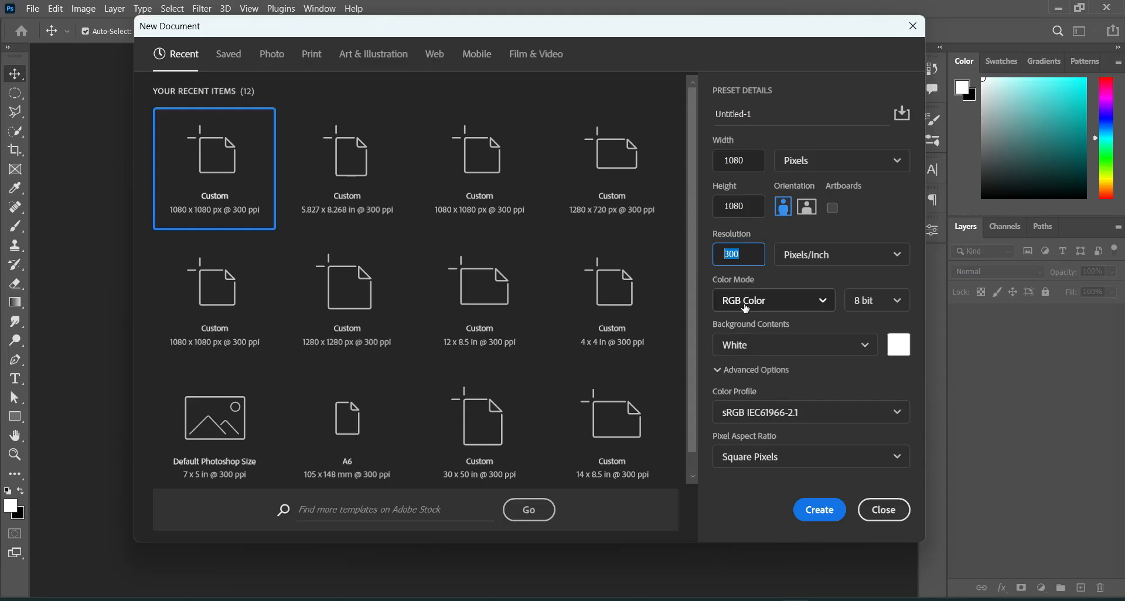
Create a new 1080 x 1080 pixel document at 300 pixels/inch in RGB Color mode with a white background
click(797, 307)
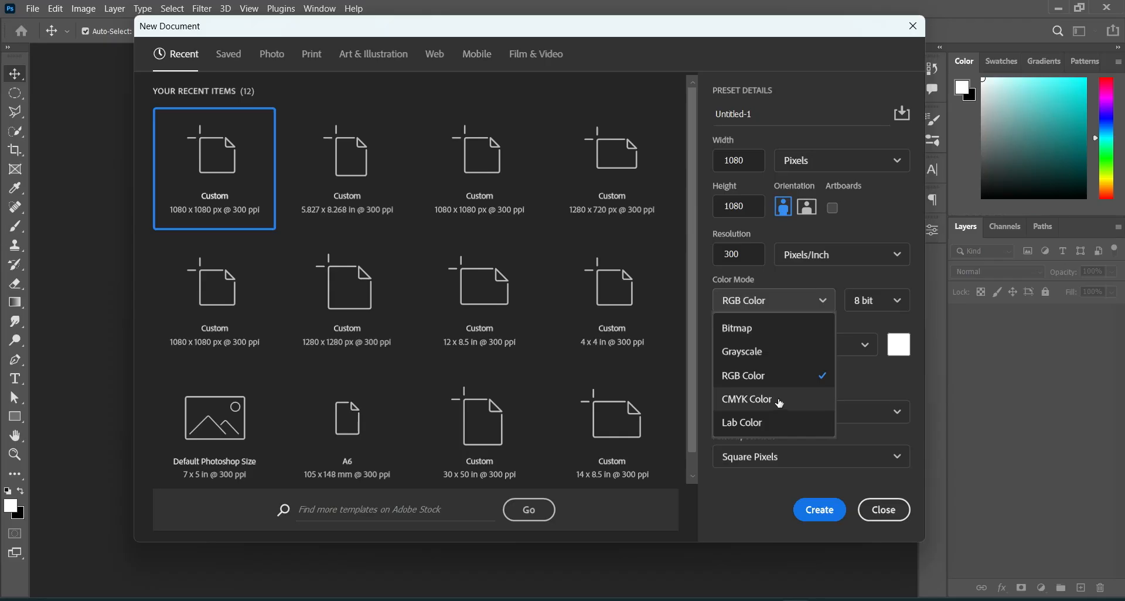
click(801, 280)
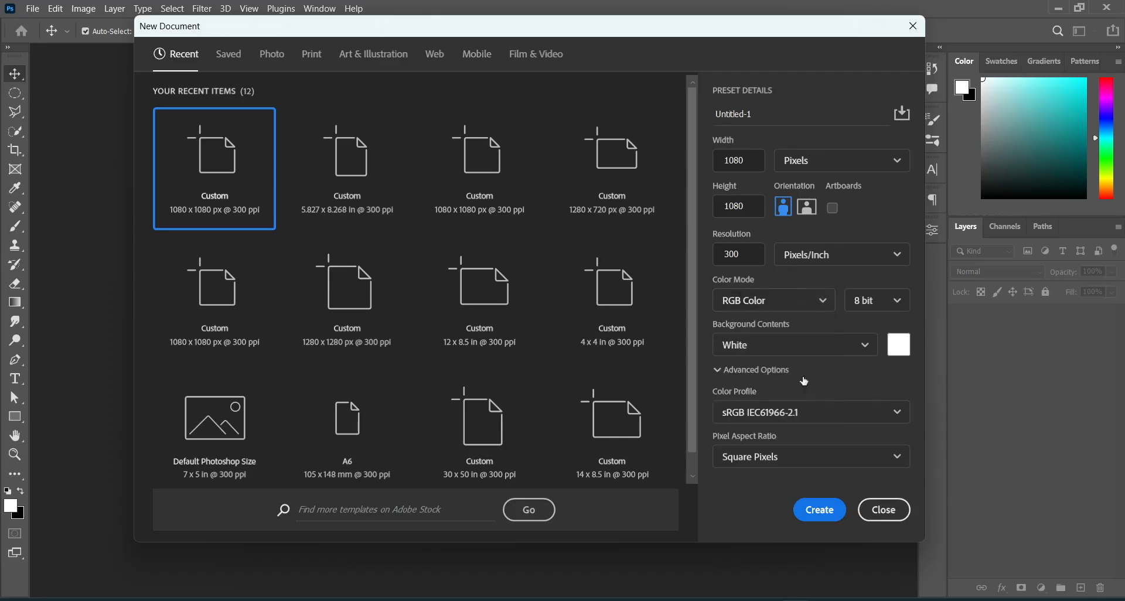
click(820, 520)
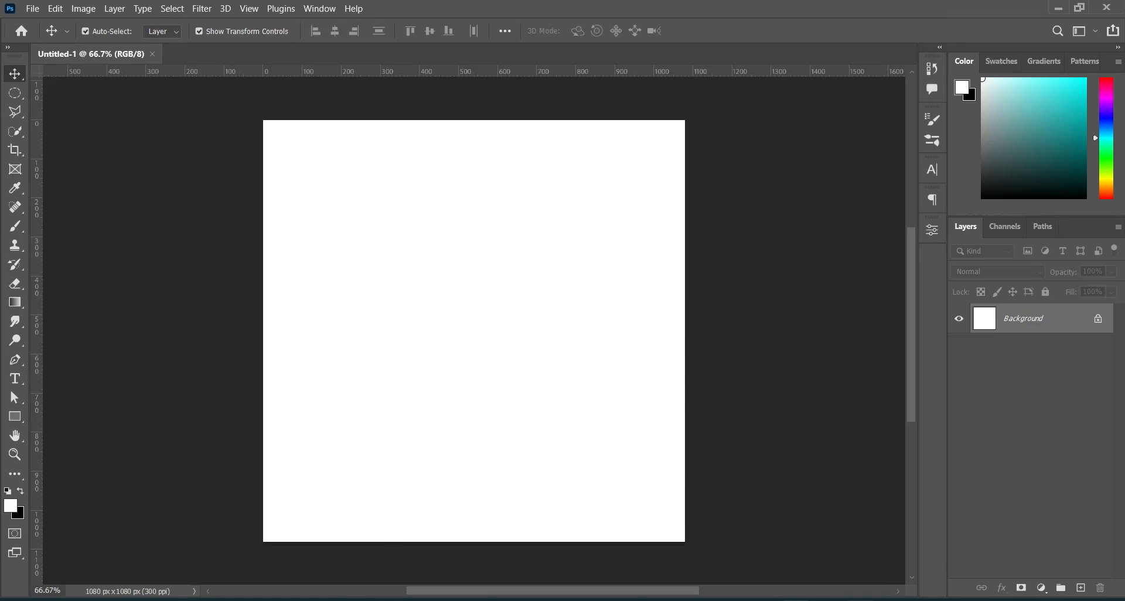
Copy the hex code 6de4fb from the NIGHT OF GLORY.txt notes and add a Solid Color fill layer in that colour
click(795, 598)
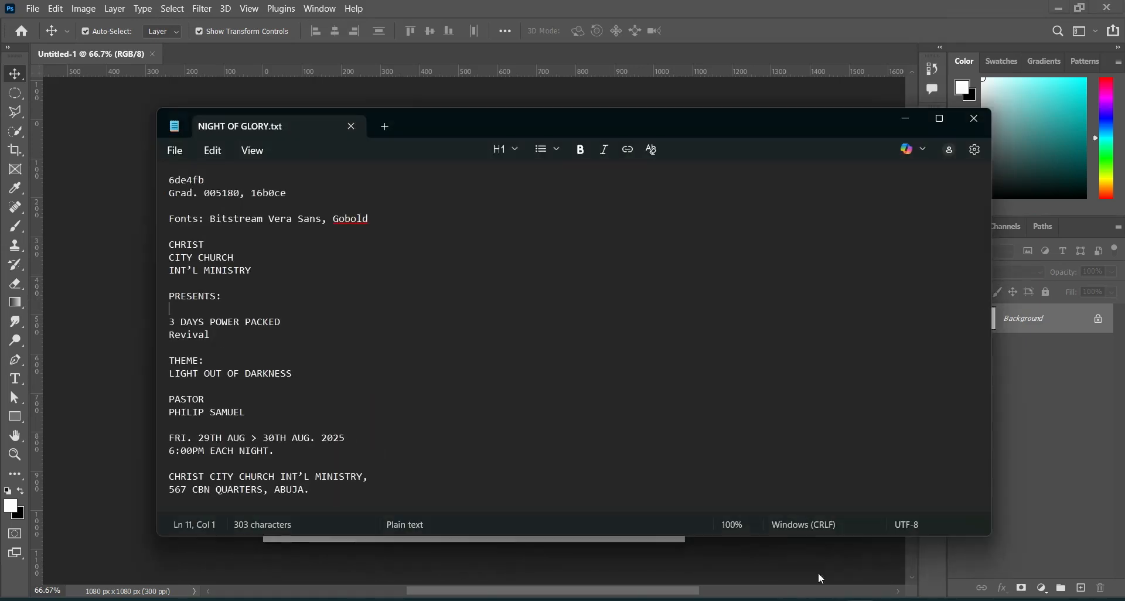
double_click(215, 180)
key(ctrl+c)
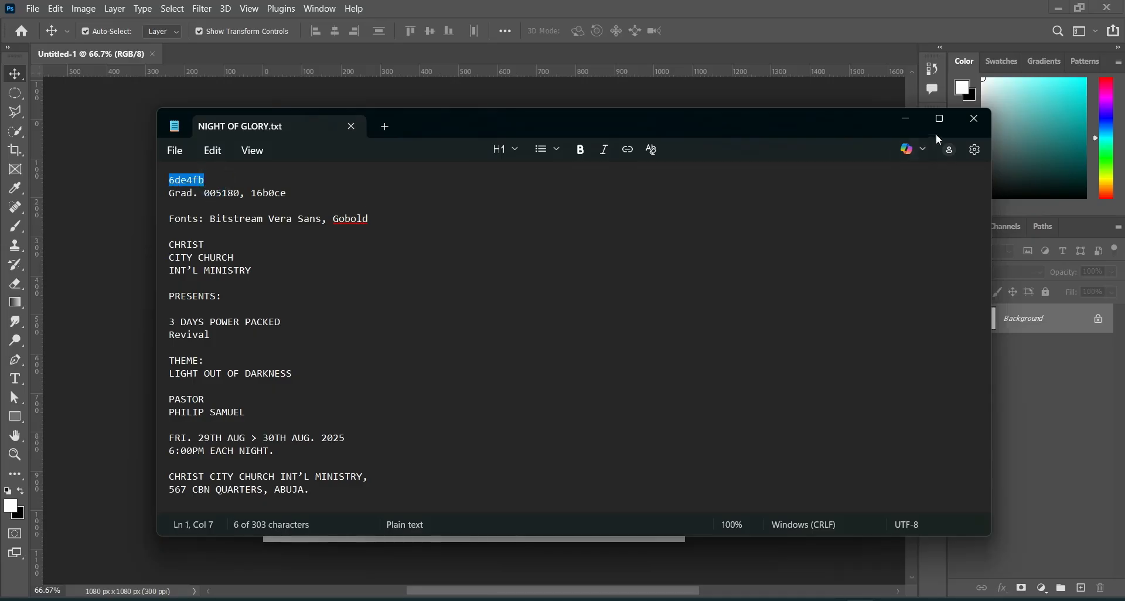
click(905, 119)
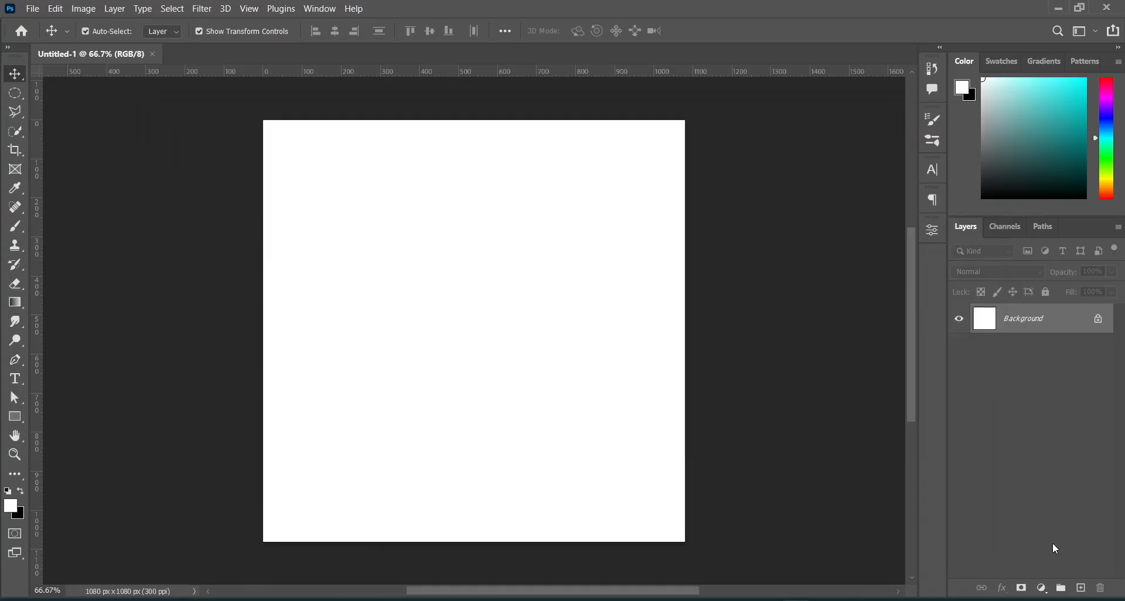
click(1041, 587)
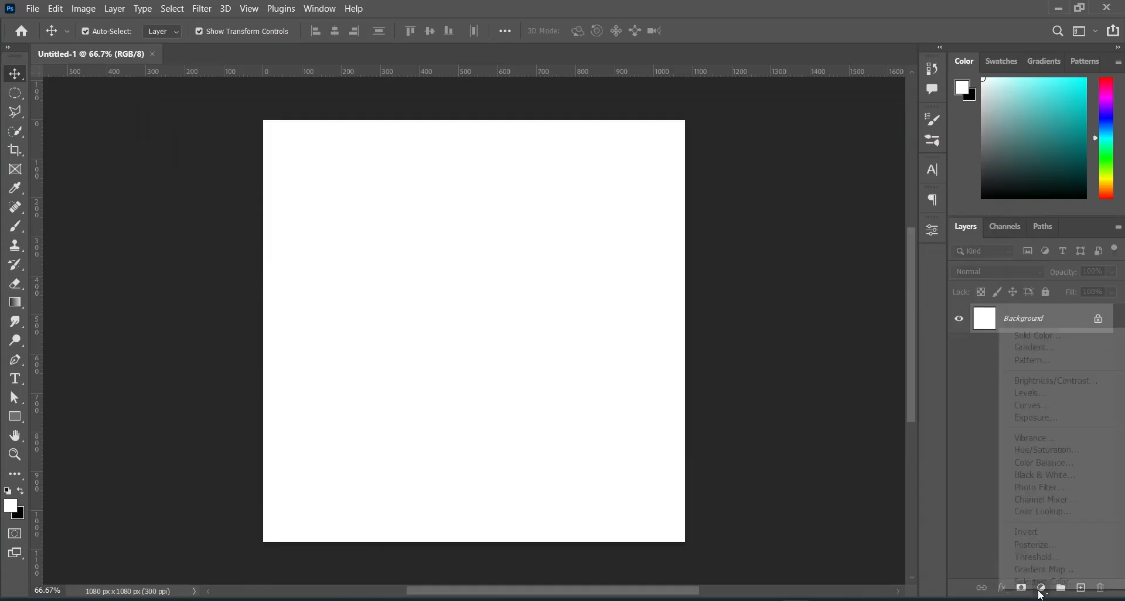
click(1015, 336)
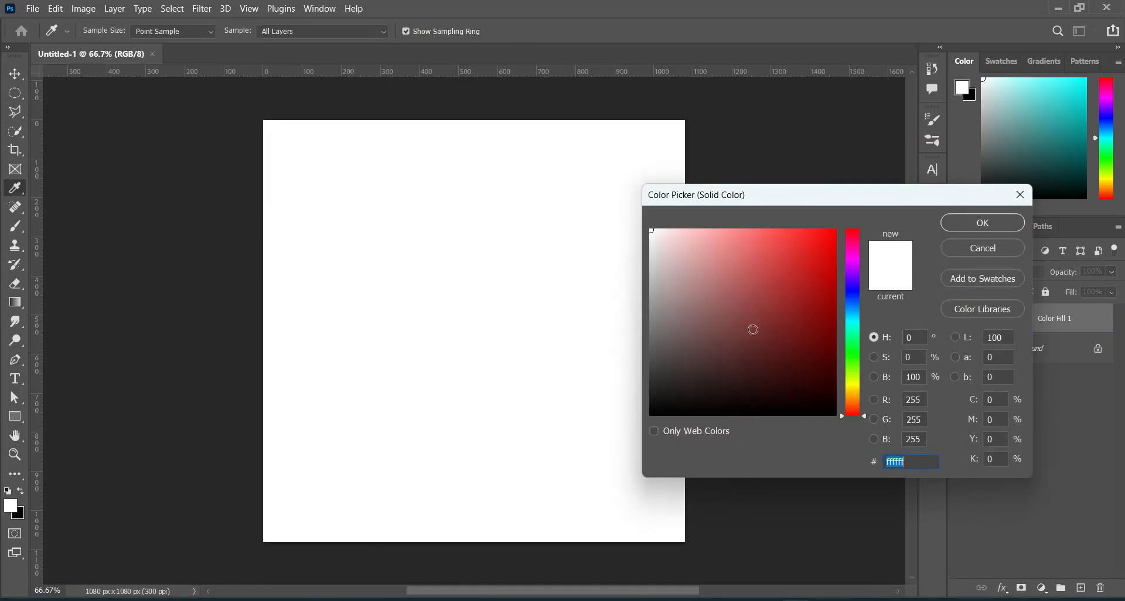
key(ctrl+v)
click(979, 221)
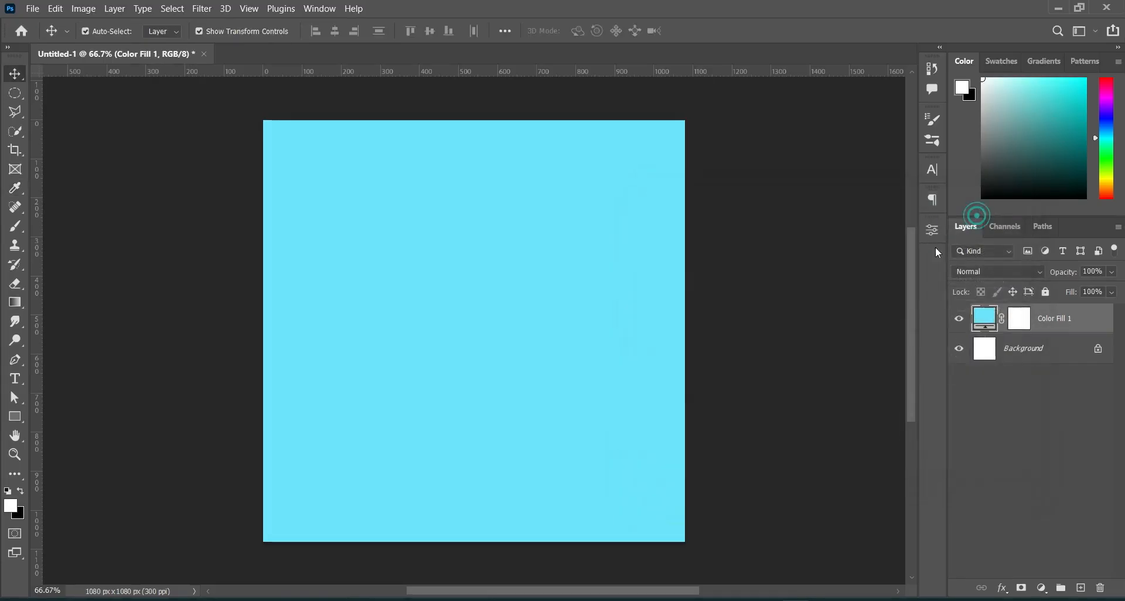
Place the "light" image from the project folder, scale it to about 38% and shift it down so it covers the canvas
key(alt+Tab)
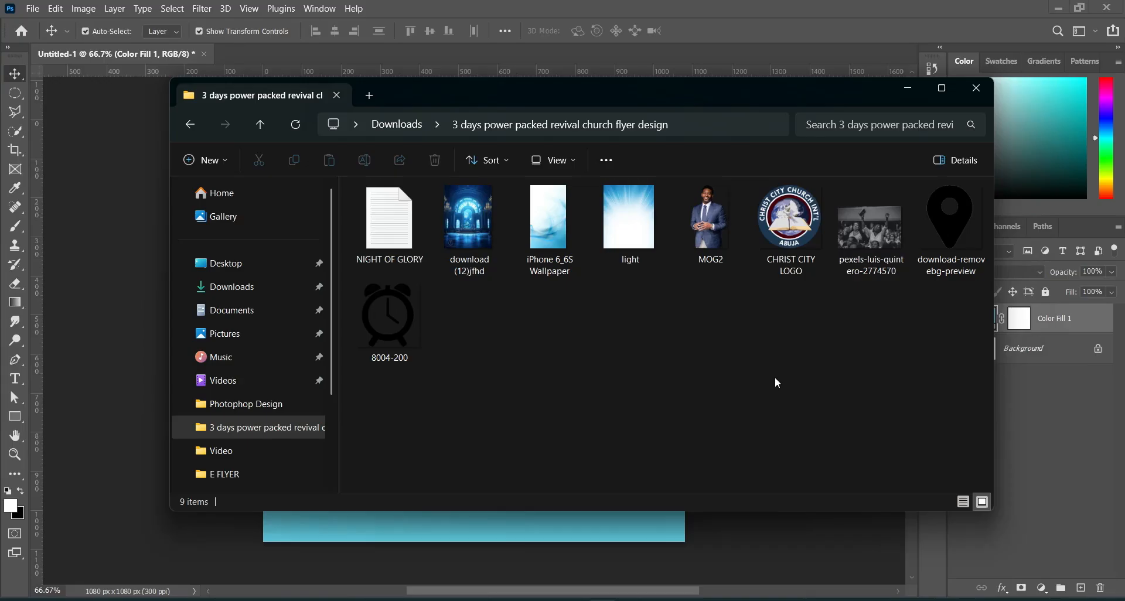
drag(630, 225, 185, 282)
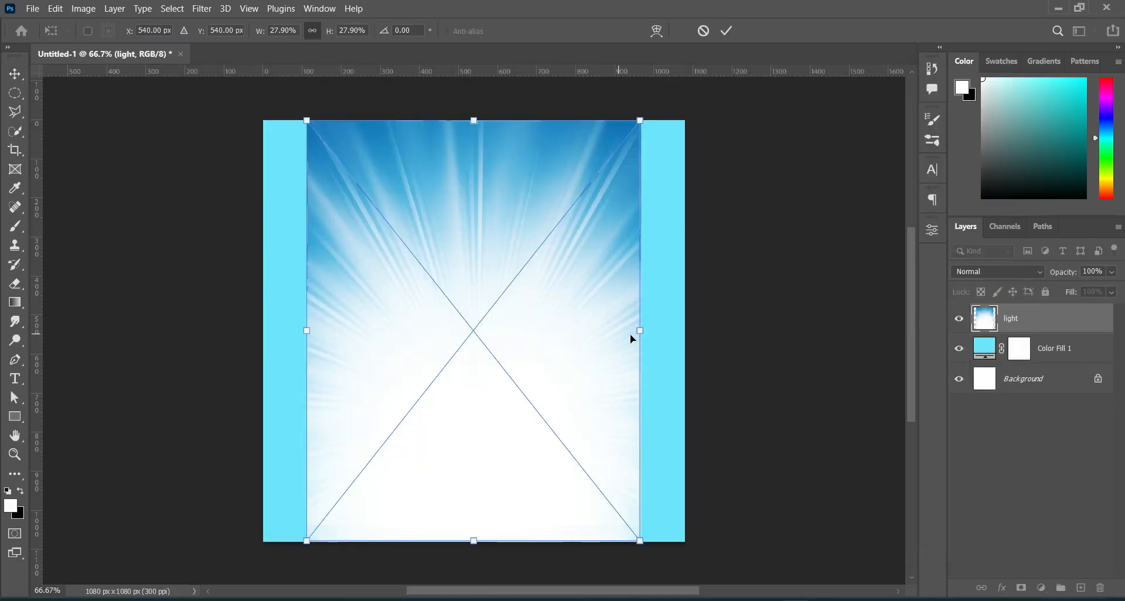
drag(642, 333, 701, 331)
drag(521, 310, 523, 373)
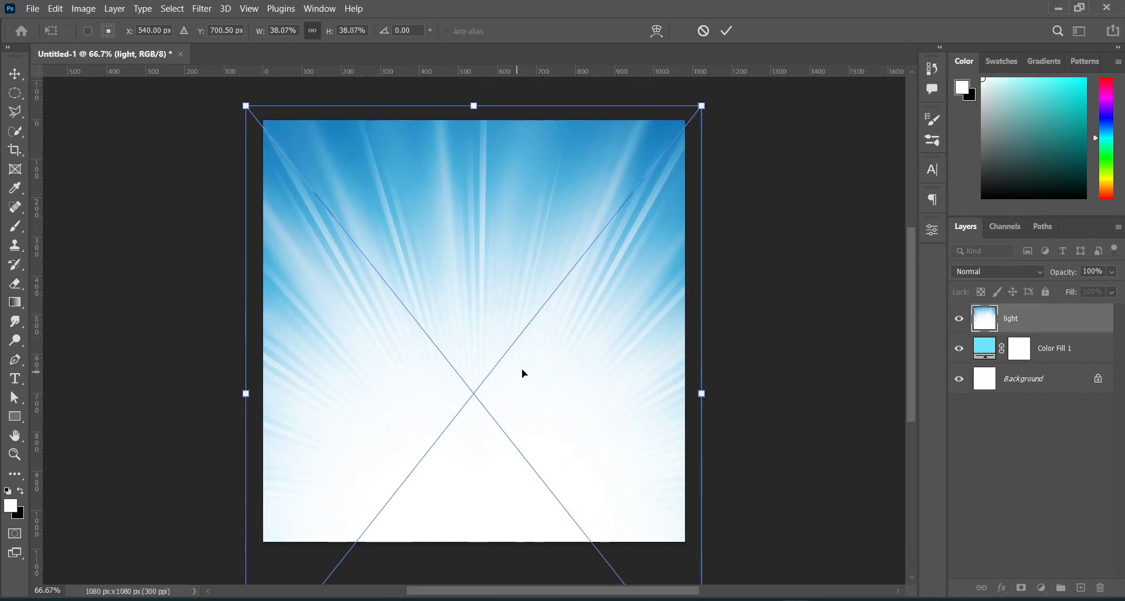
click(726, 31)
click(803, 177)
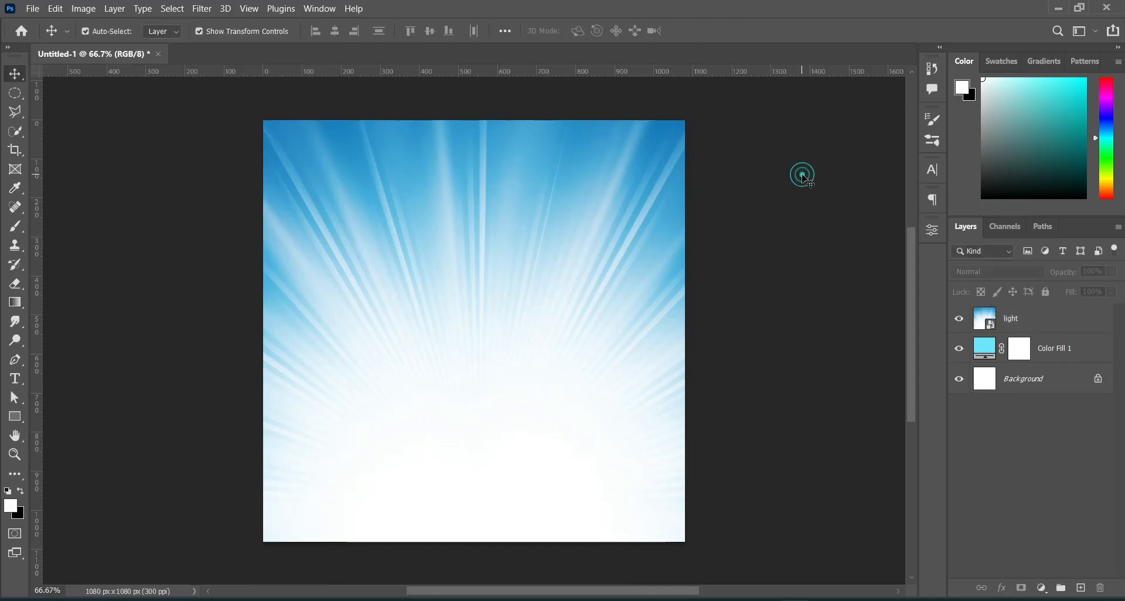
Apply a Gaussian Blur with a 15-pixel radius to the light layer
click(1028, 323)
click(206, 16)
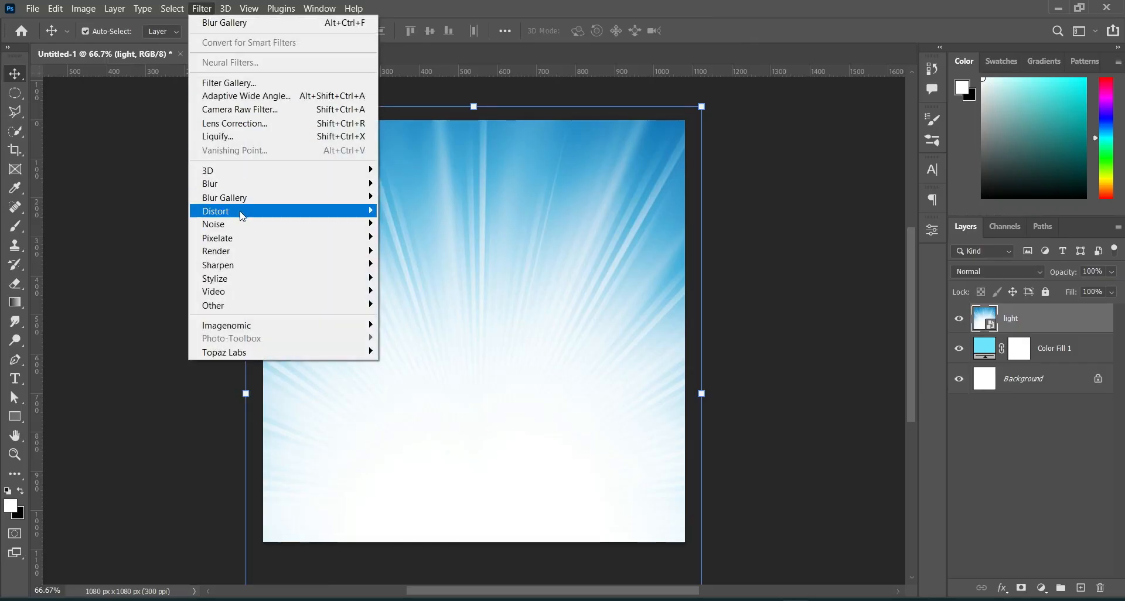
mouse_move(246, 184)
click(419, 242)
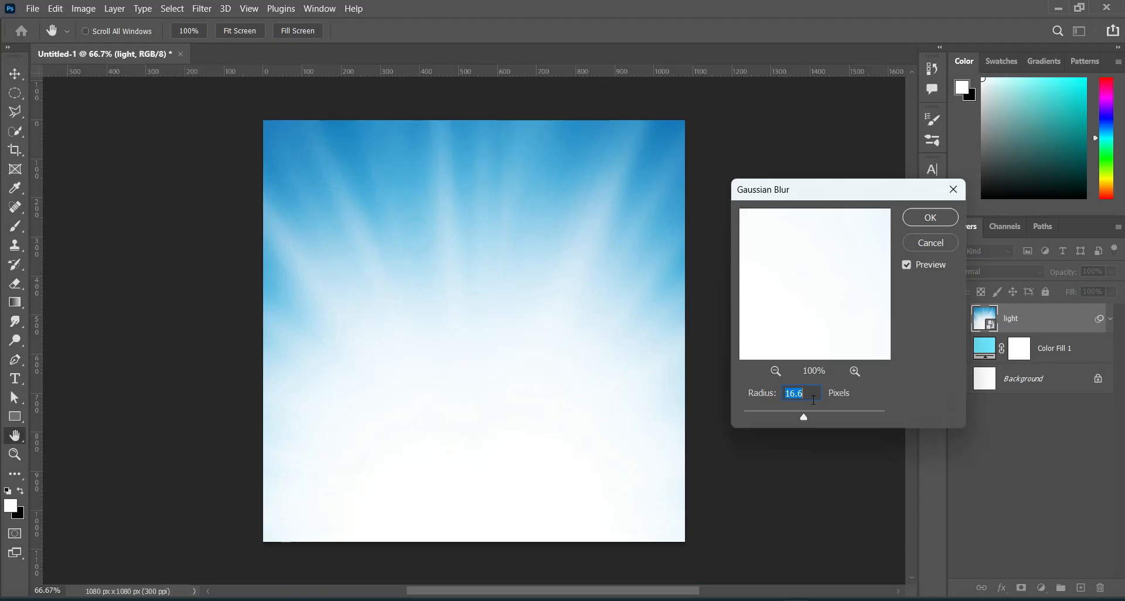
text(15)
key(Return)
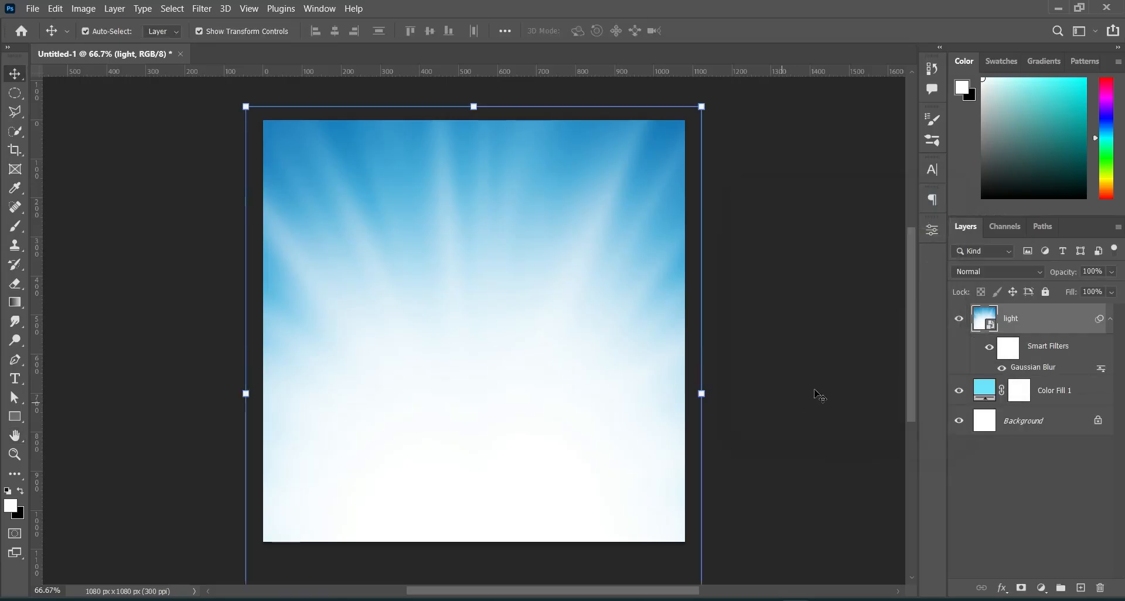
click(817, 357)
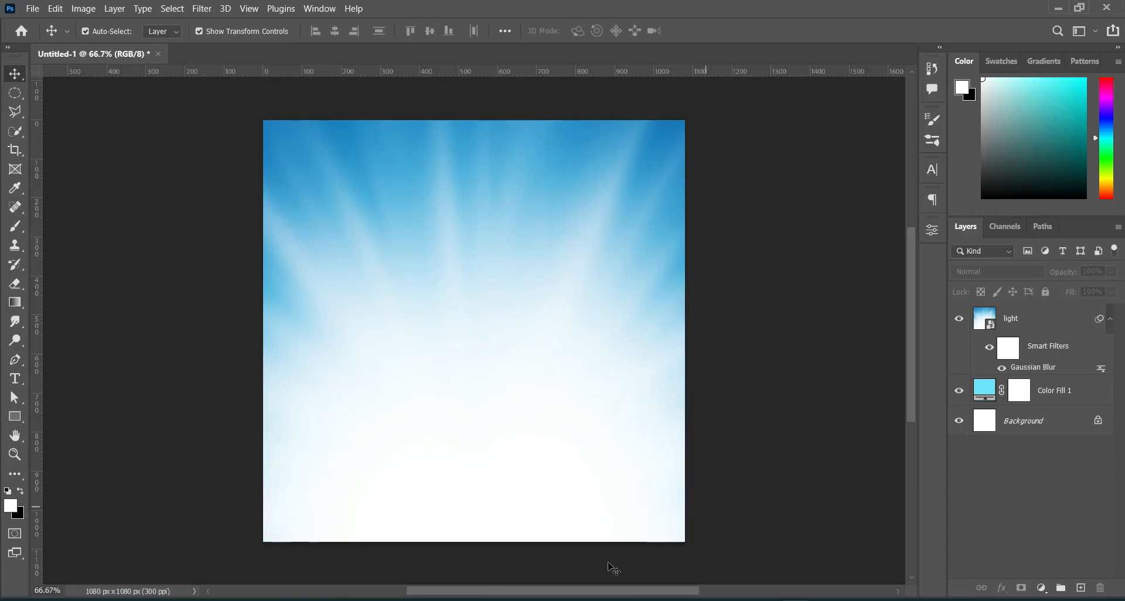
Place the "download (12)jfhd" hall image from the project folder and move it toward the canvas's upper right
click(641, 534)
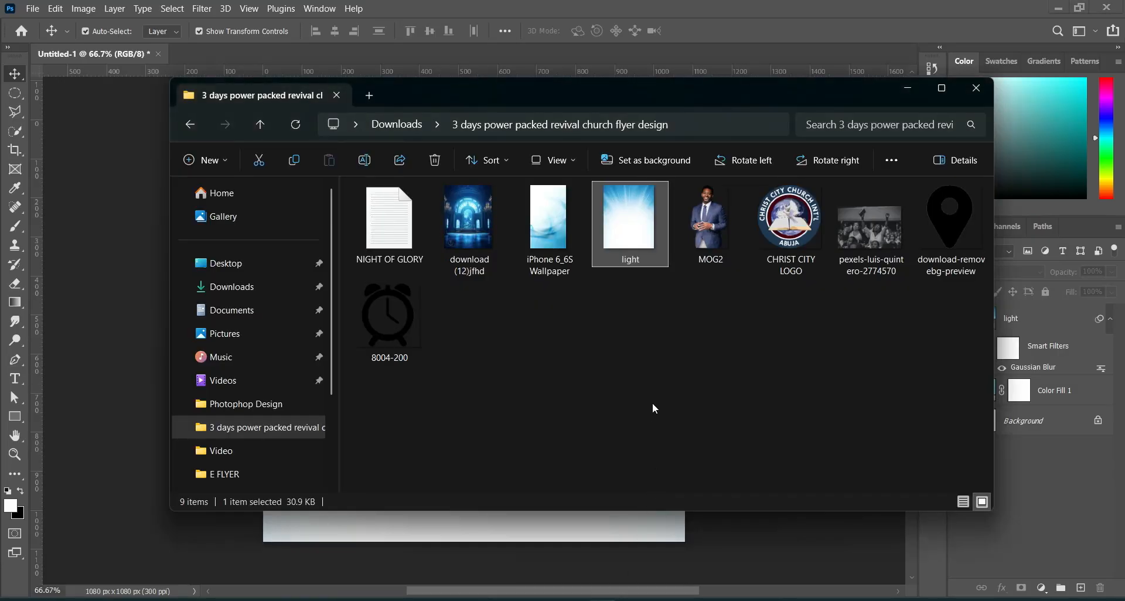
click(552, 343)
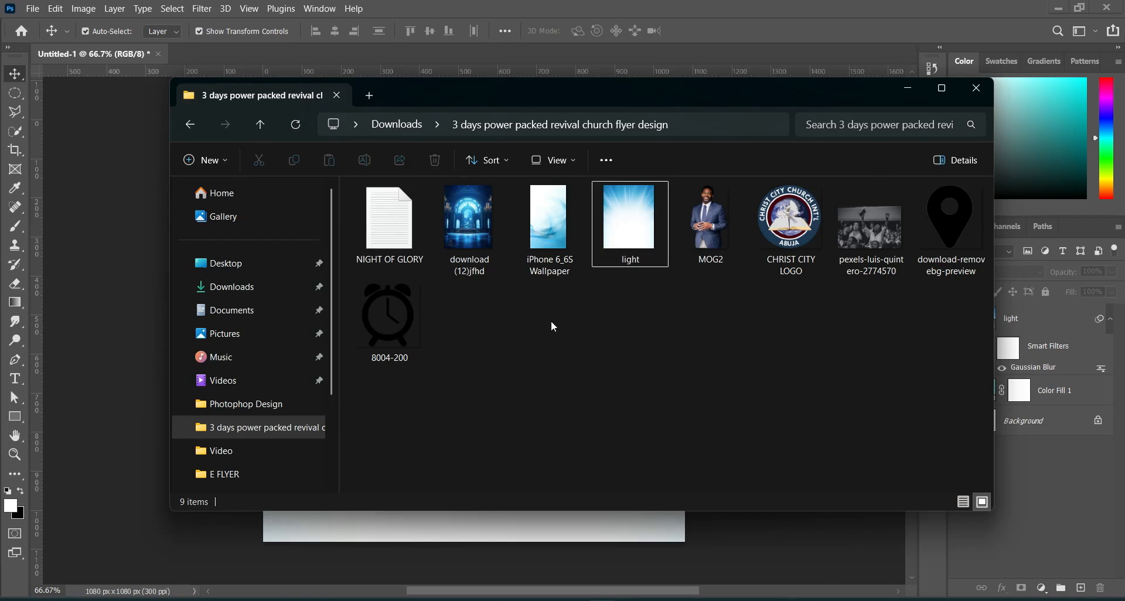
drag(476, 262, 111, 375)
drag(501, 298, 589, 257)
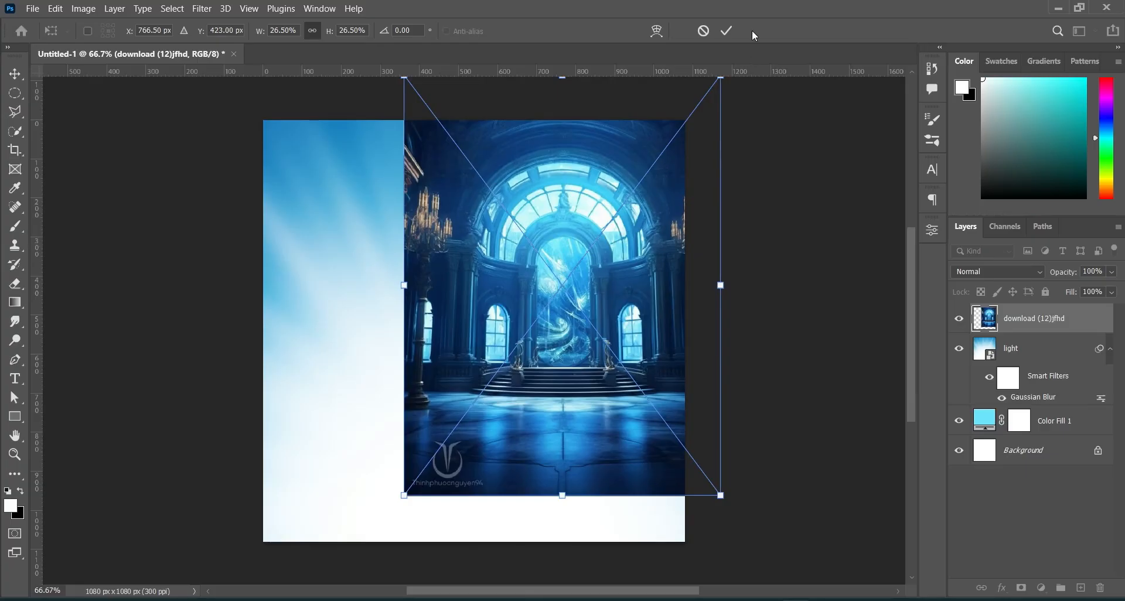
click(726, 30)
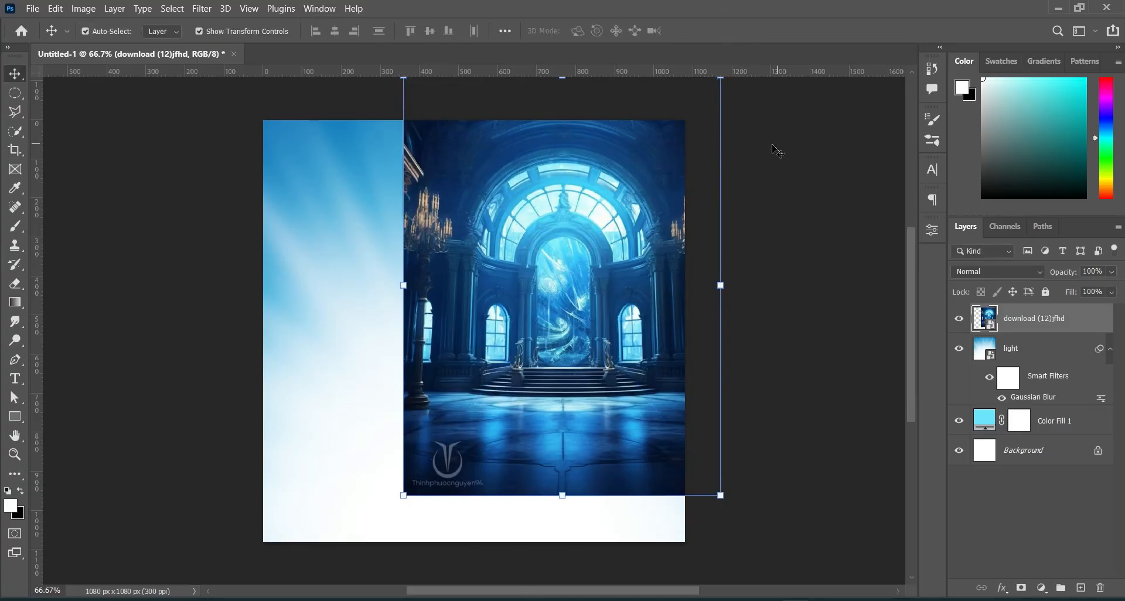
Set the hall image layer's blend mode to Multiply and its opacity to 53%
click(999, 271)
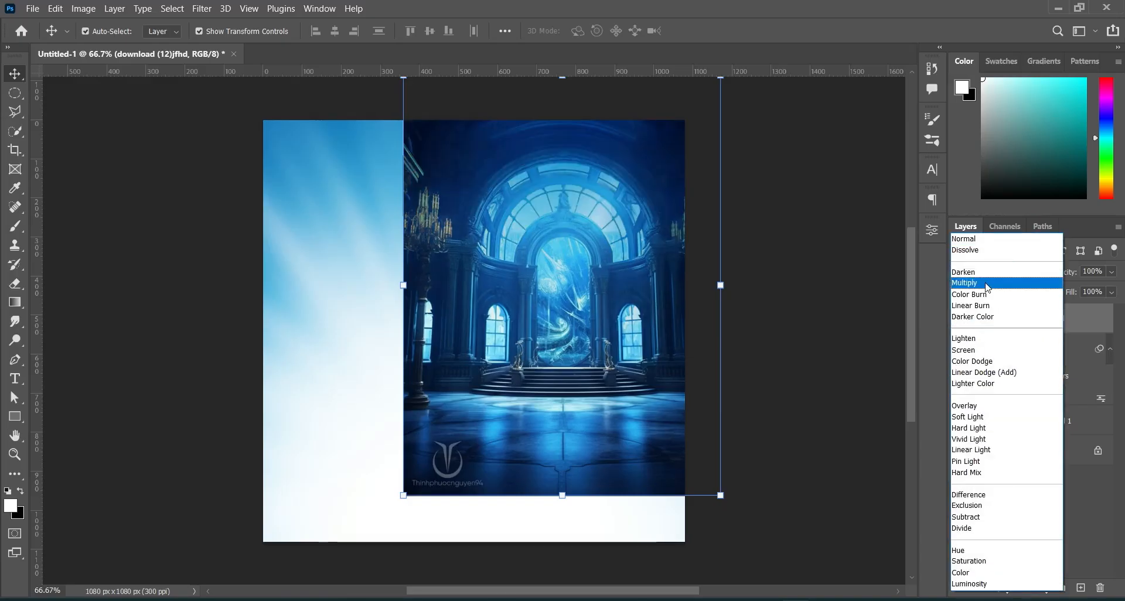
click(987, 286)
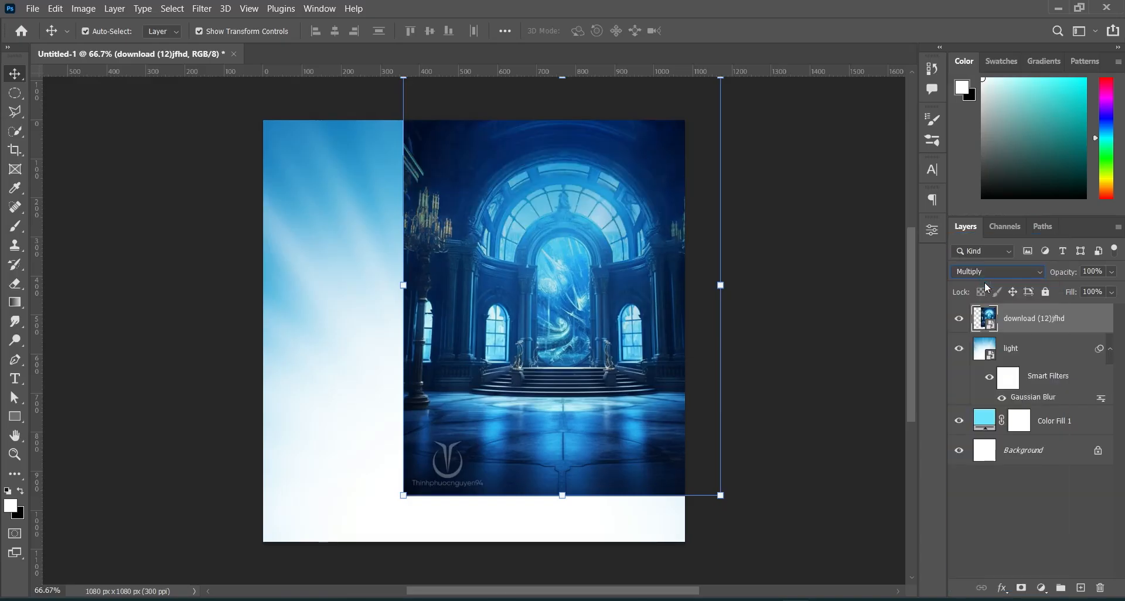
click(1093, 272)
text(53)
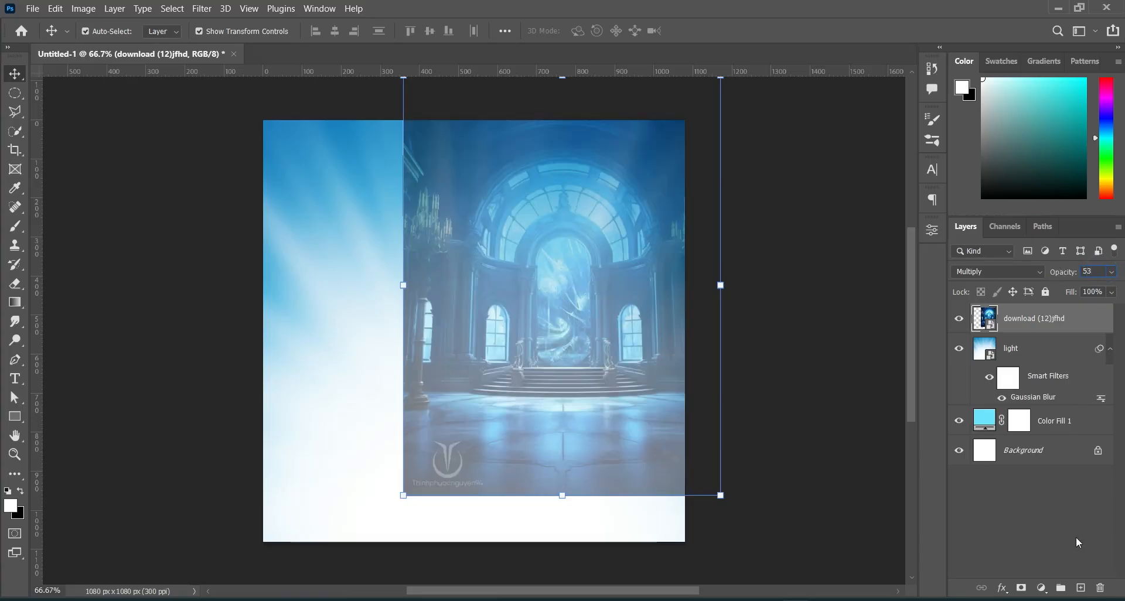
Add a layer mask to the hall image and fade out its bottom and left edges with black-to-transparent gradients
click(1021, 588)
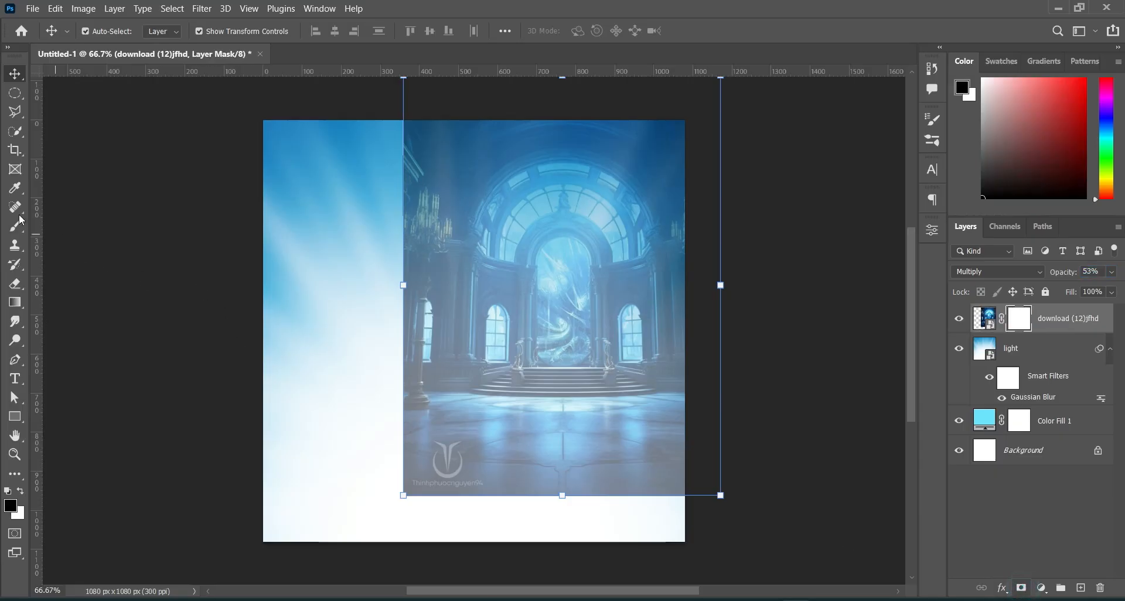
click(19, 302)
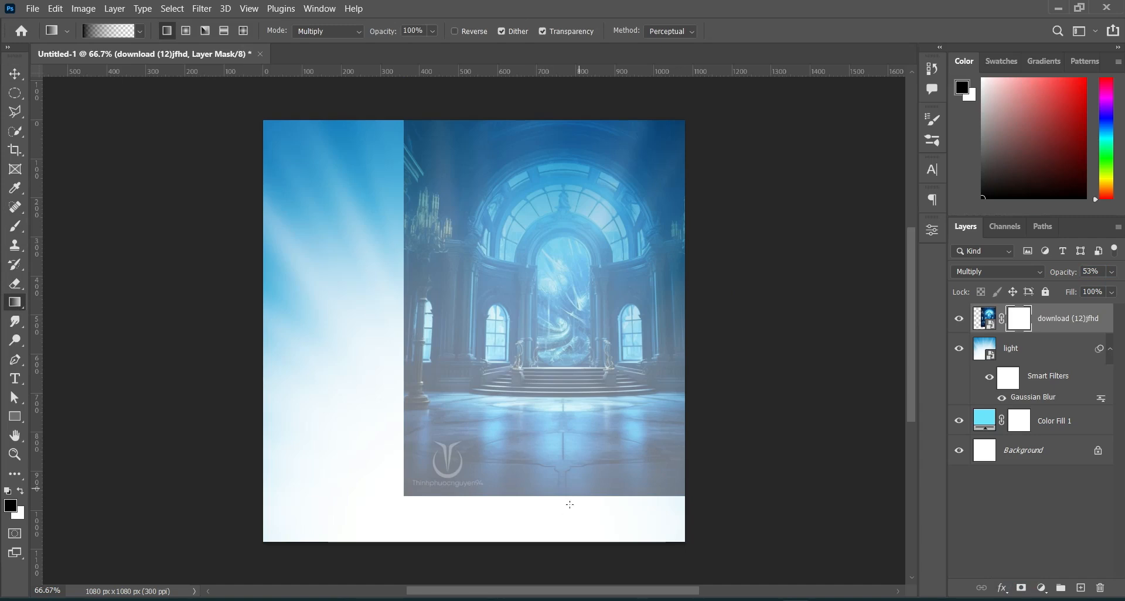
mouse_move(558, 502)
mouse_down()
mouse_move(555, 512)
mouse_move(532, 495)
mouse_up()
drag(385, 285, 541, 301)
drag(416, 291, 571, 312)
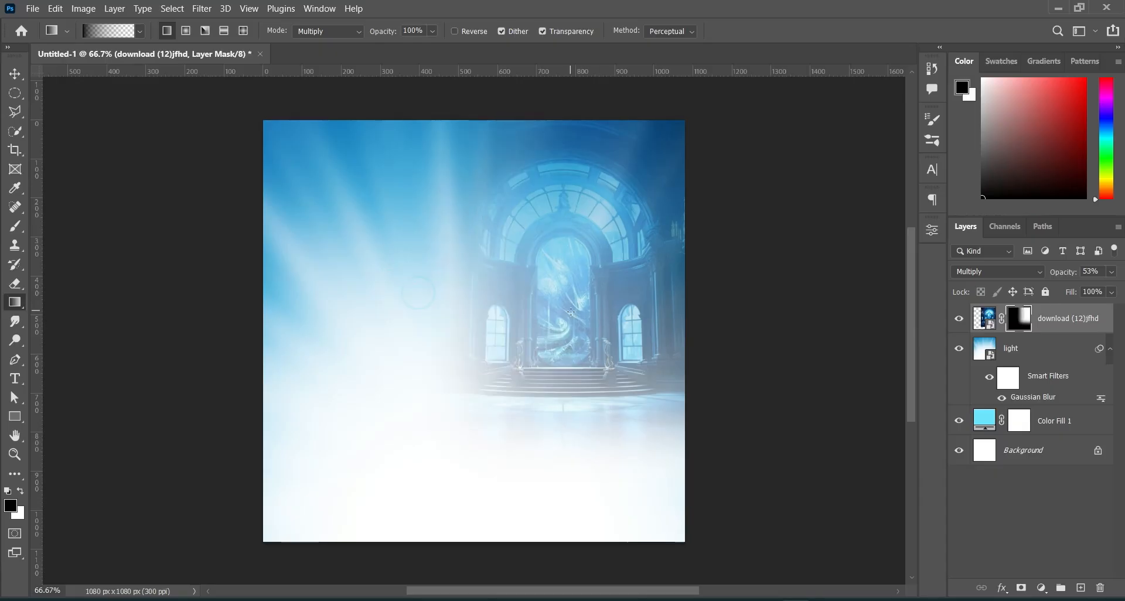
click(15, 74)
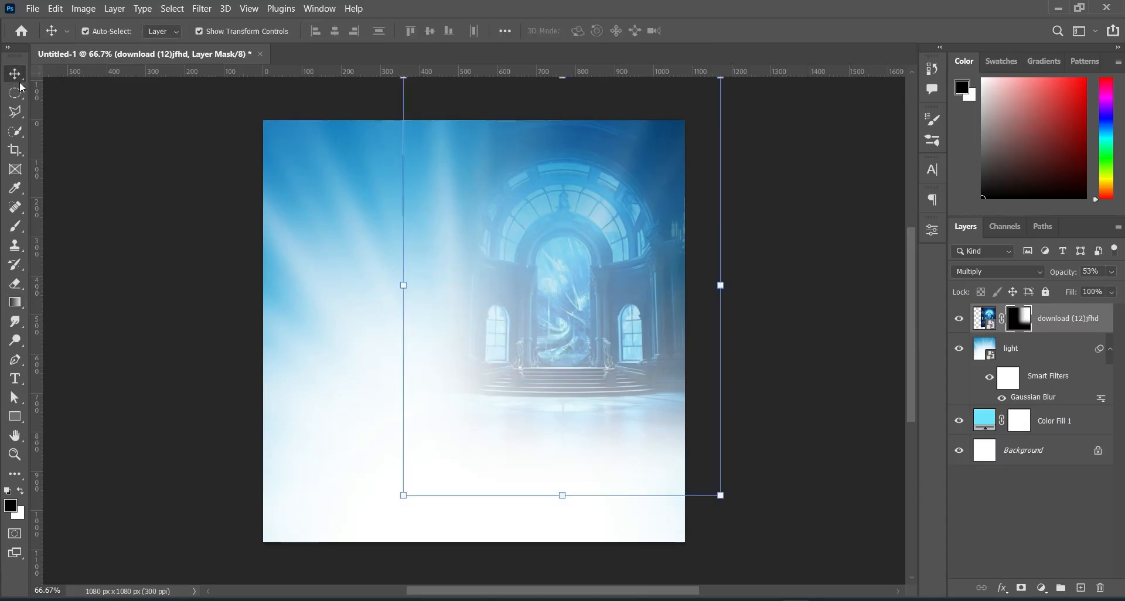
click(72, 142)
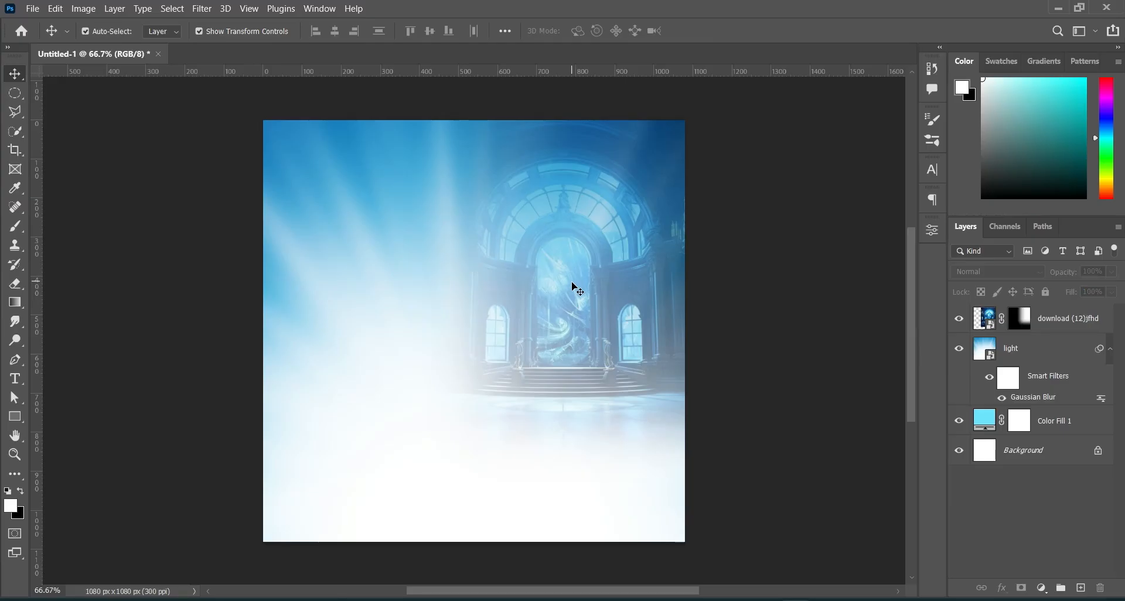
Add a new layer and draw a white wavy Pen tool shape from beyond the canvas's left edge down to its lower-right corner
click(726, 275)
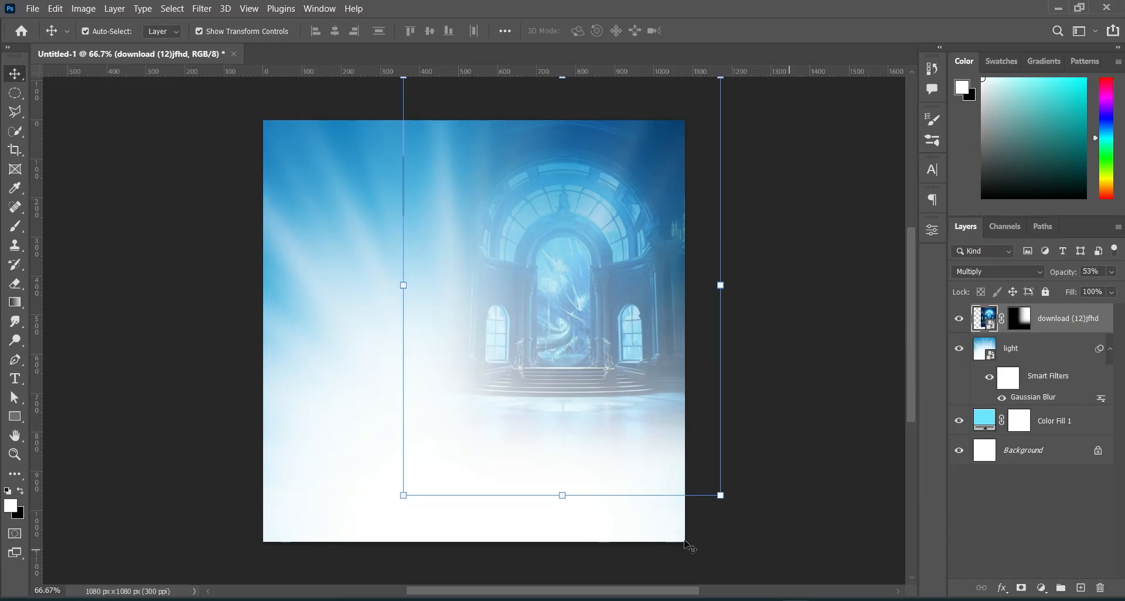
click(15, 359)
click(1080, 587)
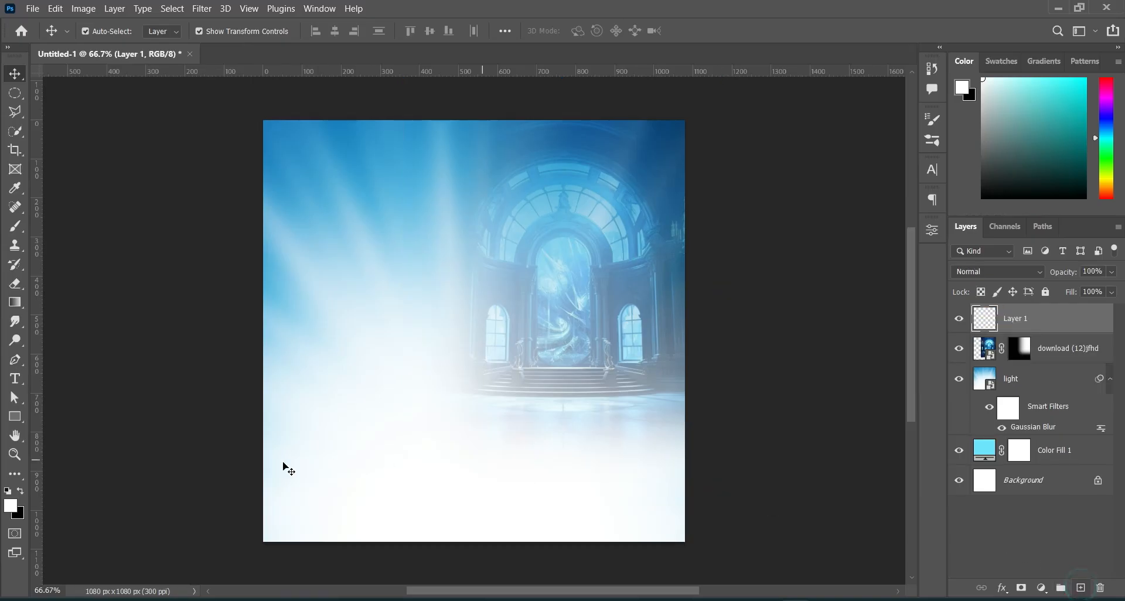
click(15, 362)
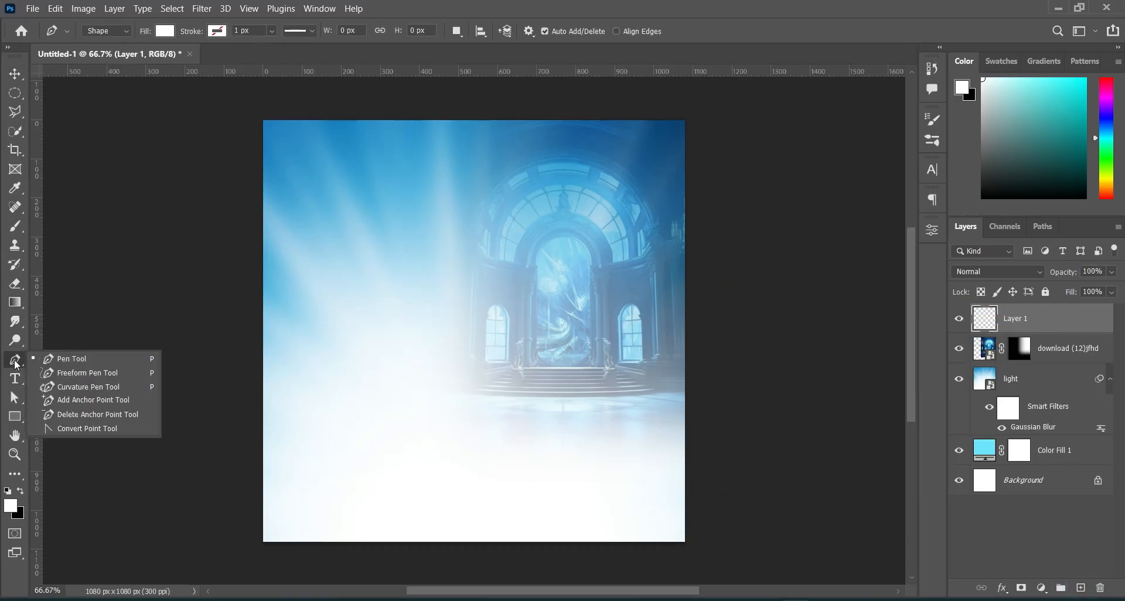
click(72, 359)
click(232, 351)
drag(387, 356, 453, 417)
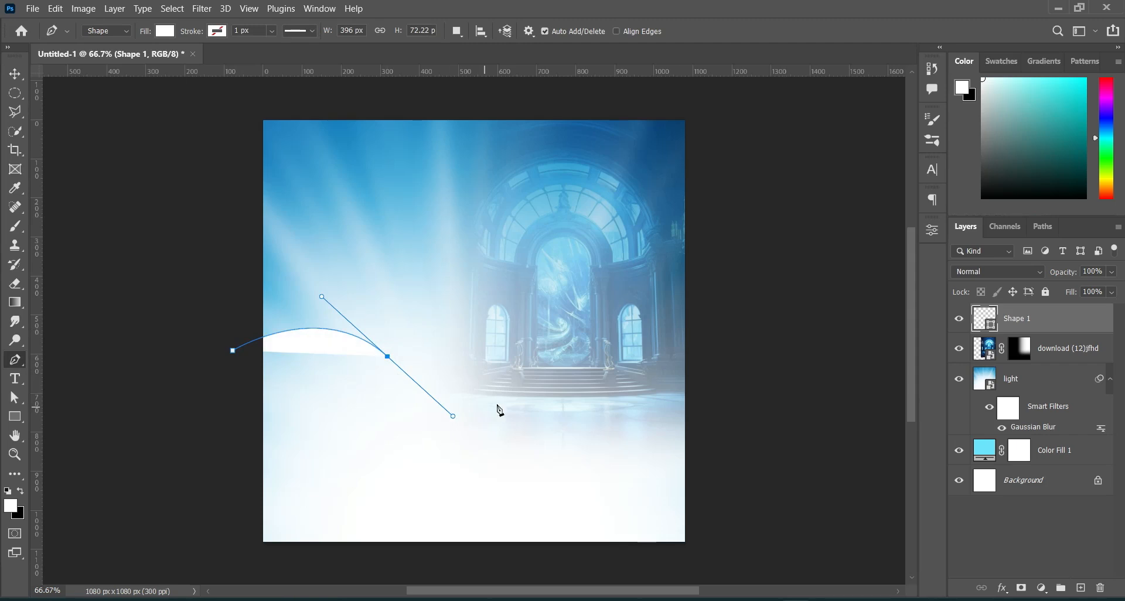
drag(521, 412, 583, 388)
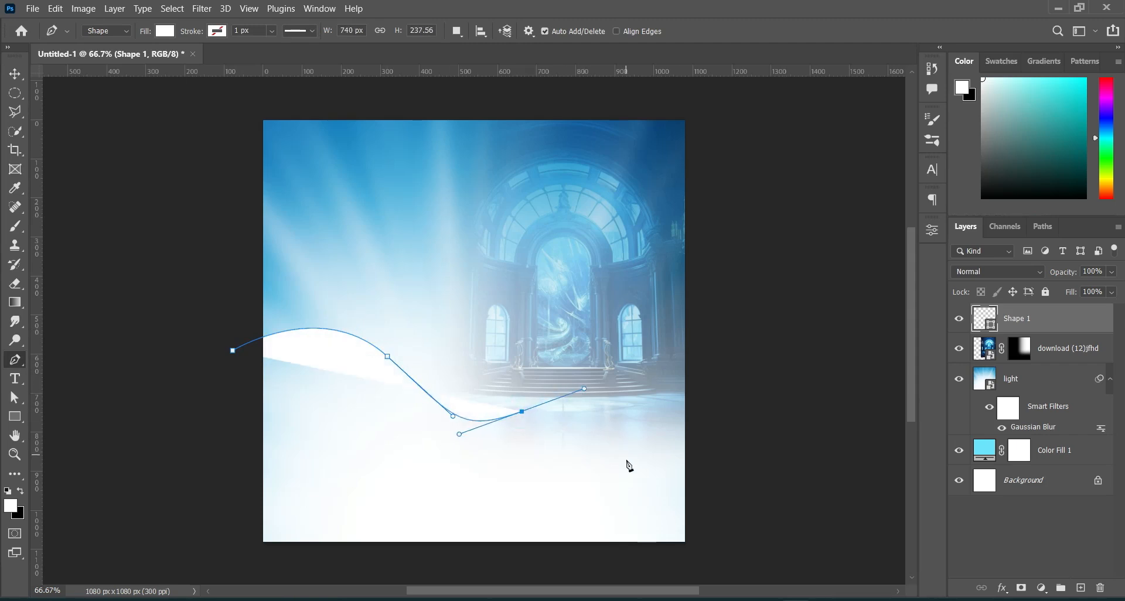
drag(625, 468, 645, 483)
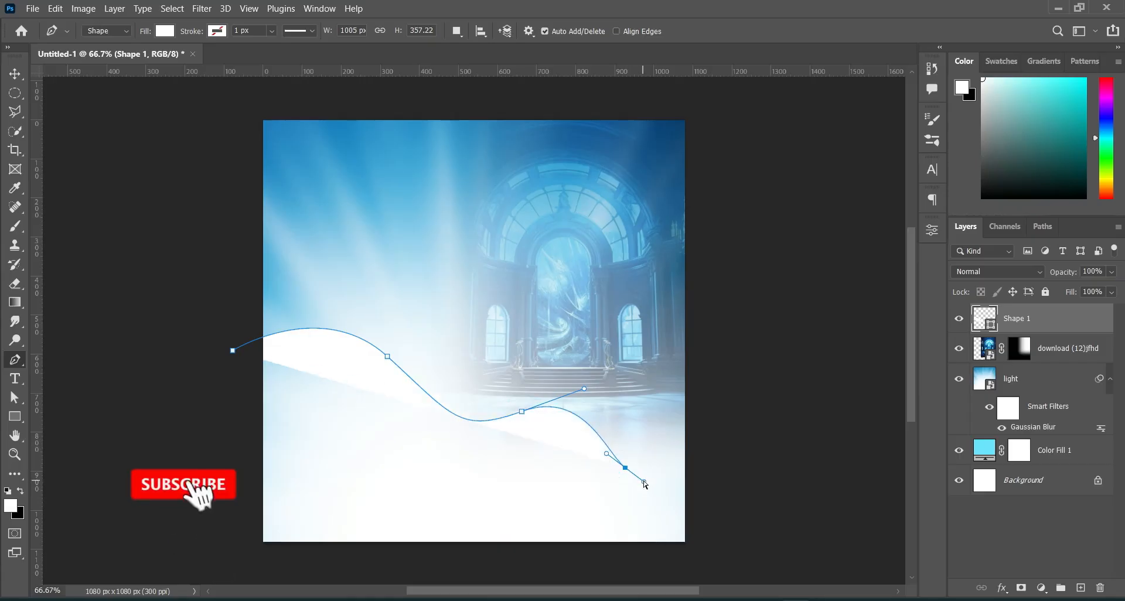
key(ctrl+z)
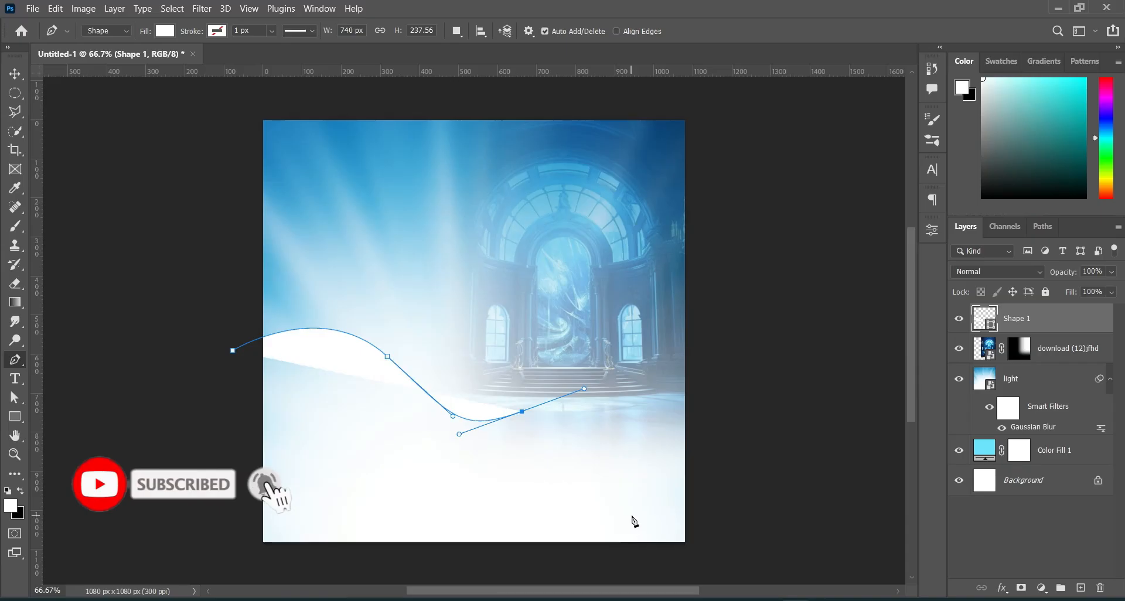
mouse_move(623, 496)
mouse_down()
mouse_move(625, 533)
mouse_move(630, 506)
mouse_up()
drag(680, 543, 717, 531)
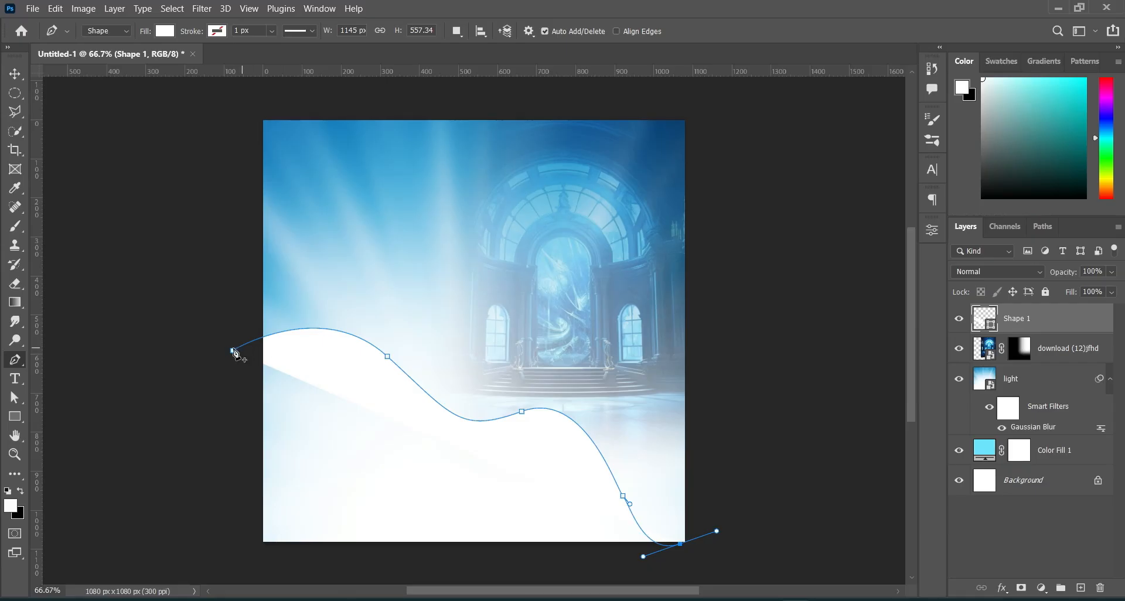
Lower the wave's starting point and its three middle anchor points, adjusting the first crest's handle to keep the curve flowing
drag(232, 351, 230, 380)
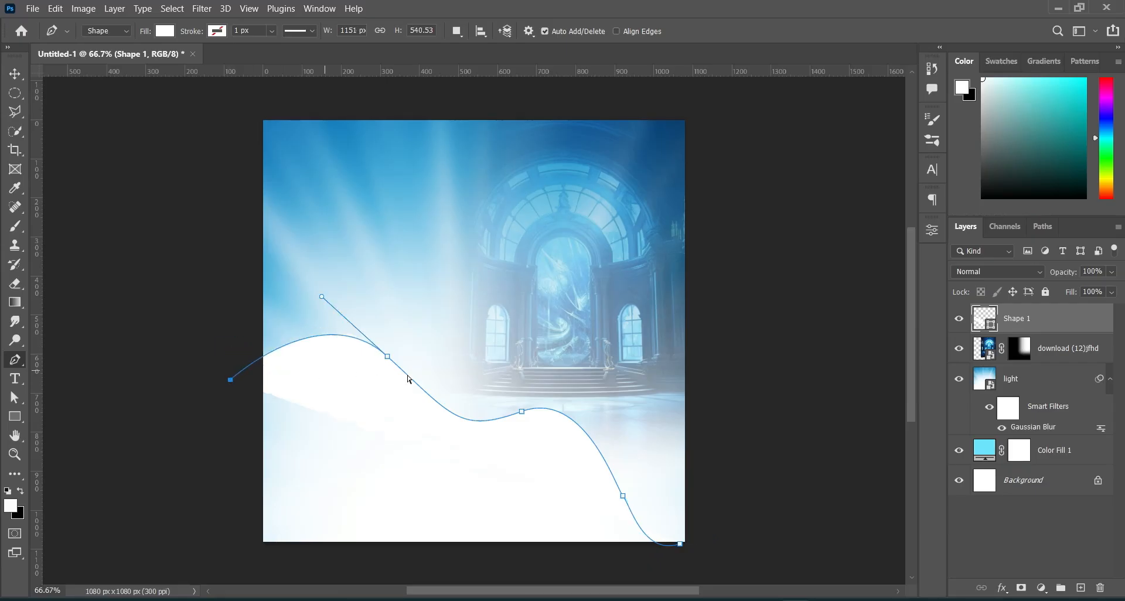
mouse_move(388, 357)
mouse_down()
mouse_move(388, 388)
mouse_move(385, 371)
mouse_up()
drag(230, 381, 229, 396)
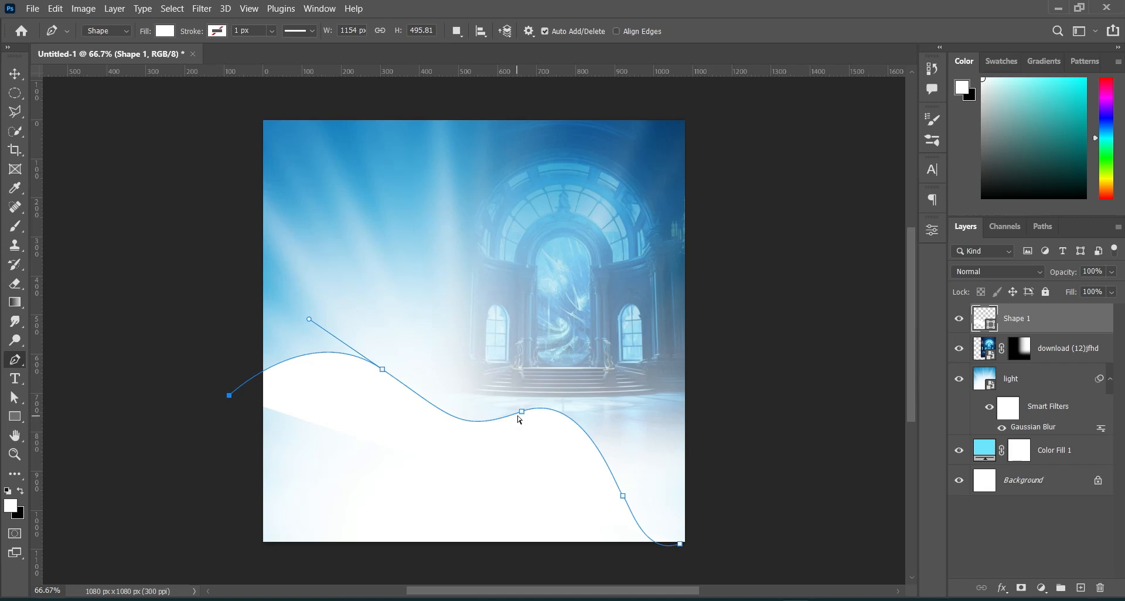
drag(383, 377, 379, 391)
drag(306, 338, 316, 317)
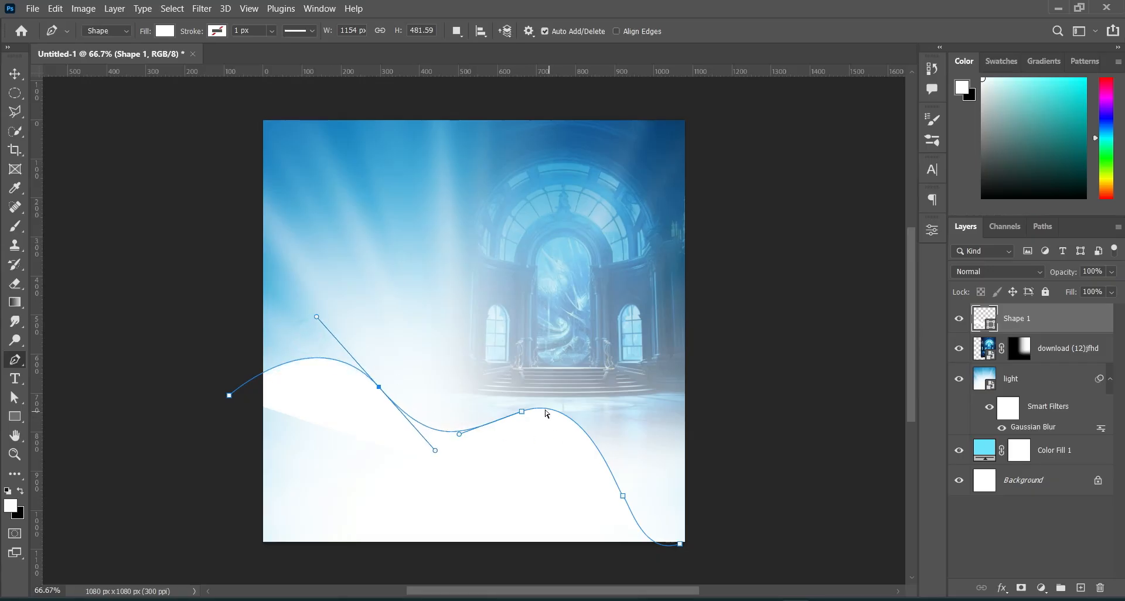
drag(521, 413, 512, 434)
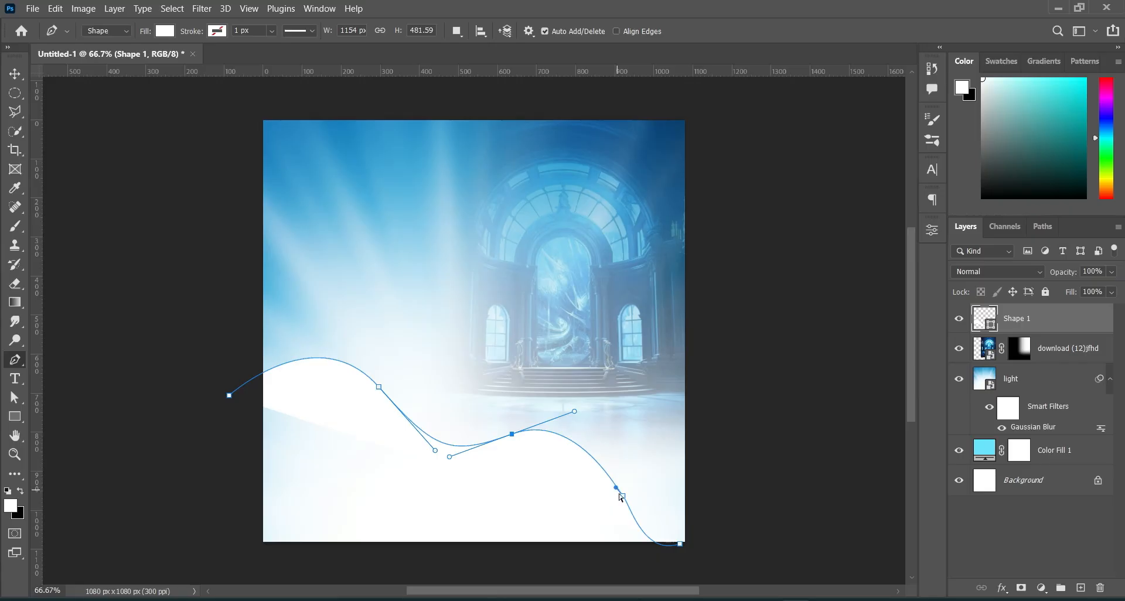
drag(623, 497, 614, 518)
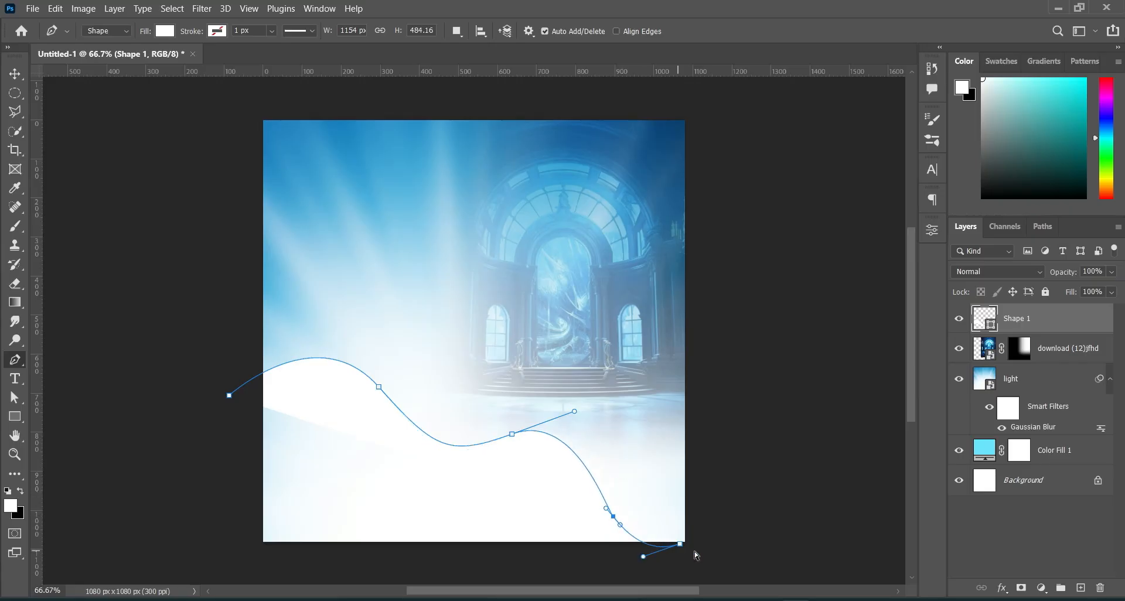
Extend the wave's end point past the canvas's right edge and fine-tune the last bend, the first slope and the starting point
drag(680, 545, 728, 545)
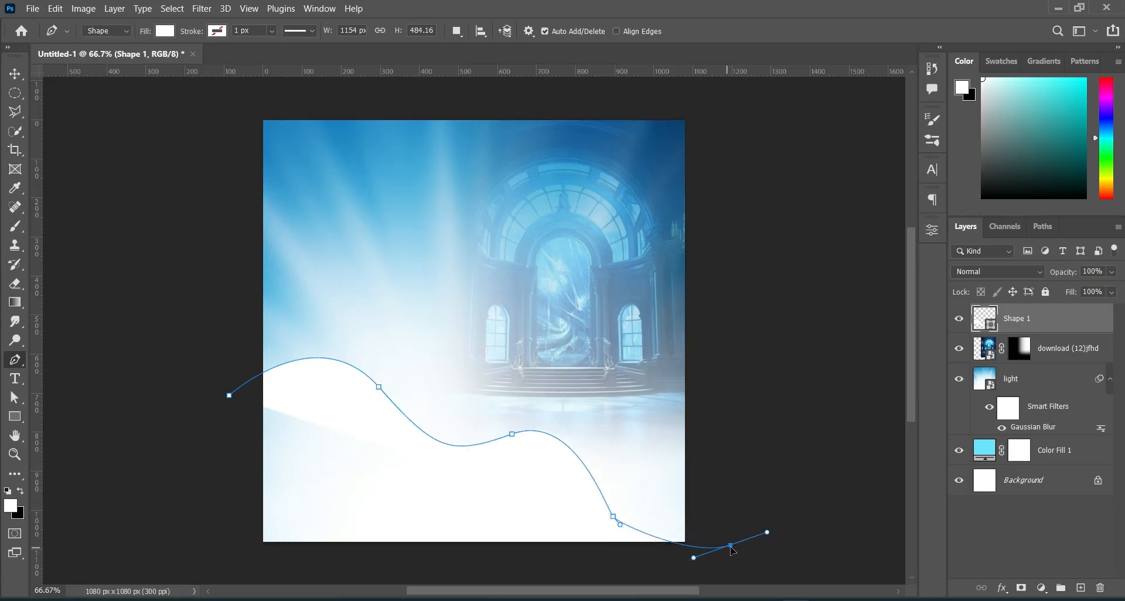
click(613, 517)
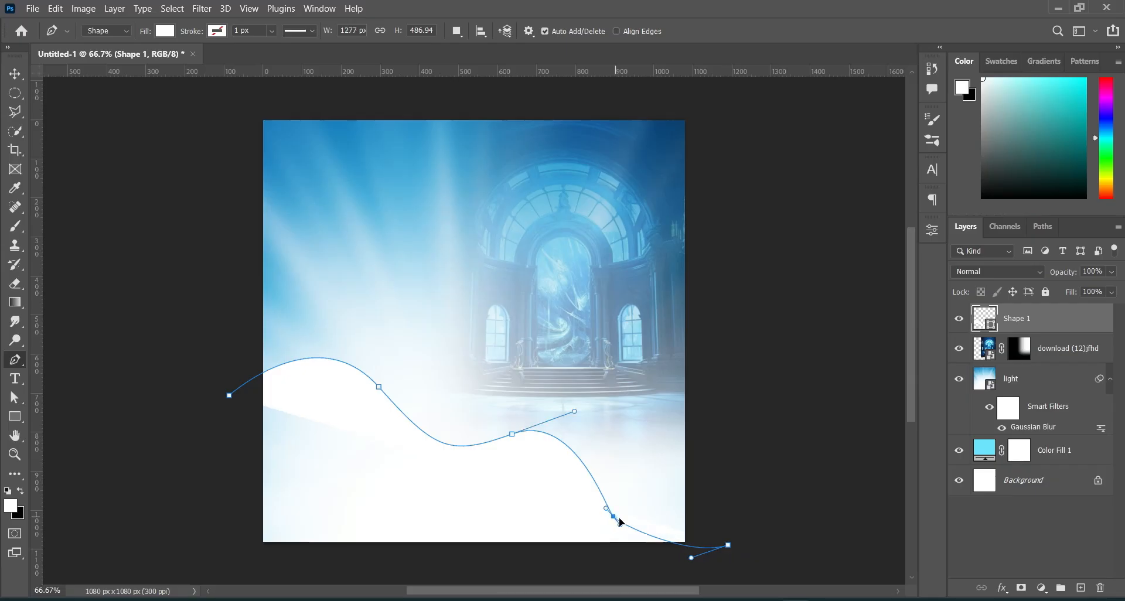
drag(615, 516, 636, 534)
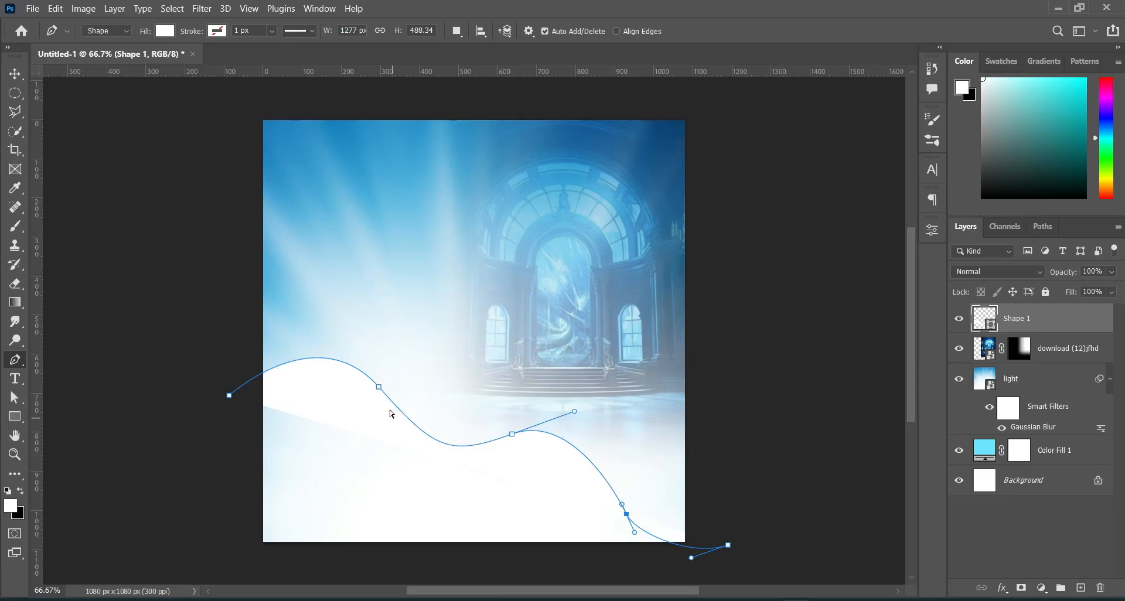
drag(380, 392, 376, 399)
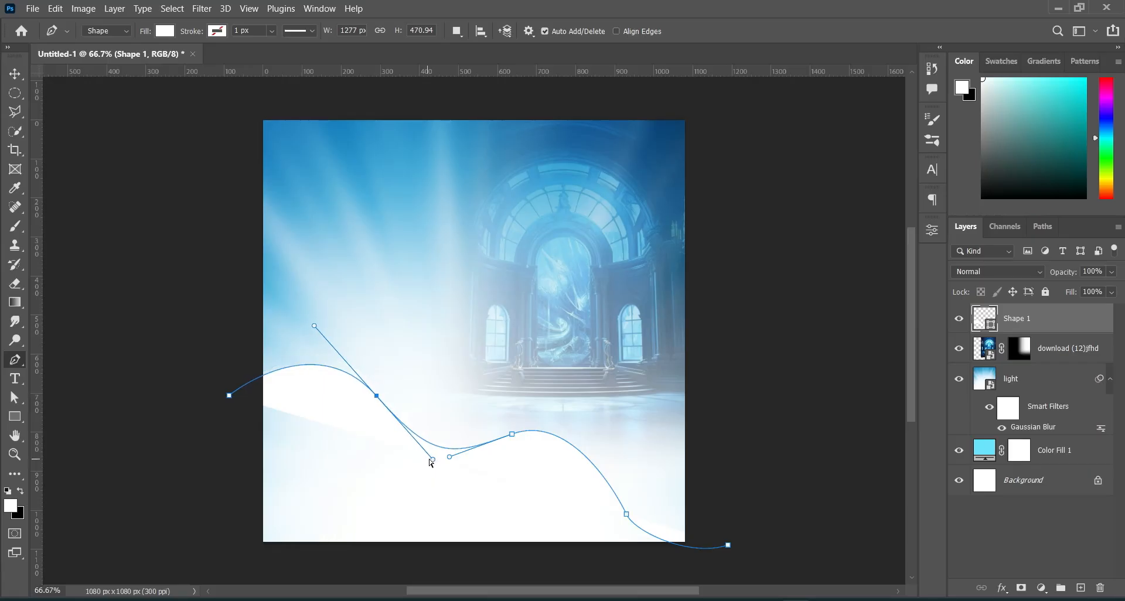
drag(433, 460, 429, 450)
drag(228, 396, 227, 406)
drag(228, 407, 229, 409)
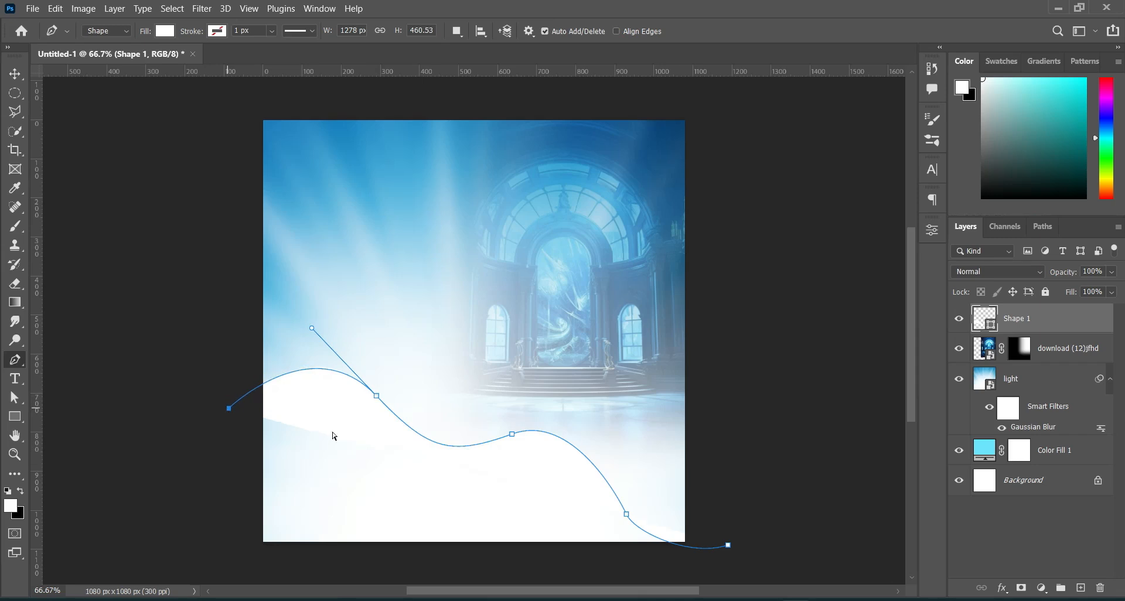
Close the wave path with points below and beside the canvas, back to its starting point, so it covers the lower area
click(728, 546)
click(700, 569)
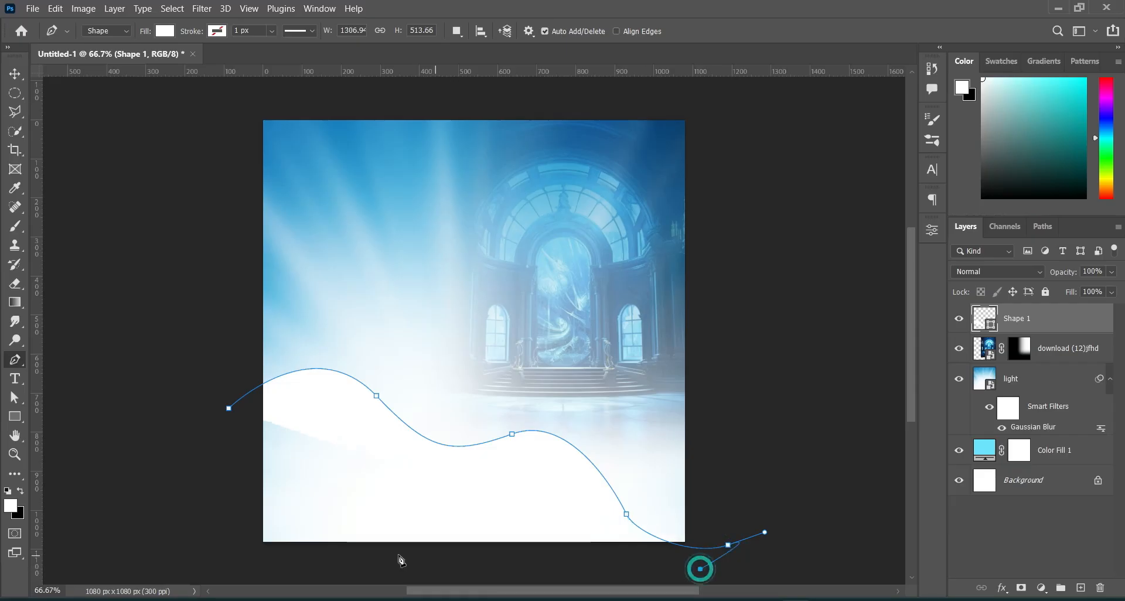
click(308, 568)
click(211, 557)
click(228, 408)
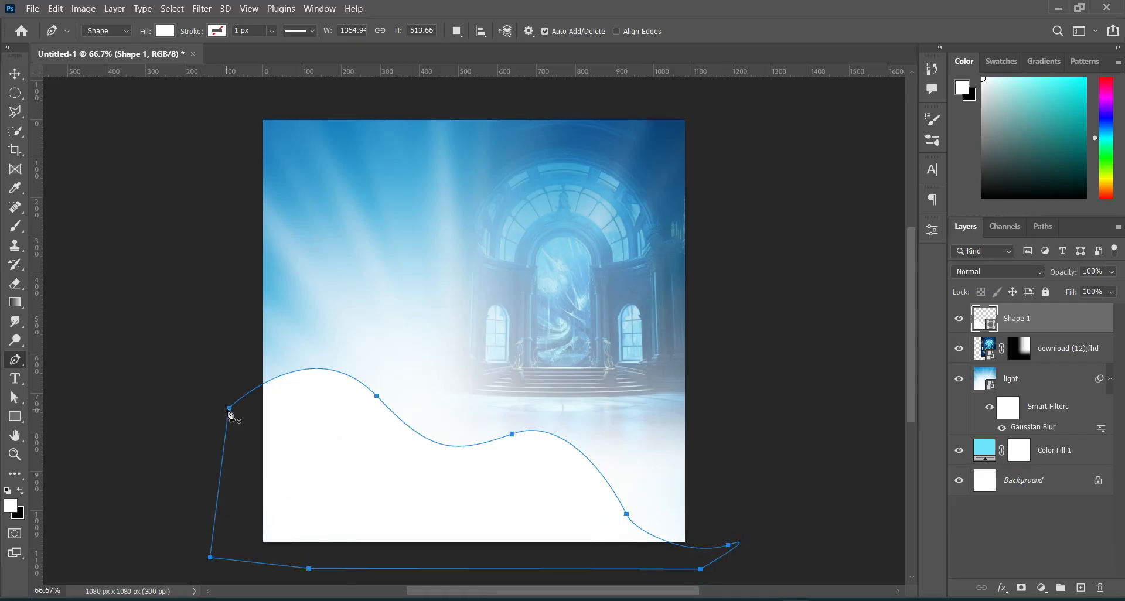
key(v)
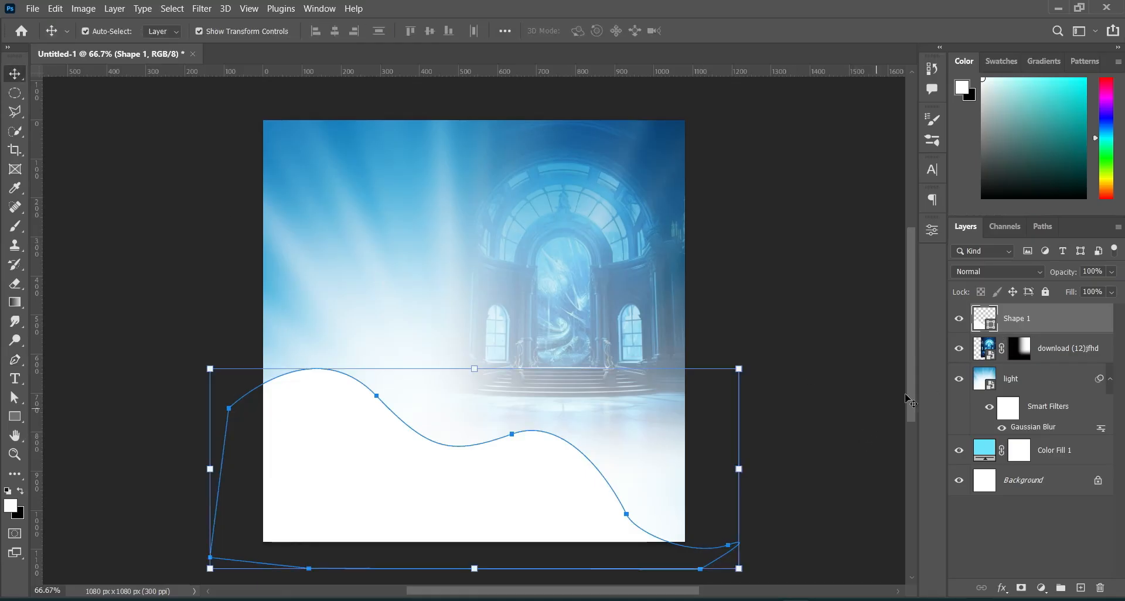
Change the wave shape's fill to a medium blue sampled from the background just above the hall's arch
double_click(996, 326)
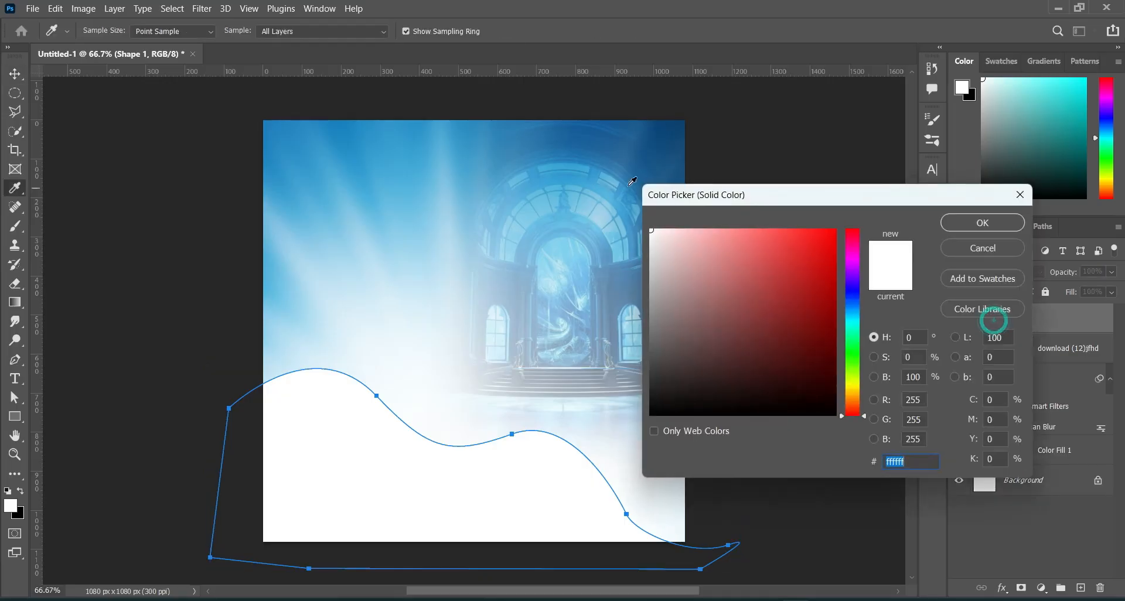
click(512, 143)
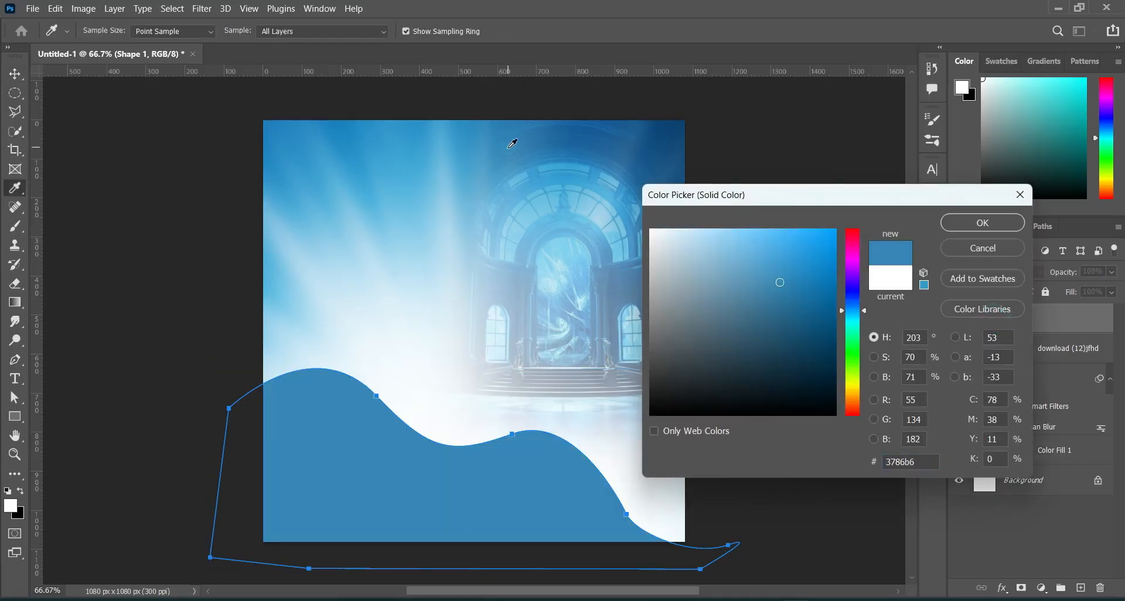
click(514, 143)
click(982, 223)
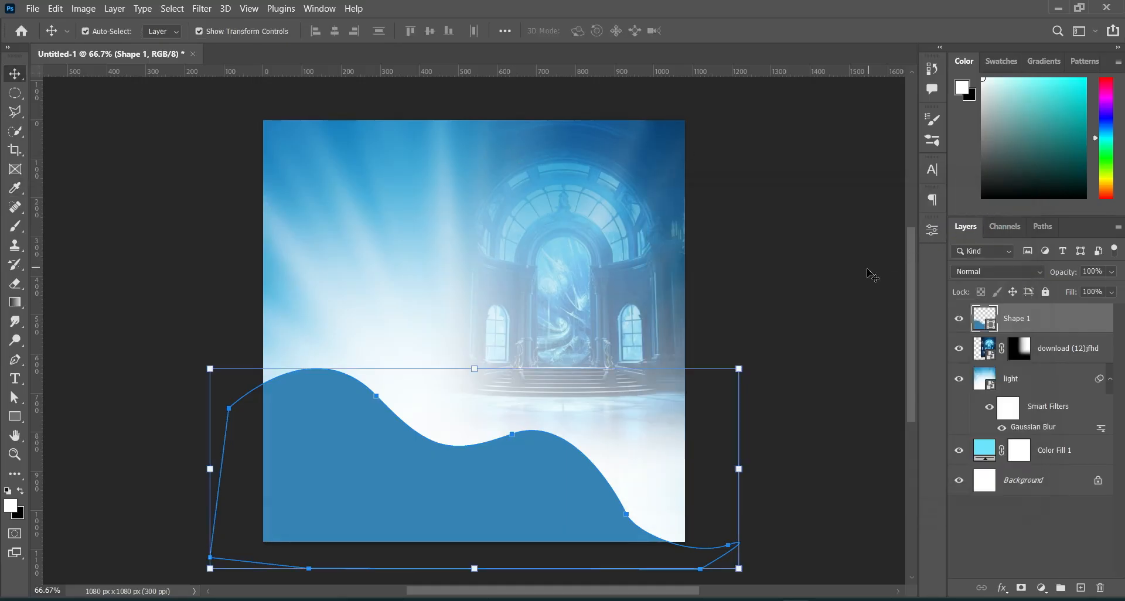
Set the wave shape layer's blend mode to Linear Light and its opacity to 57%
click(1012, 271)
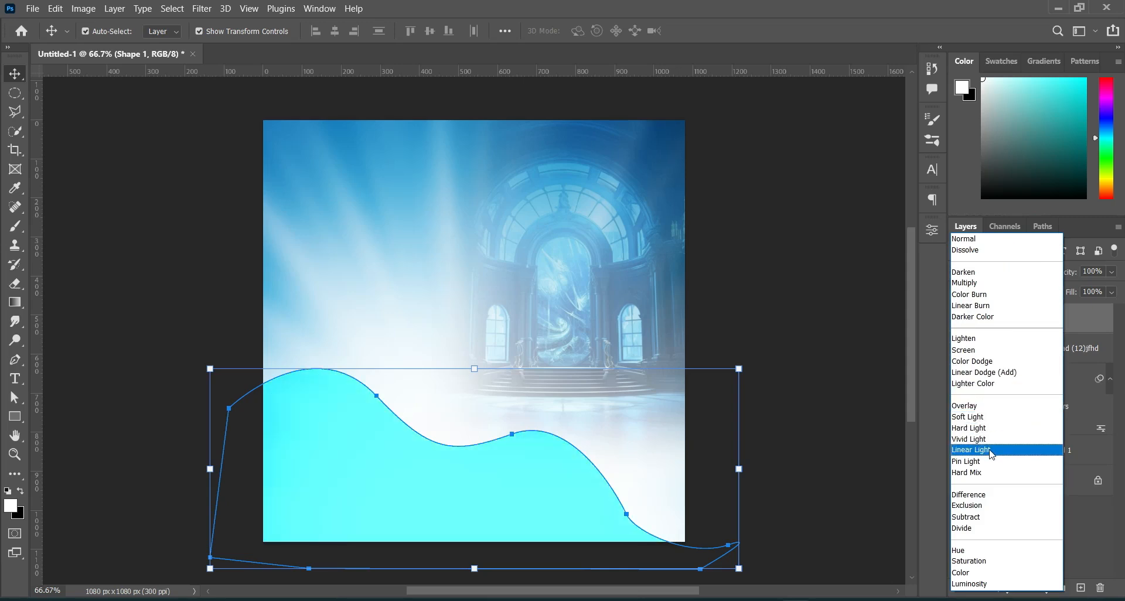
click(993, 450)
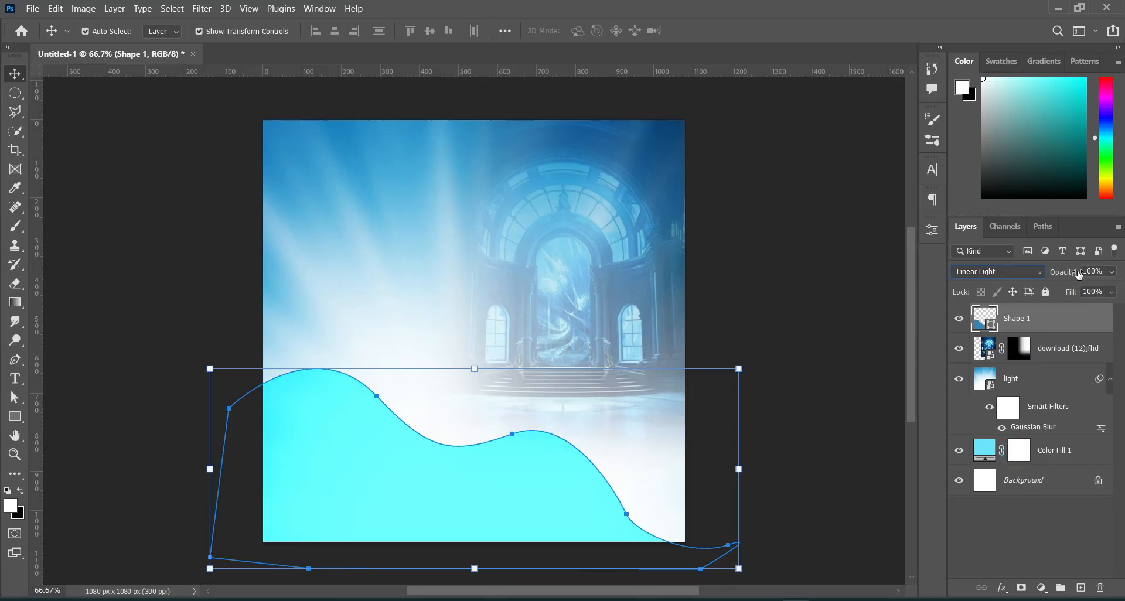
click(1086, 272)
text(57)
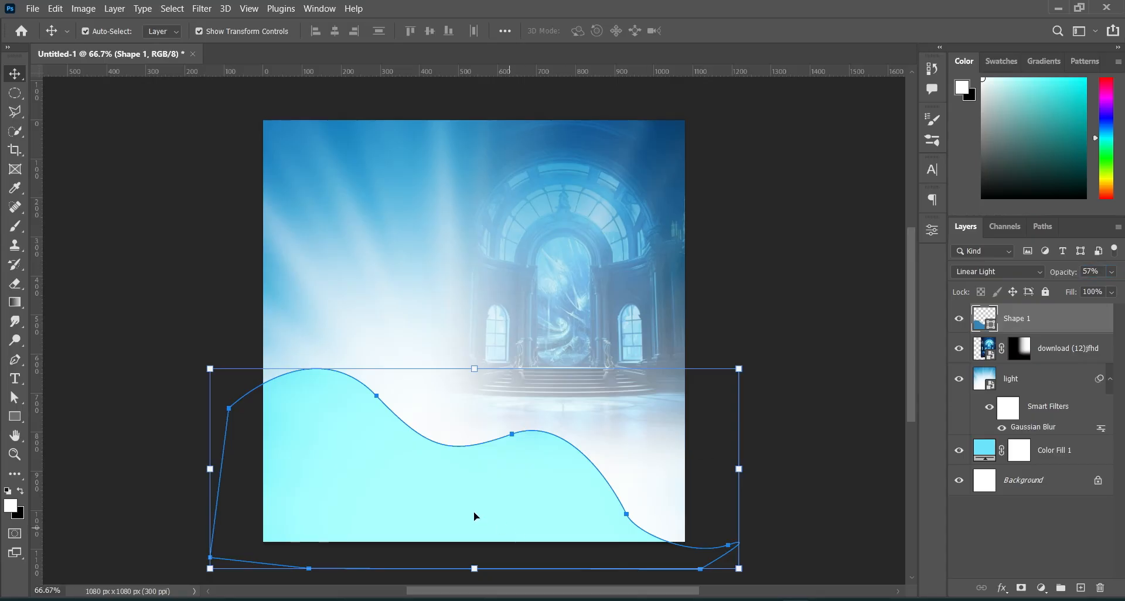
Place the black-and-white worship crowd photo from the project folder and move it down over the wave shape
click(597, 597)
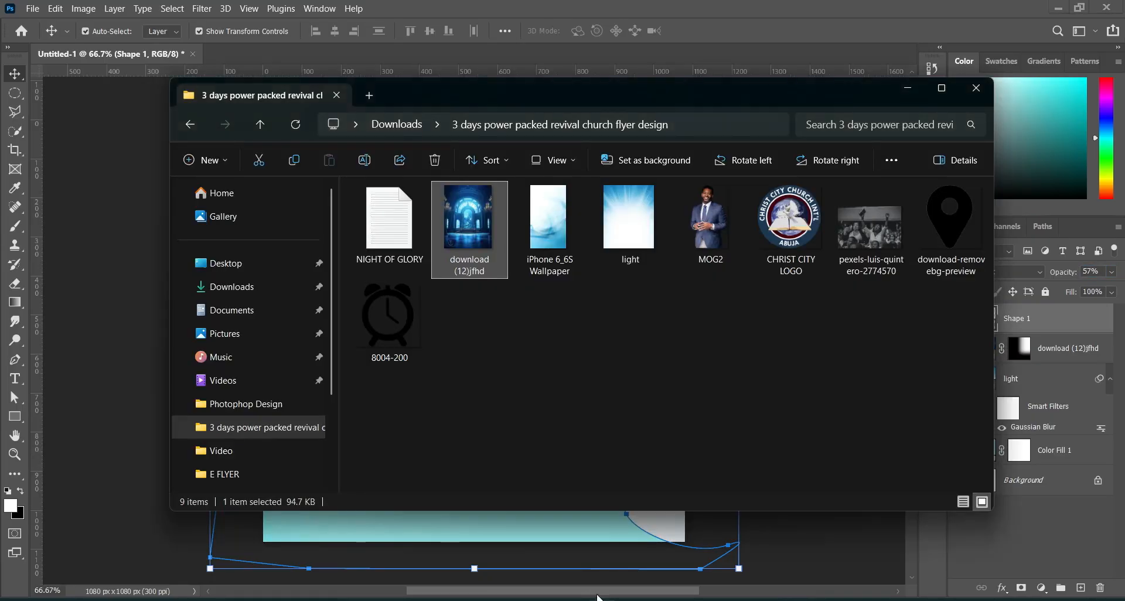
drag(871, 228, 387, 353)
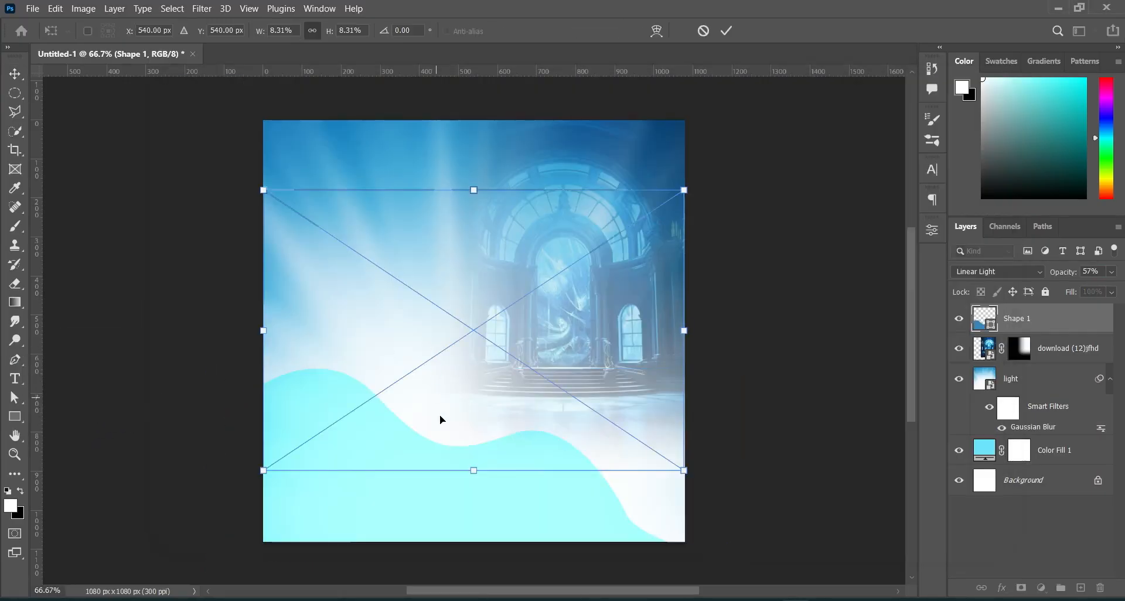
drag(468, 333, 460, 455)
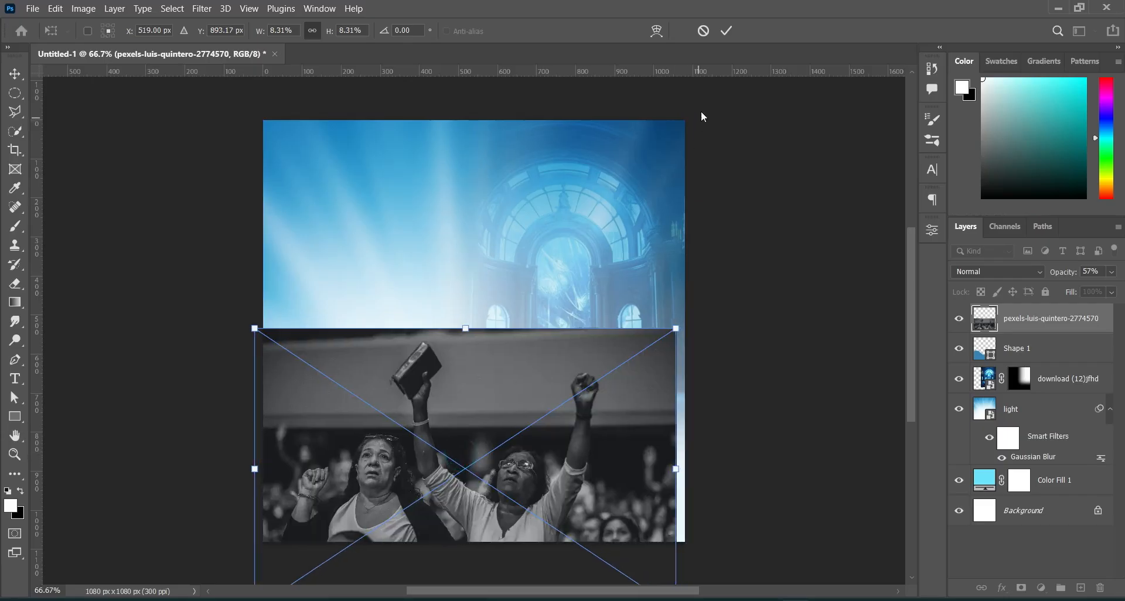
click(726, 33)
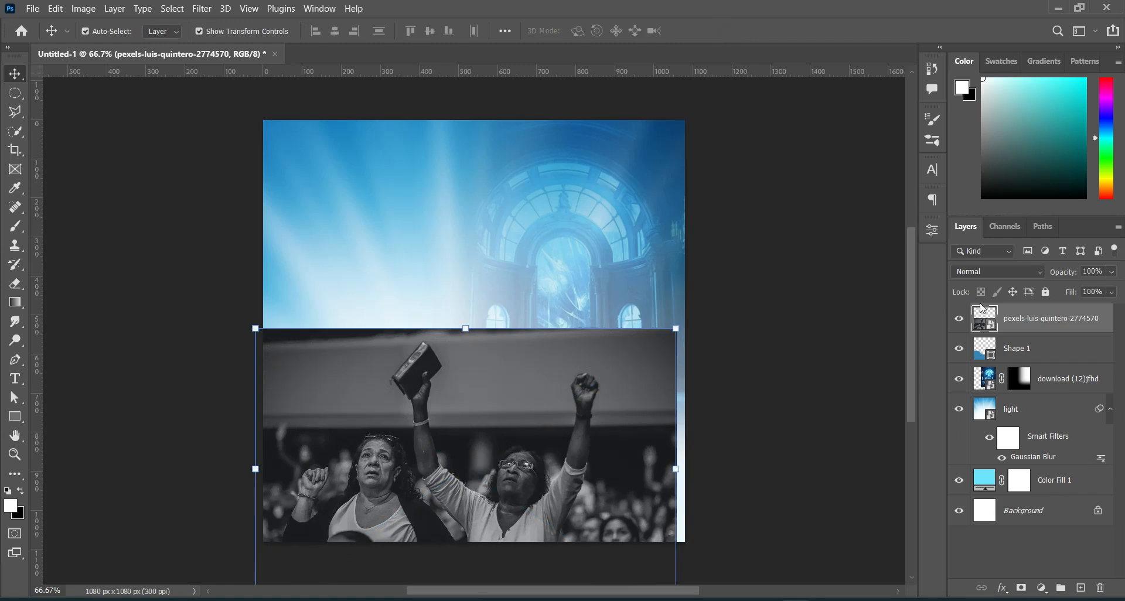
Clip the crowd photo to the wave shape and set its blend mode to Linear Light
right_click(1027, 319)
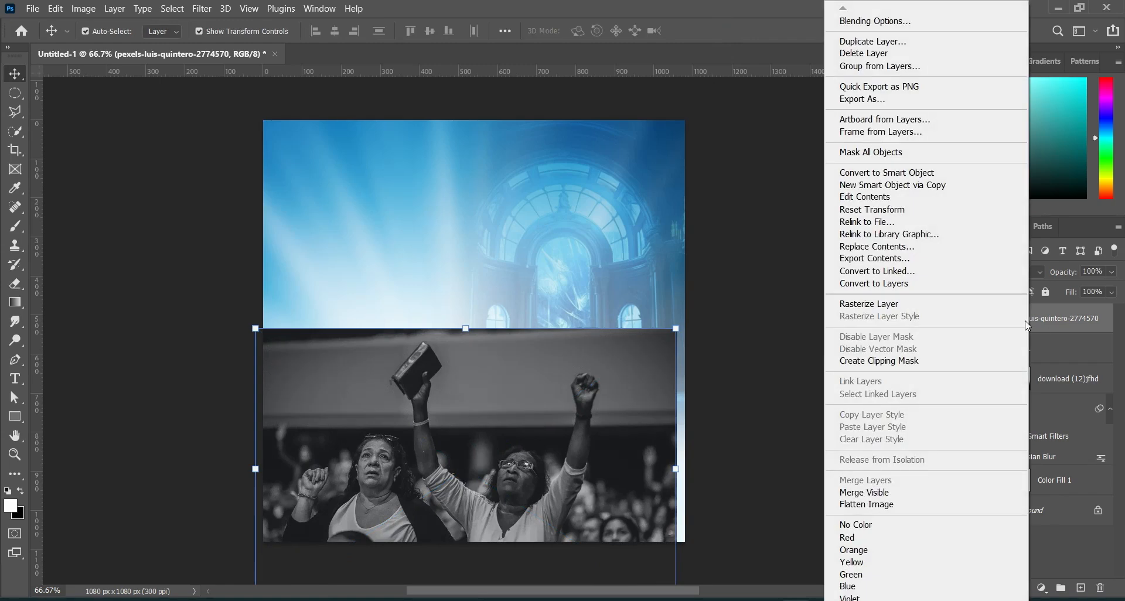
click(929, 360)
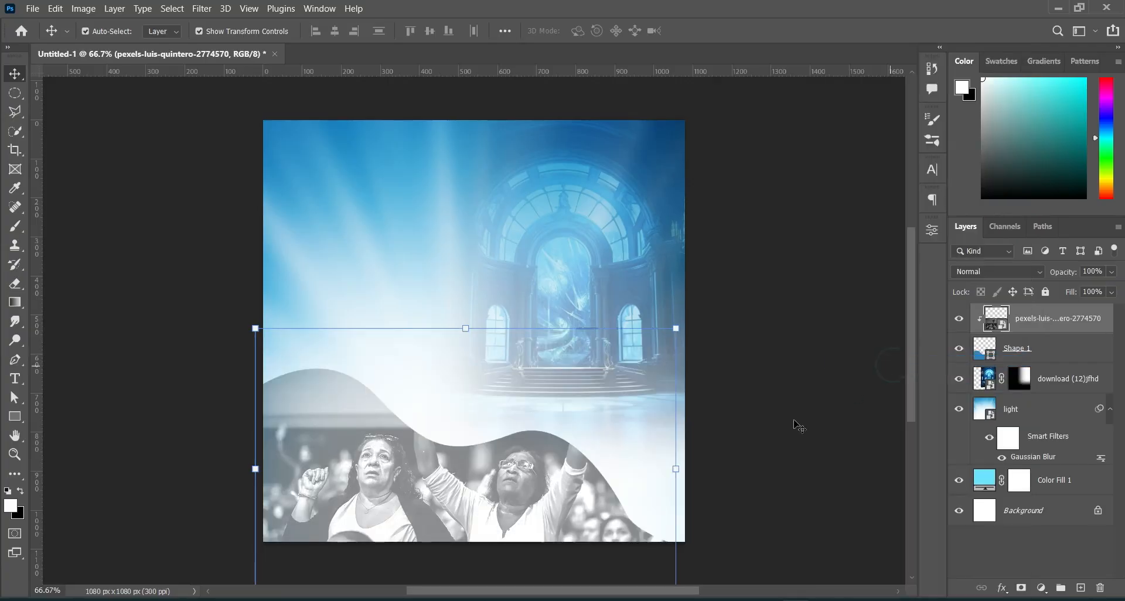
click(994, 274)
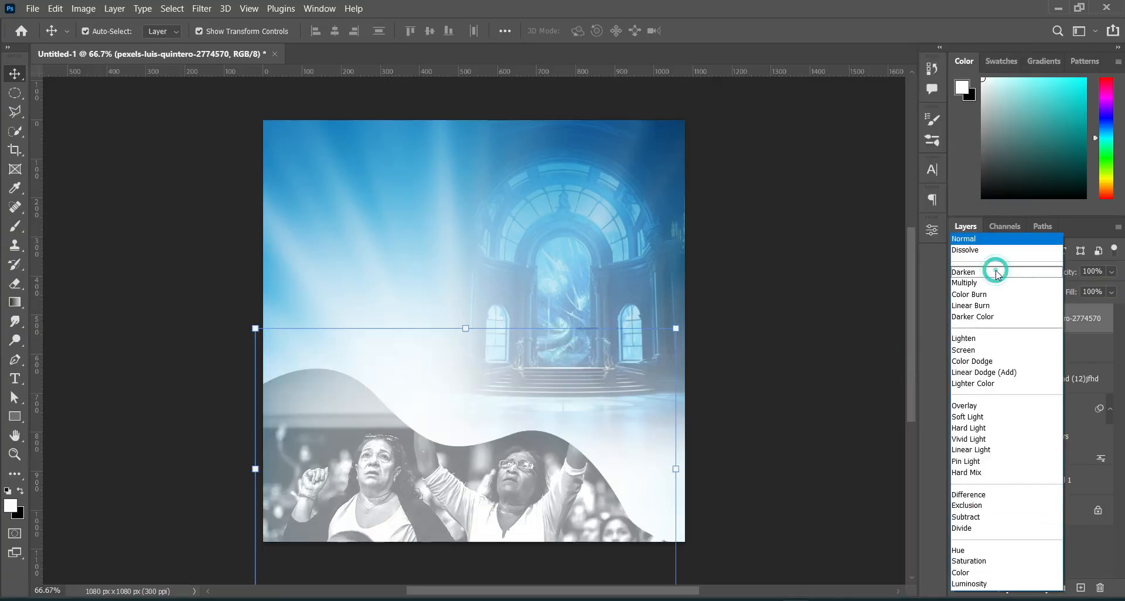
click(983, 450)
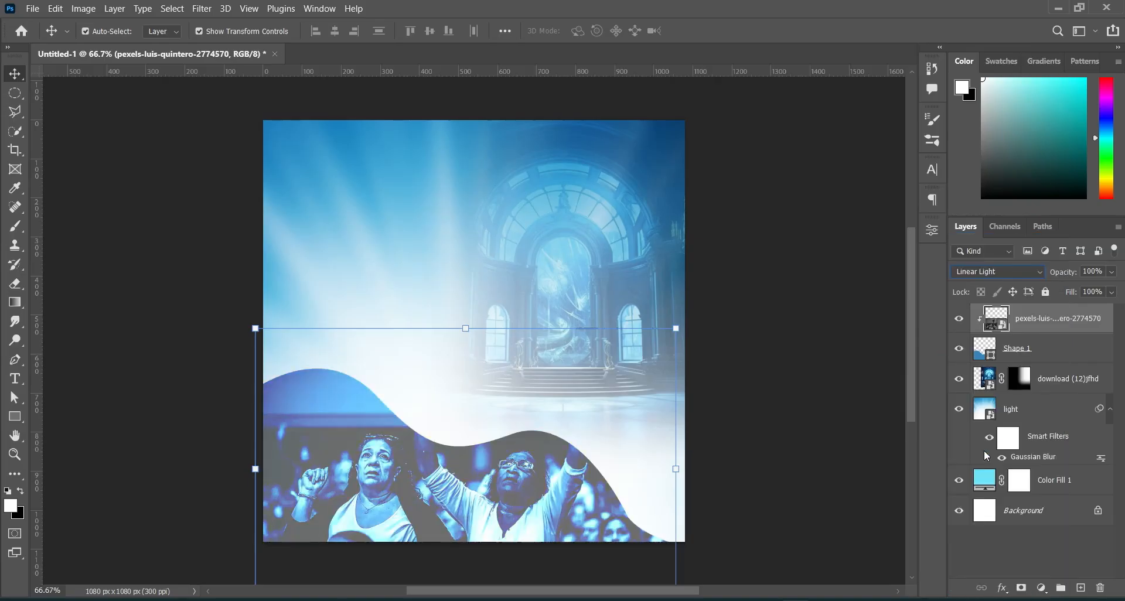
Set the wave shape layer's blend mode to Normal and its opacity to 100%
click(1002, 351)
click(996, 271)
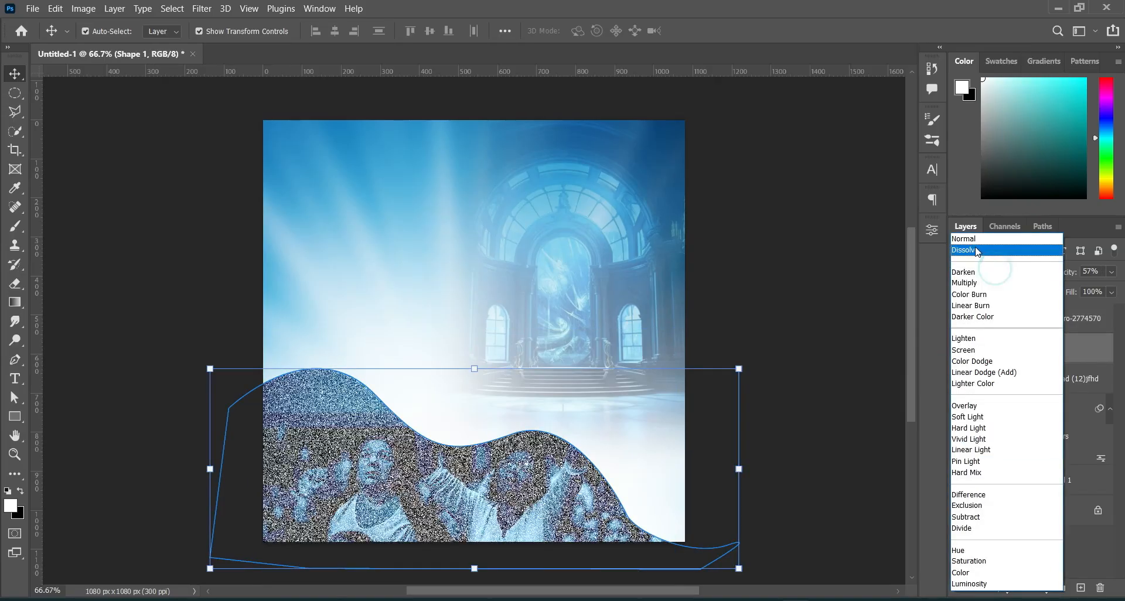
click(971, 239)
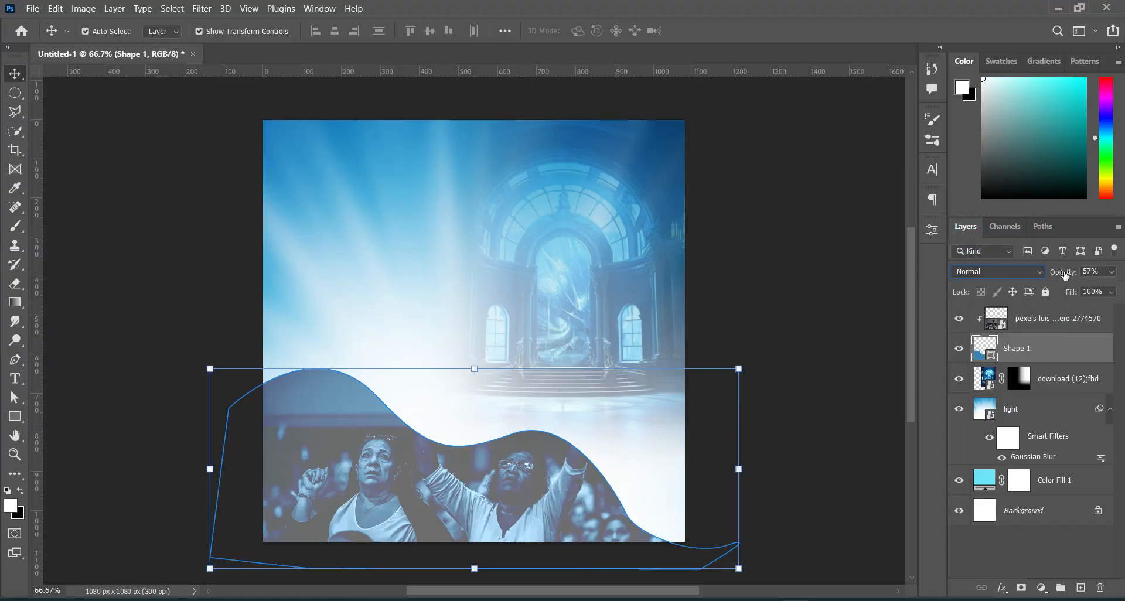
drag(1064, 275, 2, 279)
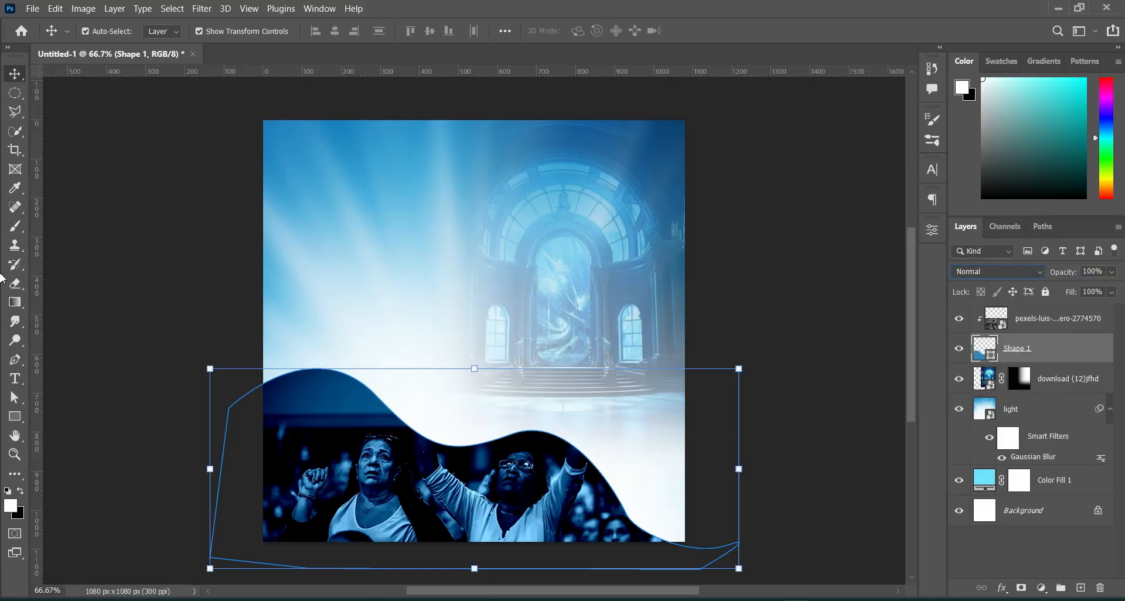
Lower the opacity of the clipped crowd photo layer to 57%
click(1063, 316)
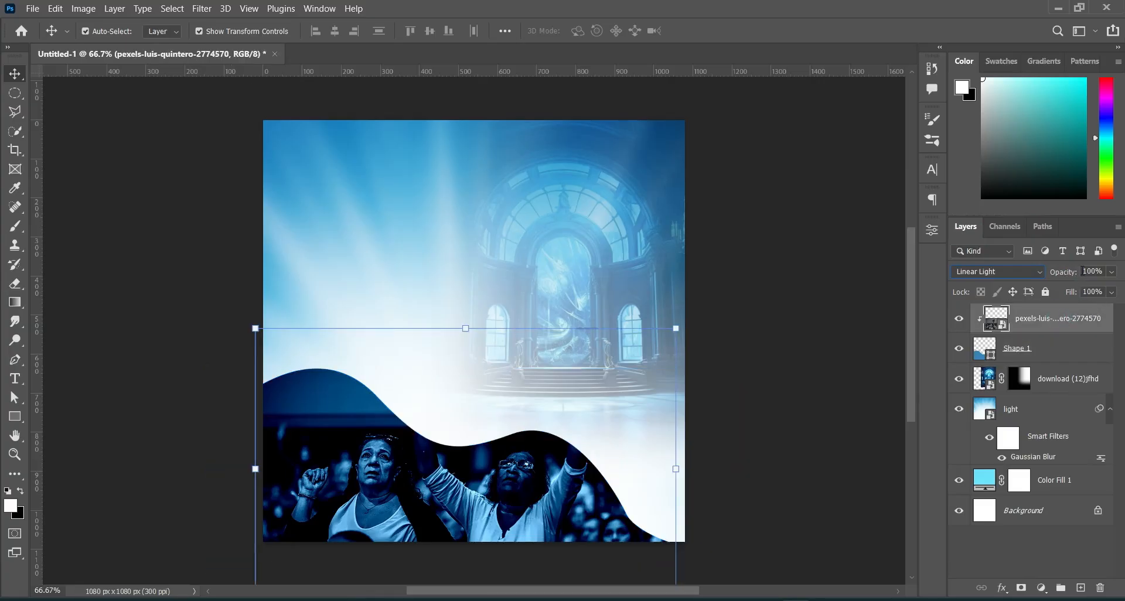
click(1083, 271)
text(57)
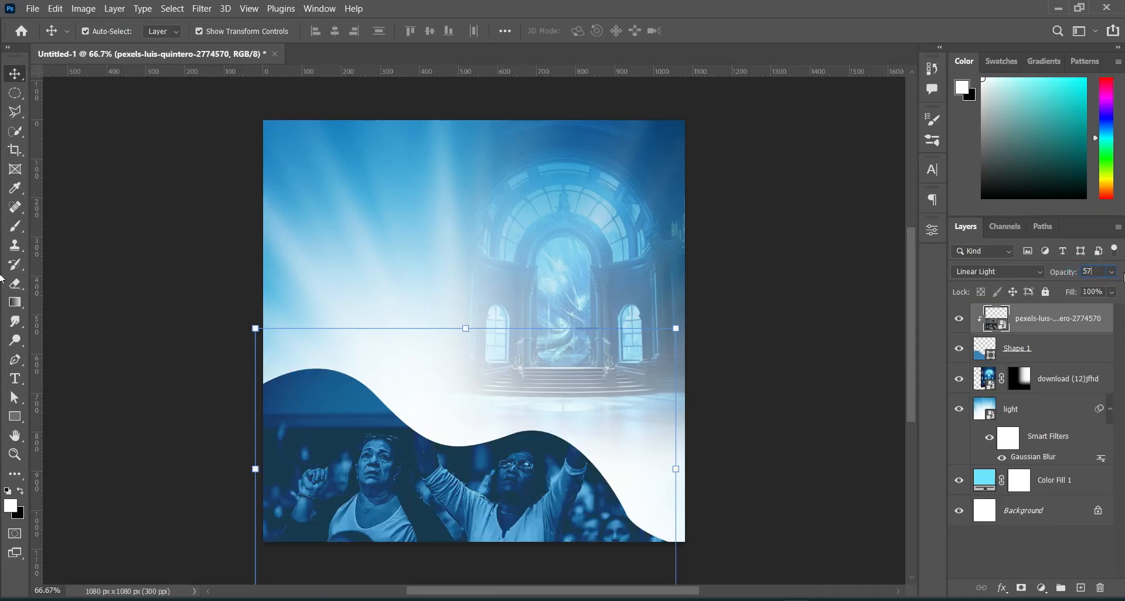
click(844, 361)
Reduce the wave shape layer's opacity to 38%
click(1040, 352)
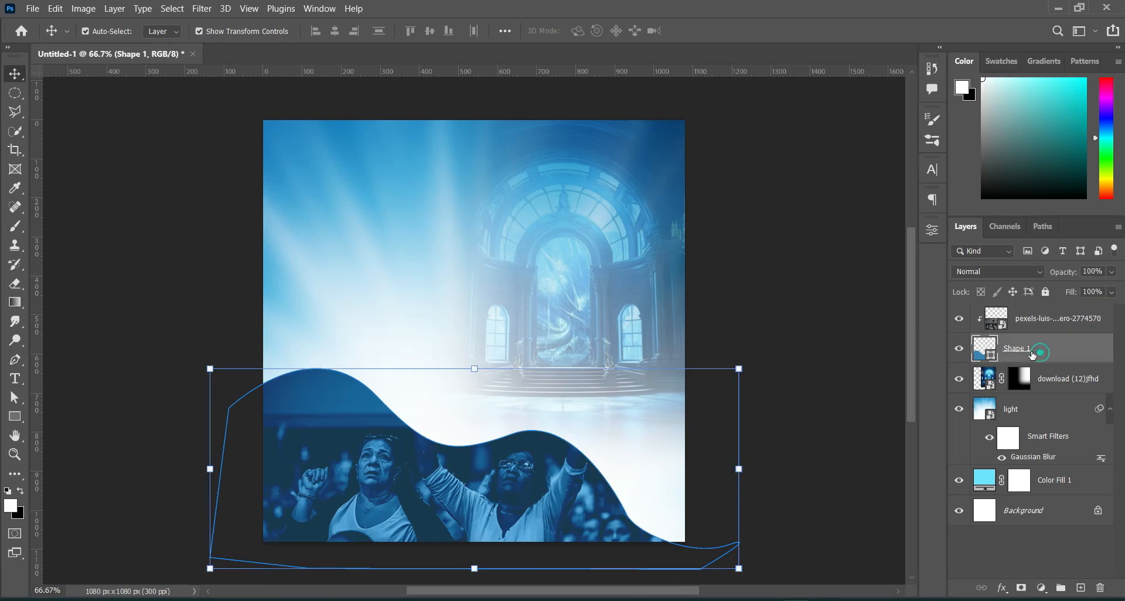
click(1084, 271)
text(38)
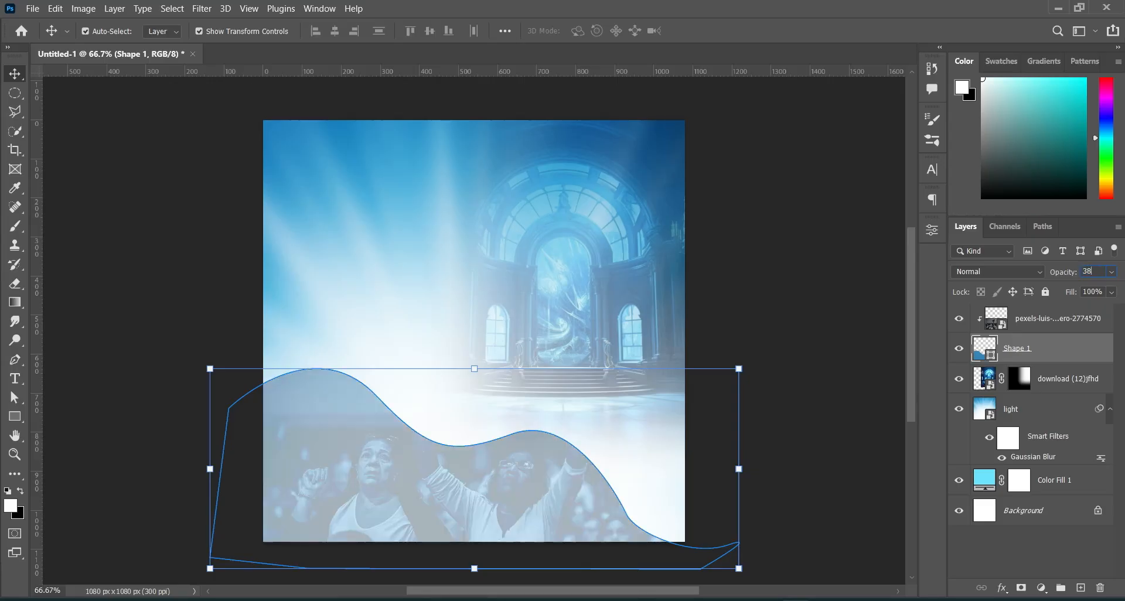
click(832, 272)
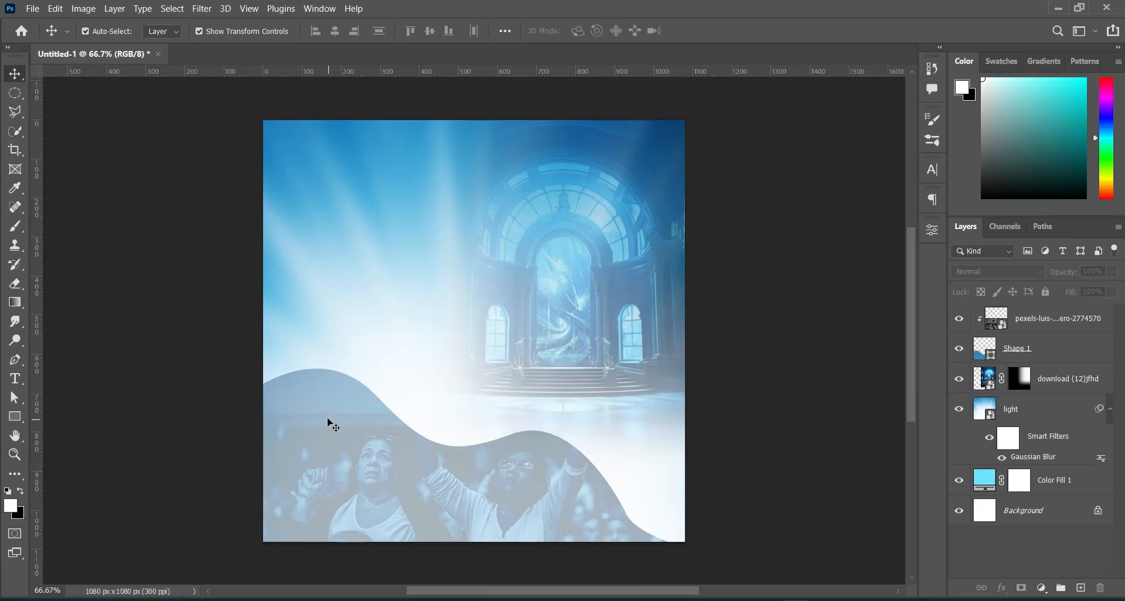
Shift the crowd photo slightly to the left inside the wave shape
click(368, 480)
drag(367, 475, 346, 468)
click(753, 381)
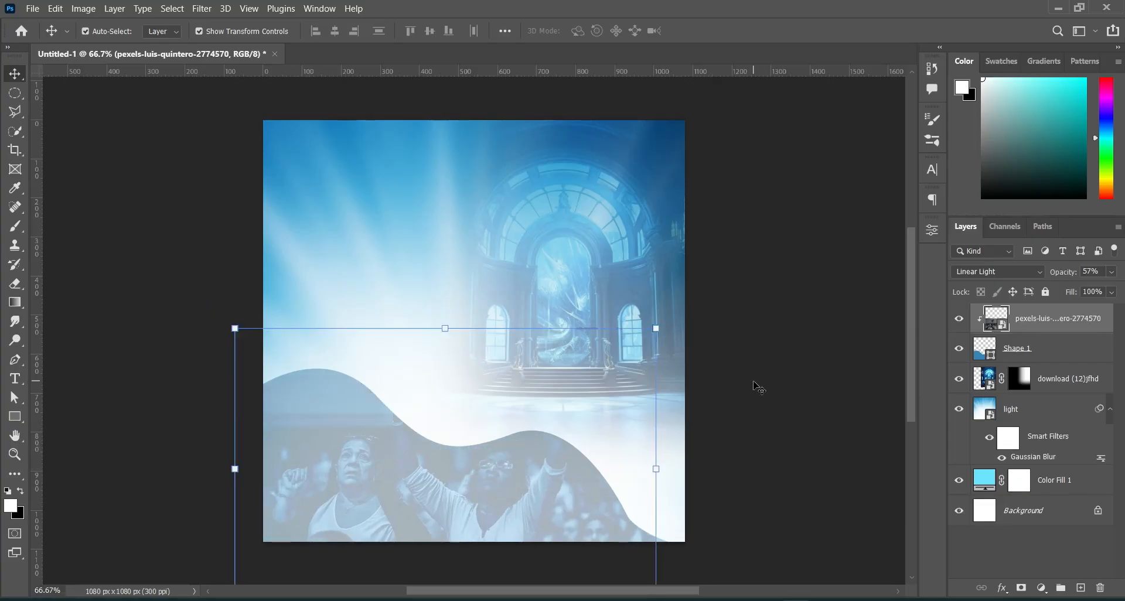
Reshape the wave's upper edge with the Pen tool, lowering its left crest and adjusting its middle curve, making the shape about 477 px tall
click(1034, 364)
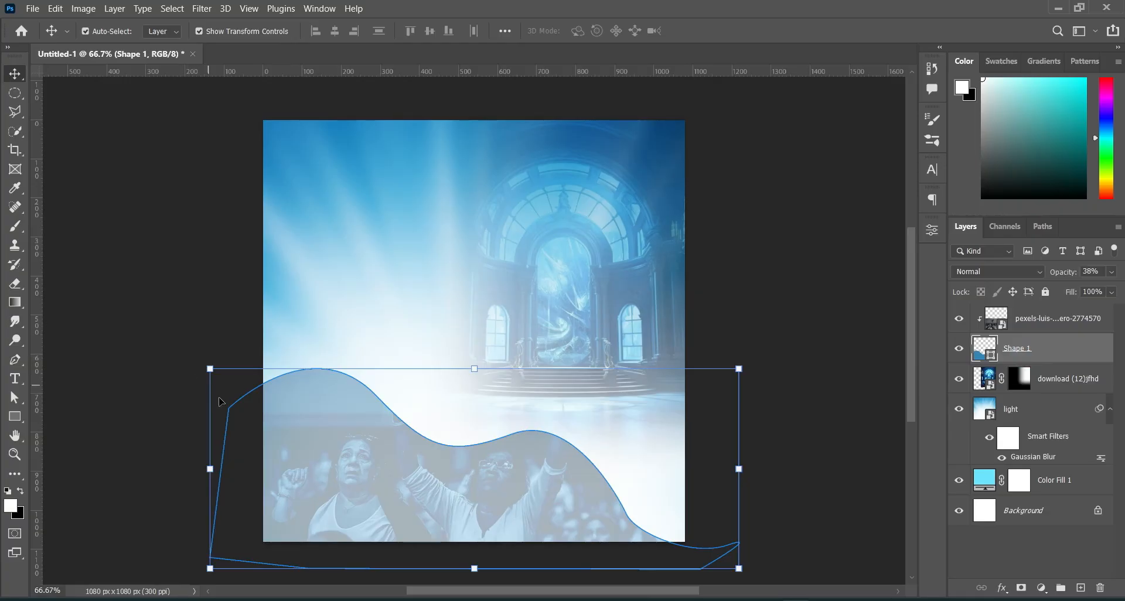
click(15, 359)
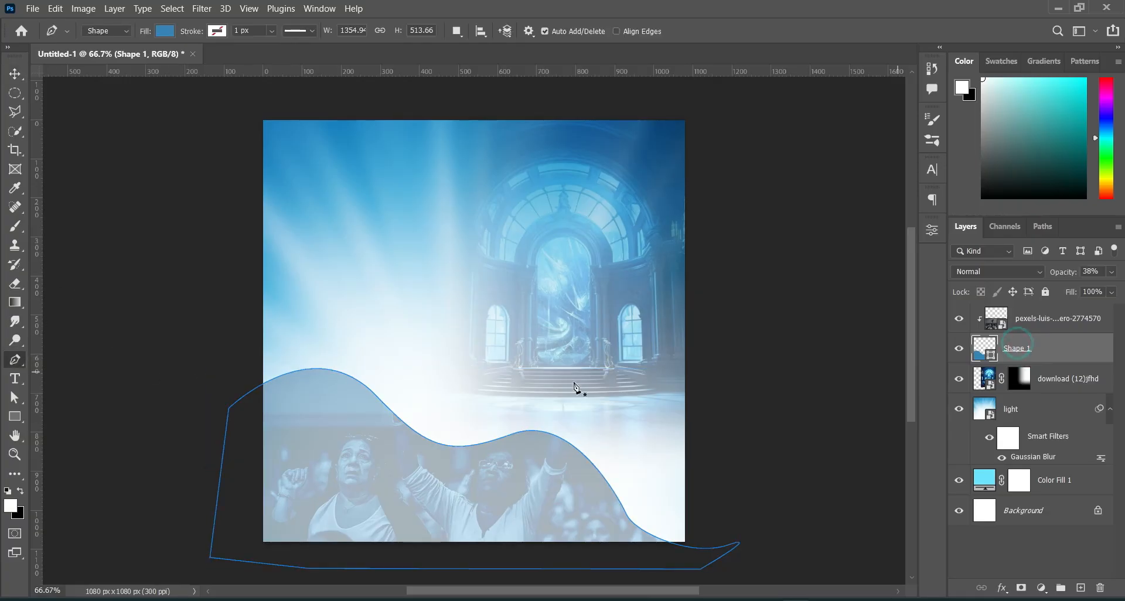
click(228, 408)
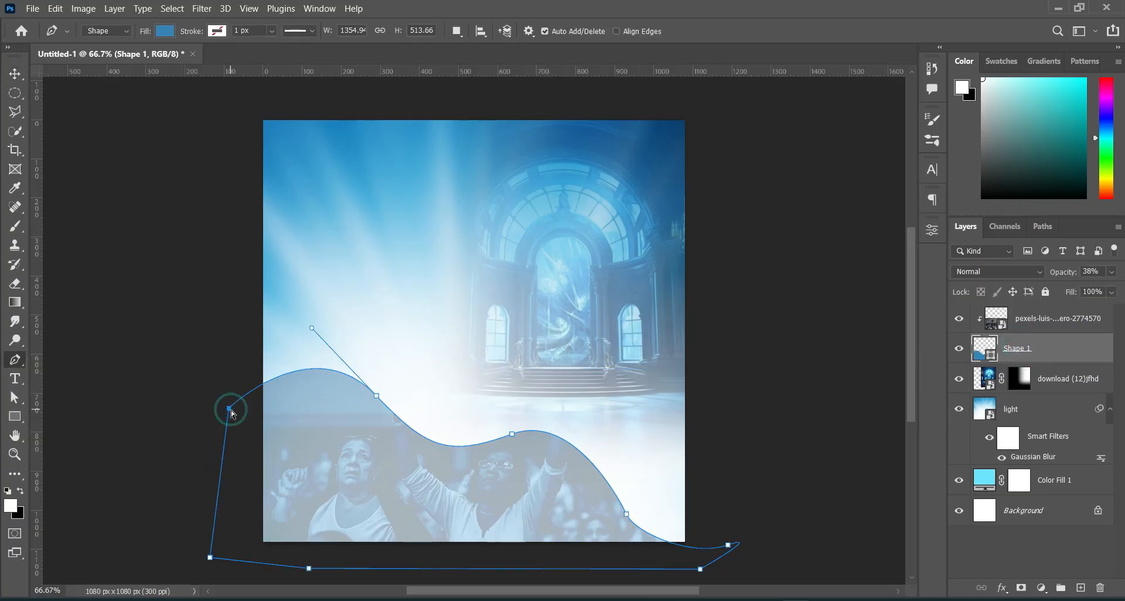
drag(229, 408, 220, 430)
drag(377, 399, 371, 407)
click(220, 433)
drag(222, 443, 219, 436)
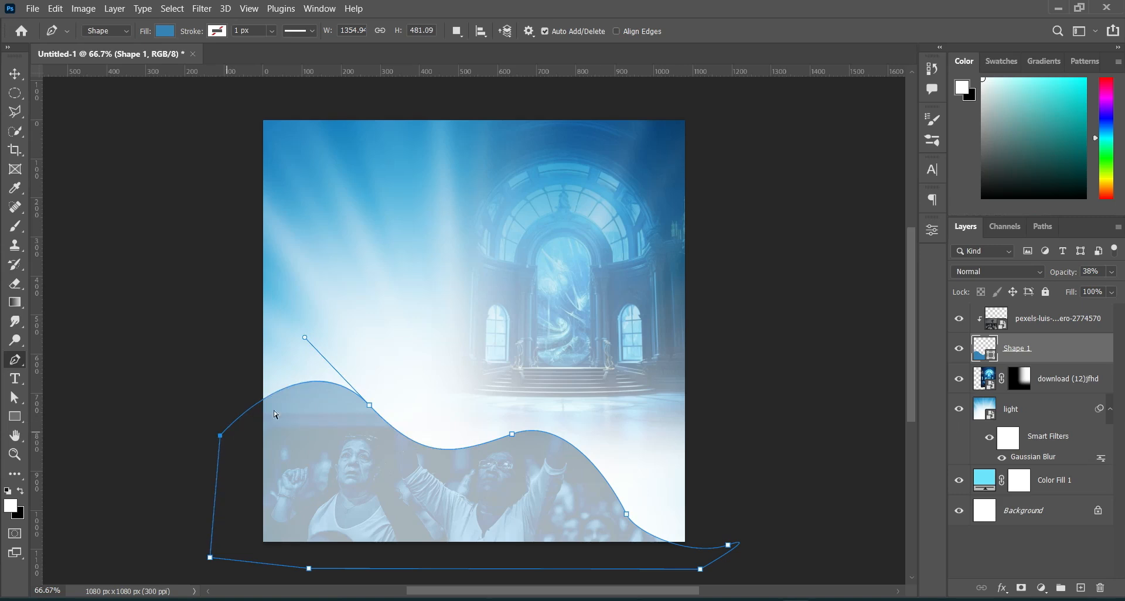
drag(305, 343, 291, 360)
drag(513, 437, 569, 424)
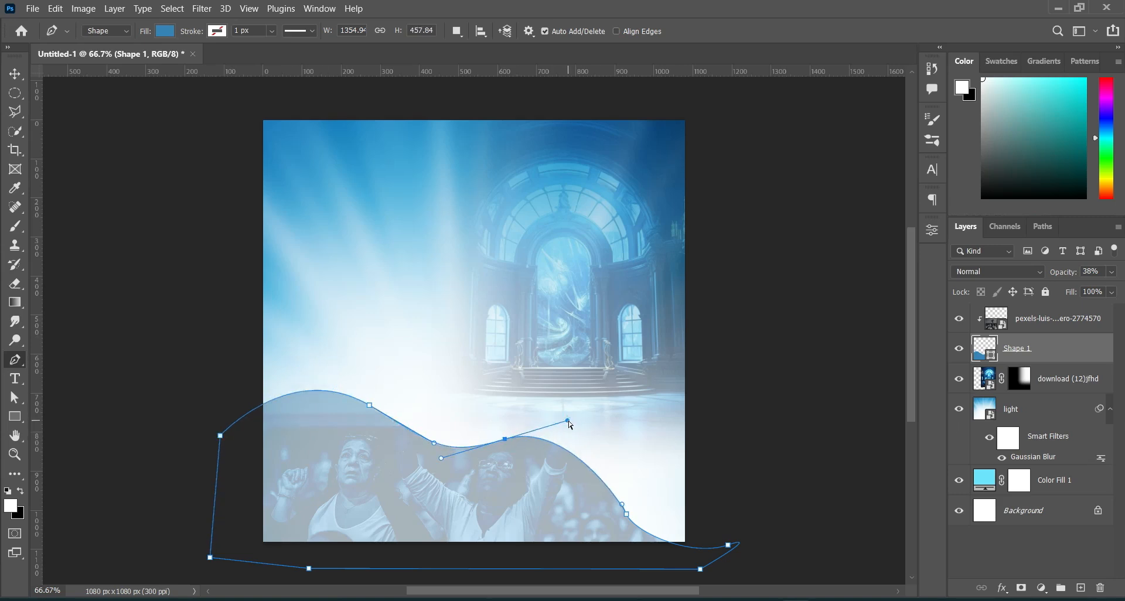
drag(369, 405, 368, 397)
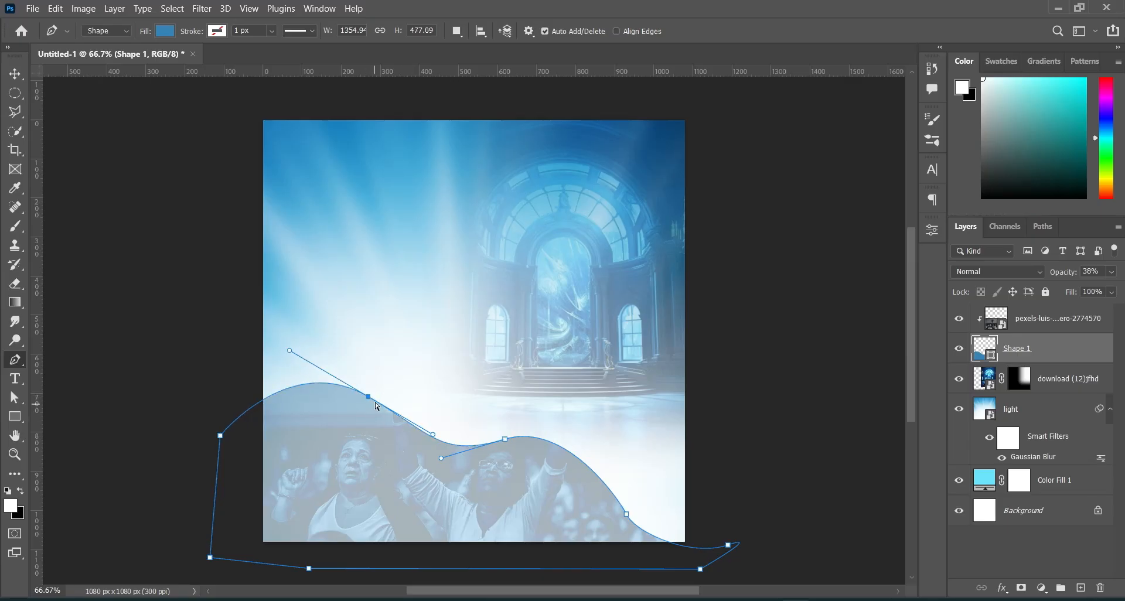
key(v)
click(89, 164)
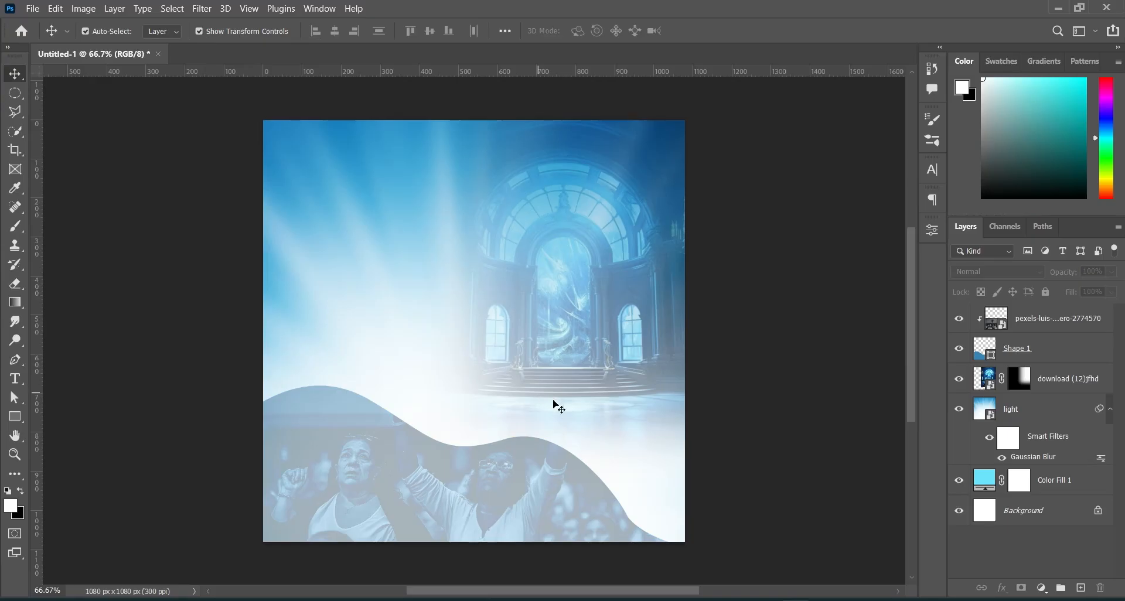
Place the CHRIST CITY LOGO image, scale it to about 8.14% and position it in the flyer's upper-left corner
drag(909, 389, 912, 391)
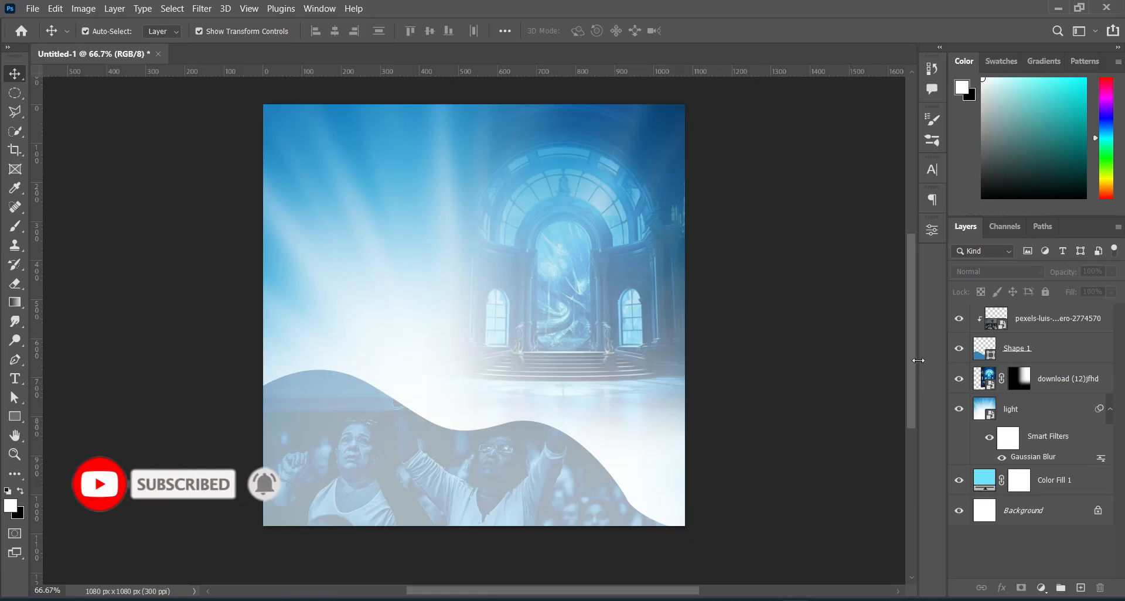
drag(912, 352, 653, 364)
scroll(422, 260, up, 1)
scroll(422, 261, up, 1)
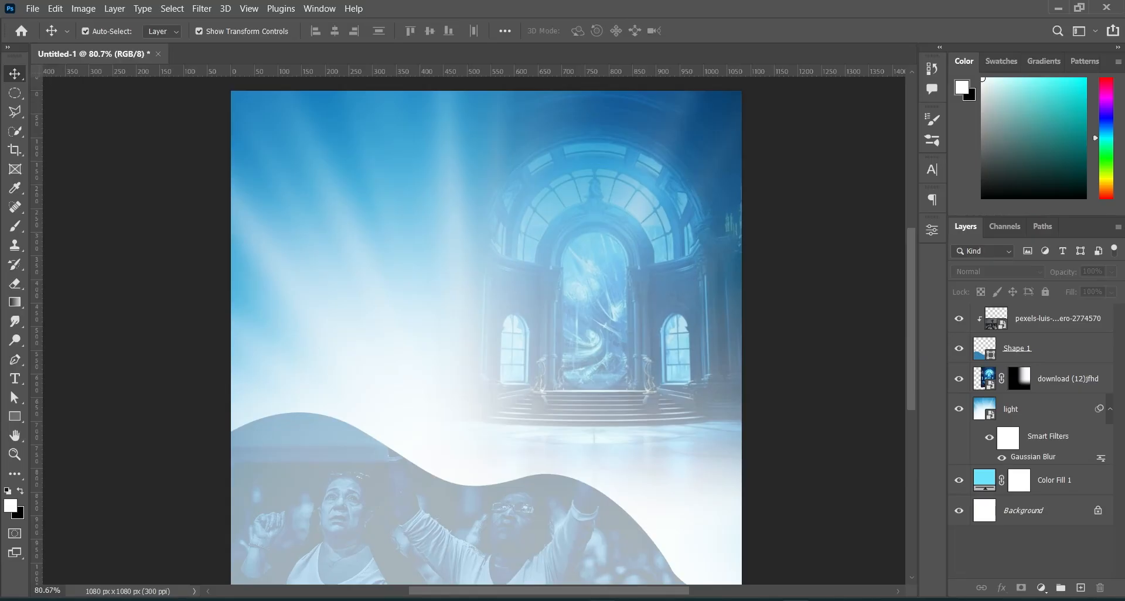
key(alt+Tab)
key(Left)
drag(164, 269, 258, 260)
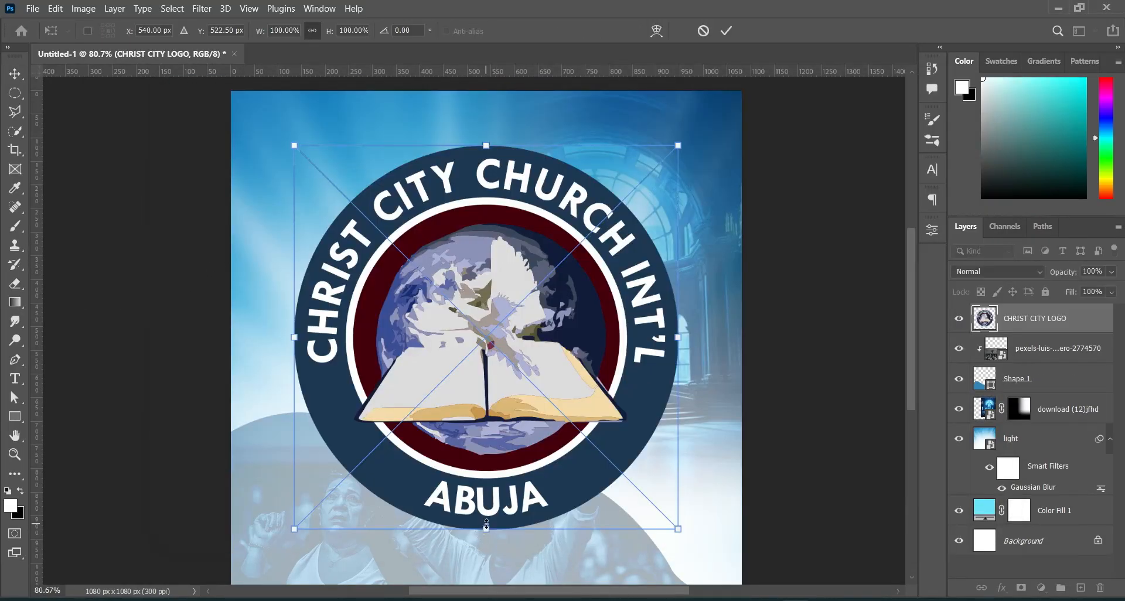
drag(487, 529, 286, 124)
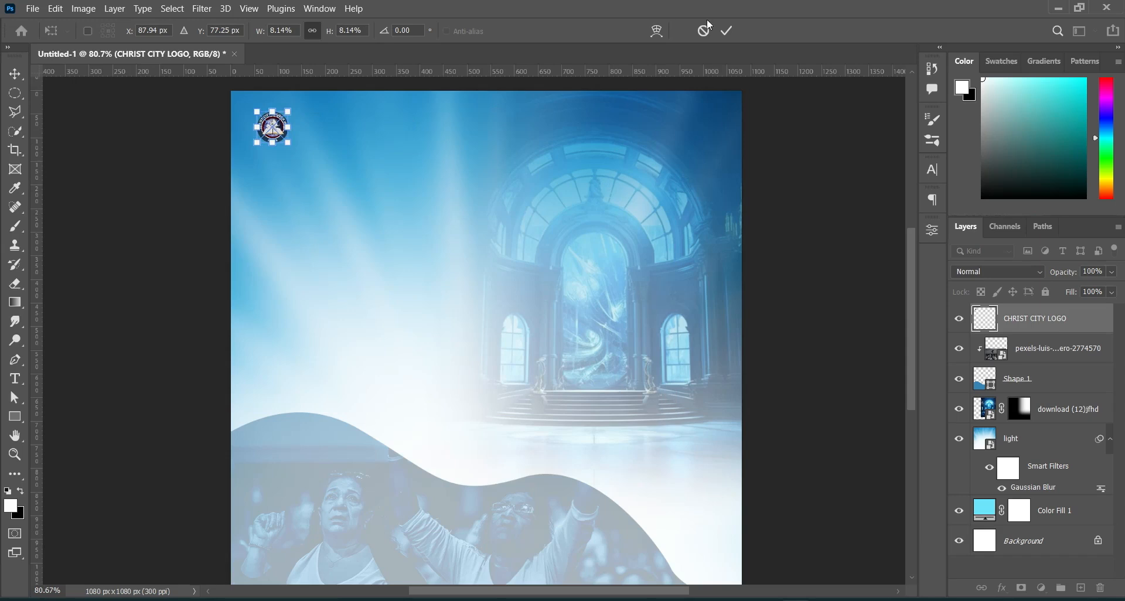
click(726, 32)
Copy the three-line church name from NIGHT OF GLORY.txt and paste it as white text beside the logo
key(alt+Tab)
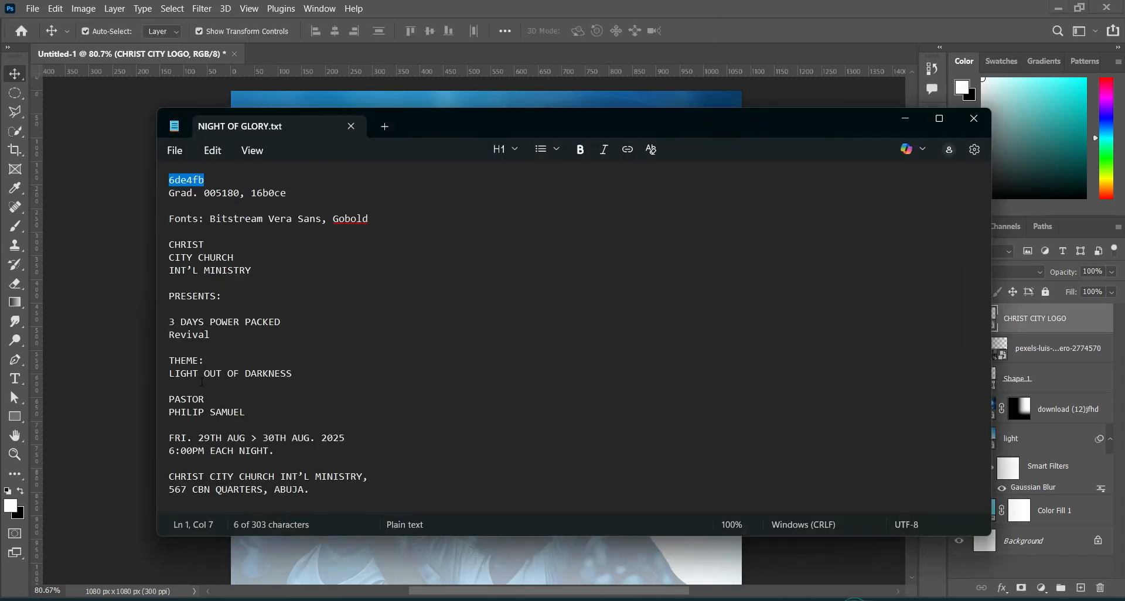
drag(169, 242, 256, 278)
key(ctrl+c)
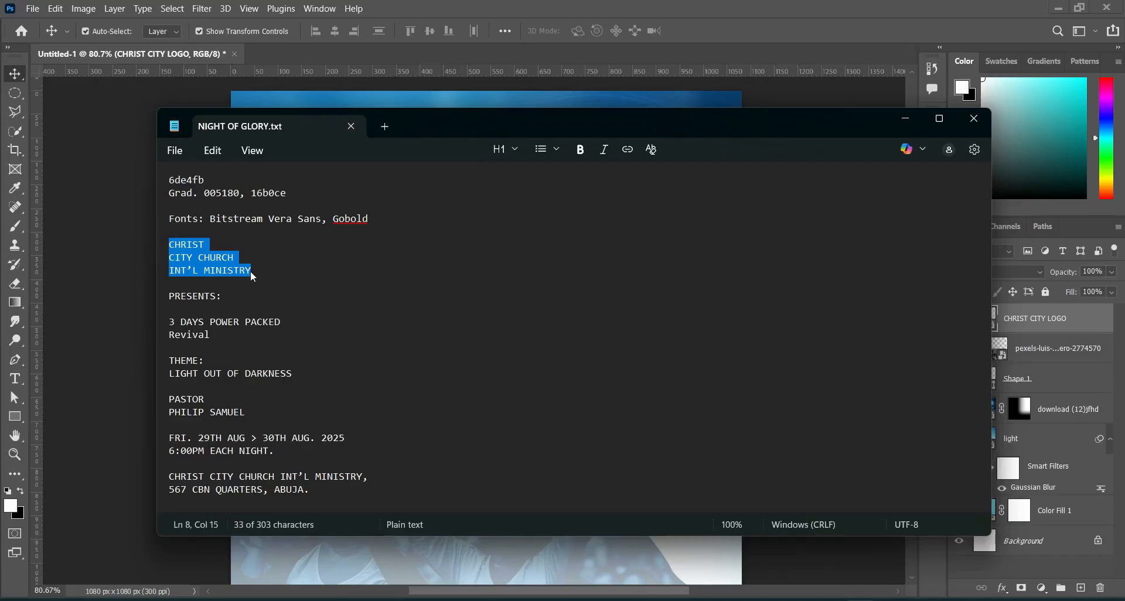
click(904, 126)
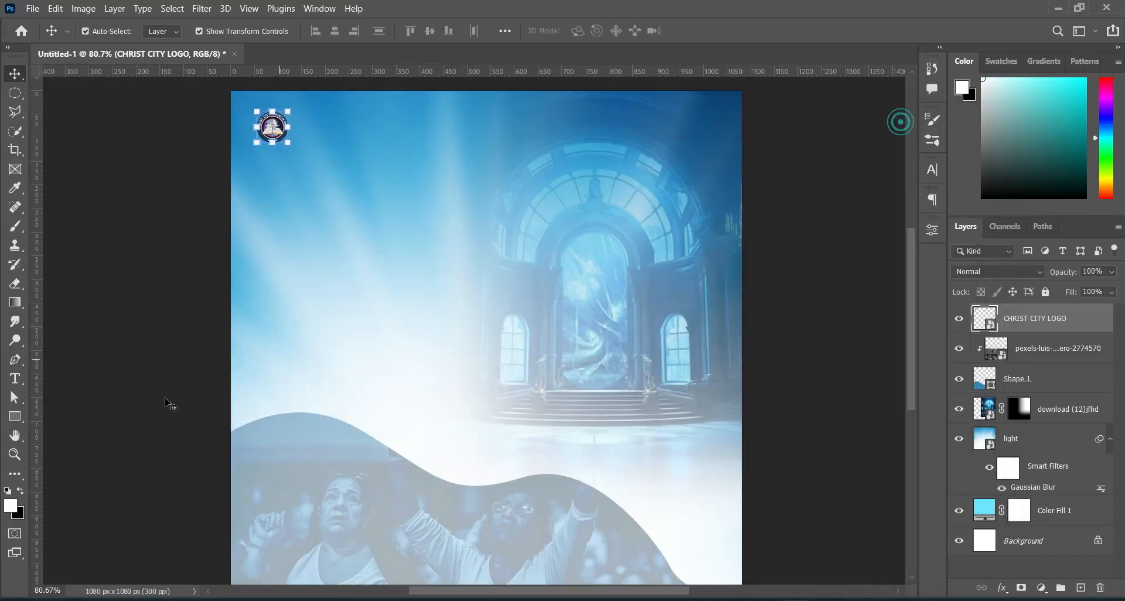
key(t)
click(297, 125)
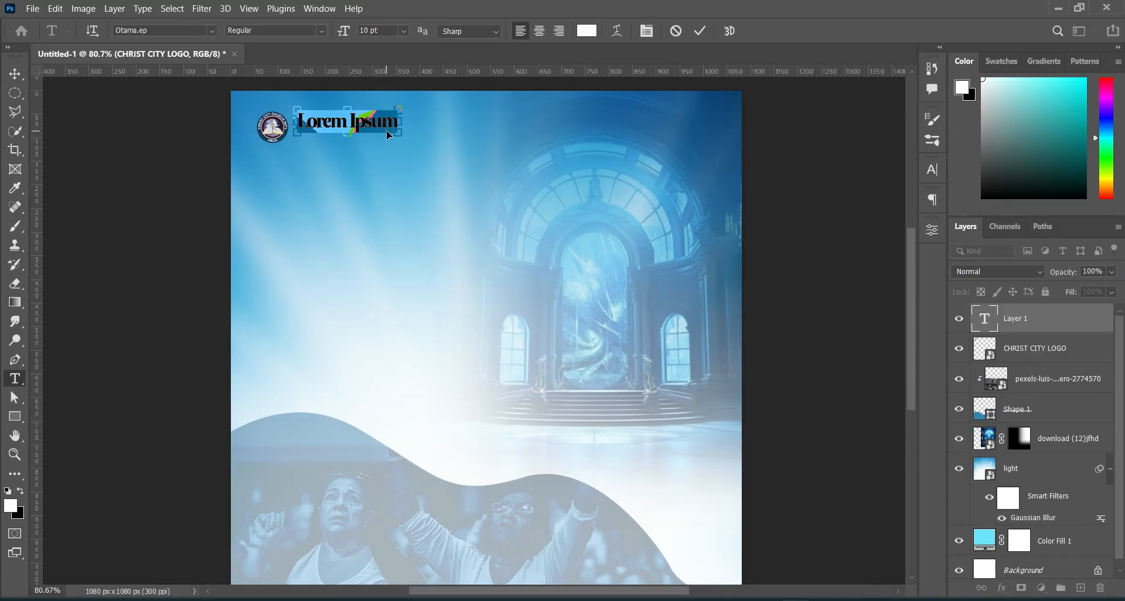
key(ctrl+v)
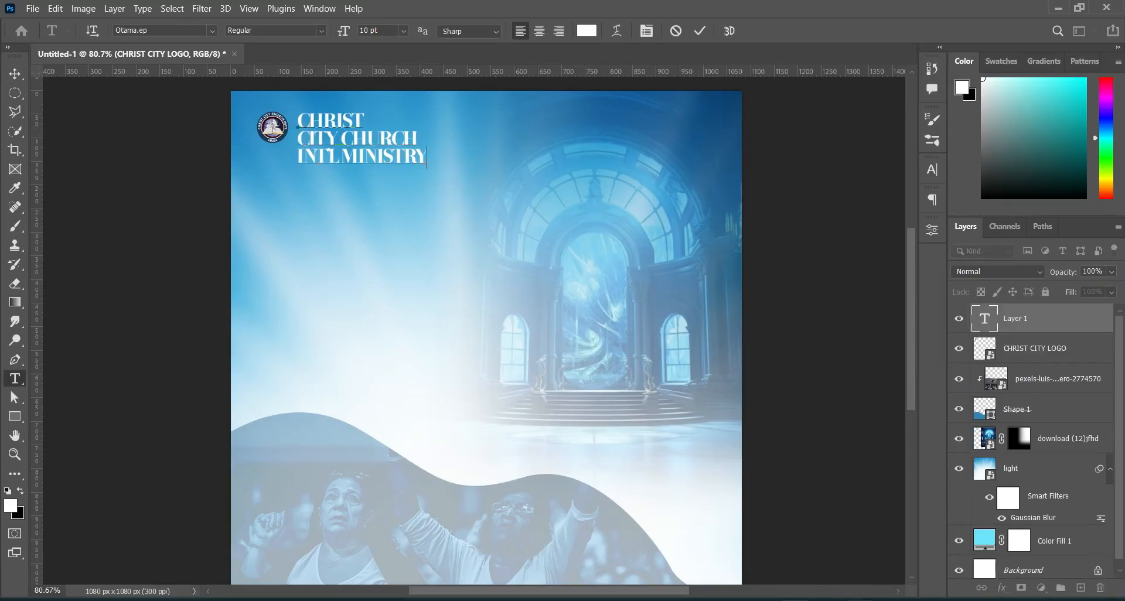
Set the church name's font to Bitstream Vera Sans Bold, as specified in the text notes
key(alt+Tab)
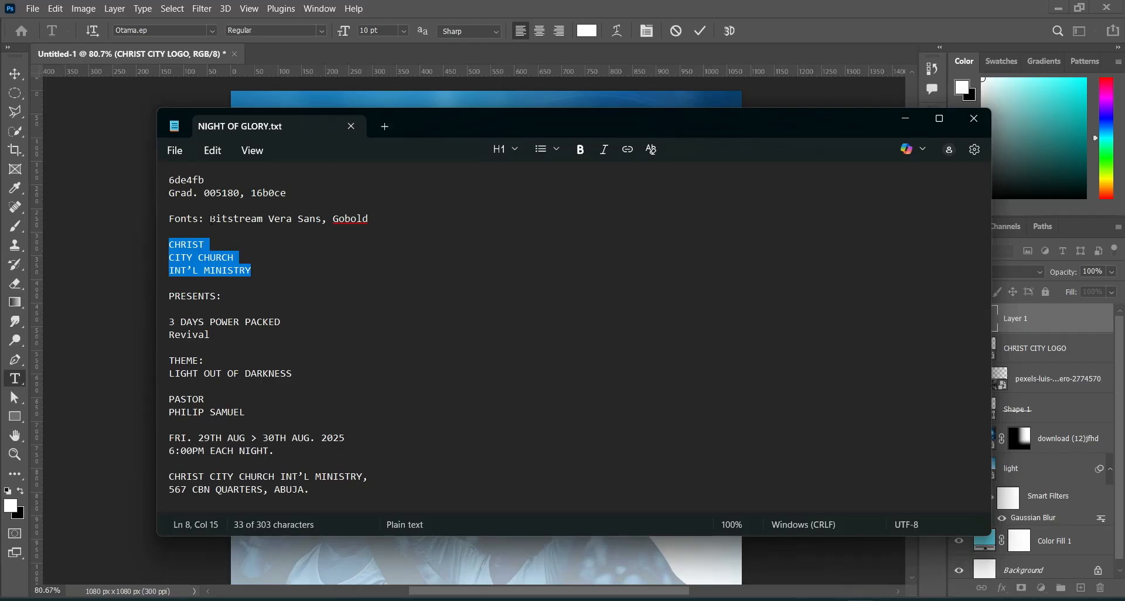
drag(212, 220, 315, 224)
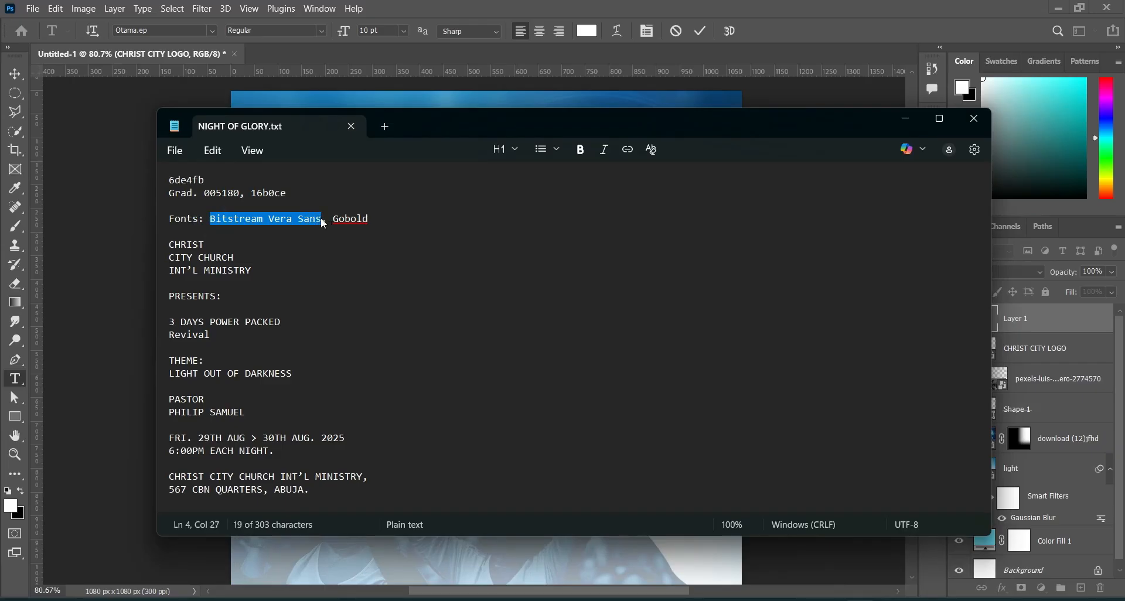
click(903, 119)
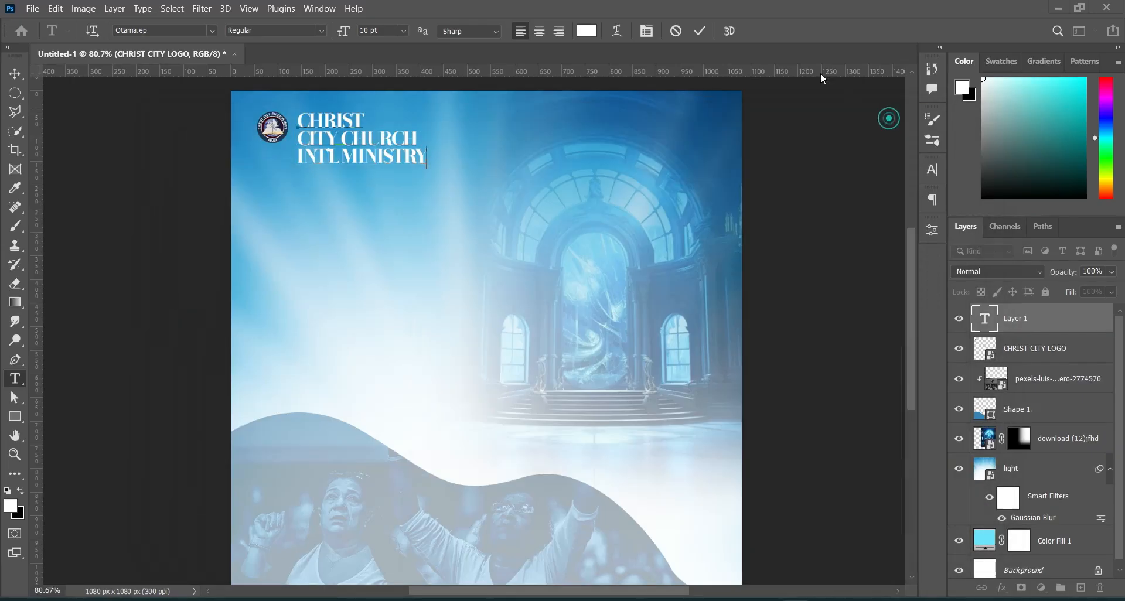
click(700, 30)
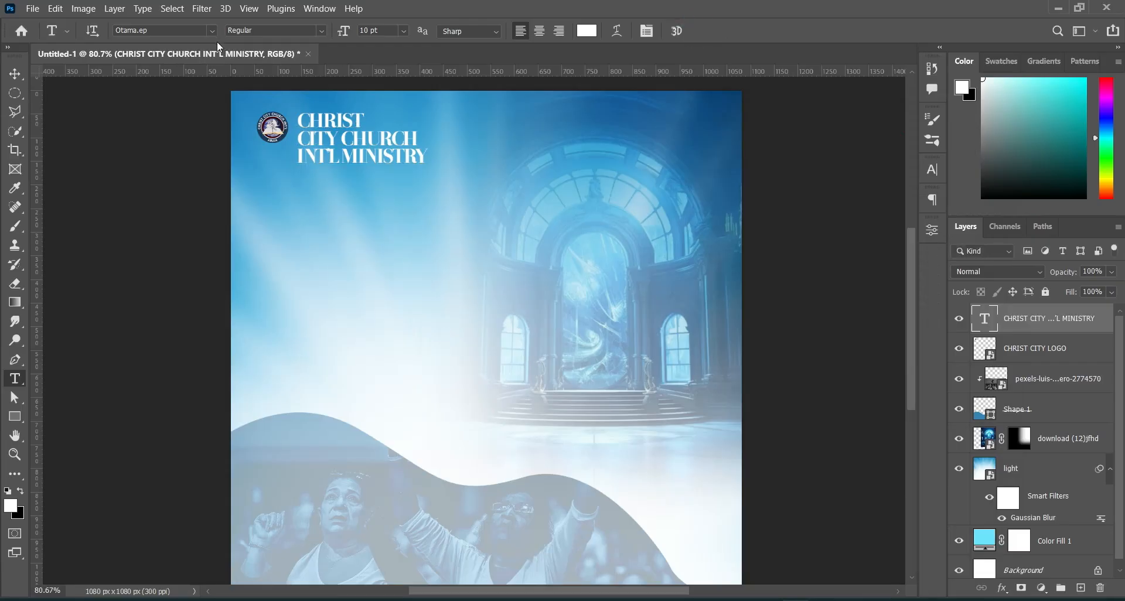
click(181, 30)
text(Bitstream Vera Sans)
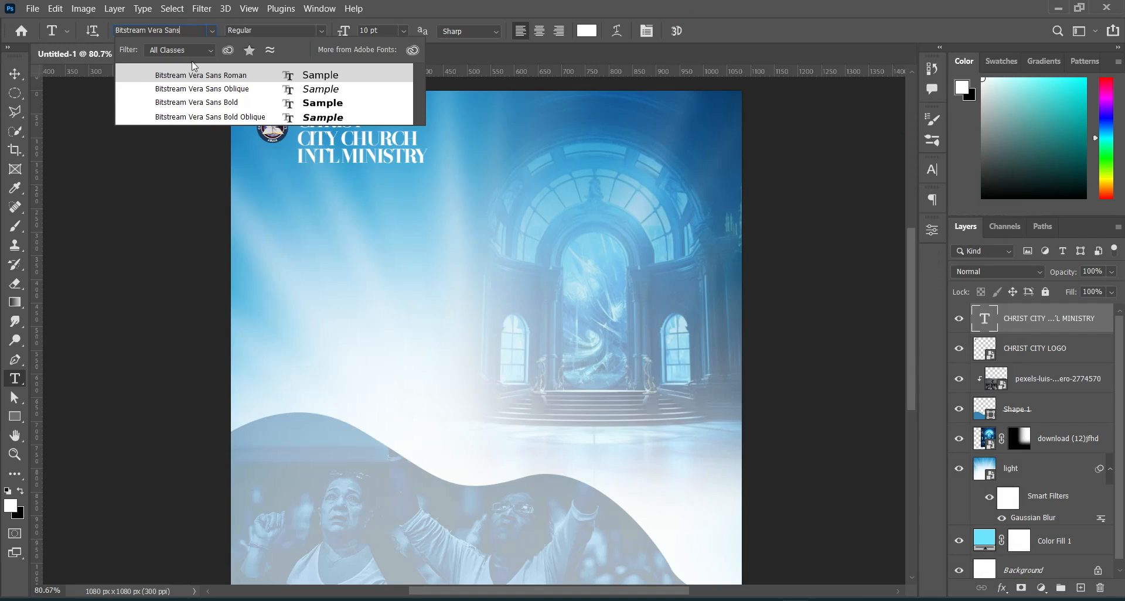
click(189, 102)
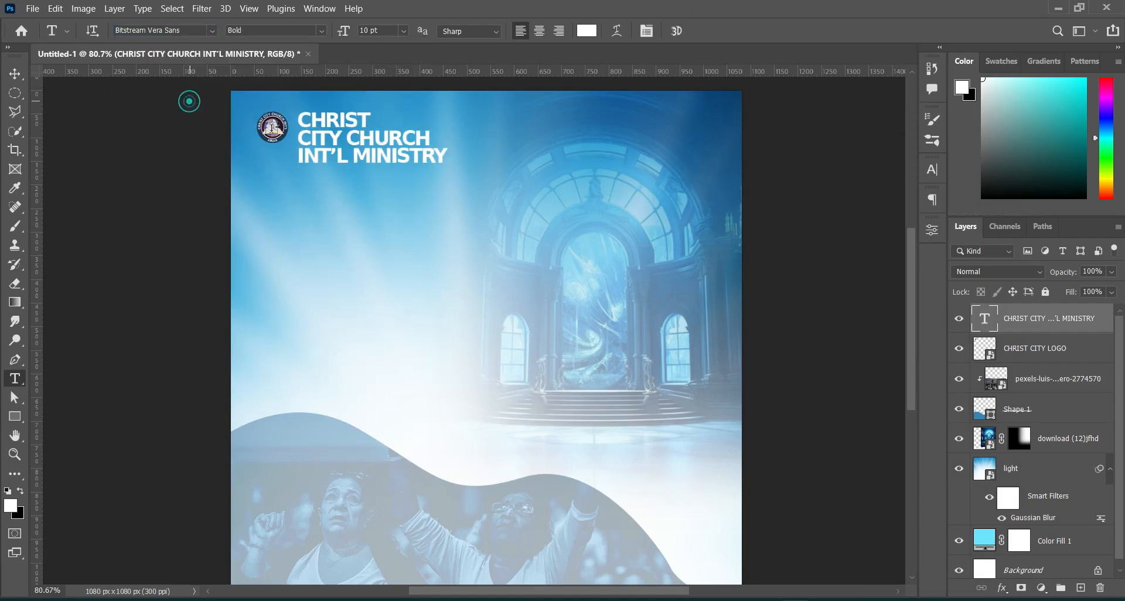
Scale the church name text to about 45.5% and align it right beside the logo
click(16, 73)
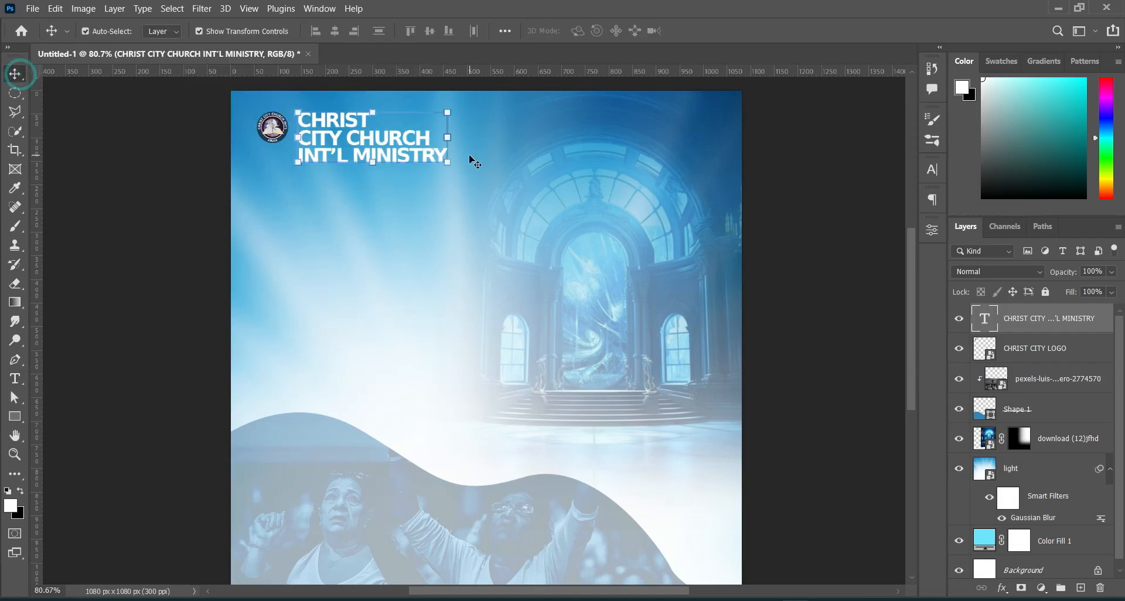
drag(448, 162, 342, 130)
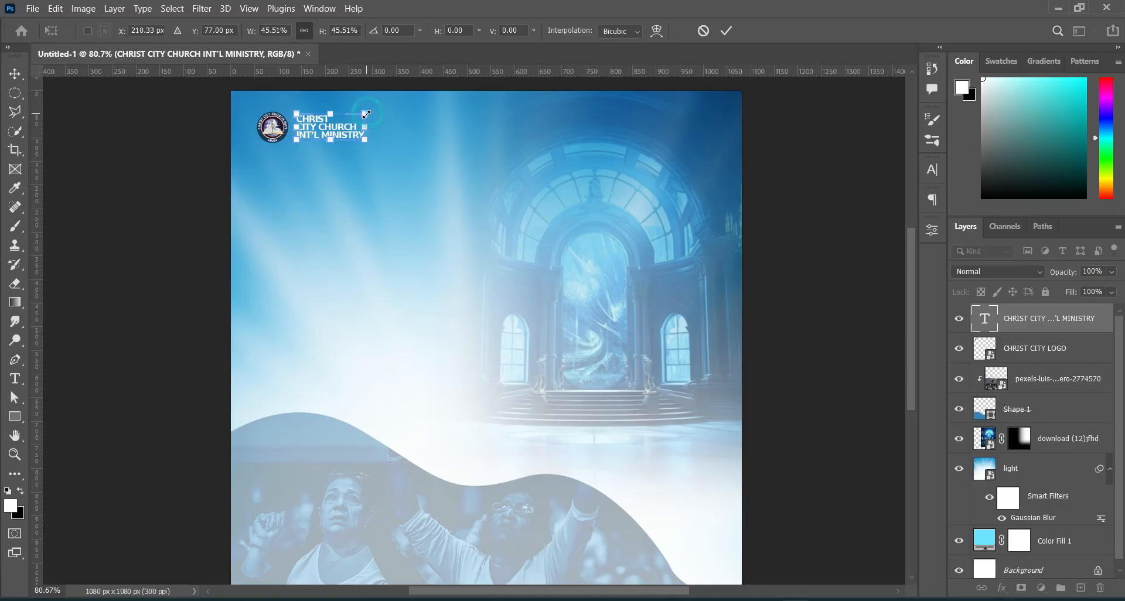
click(728, 29)
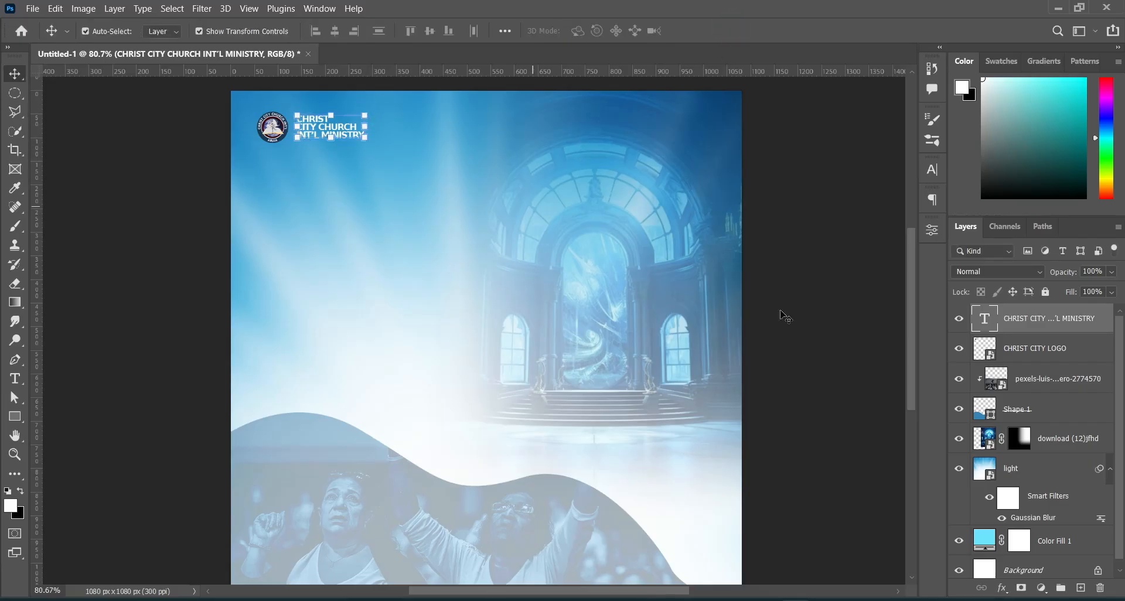
Copy the second gradient colour code, 16b0ce, from NIGHT OF GLORY.txt and return to the flyer
key(alt+Tab)
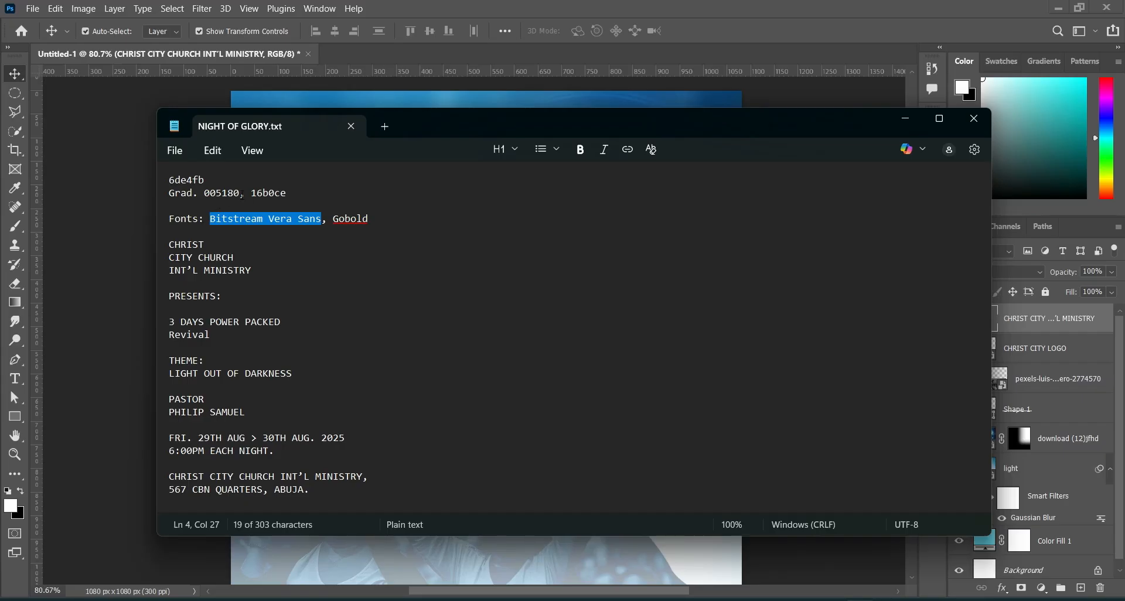
double_click(389, 315)
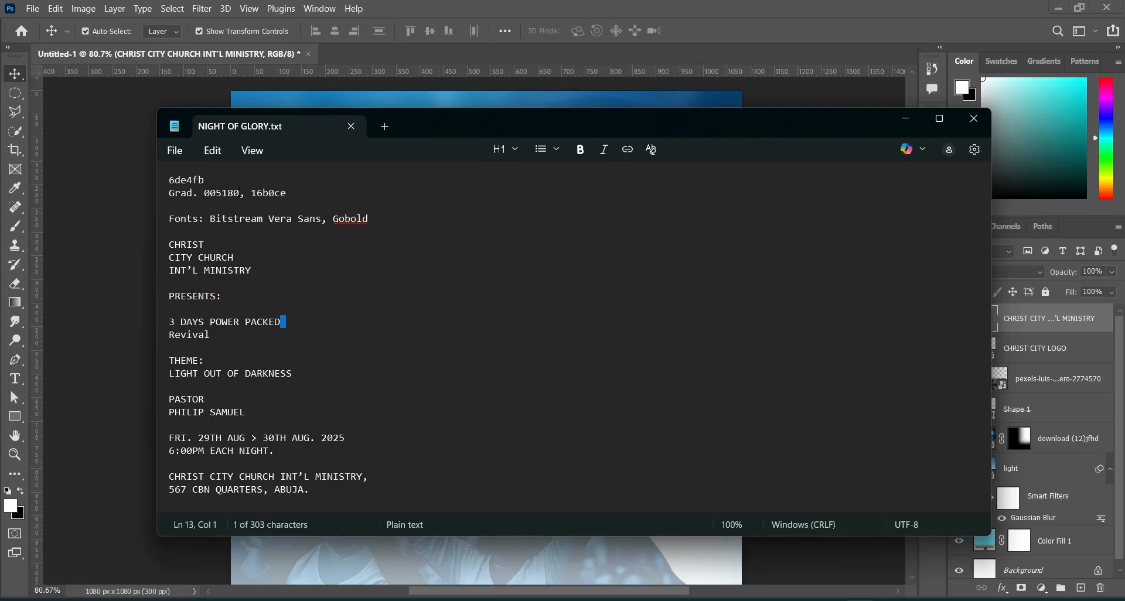
drag(253, 195, 288, 191)
key(ctrl+c)
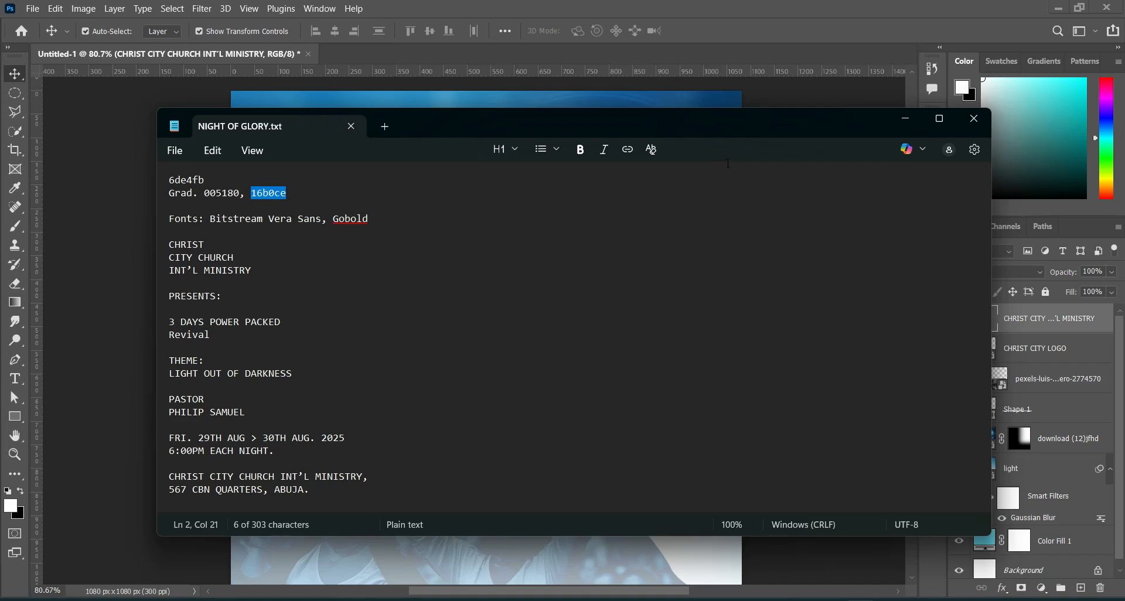
click(861, 193)
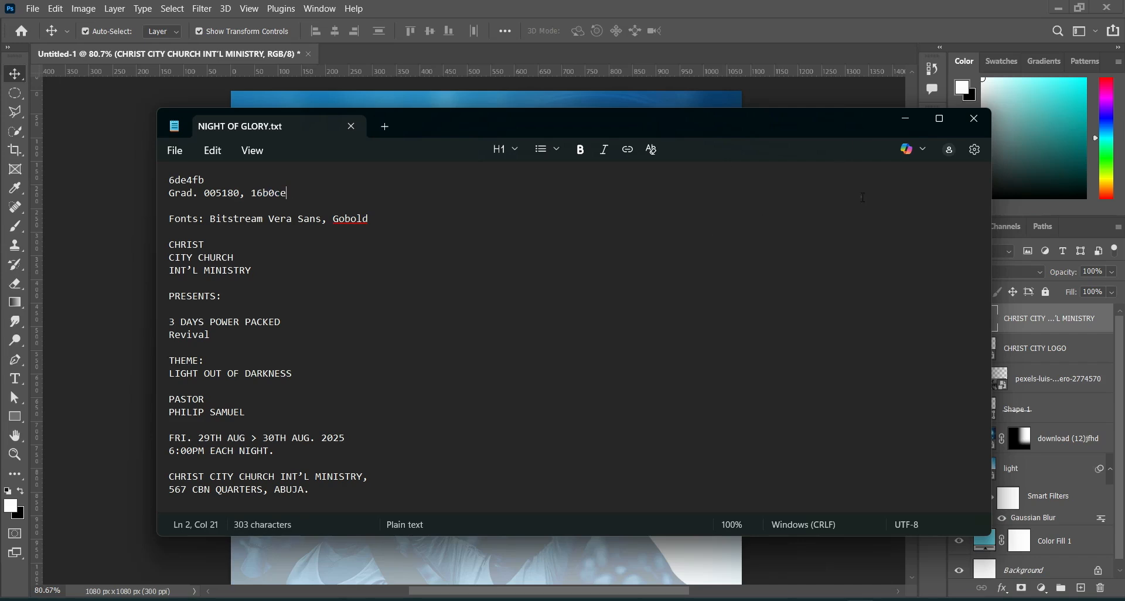
click(905, 119)
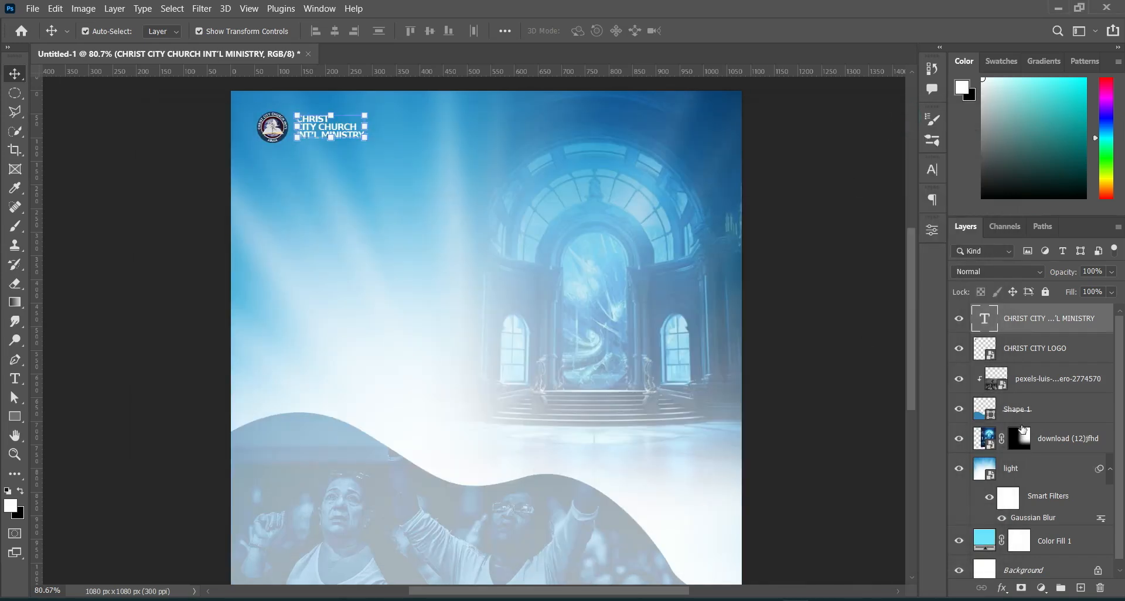
Recolour the church name text, starting from the copied 16b0ce and shifting it to dark navy 032451
click(15, 378)
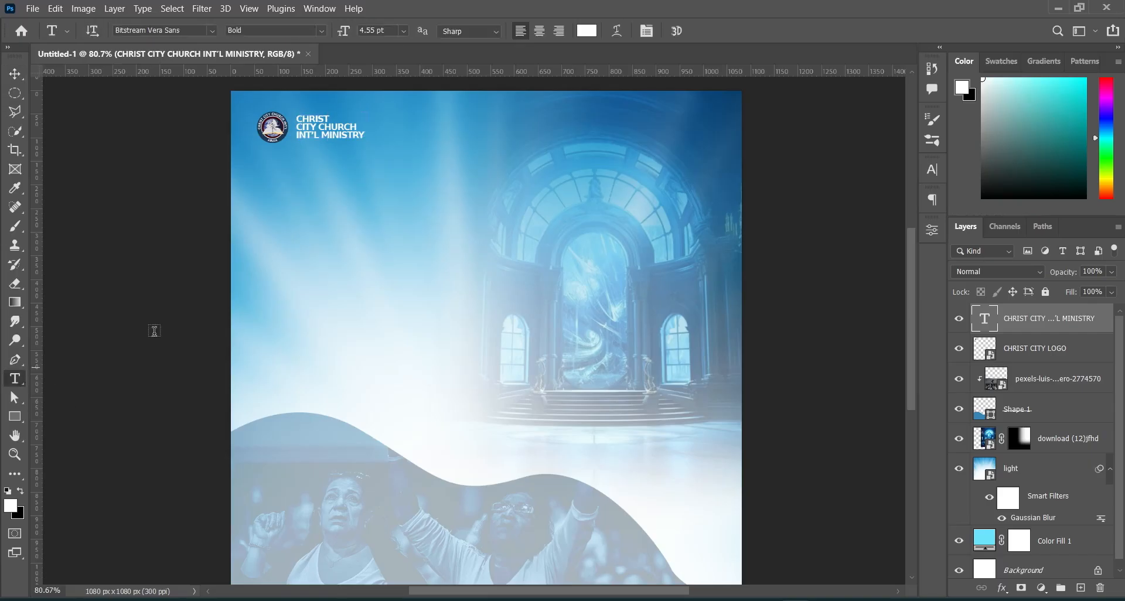
click(587, 31)
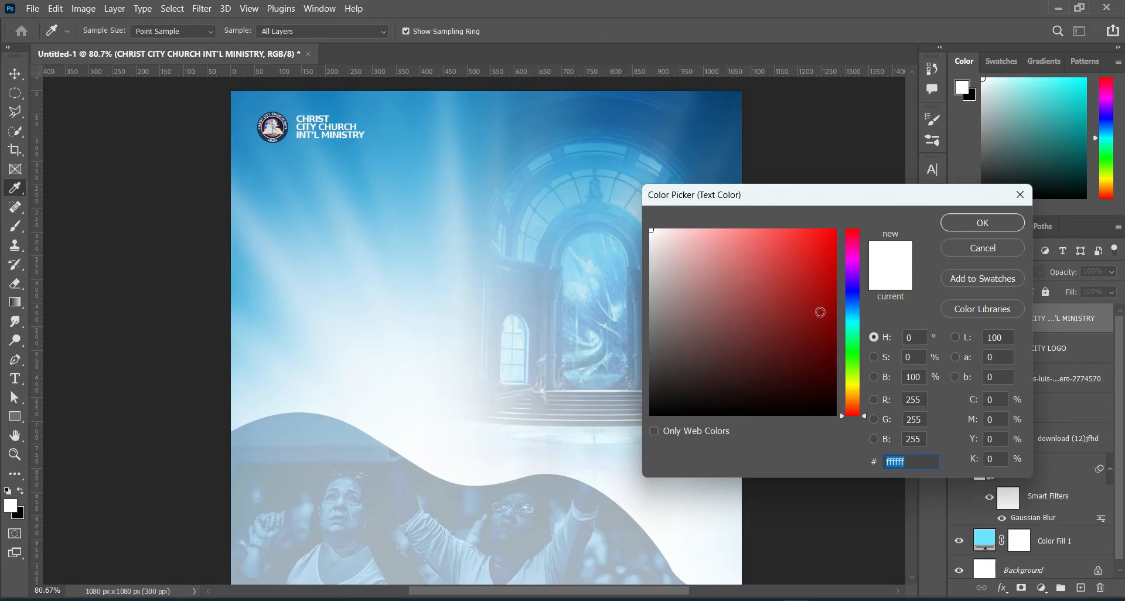
key(ctrl+v)
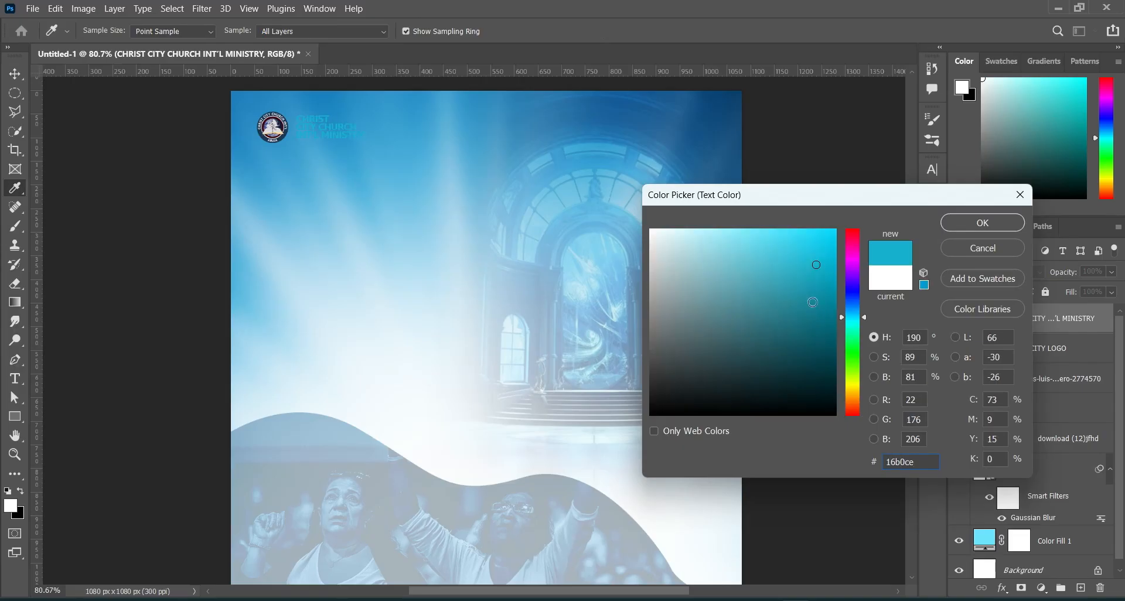
drag(844, 317, 849, 304)
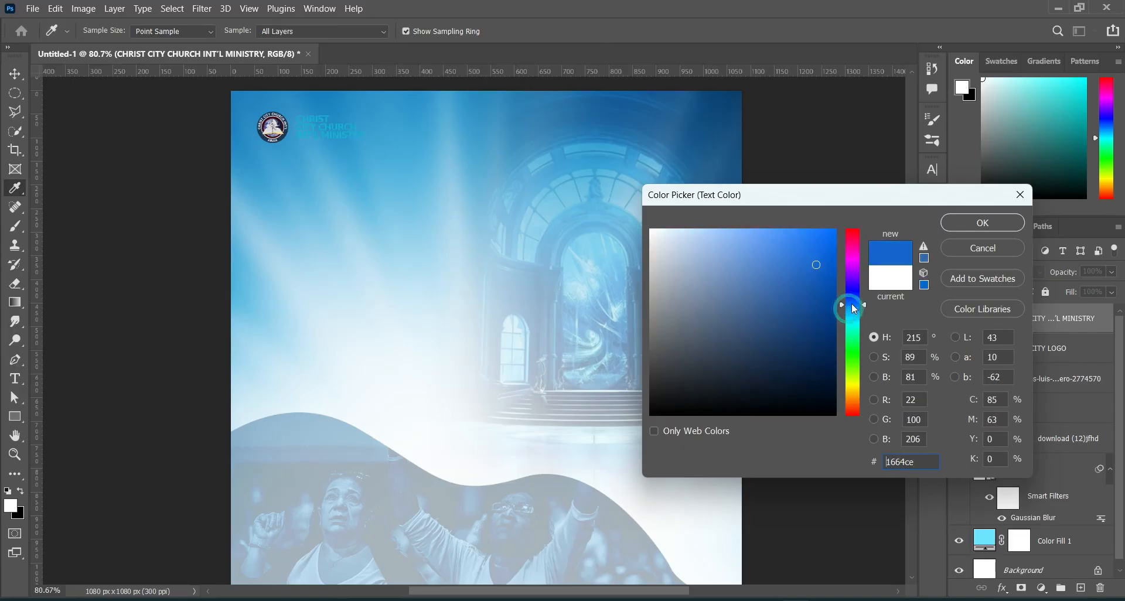
mouse_move(815, 341)
mouse_down()
mouse_move(834, 365)
mouse_move(831, 356)
mouse_up()
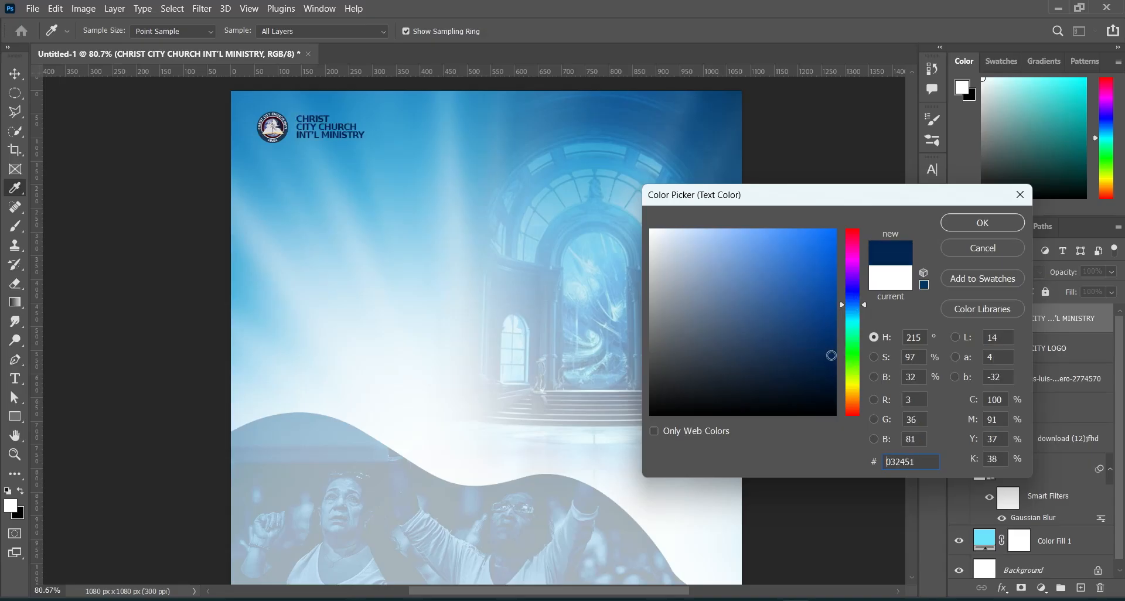
click(990, 222)
key(v)
click(805, 237)
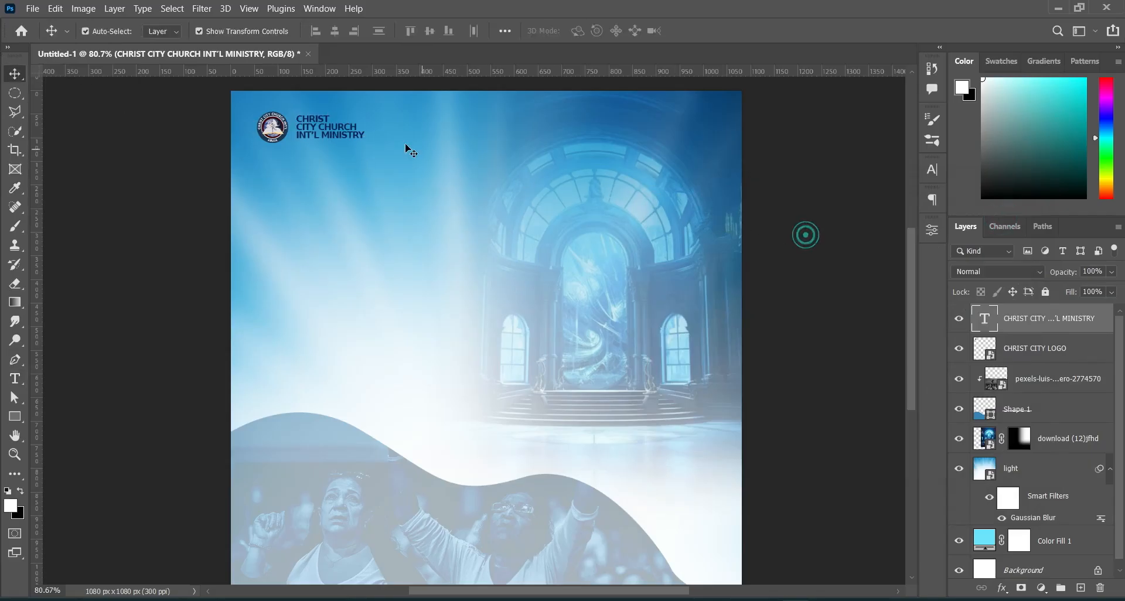
Duplicate the church name text just below the original and copy PRESENTS: from NIGHT OF GLORY.txt
click(337, 126)
drag(350, 135, 347, 170)
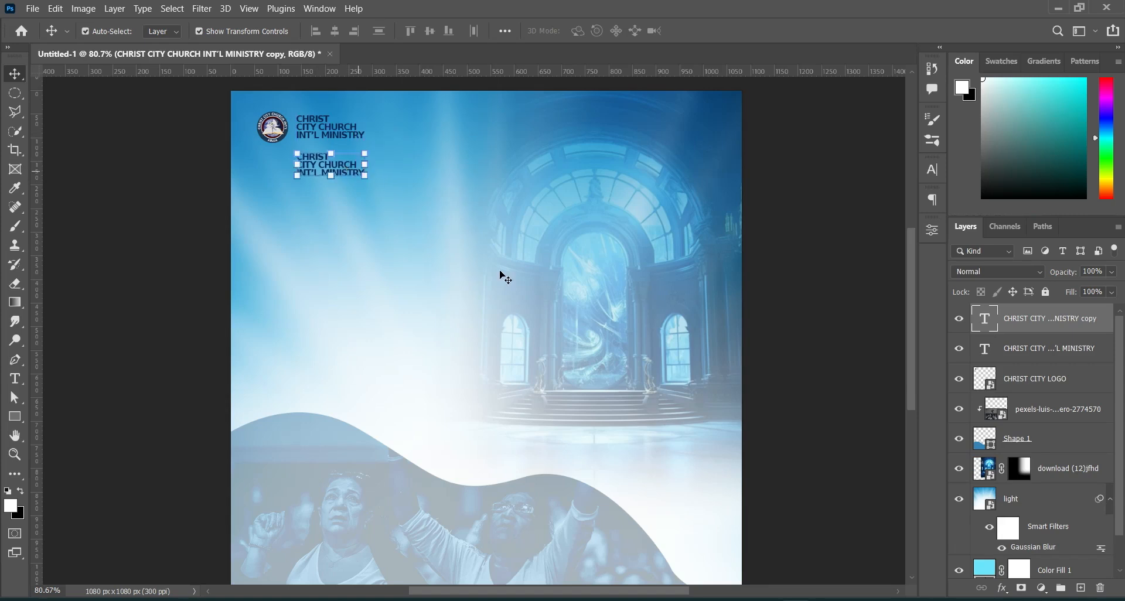
click(867, 562)
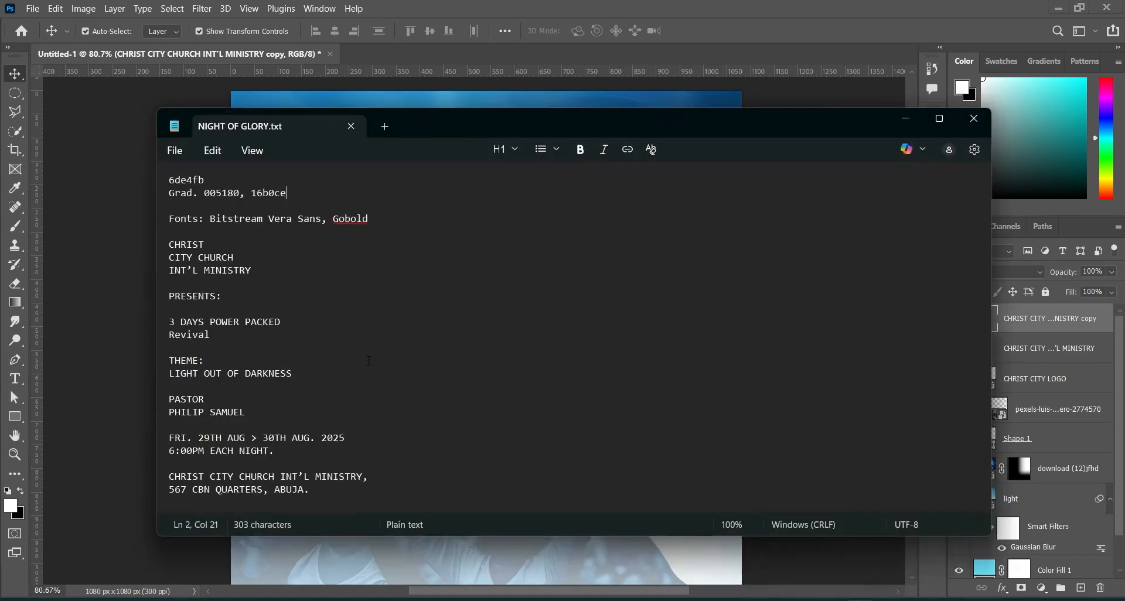
drag(228, 296, 189, 302)
key(ctrl+c)
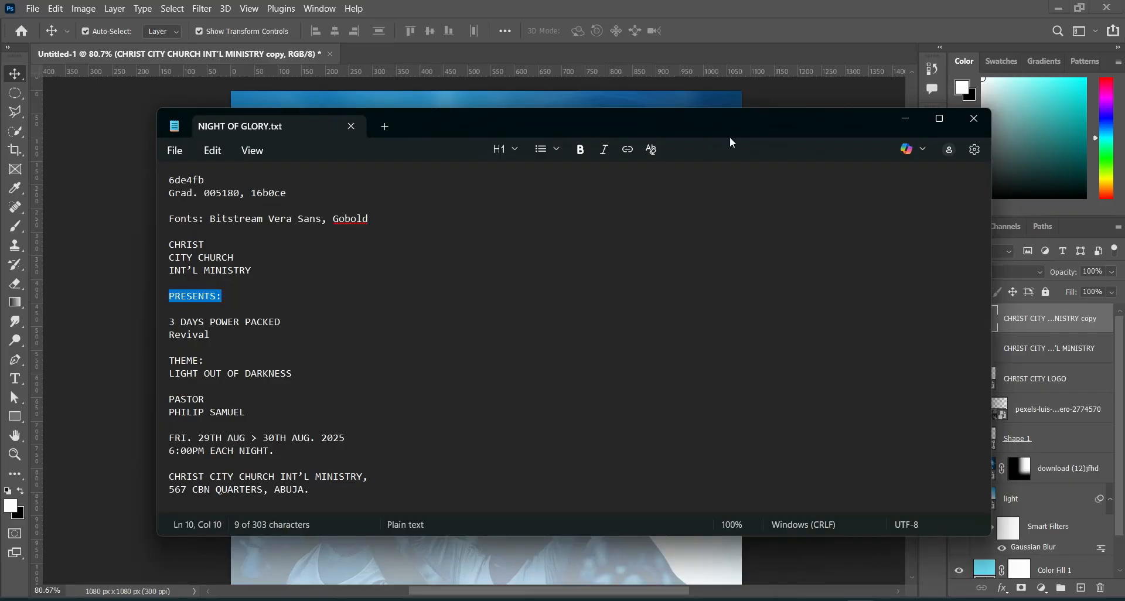
click(904, 121)
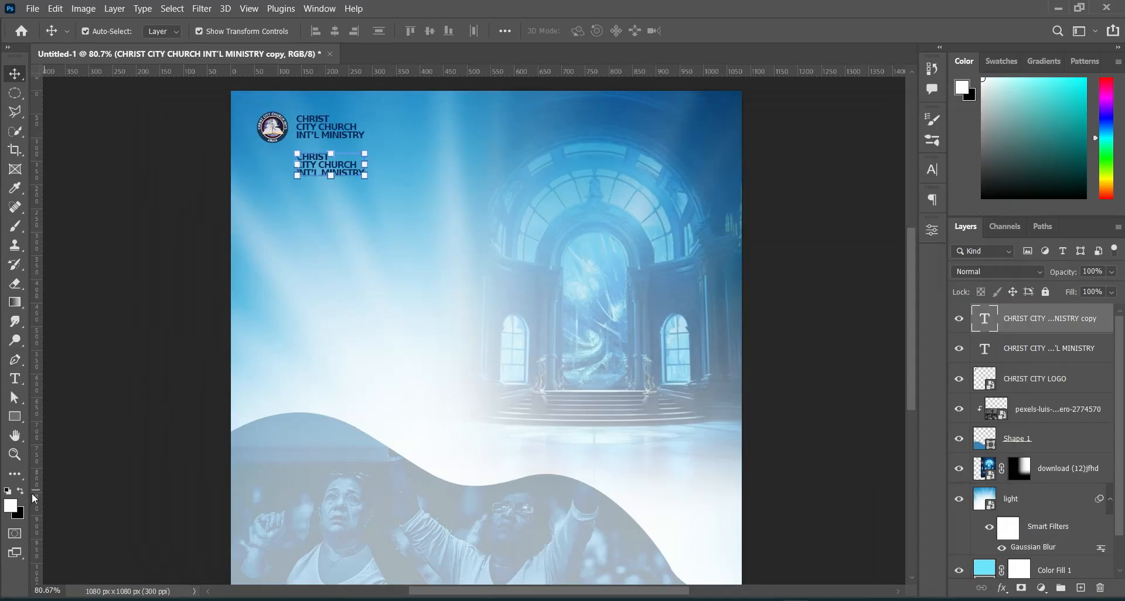
Replace the duplicated church name's text with PRESENTS: and move that line slightly lower
click(15, 379)
click(346, 165)
key(ctrl+a)
key(ctrl+v)
click(701, 32)
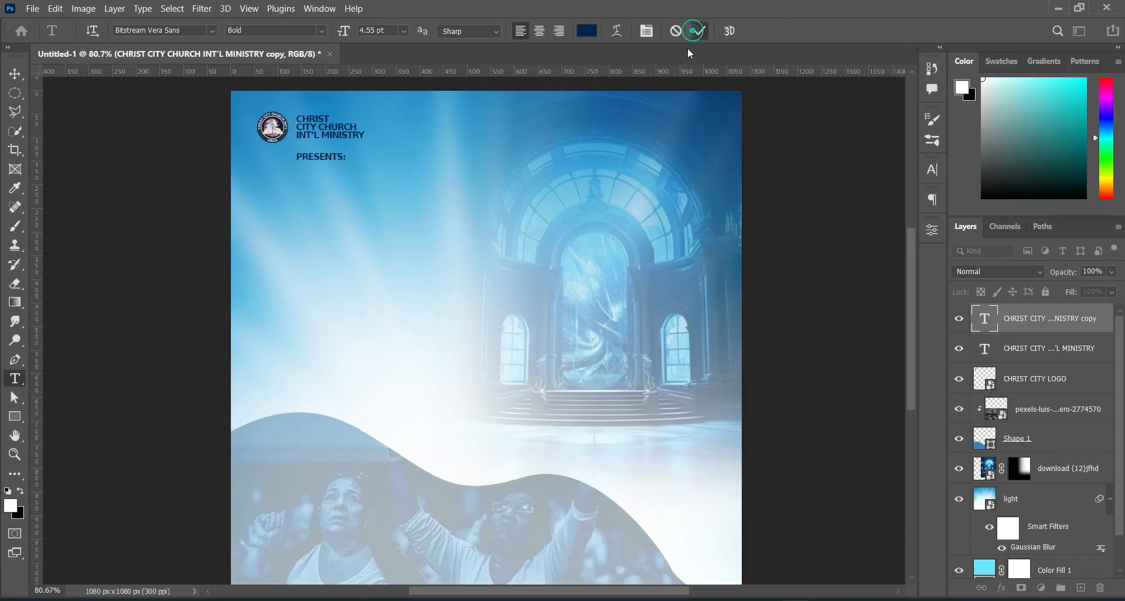
click(15, 73)
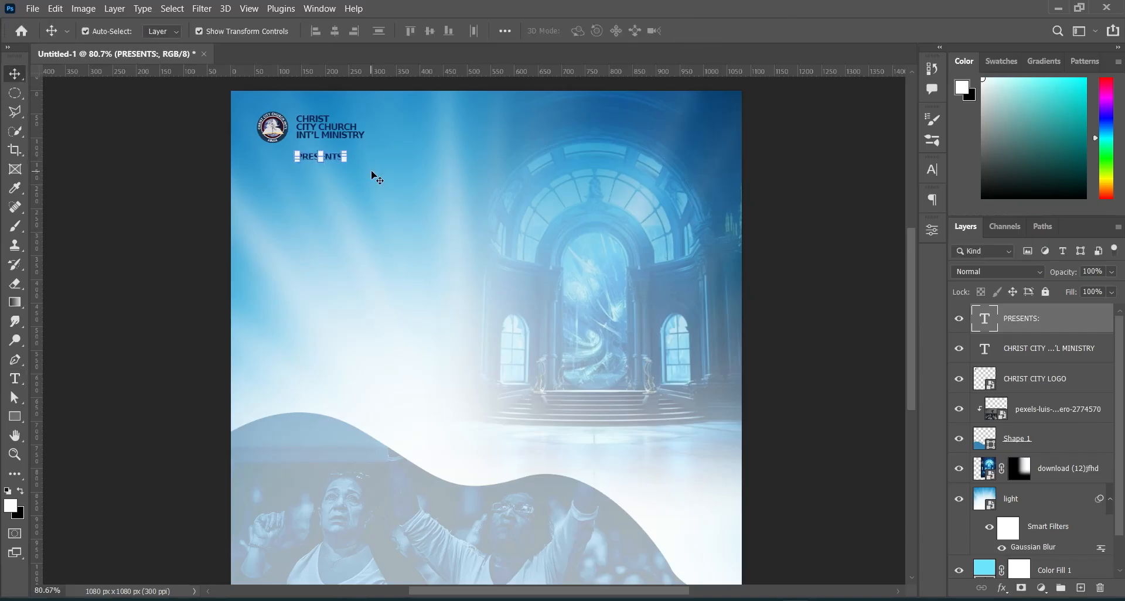
drag(335, 157, 335, 164)
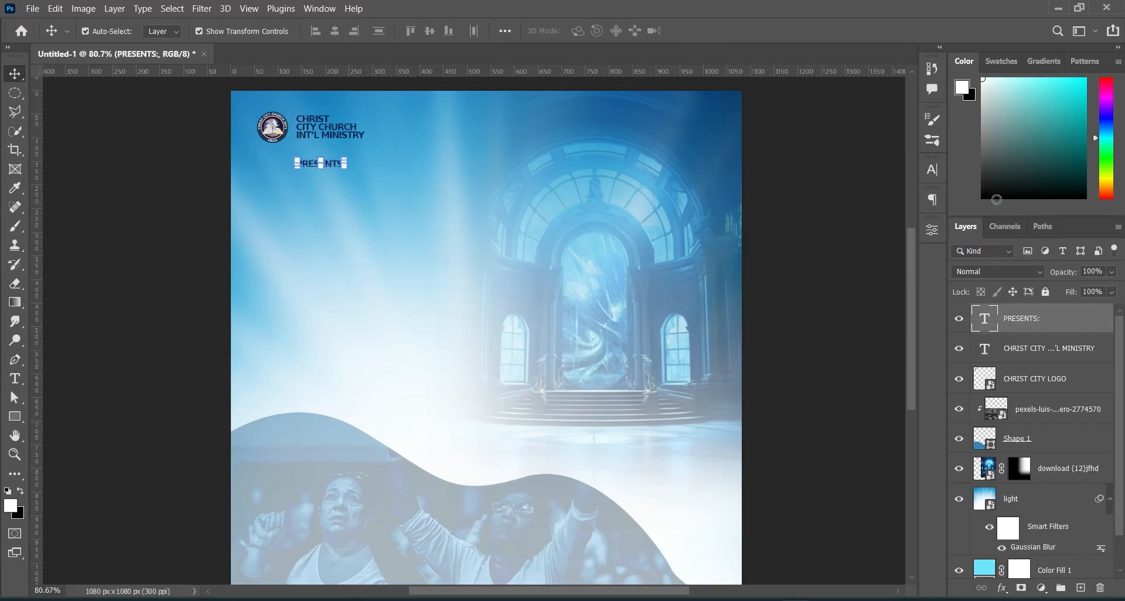
Set the letter tracking of the PRESENTS: line to 400 and that of the church name to 20
click(931, 169)
drag(853, 226, 873, 225)
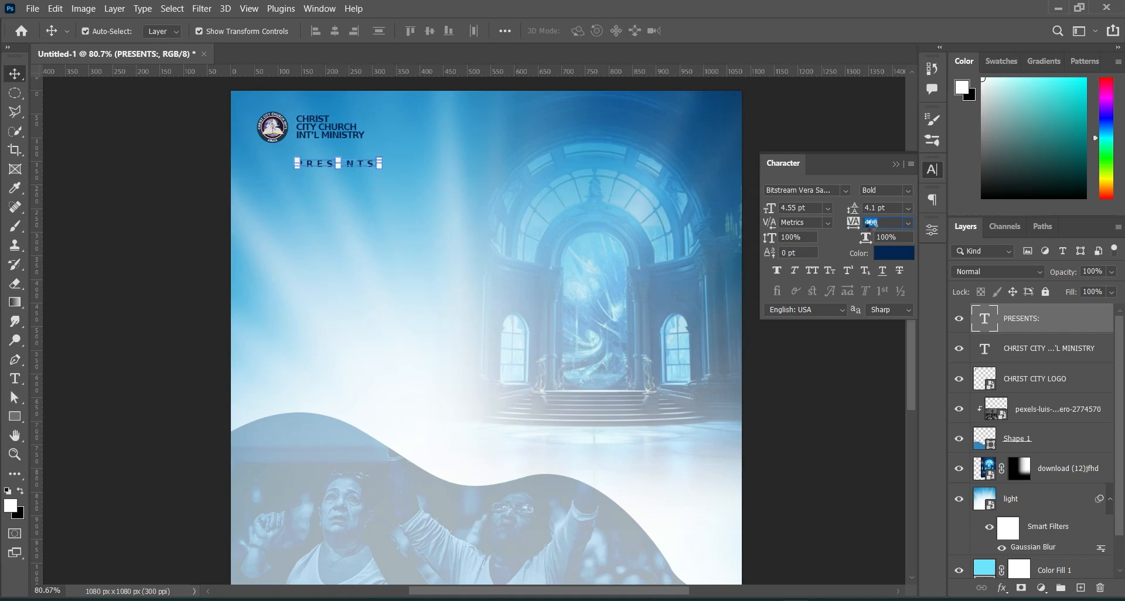
click(1032, 352)
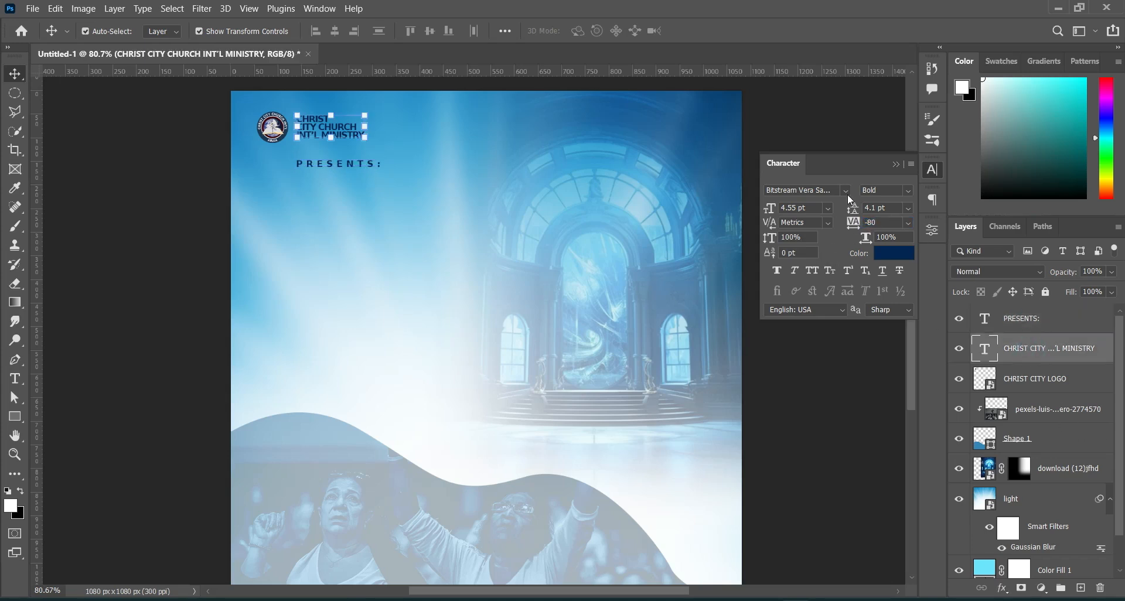
drag(855, 227, 857, 223)
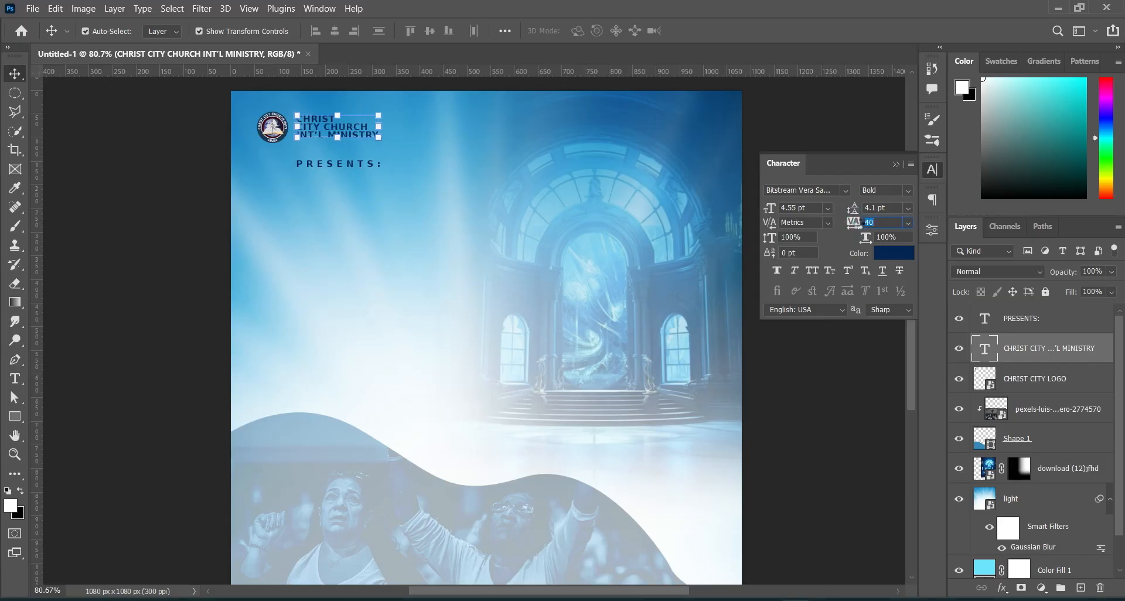
drag(857, 223, 857, 224)
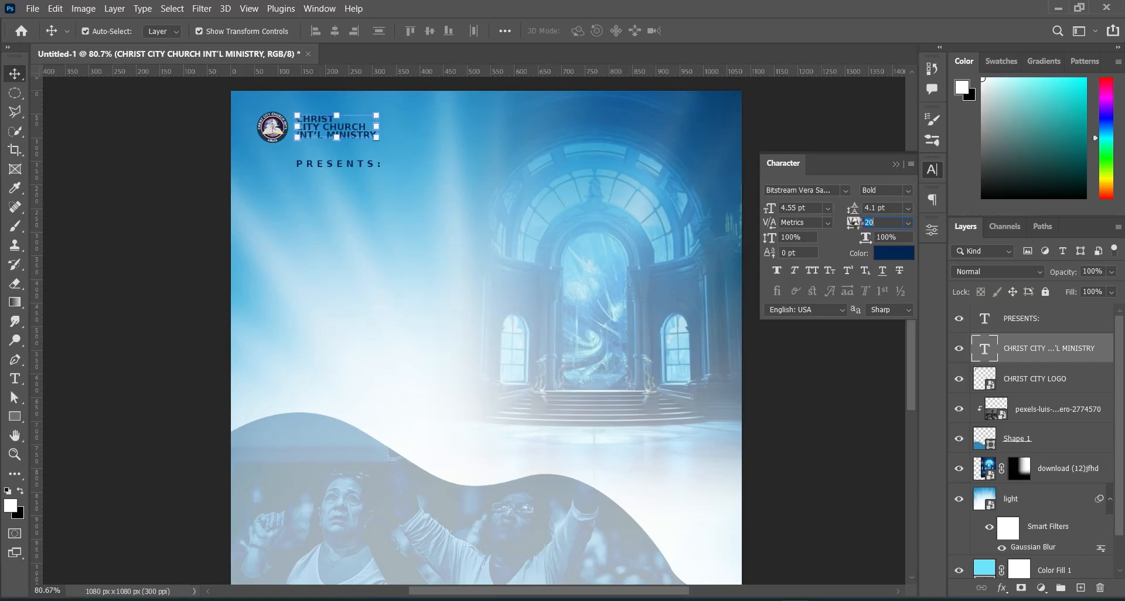
click(896, 164)
click(841, 198)
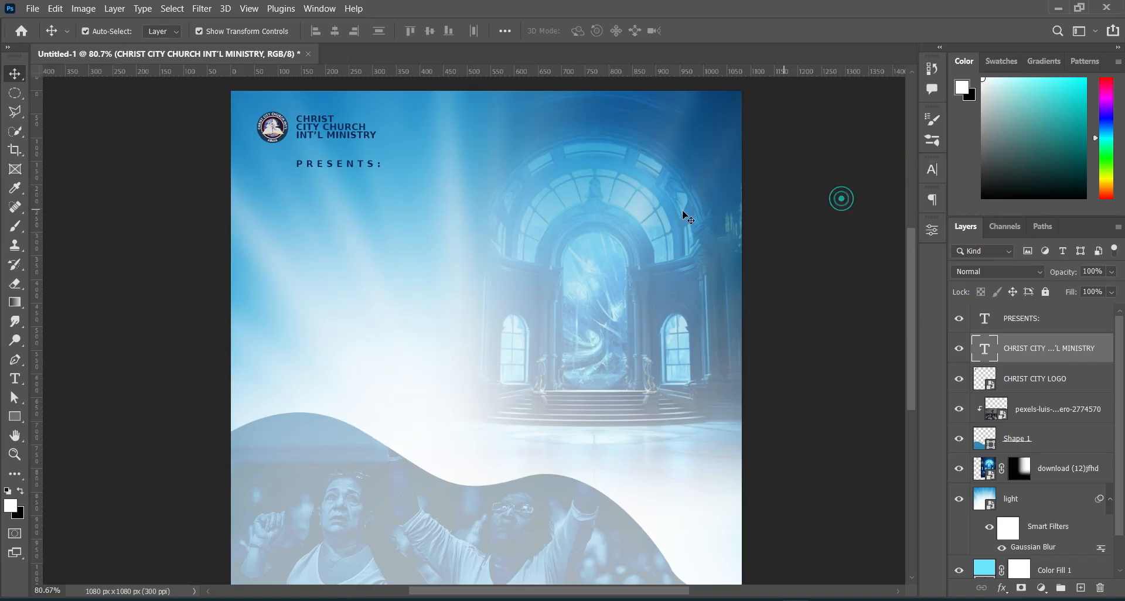
Scale the PRESENTS: line to about 91.11% so its width matches the church name above
scroll(331, 135, down, 2)
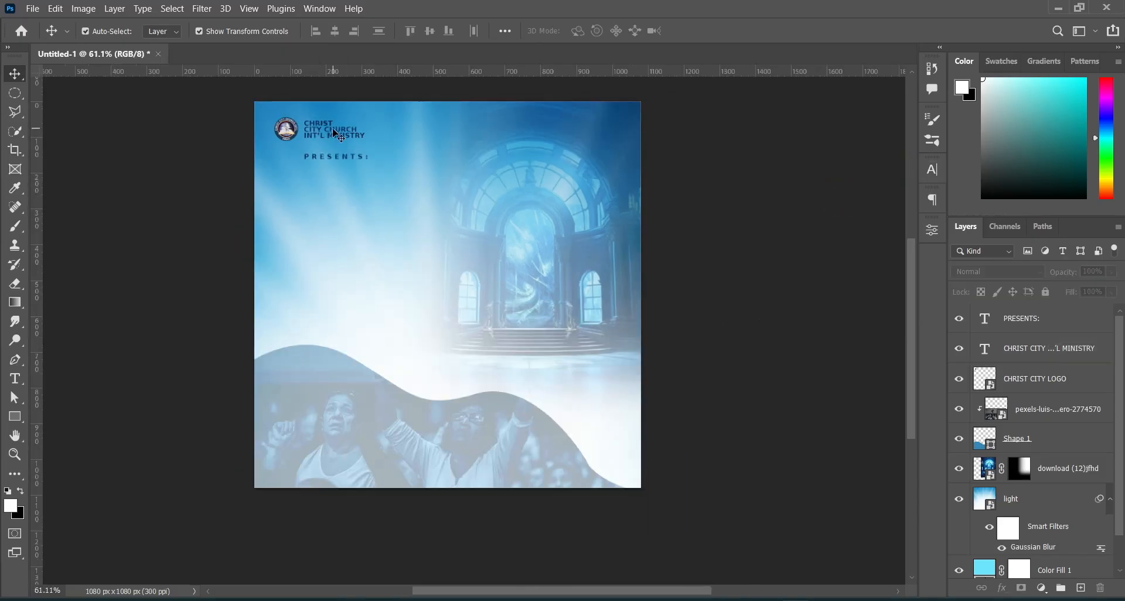
scroll(334, 171, up, 2)
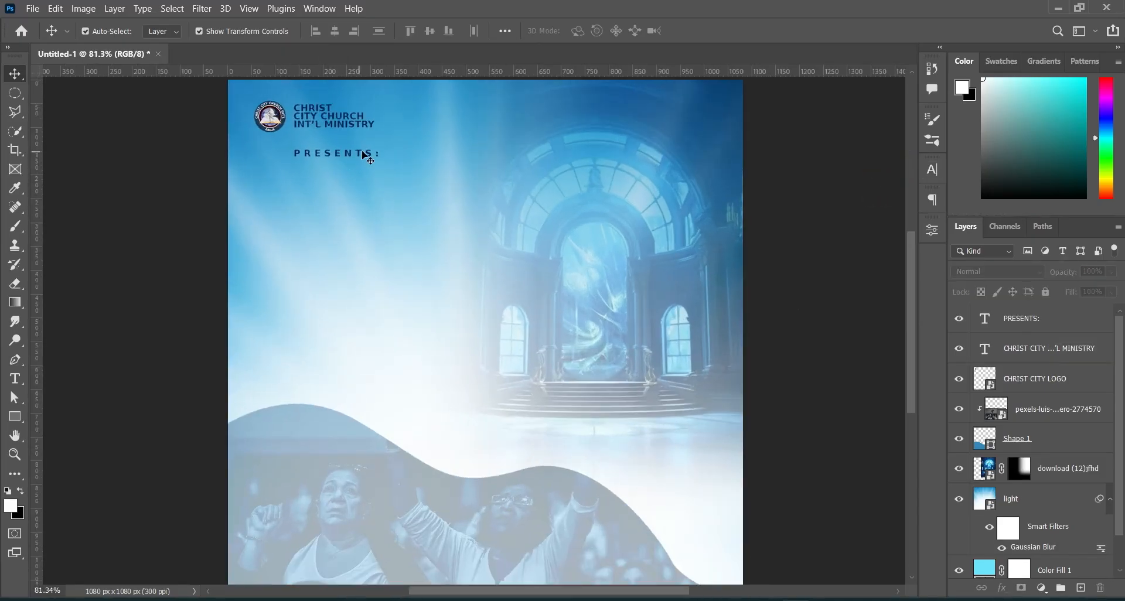
click(369, 157)
key(ctrl+t)
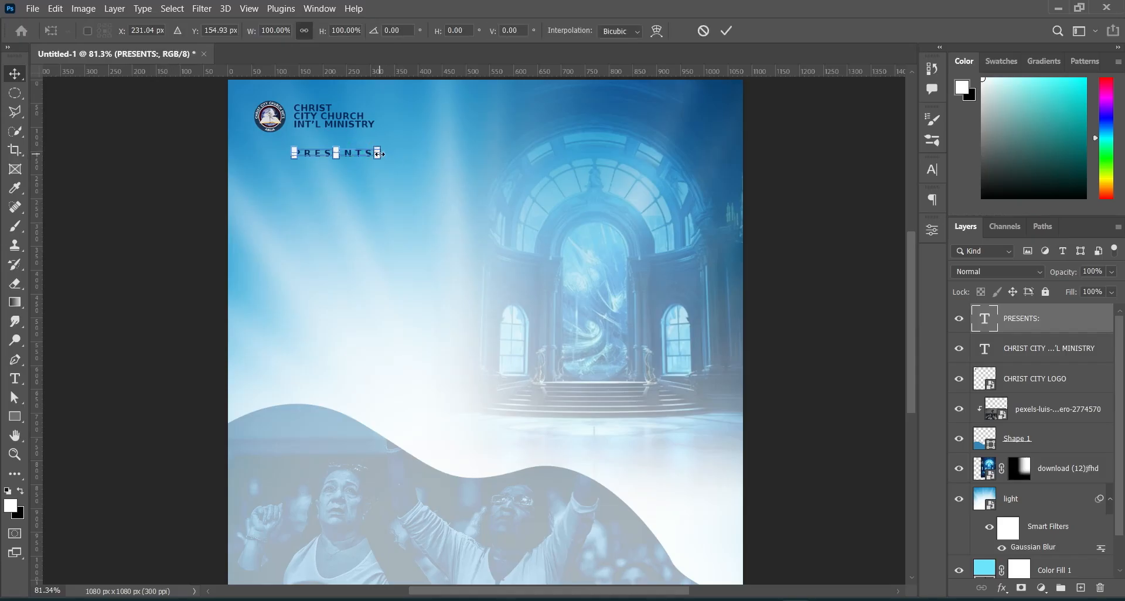
drag(385, 154, 379, 154)
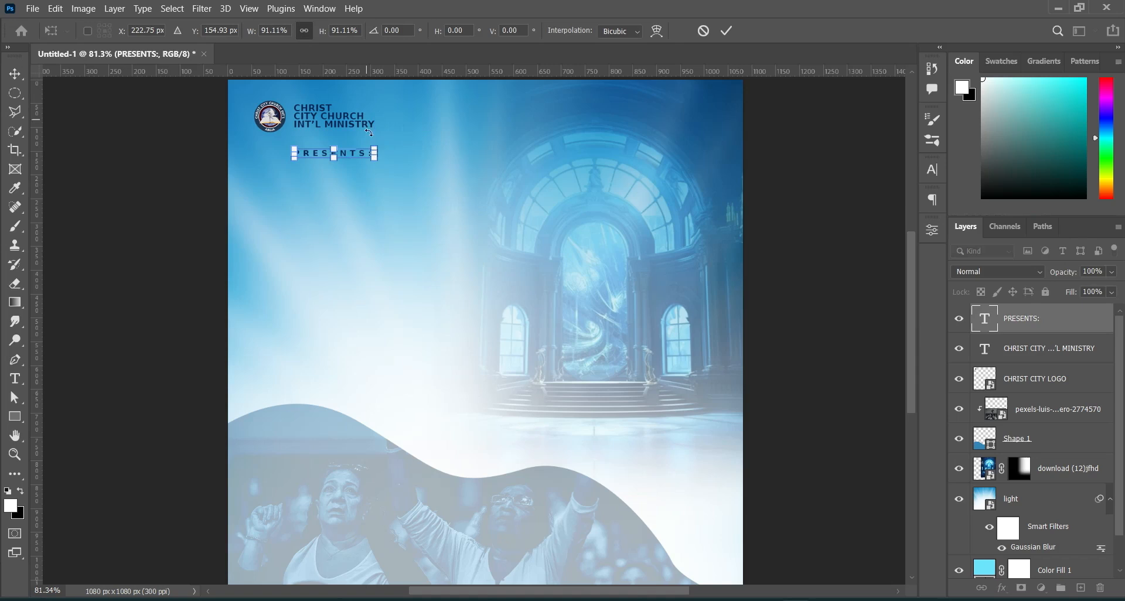
click(883, 272)
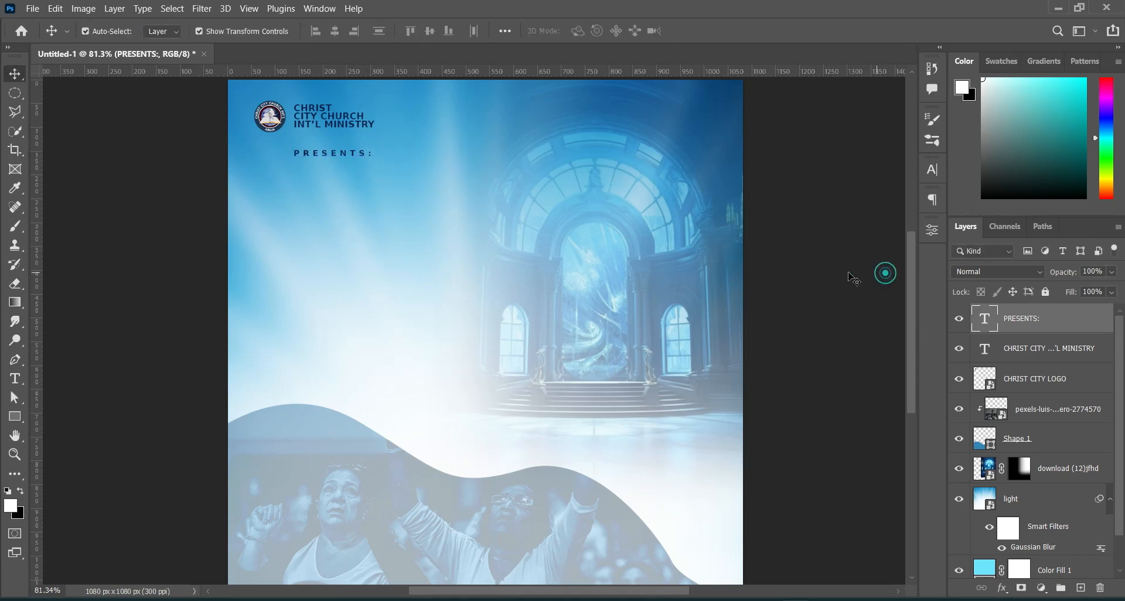
Copy the words 3 DAYS from NIGHT OF GLORY.txt and return to the flyer
scroll(472, 189, down, 2)
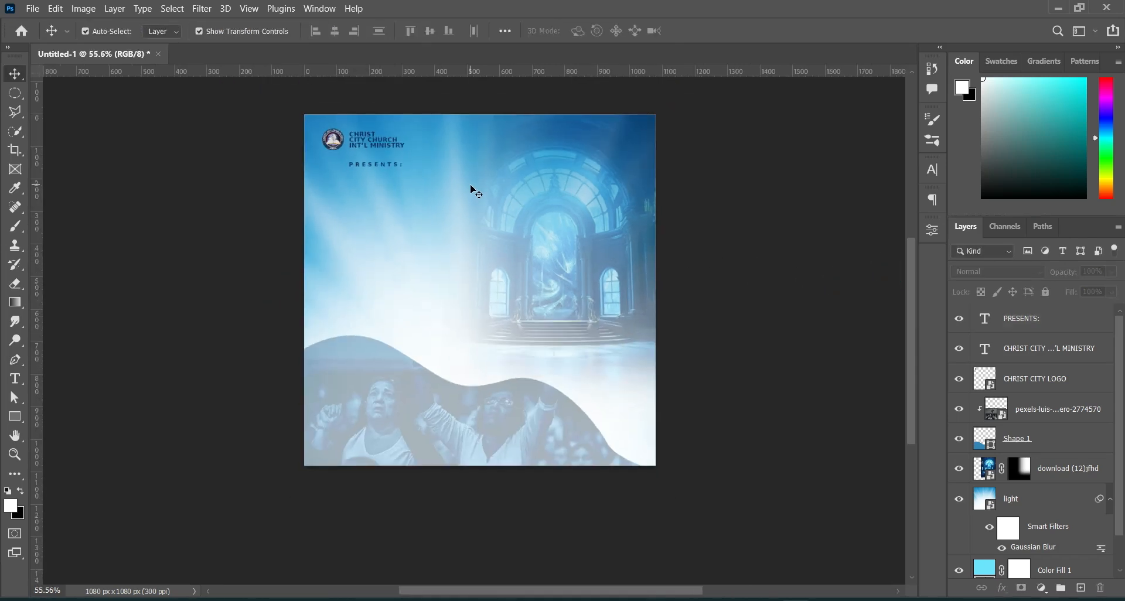
scroll(472, 189, up, 1)
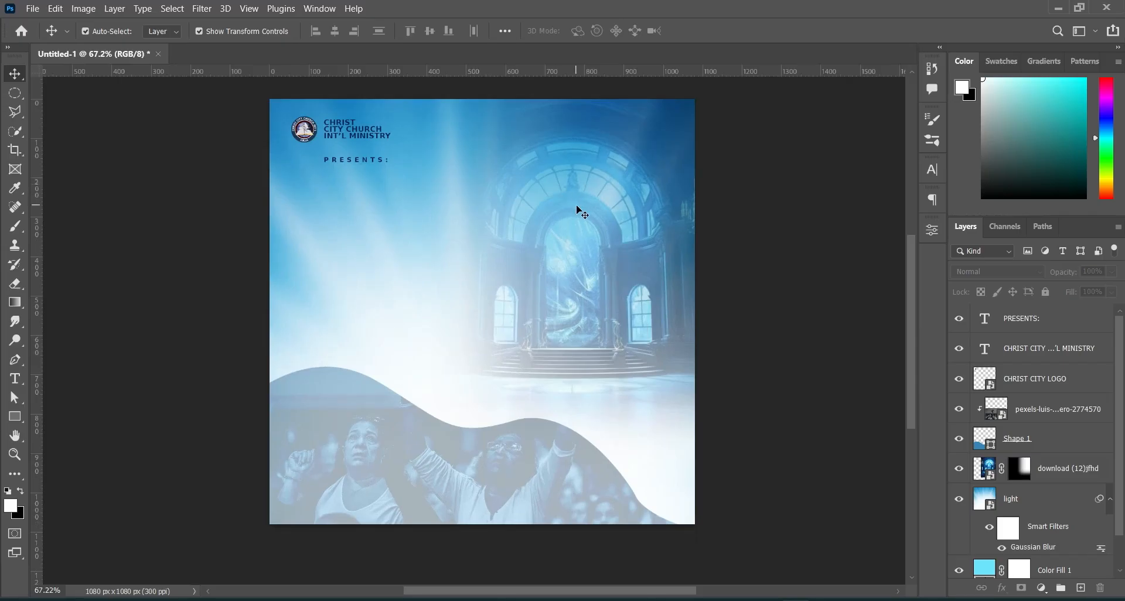
click(859, 599)
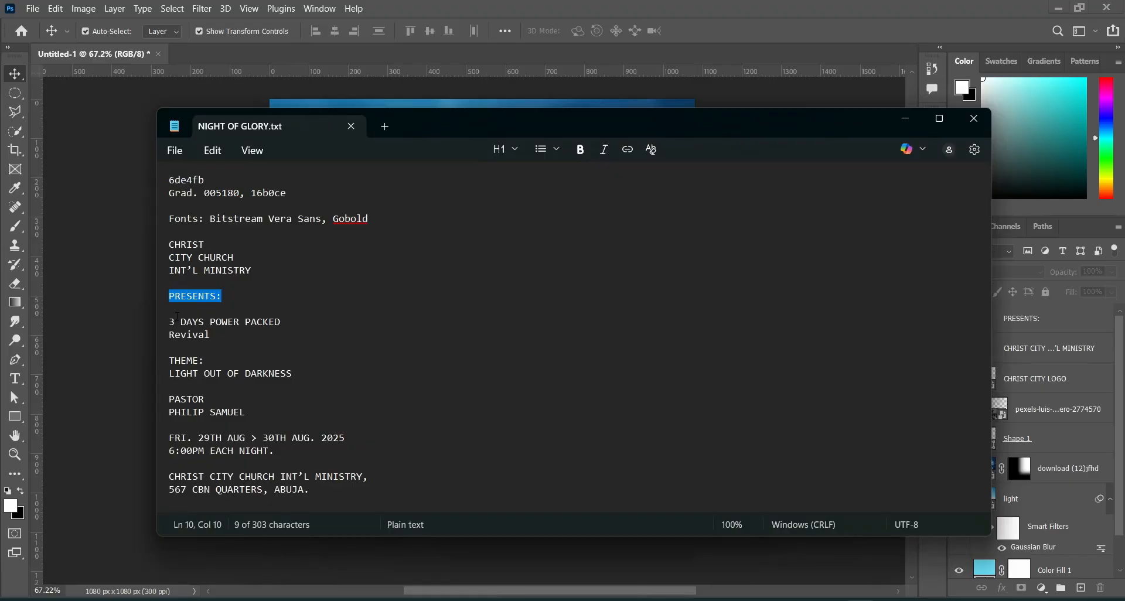
drag(169, 321, 210, 322)
key(ctrl+c)
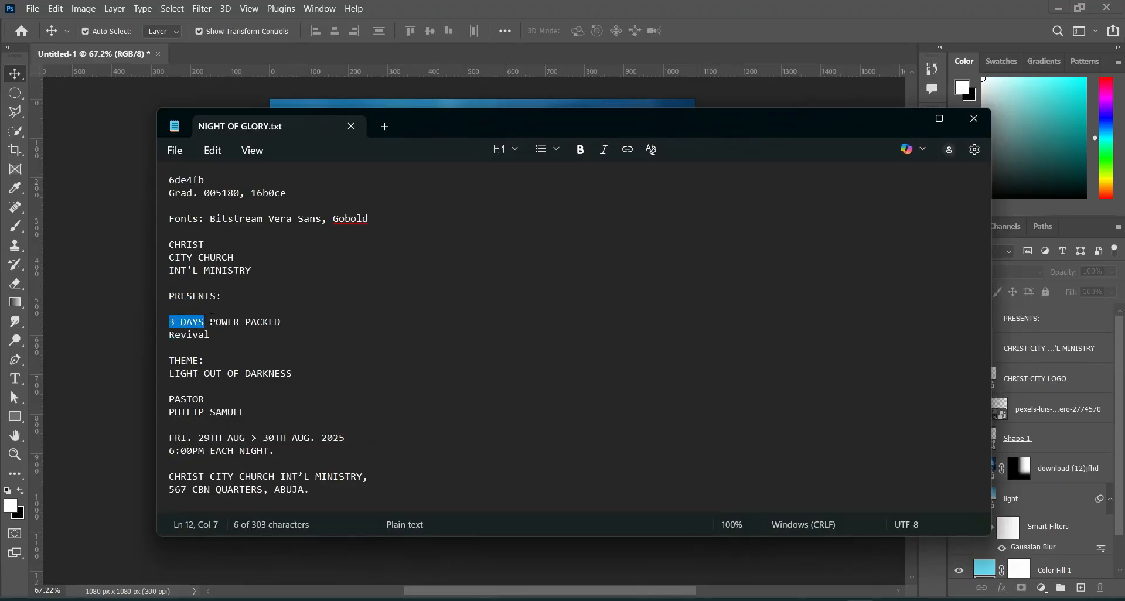
click(901, 119)
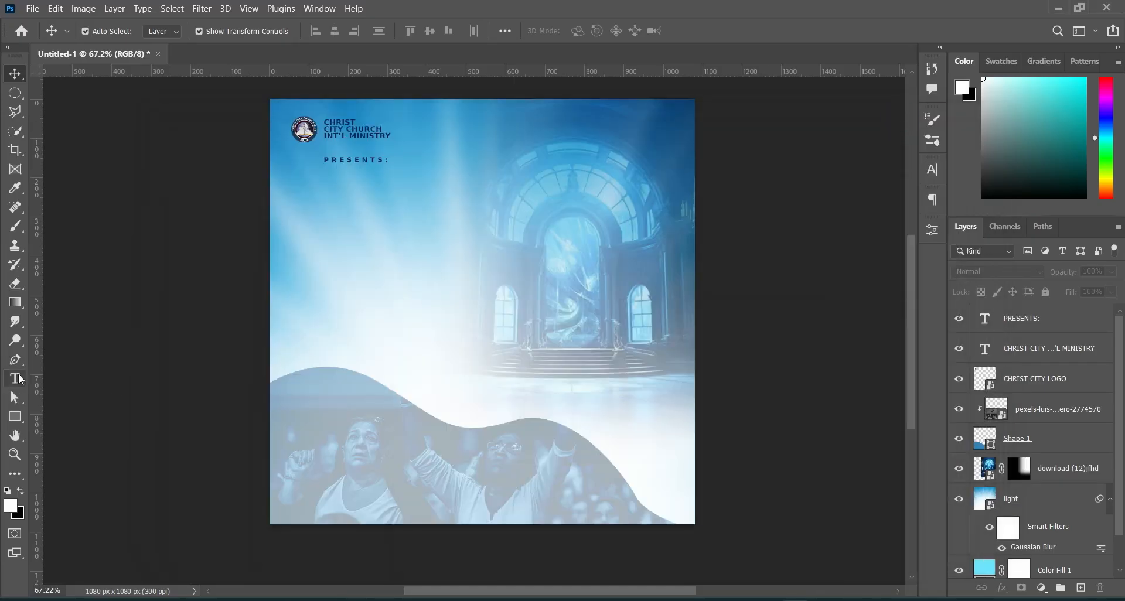
Add a text line reading 3 DAYS below the PRESENTS: line, using the copied words
click(15, 379)
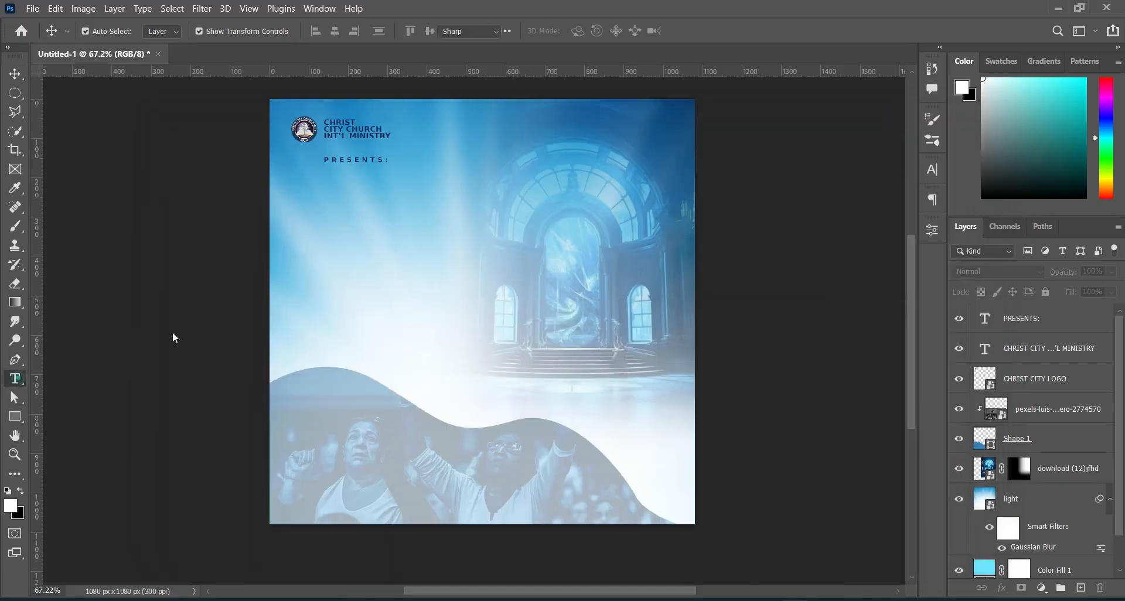
click(325, 200)
click(431, 197)
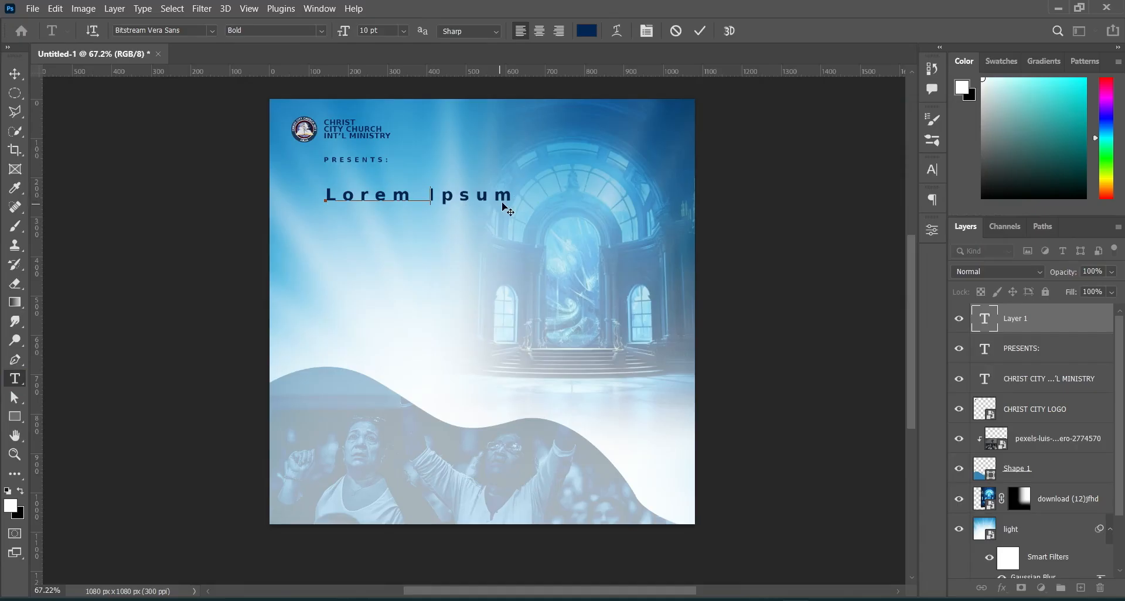
key(ctrl+a)
key(ctrl+v)
click(701, 32)
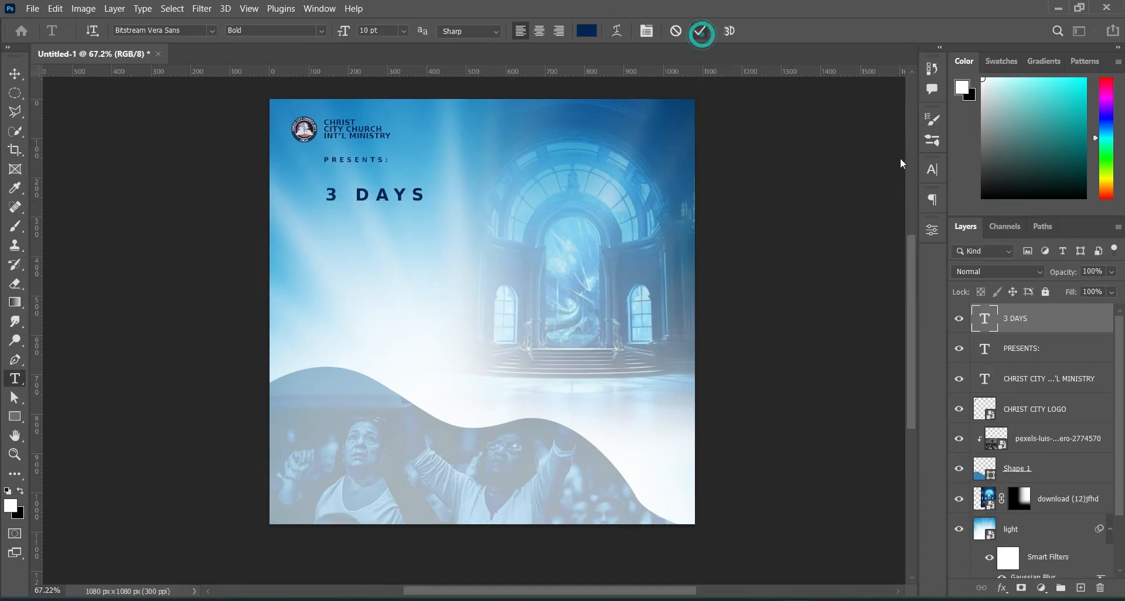
Tighten the letter tracking of the 3 DAYS line to -80
click(932, 171)
click(881, 223)
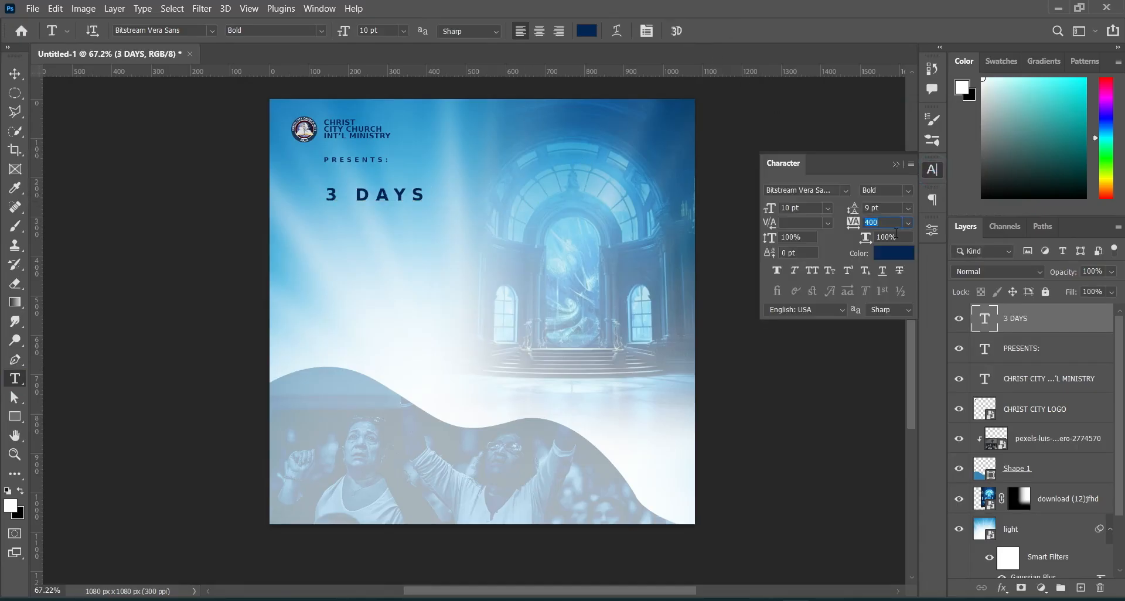
text(0)
key(Return)
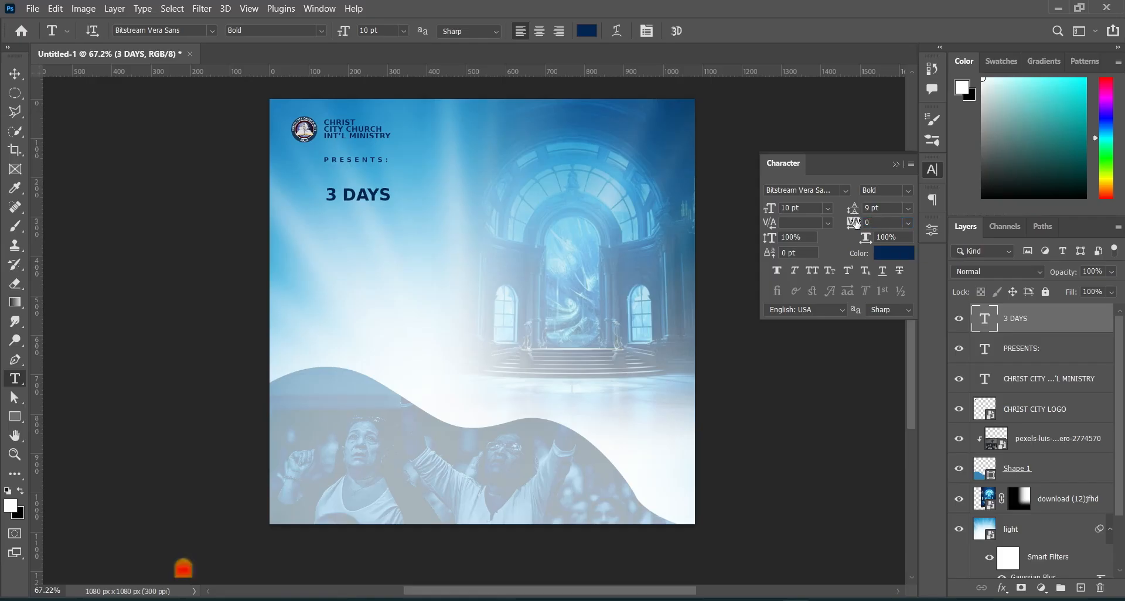
drag(853, 220, 852, 223)
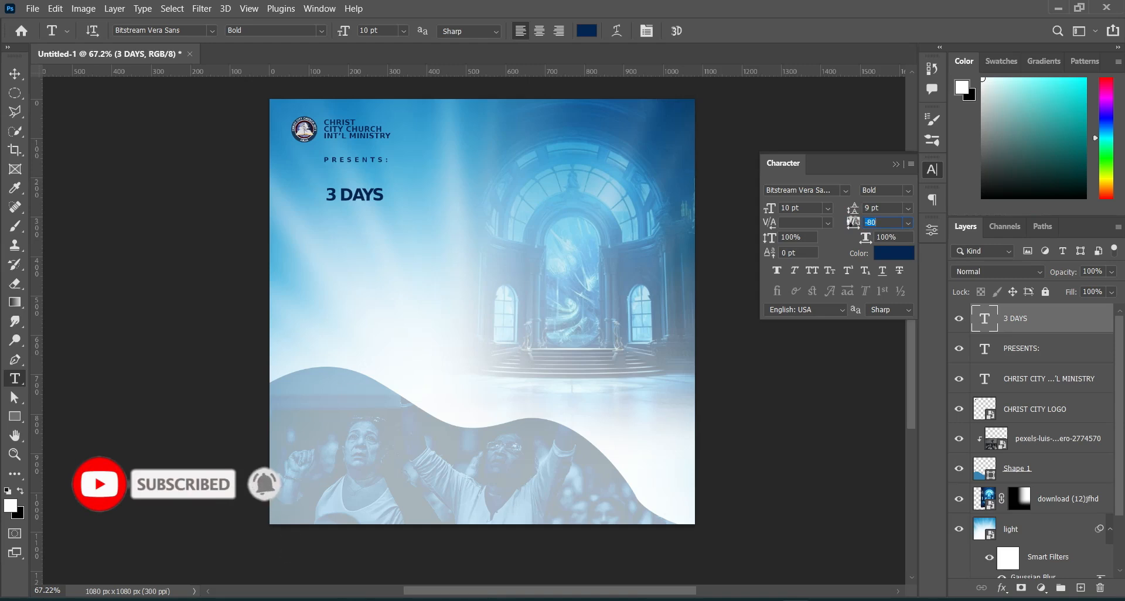
click(854, 223)
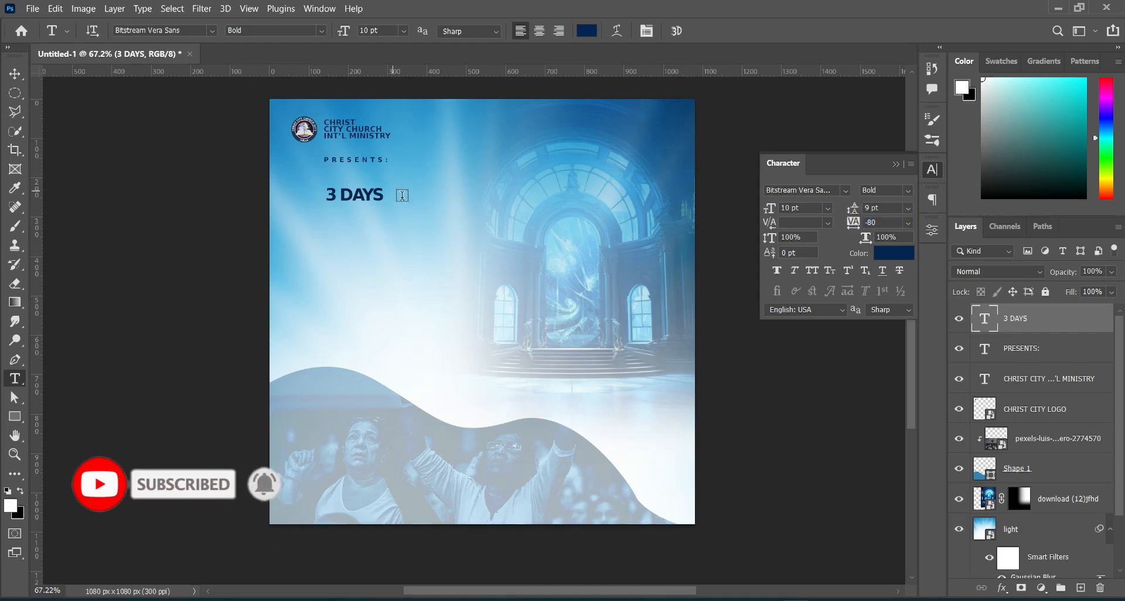
Scale the 3 DAYS line up to about 229.36%
click(12, 77)
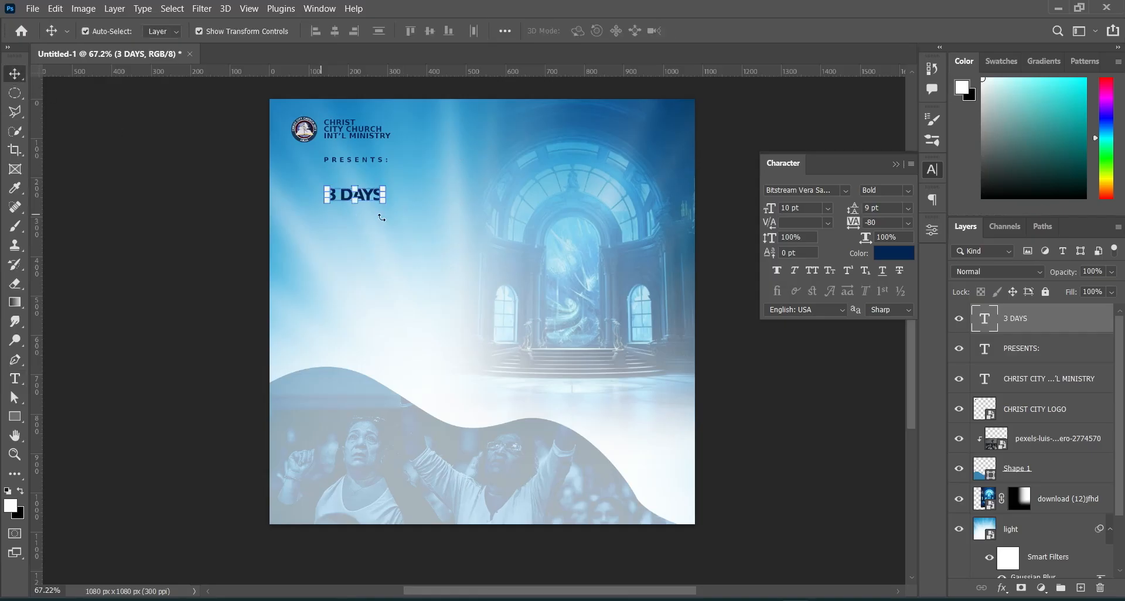
drag(382, 202, 460, 242)
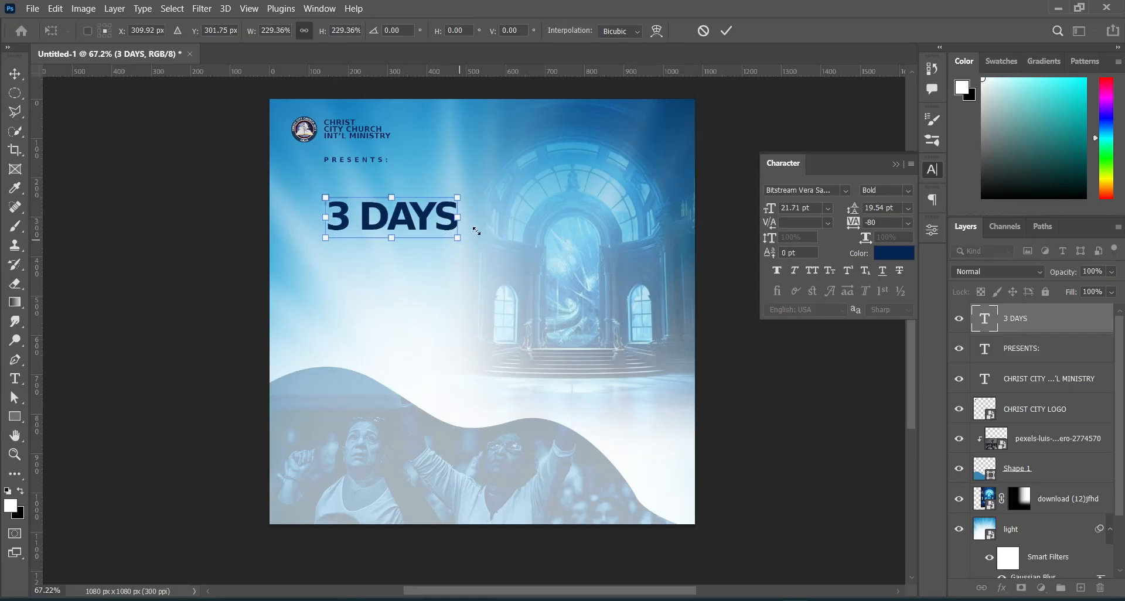
click(726, 31)
Copy the word POWER from NIGHT OF GLORY.txt and return to the flyer
key(alt+Tab)
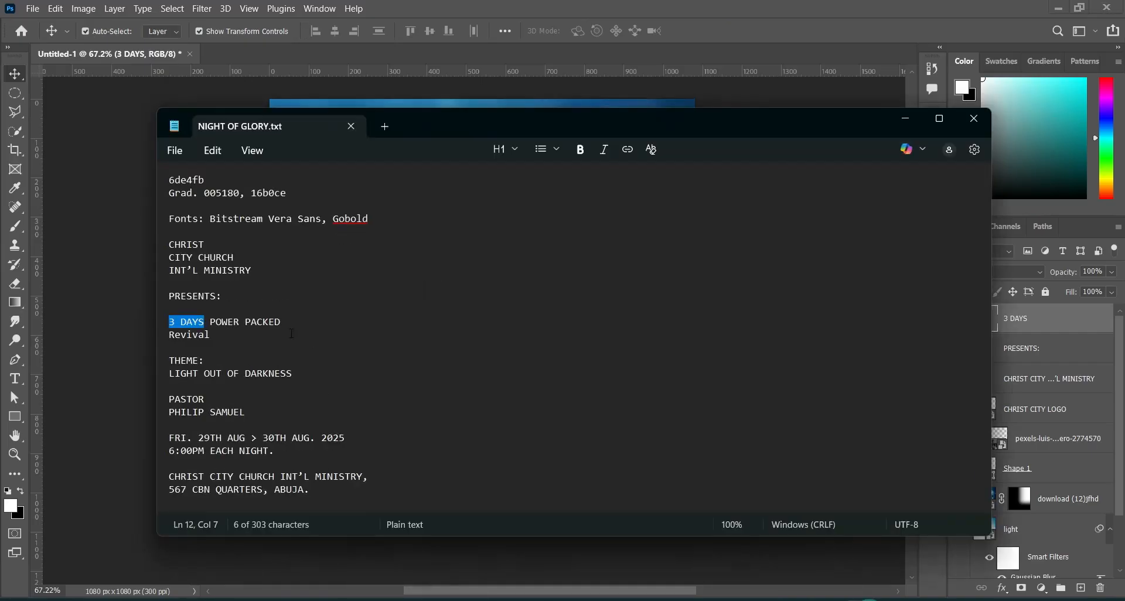
double_click(221, 321)
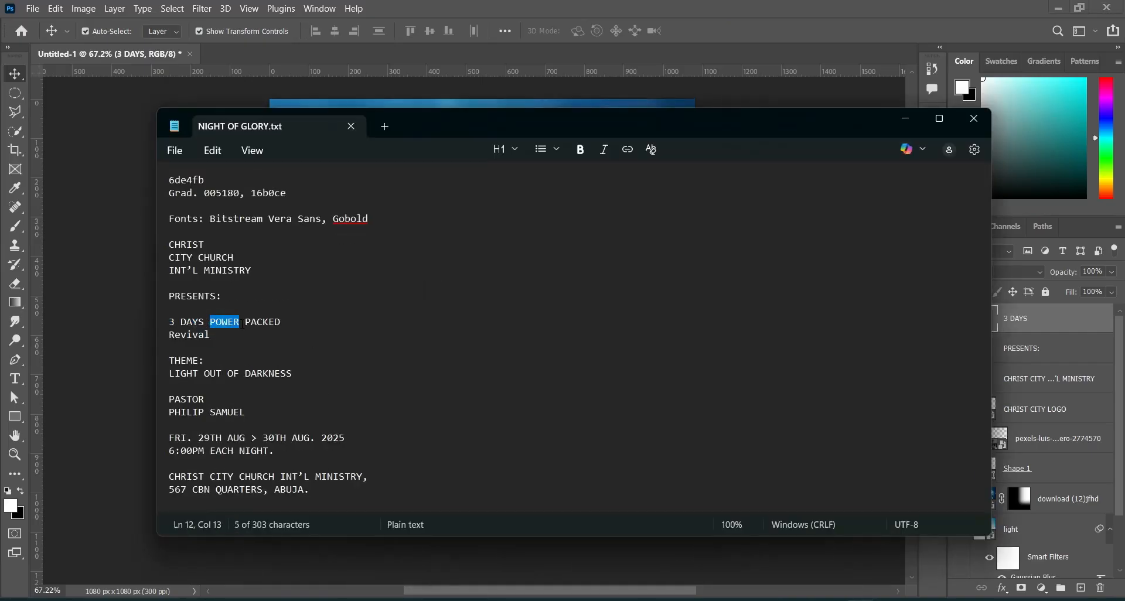
click(905, 118)
Duplicate the 3 DAYS line directly below itself and replace the copy's text with POWER
drag(420, 213, 419, 241)
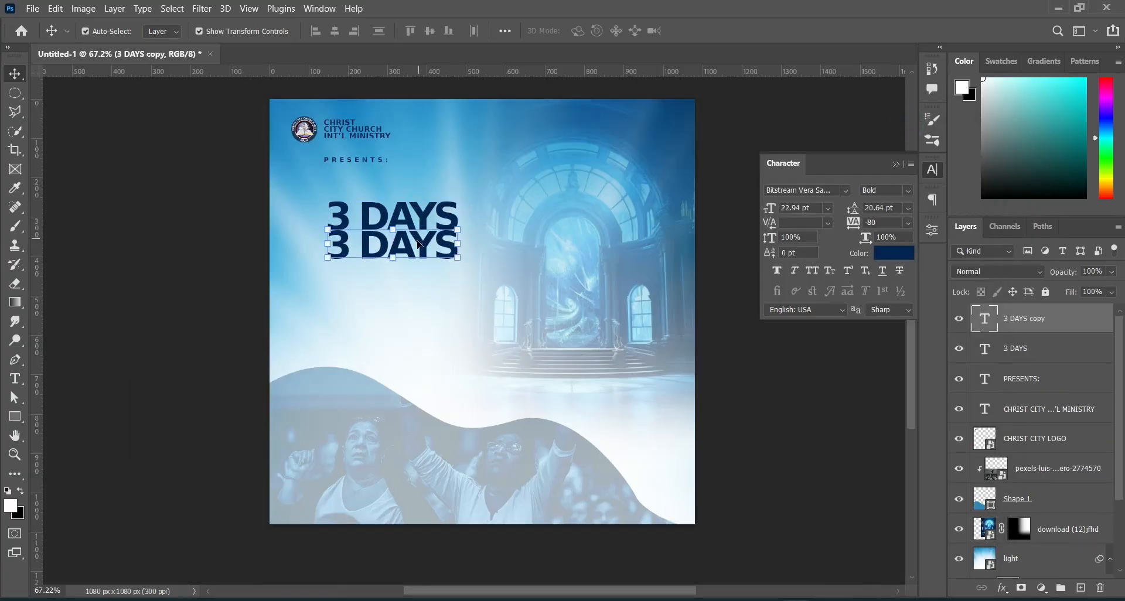
double_click(420, 241)
click(420, 246)
key(ctrl+a)
text(POWER)
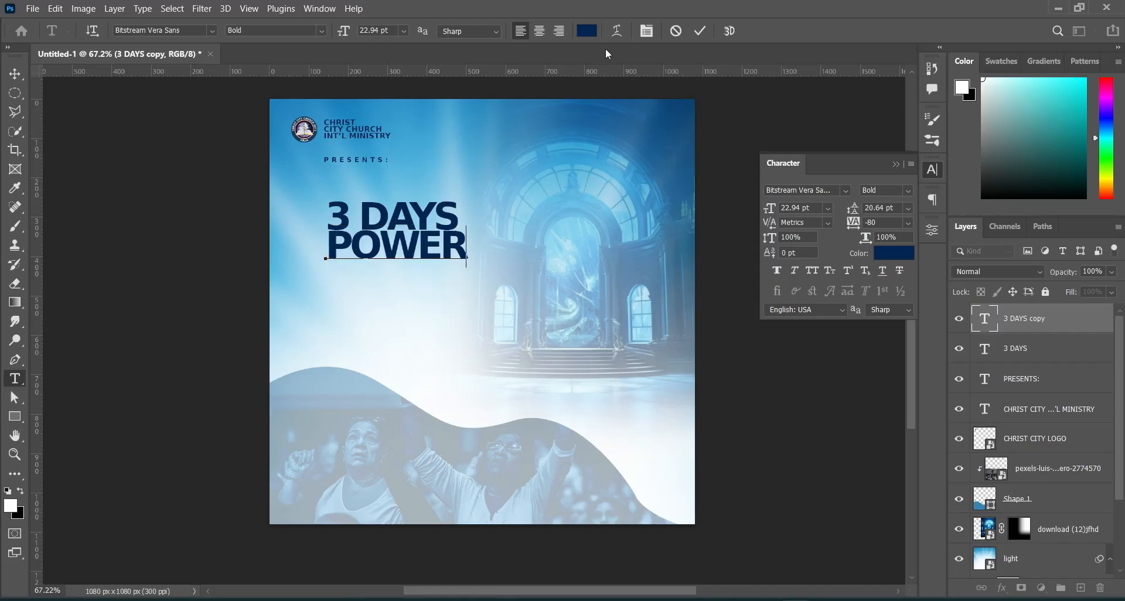
click(700, 30)
key(v)
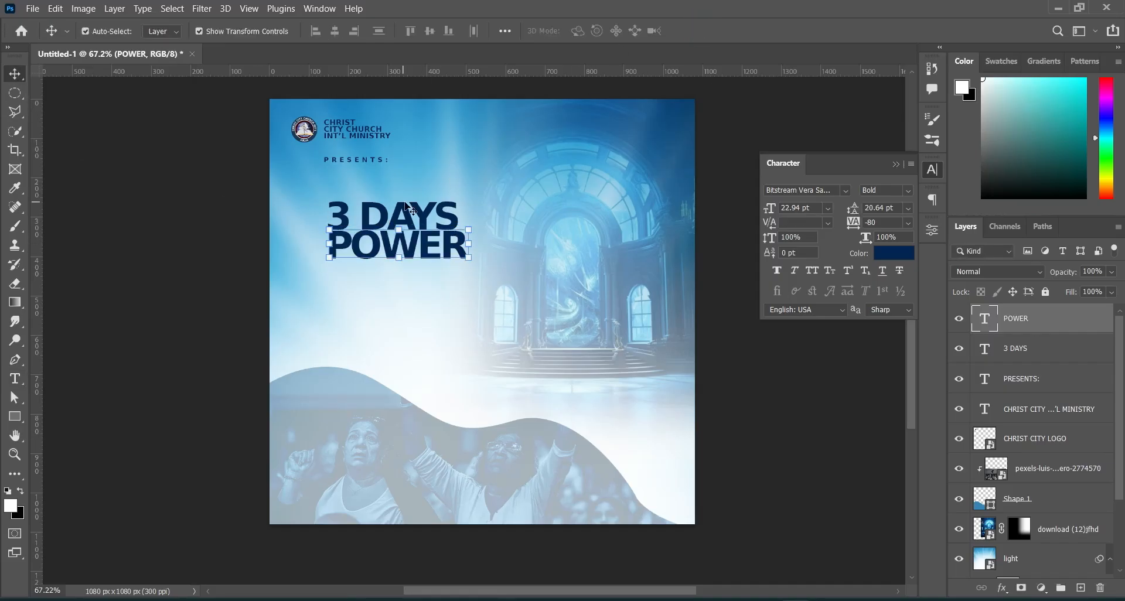
Scale the 3 DAYS line down slightly so it is narrower than POWER, keeping its left edge aligned
click(411, 212)
key(ctrl+t)
drag(456, 217, 442, 219)
key(Return)
Duplicate the POWER line and place the copy directly below it, left-aligned with the headline
click(410, 237)
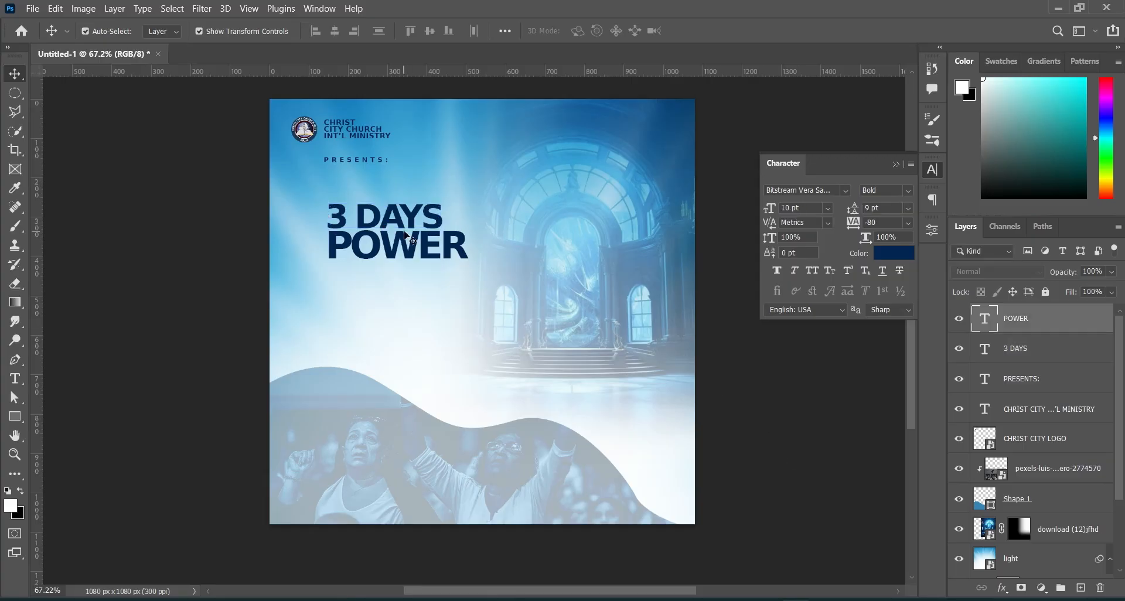
key(ctrl+j)
drag(445, 245, 431, 278)
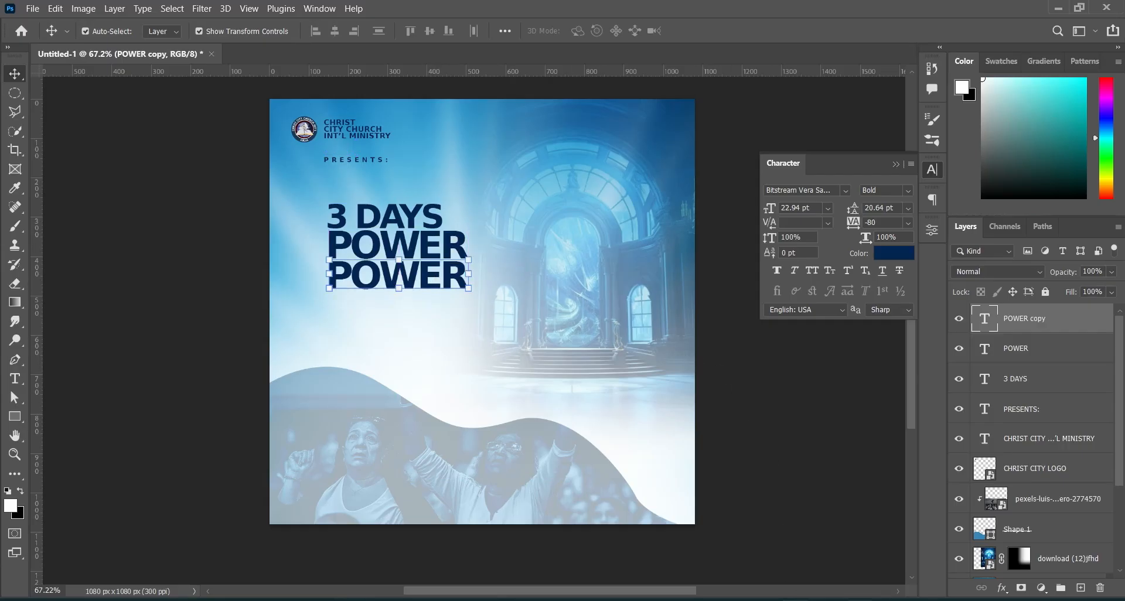
Copy the word PACKED from NIGHT OF GLORY.txt and replace the lower POWER line's text with it
key(alt+Tab)
double_click(262, 321)
key(ctrl+c)
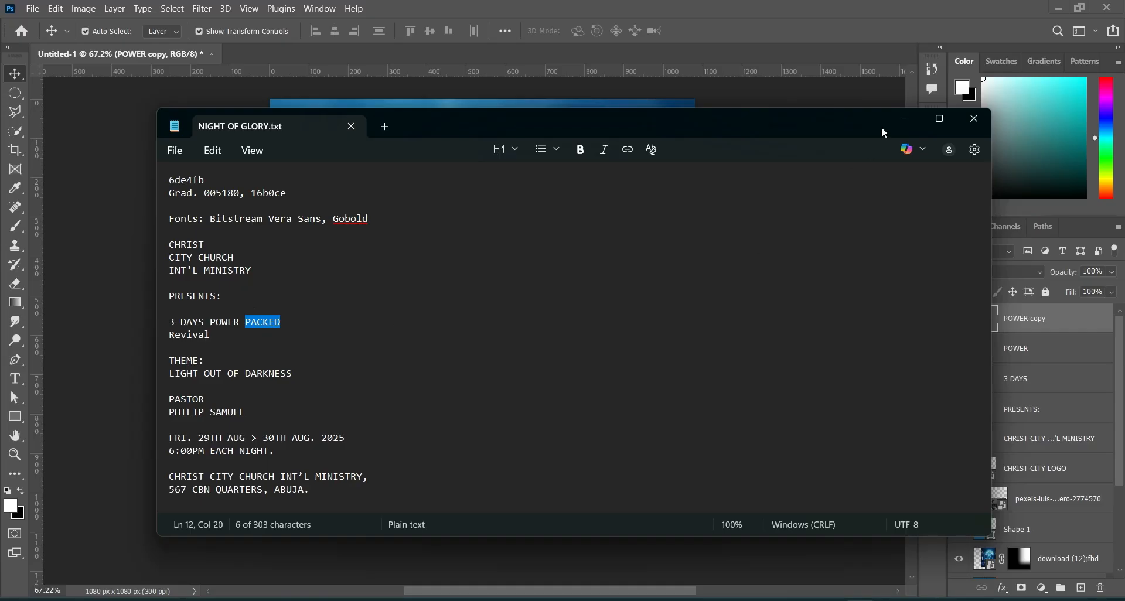
click(907, 121)
double_click(417, 277)
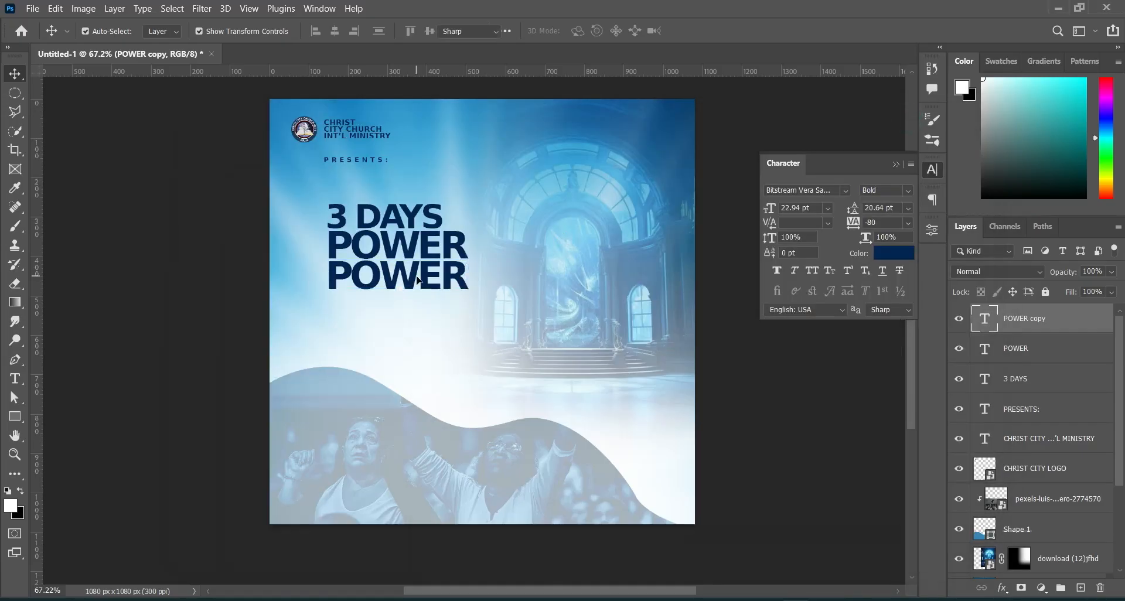
key(ctrl+v)
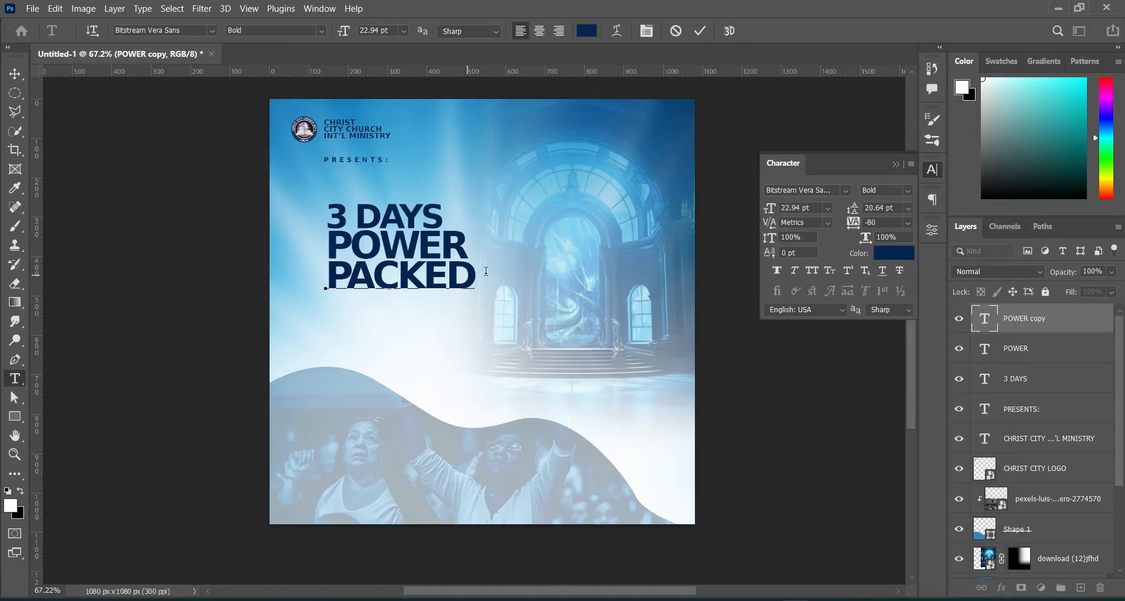
click(701, 32)
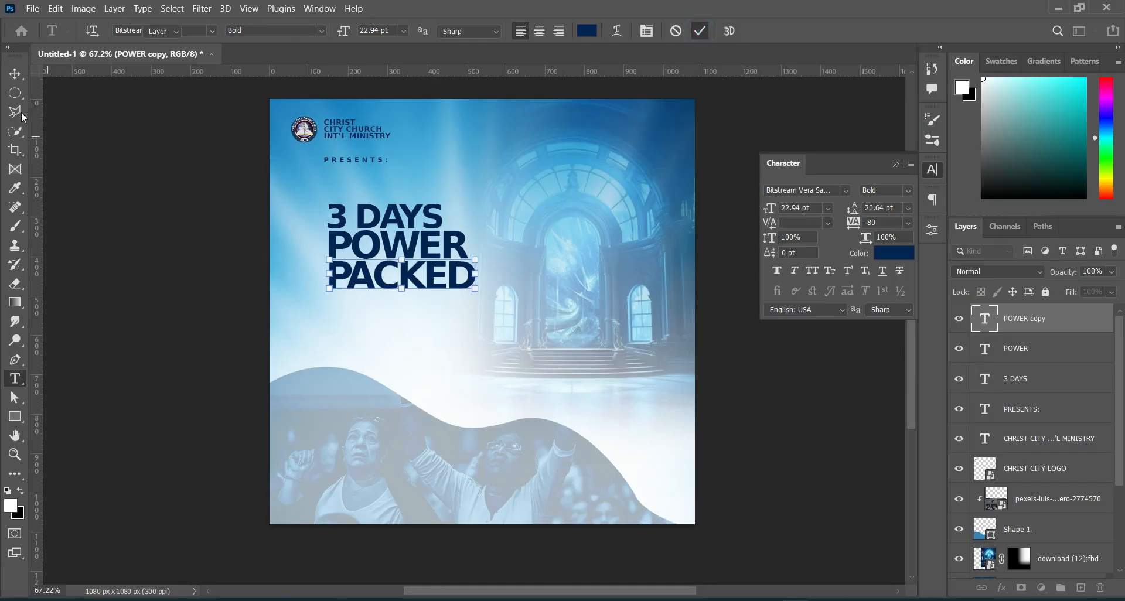
click(15, 73)
click(758, 402)
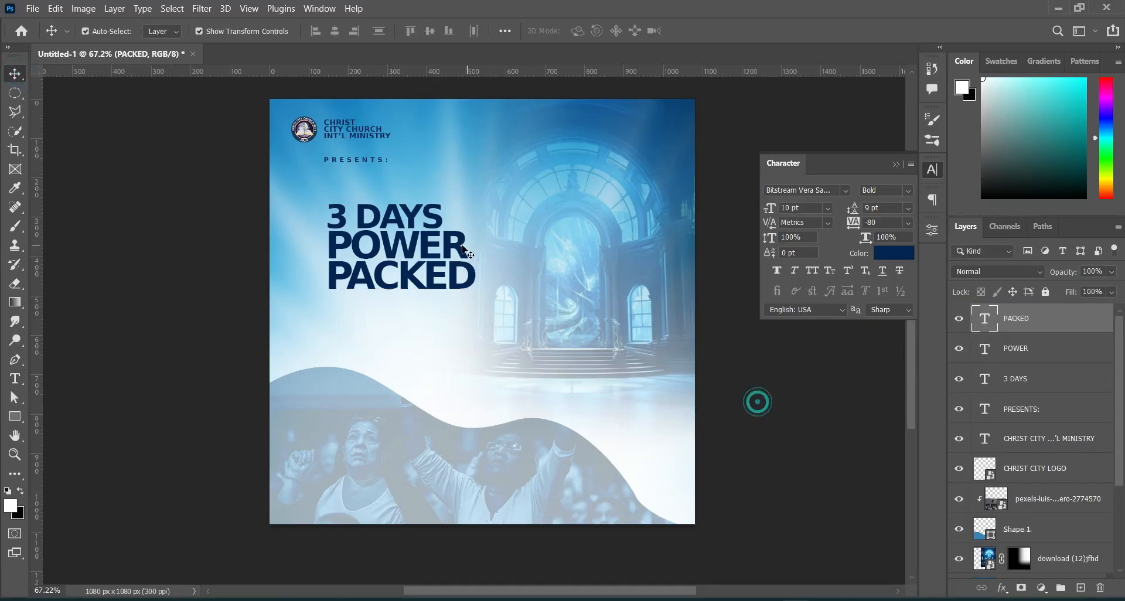
Scale the POWER line to about 104.16% so its width matches PACKED
click(463, 246)
drag(470, 245, 473, 246)
click(726, 30)
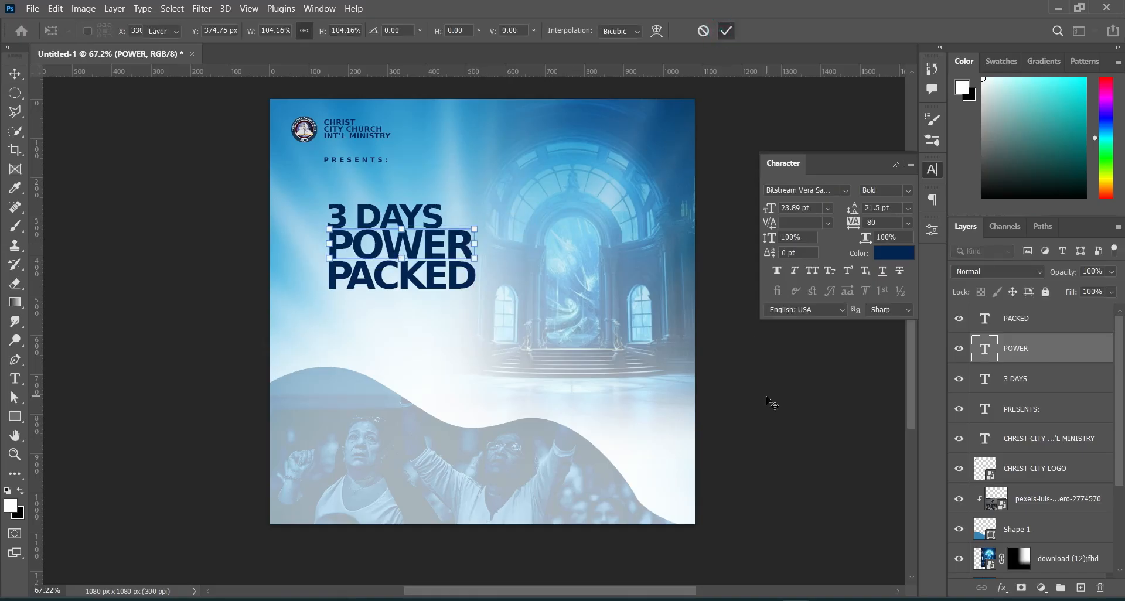
Copy the word Revival from NIGHT OF GLORY.txt and return to the flyer
key(alt+Tab)
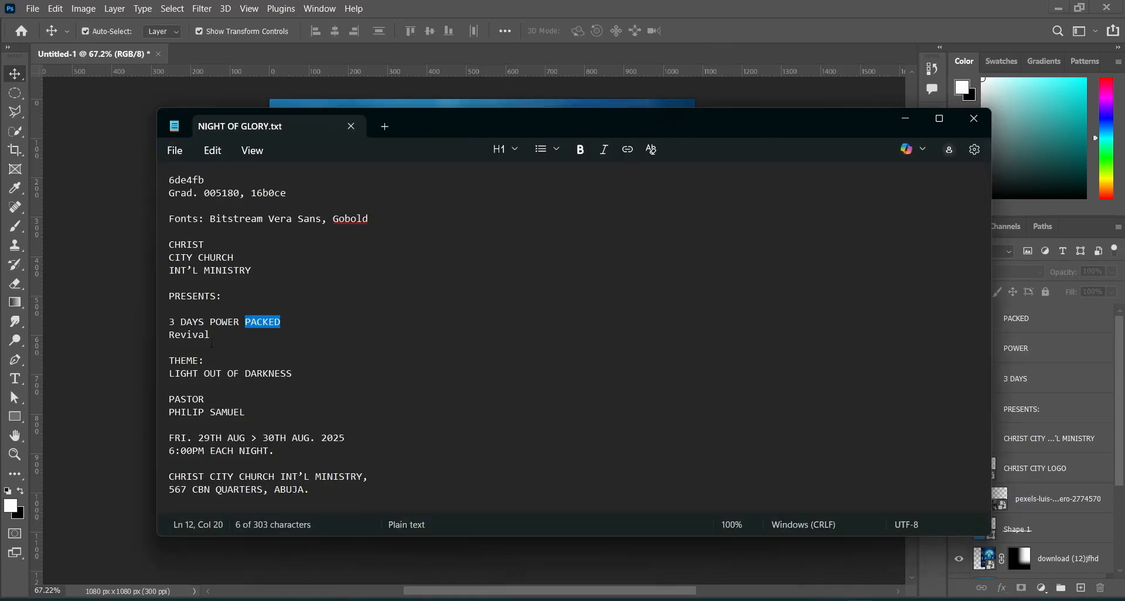
double_click(212, 335)
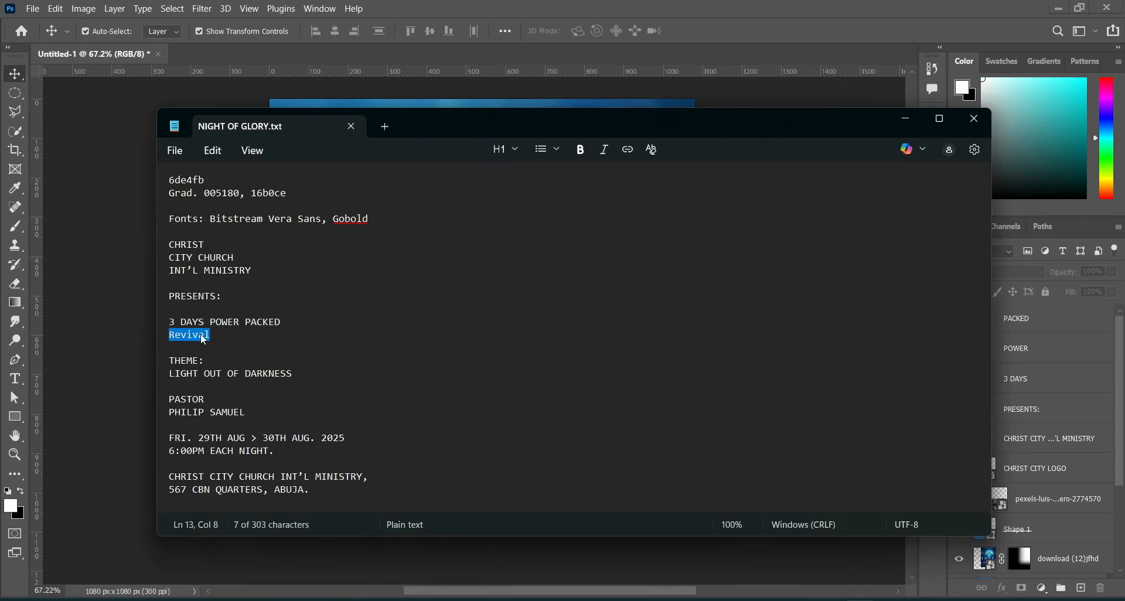
click(905, 119)
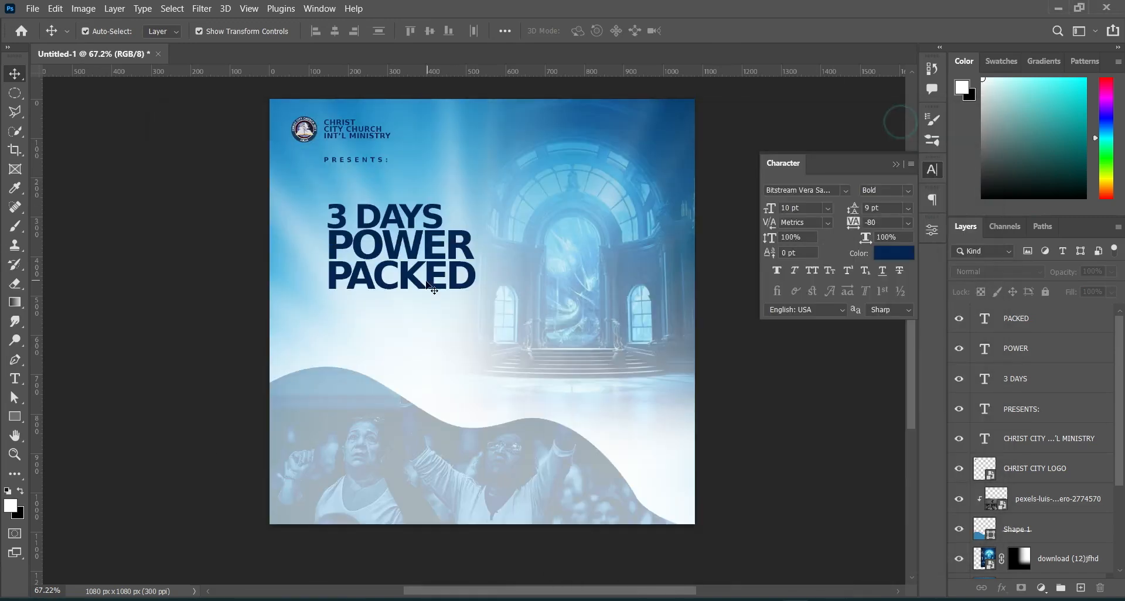
Duplicate the PACKED line directly below itself and replace the copy's text with Revival
click(447, 284)
key(ctrl)
drag(452, 285, 432, 304)
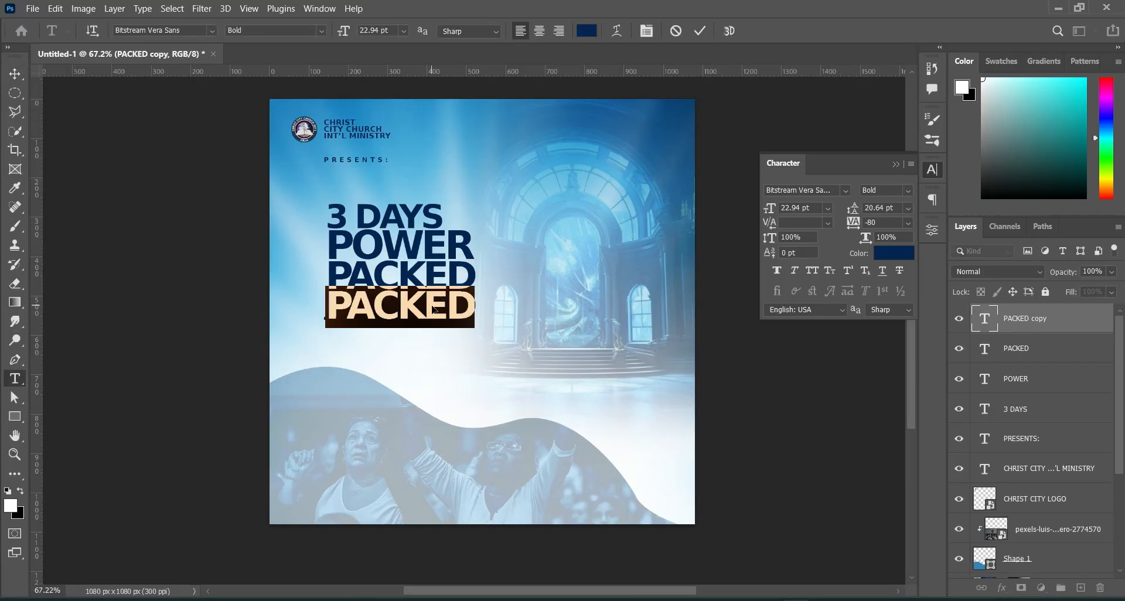
text(Revival)
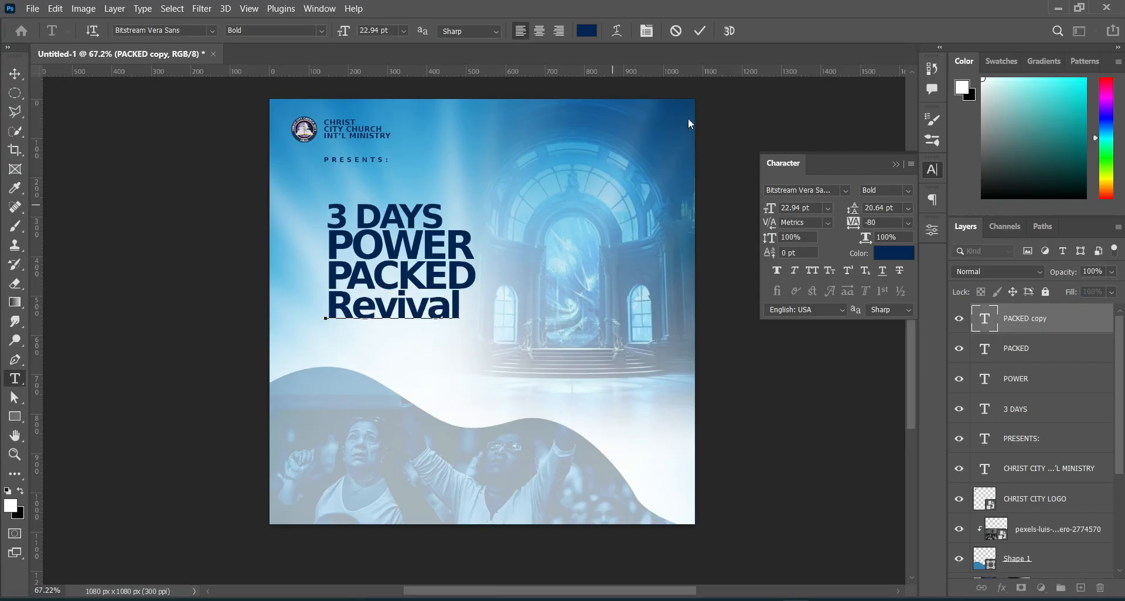
click(700, 30)
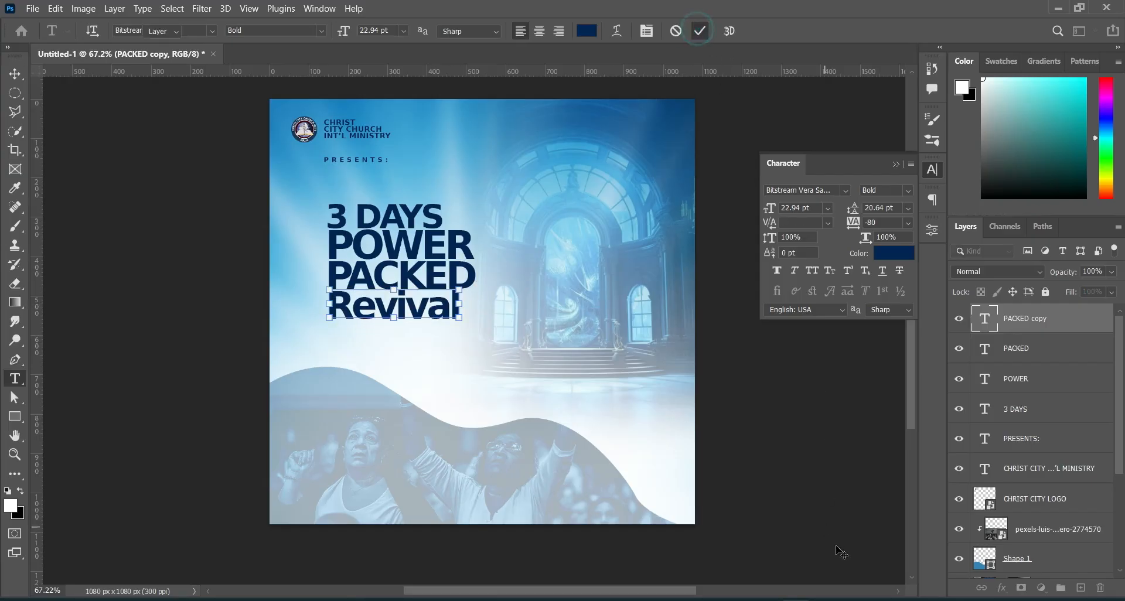
key(v)
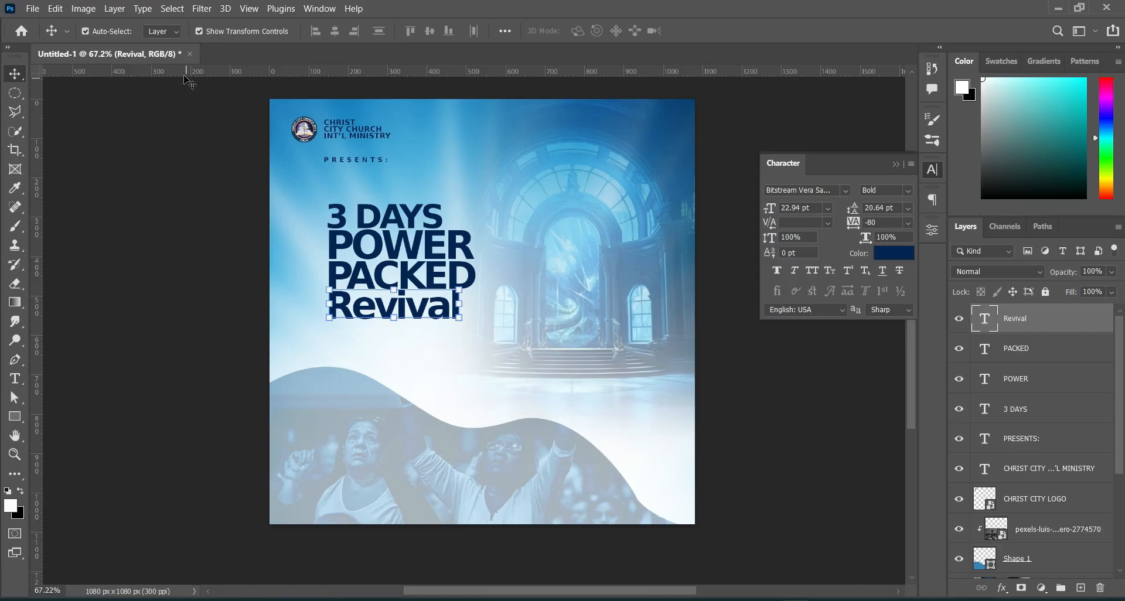
Set the Revival line's font to Antonine Personal Use and move the line down clear of PACKED
click(14, 378)
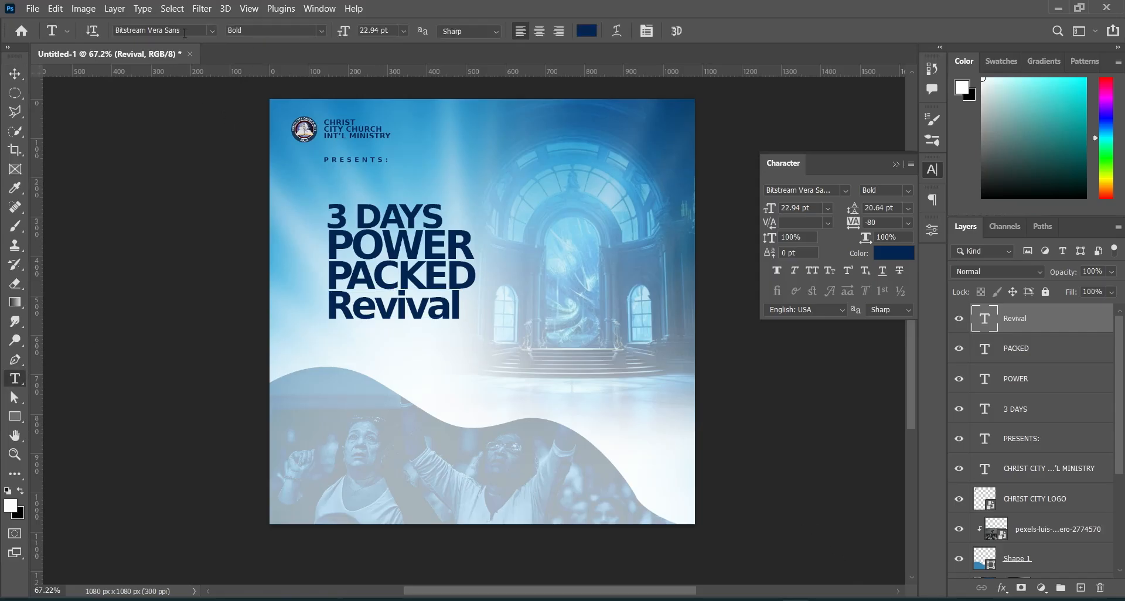
click(209, 32)
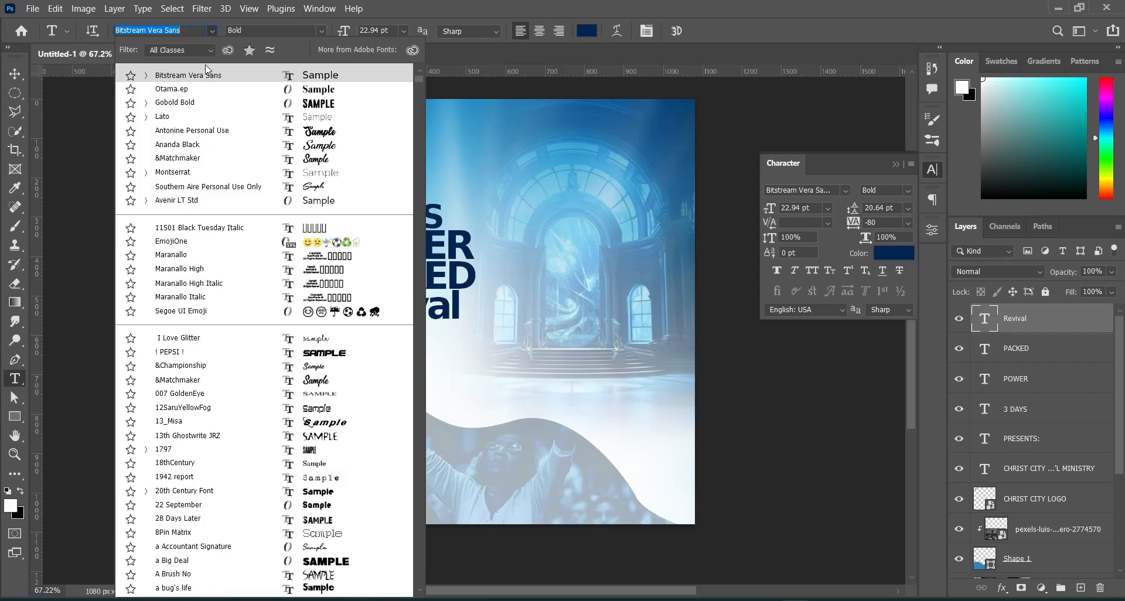
click(186, 133)
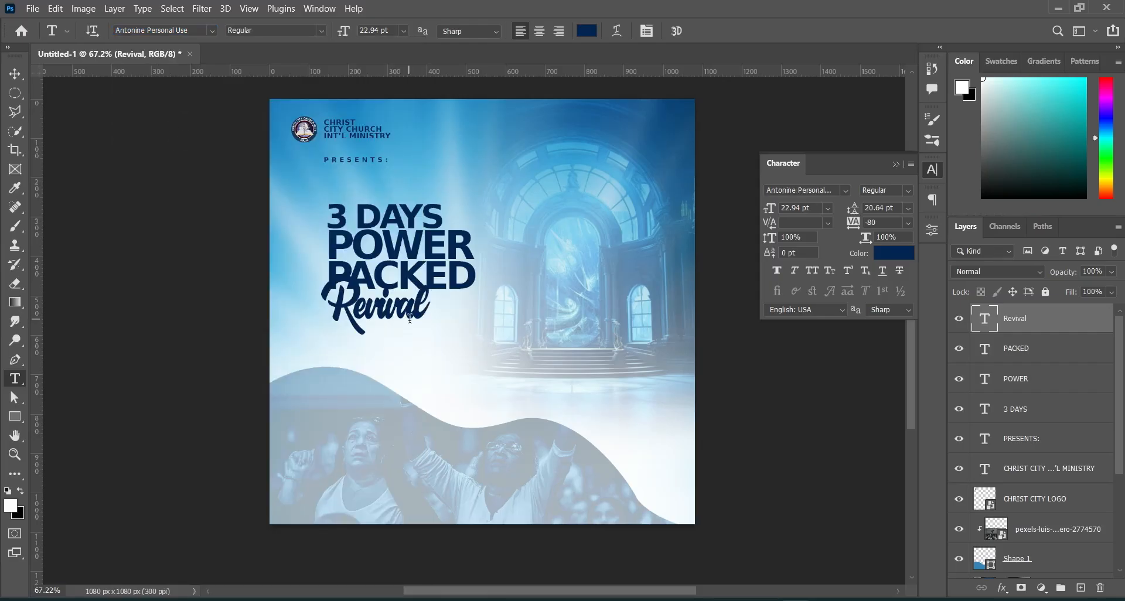
drag(410, 318, 408, 327)
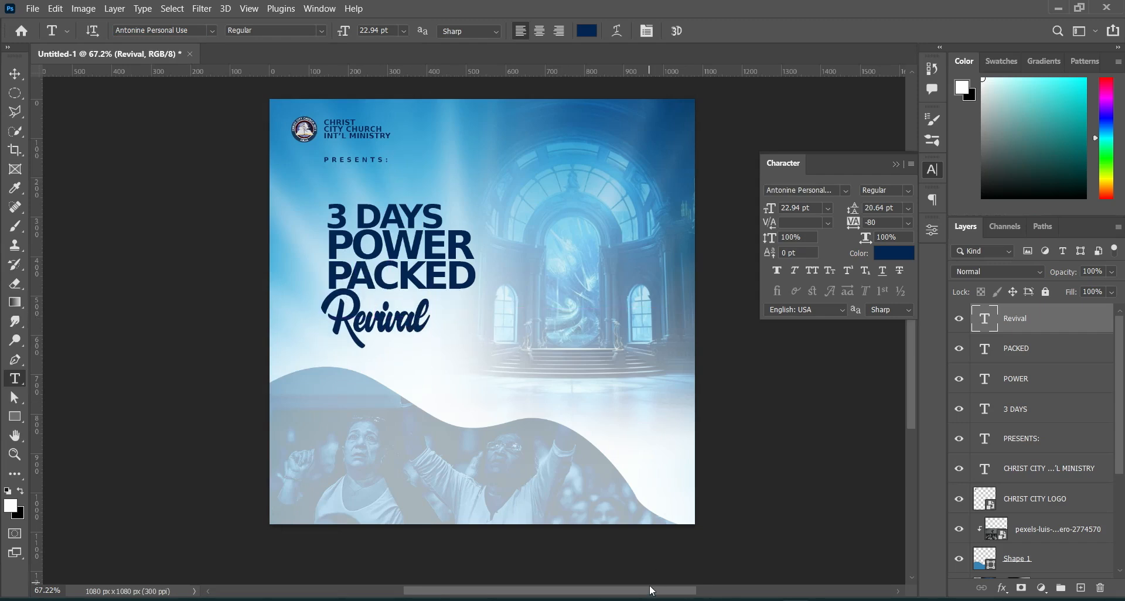
Change the Revival line's font to Ananda Black
drag(649, 591, 588, 592)
click(214, 31)
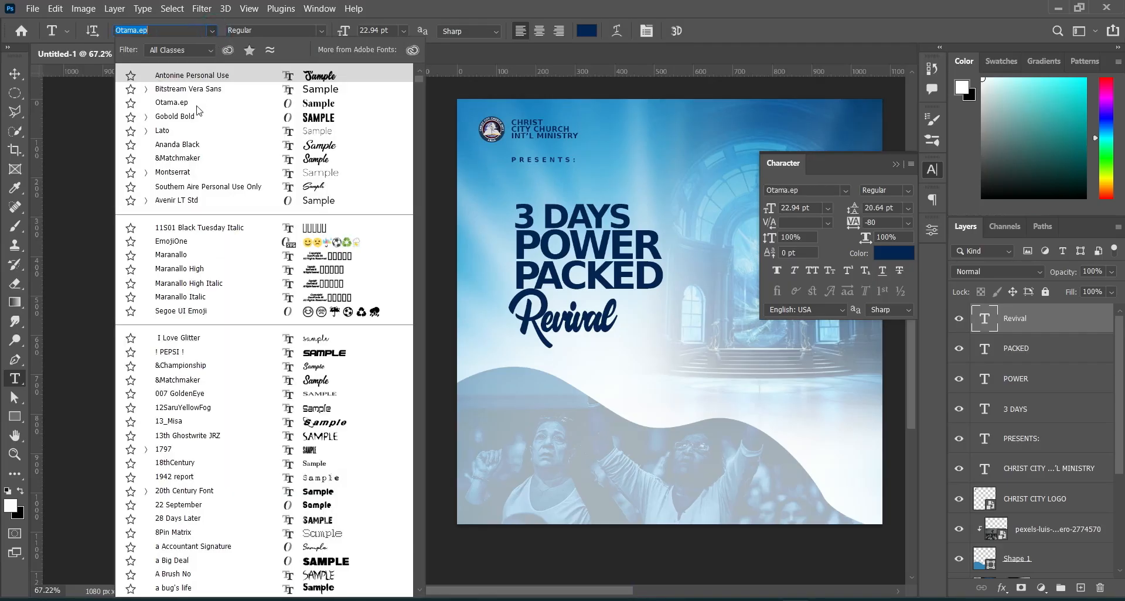
click(189, 146)
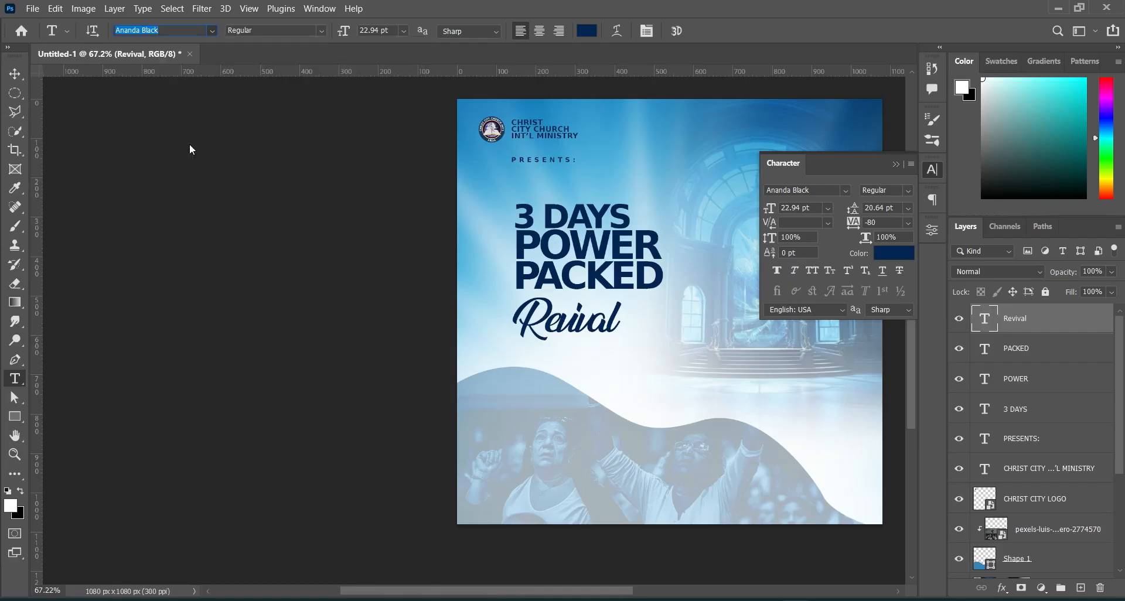
Set the Revival line's tracking to 0
click(879, 223)
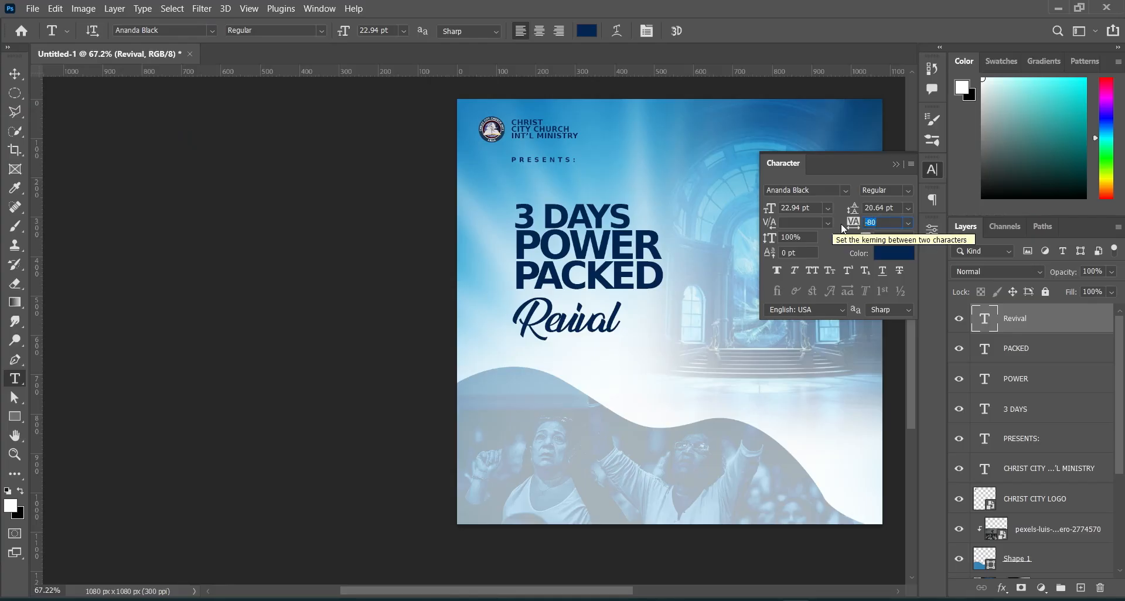
text(0)
key(Return)
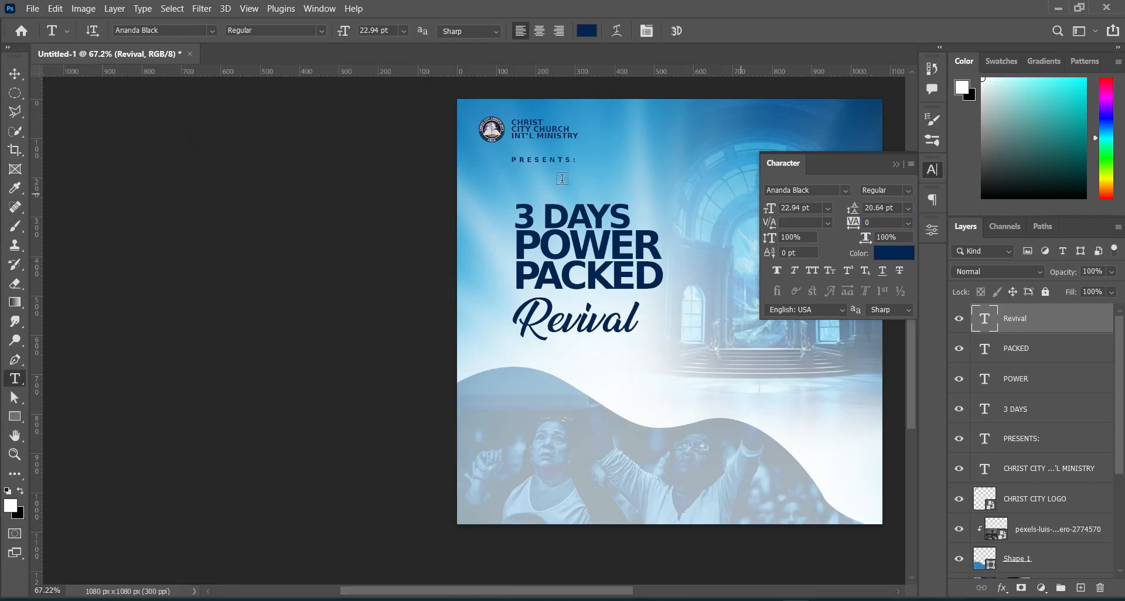
Rotate the Revival line about -4.84°, scale it to about 118% and move it up to overlap the bottom of PACKED
click(14, 74)
click(659, 297)
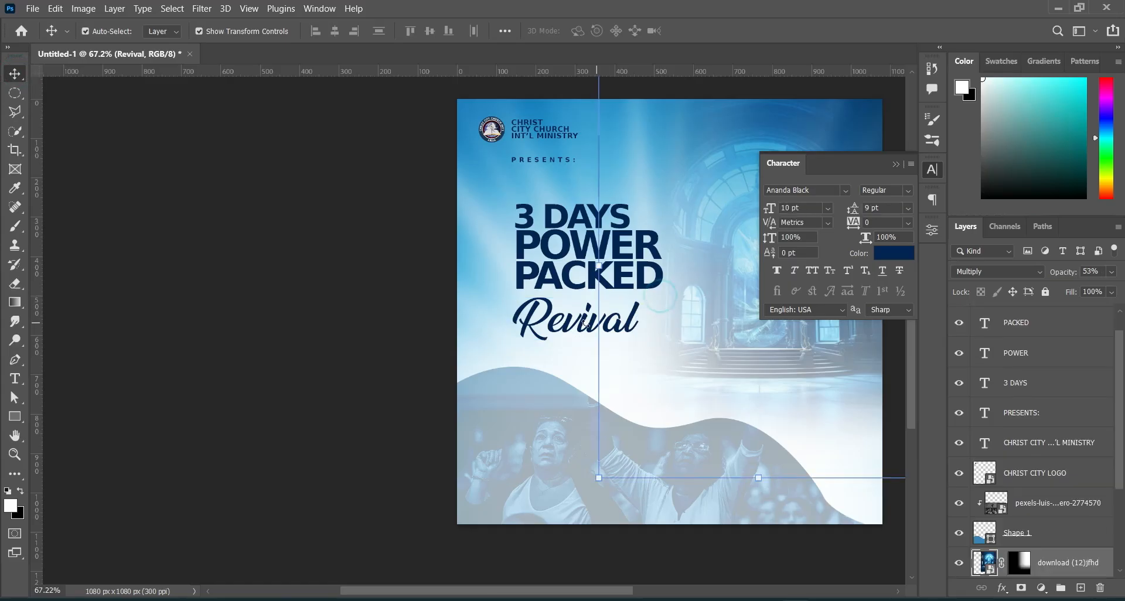
click(633, 311)
drag(644, 293, 649, 286)
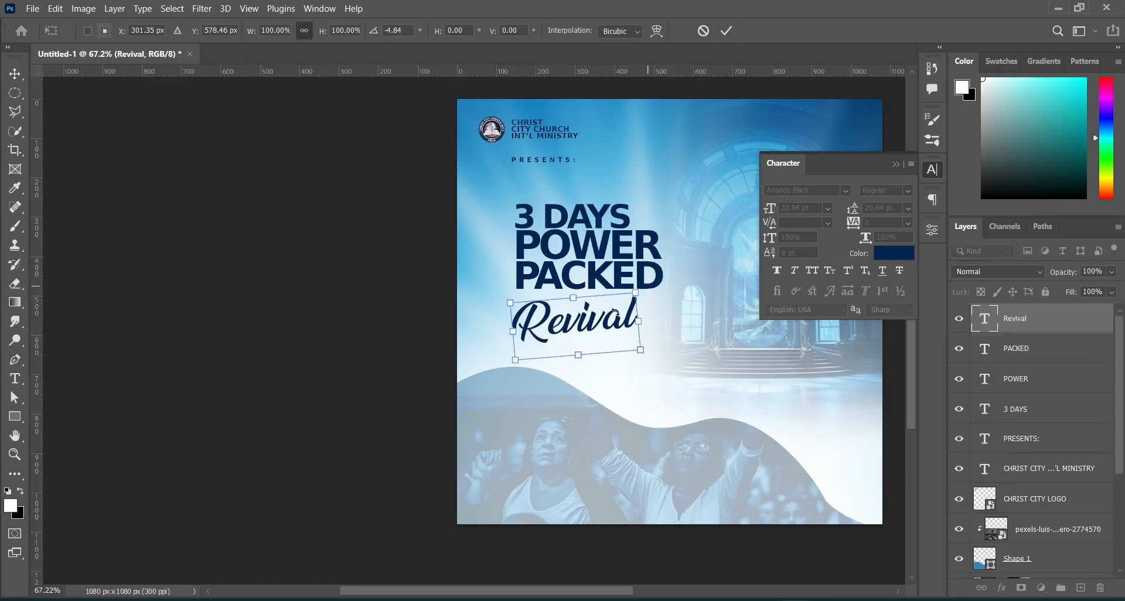
drag(609, 320, 693, 307)
scroll(609, 304, up, 4)
drag(608, 307, 607, 317)
click(727, 30)
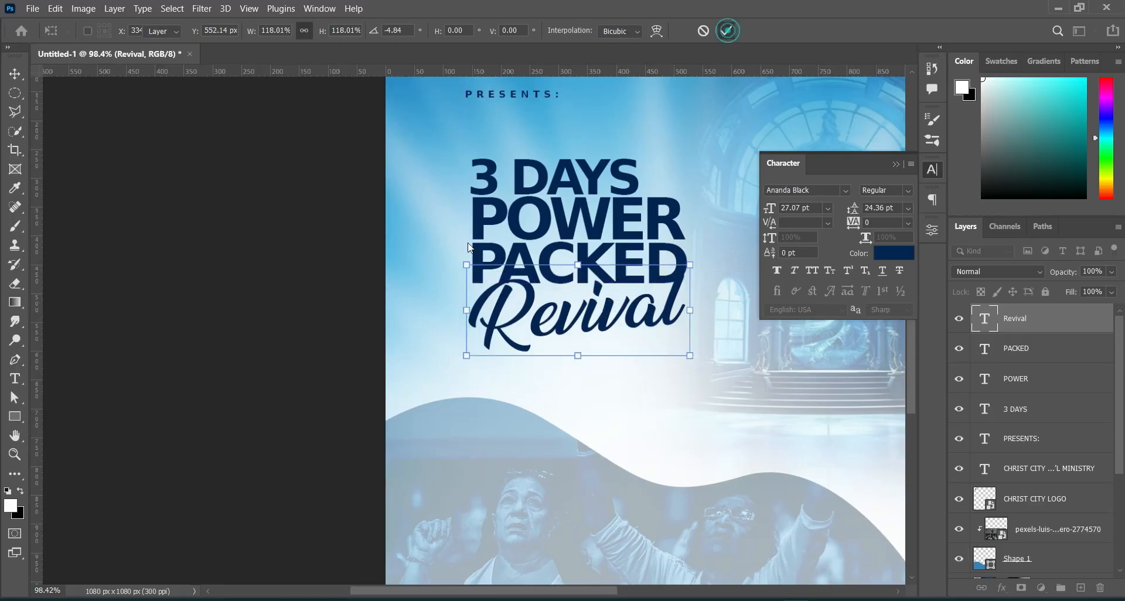
Scale the four title lines from 3 DAYS to Revival together to about 93%, shift them slightly, and group them
key(ctrl+0)
key(ctrl+minus)
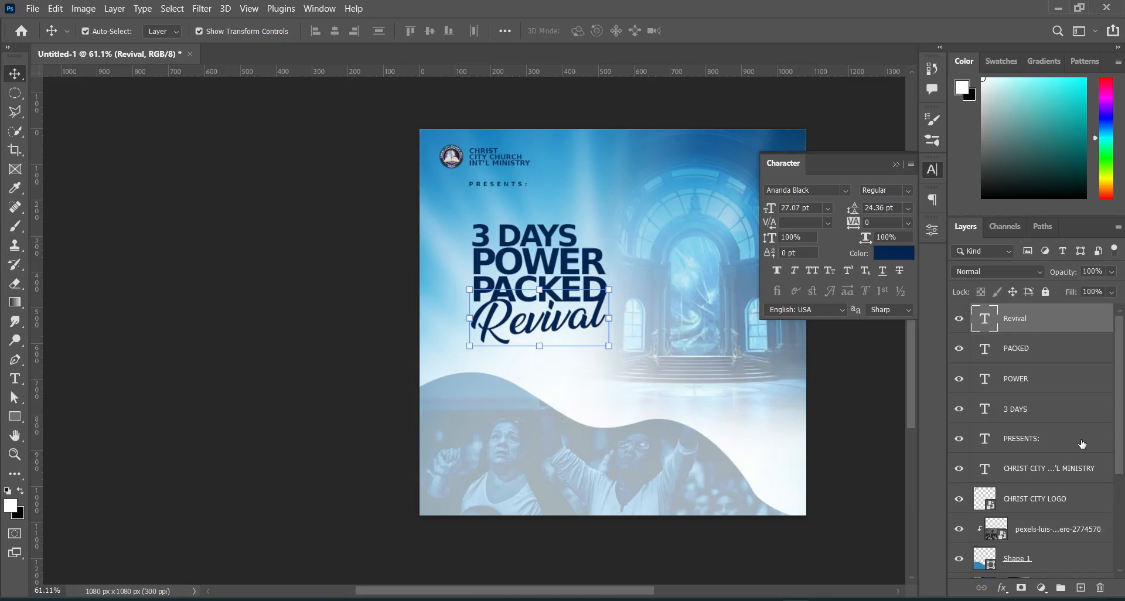
shift+click(1034, 410)
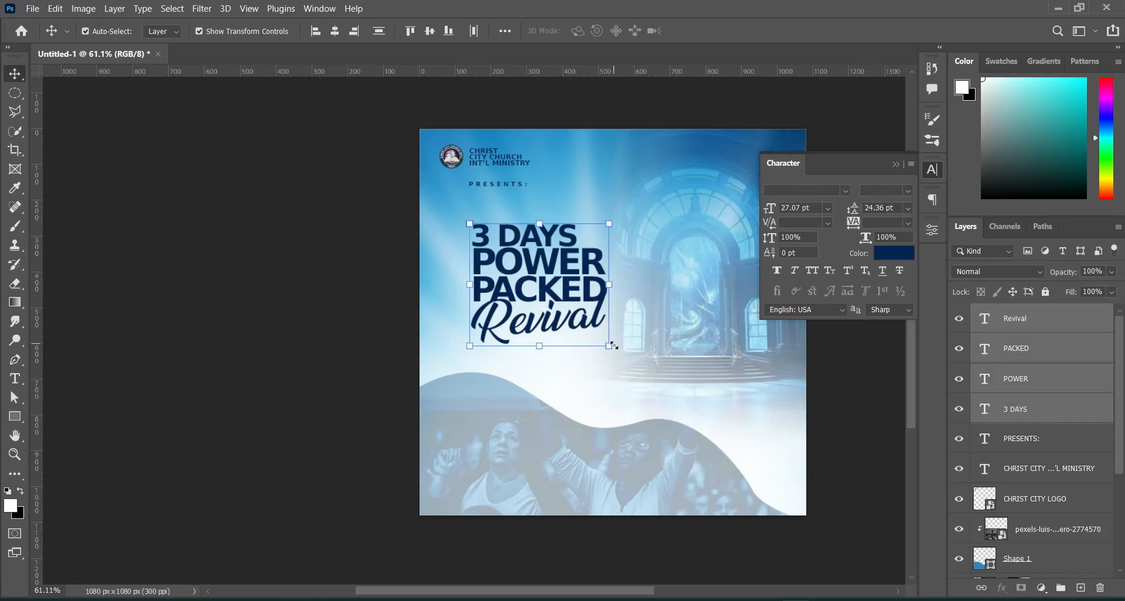
drag(609, 347, 598, 337)
drag(525, 270, 522, 269)
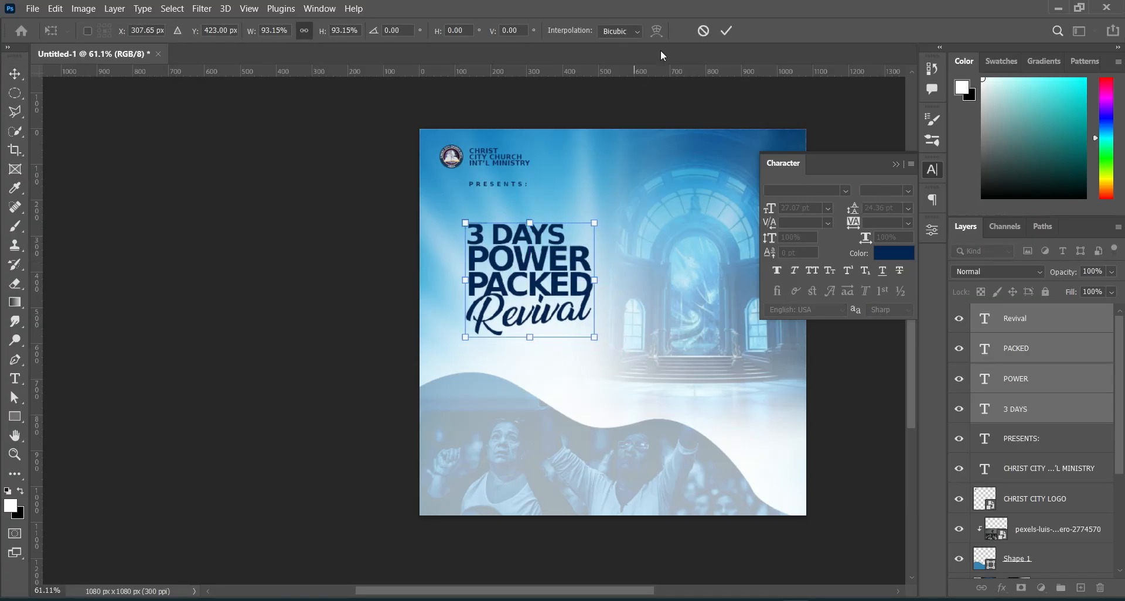
click(729, 29)
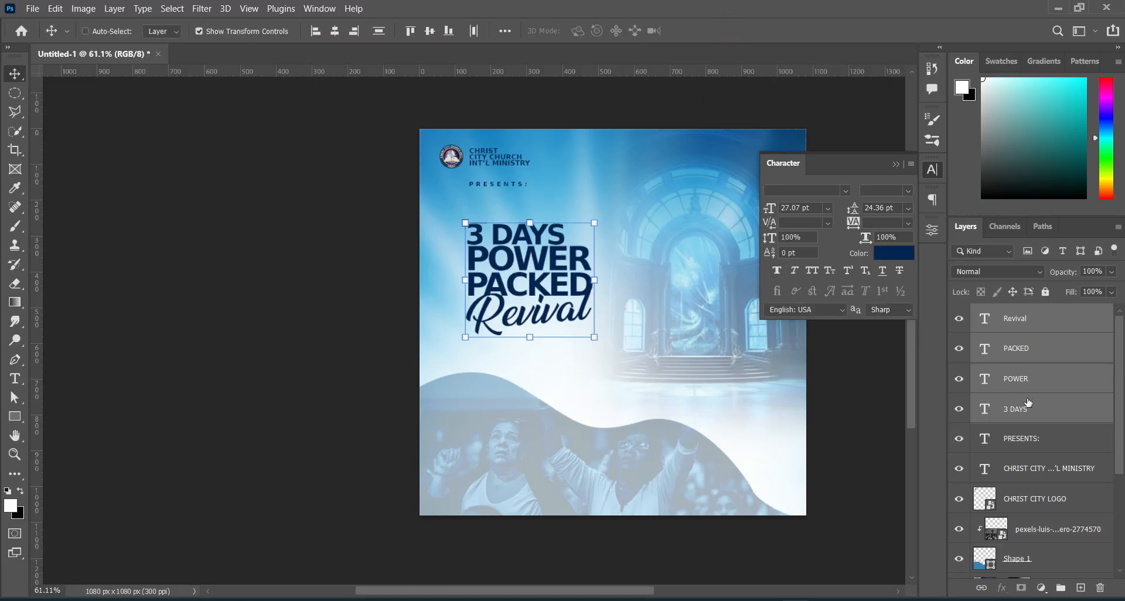
key(ctrl+g)
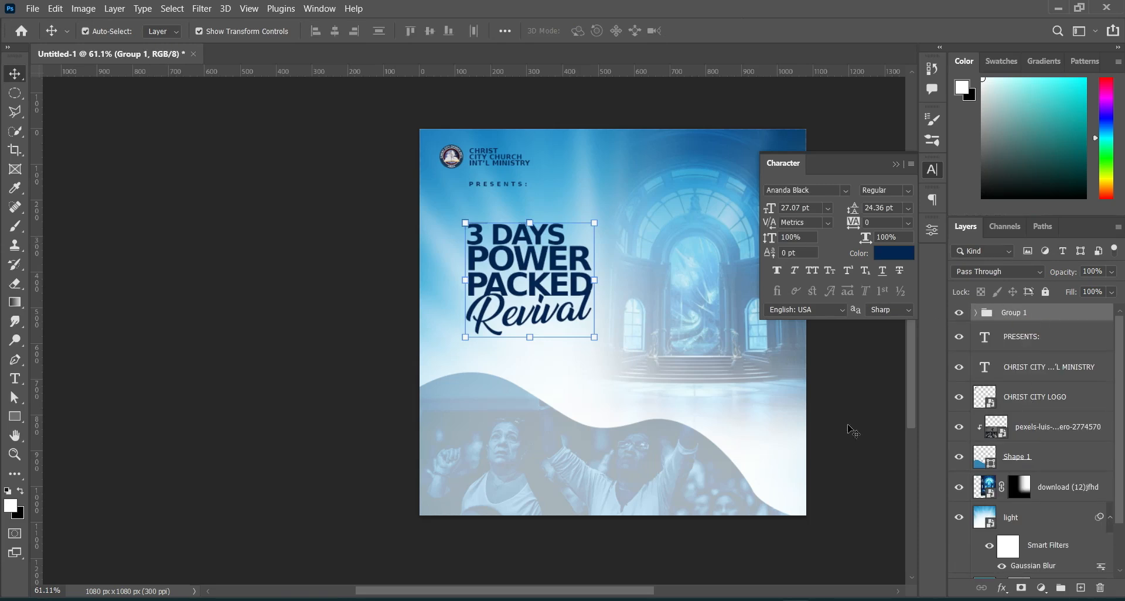
Place the iPhone 6_6S Wallpaper image from the flyer's project folder over the title text
key(alt+Tab)
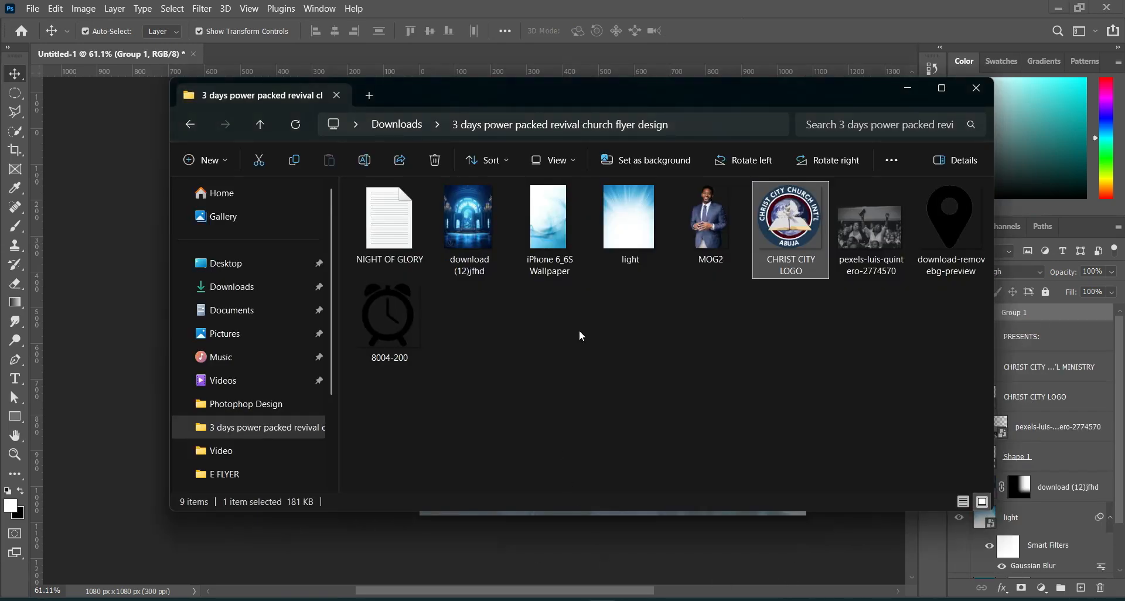
drag(549, 243, 106, 358)
drag(587, 336, 536, 219)
click(727, 31)
Clip the wallpaper image to the title group and set its blend mode to Pin Light
right_click(1031, 321)
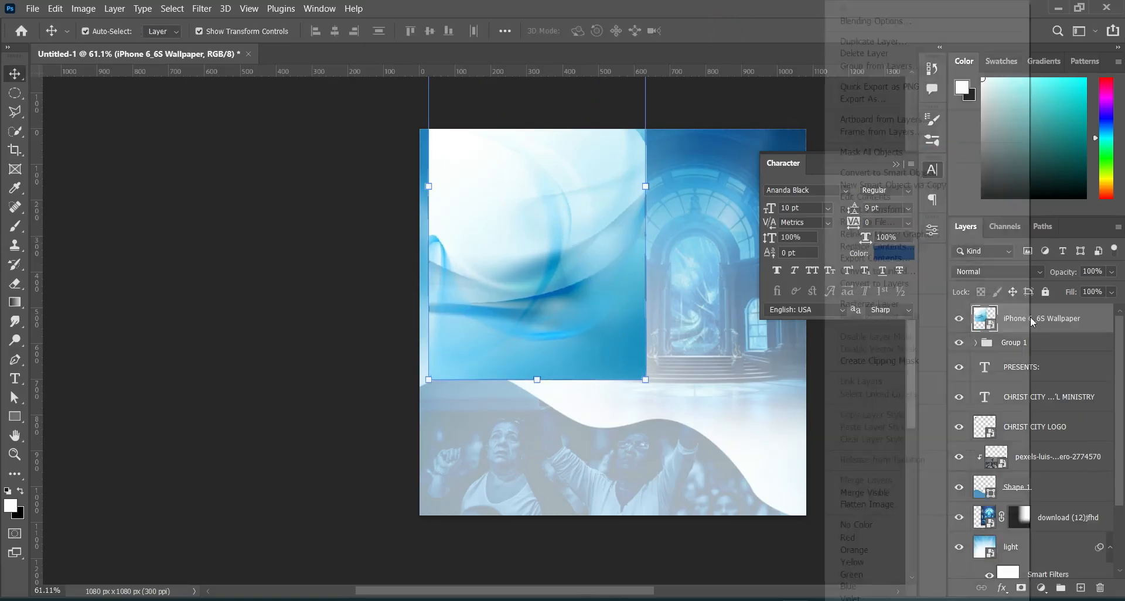
click(885, 367)
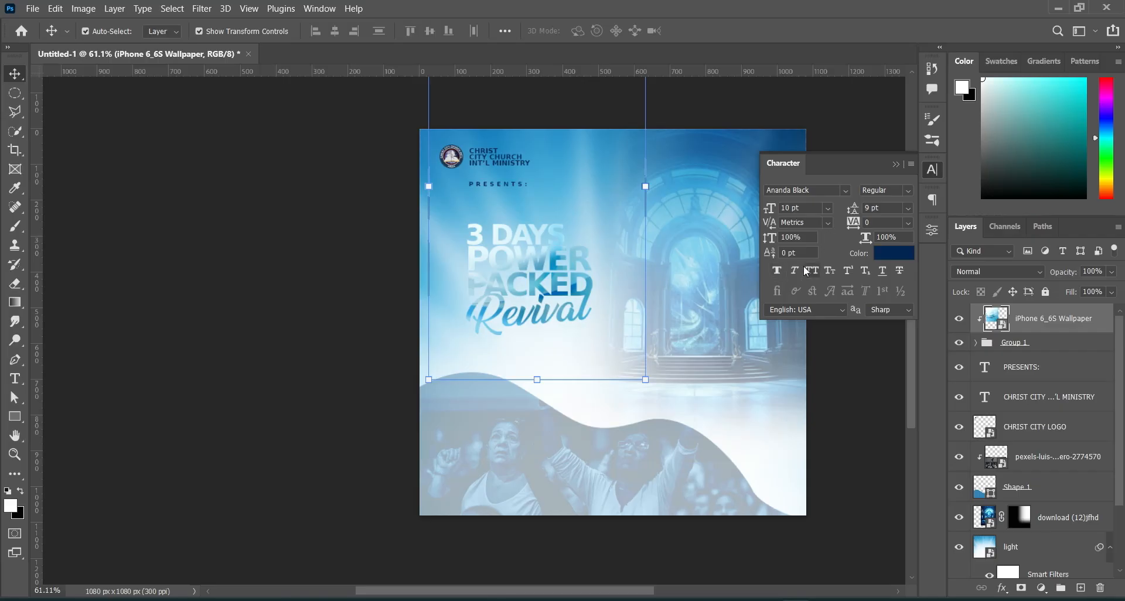
click(989, 270)
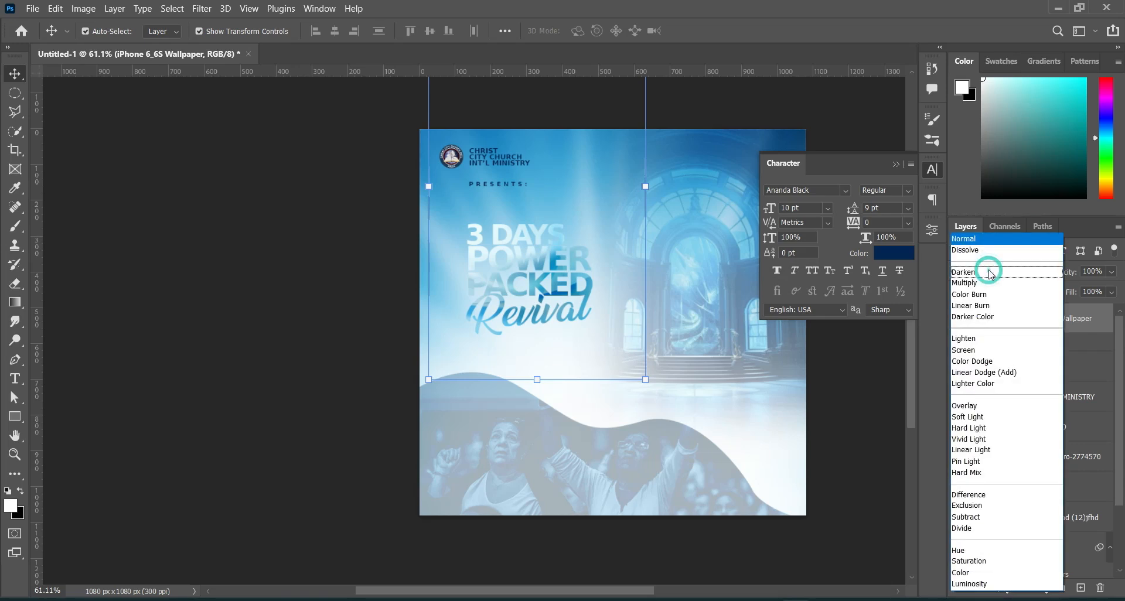
click(970, 461)
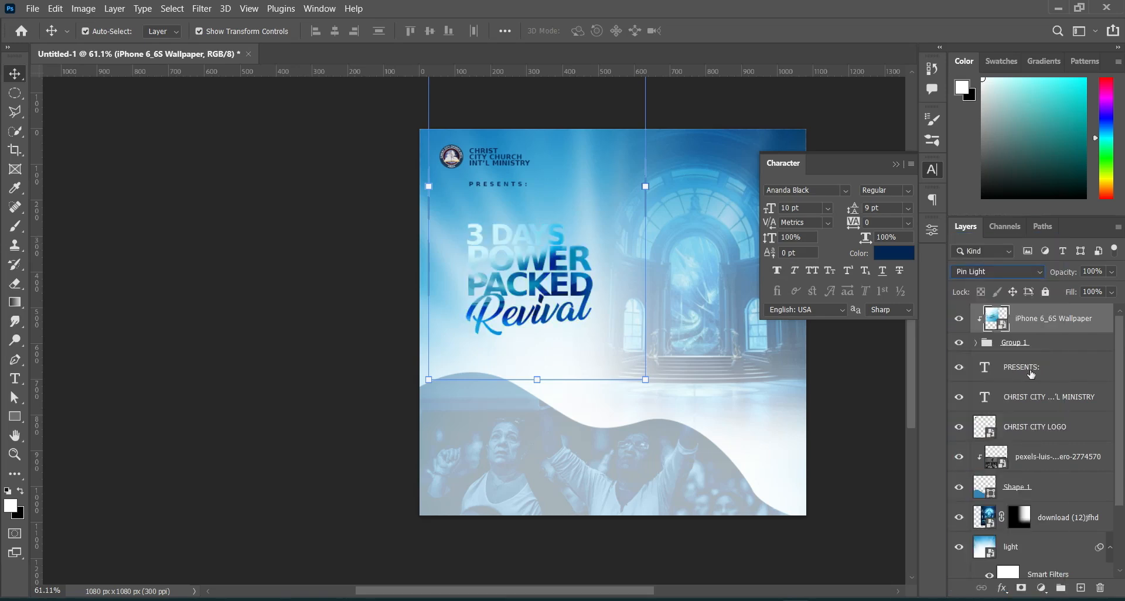
Add a Bevel & Emboss effect to the title group using Inner Bevel, Smooth technique, 84% depth and 4 px size
click(1036, 346)
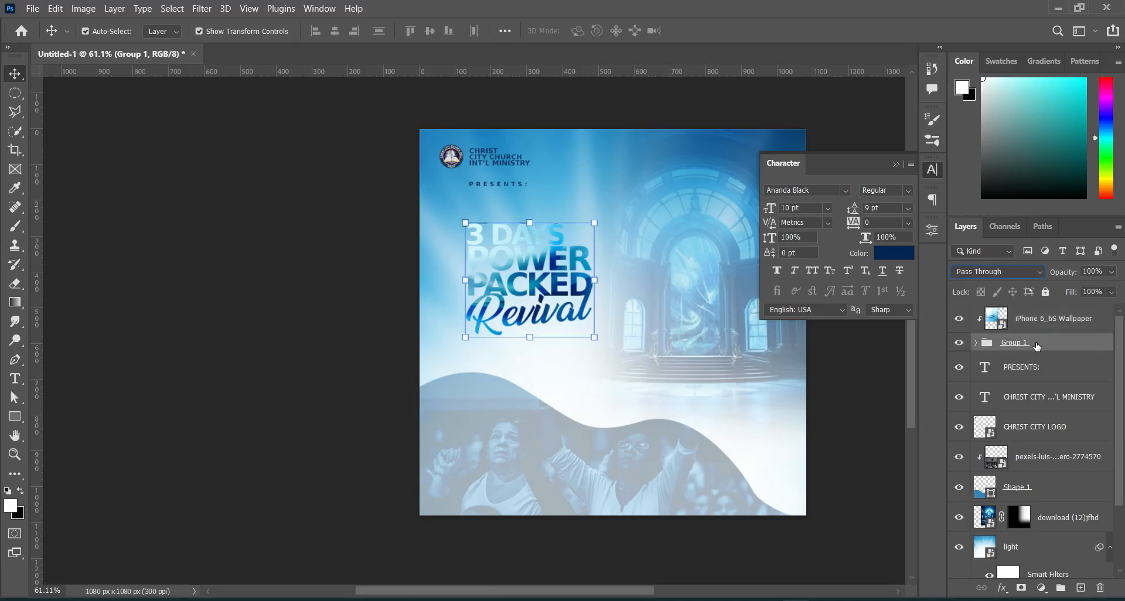
click(1002, 588)
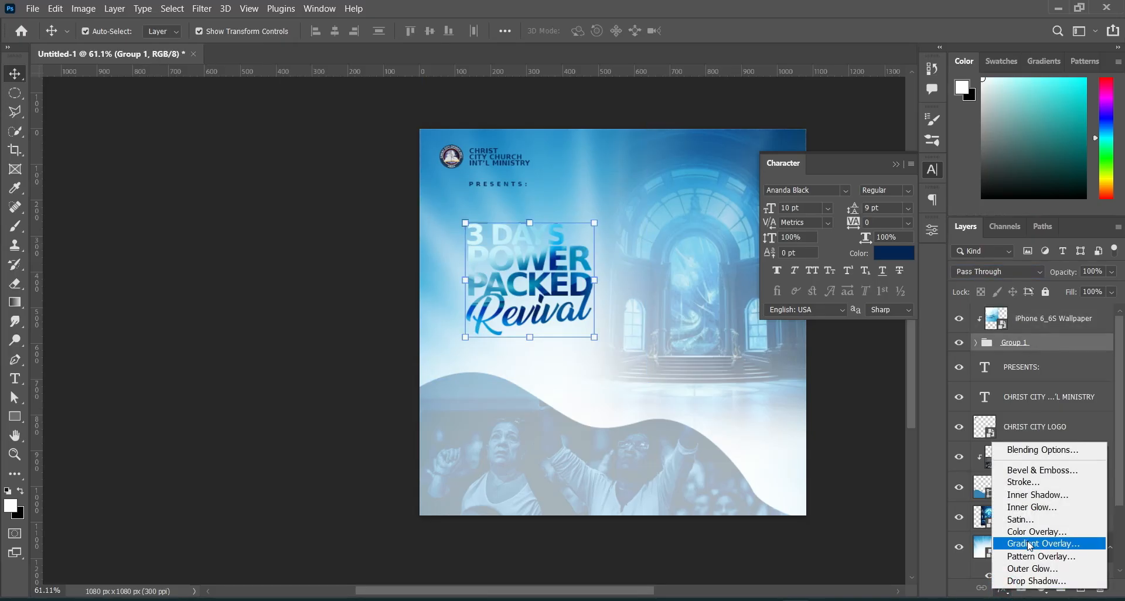
click(1033, 453)
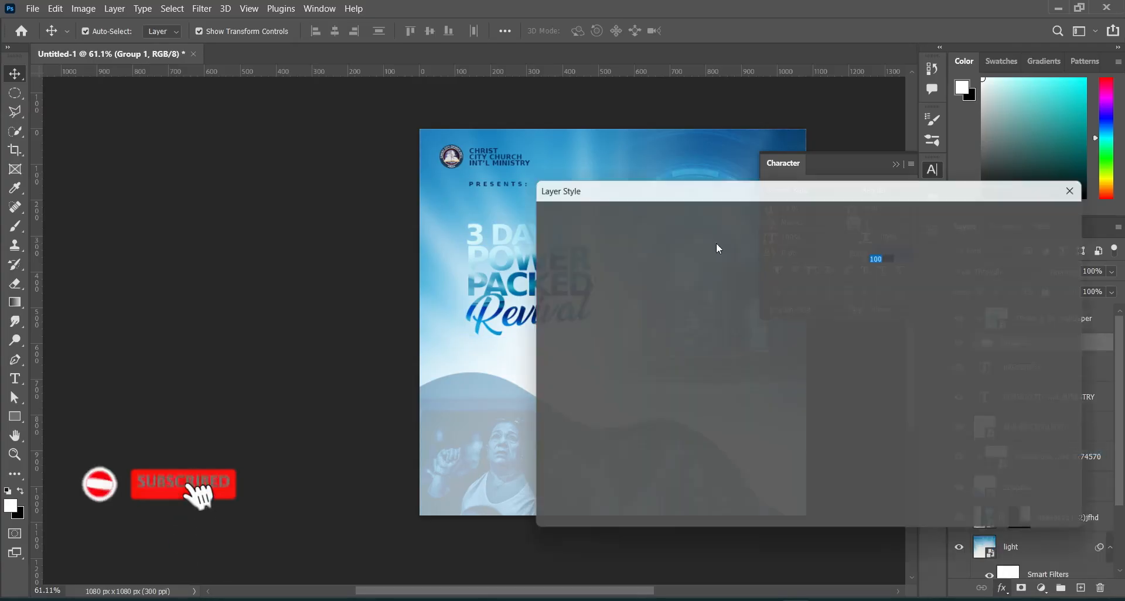
drag(689, 192, 861, 191)
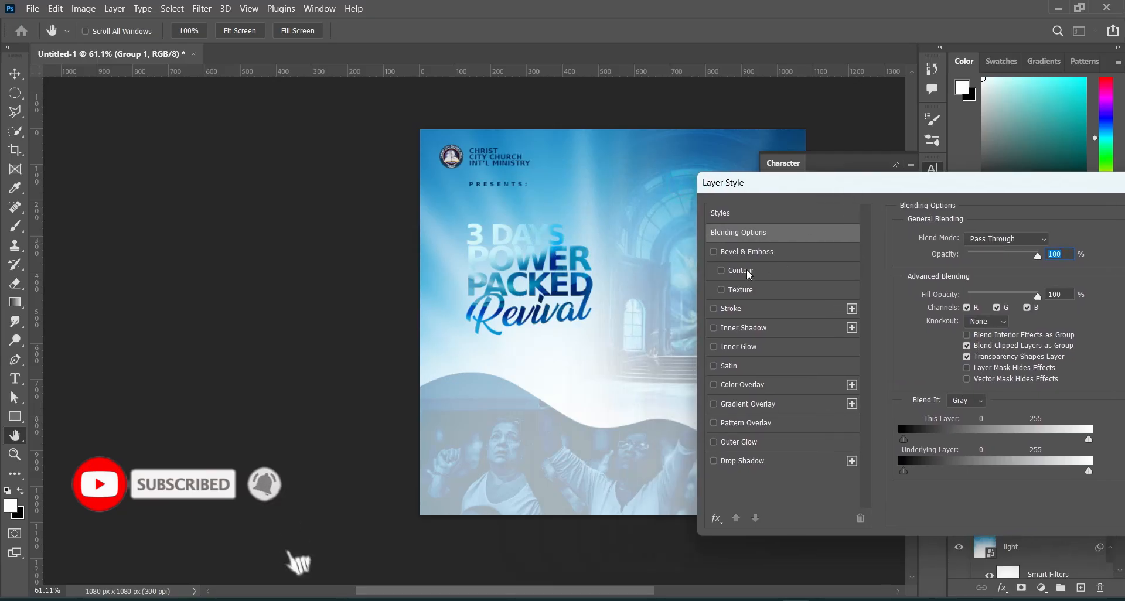
click(759, 252)
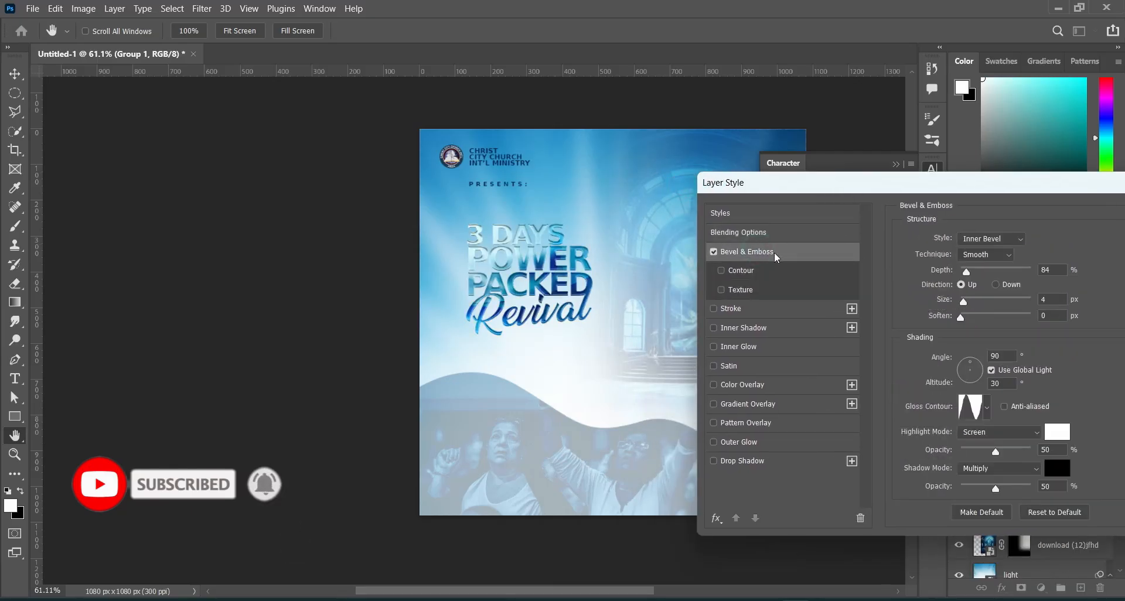
click(1037, 270)
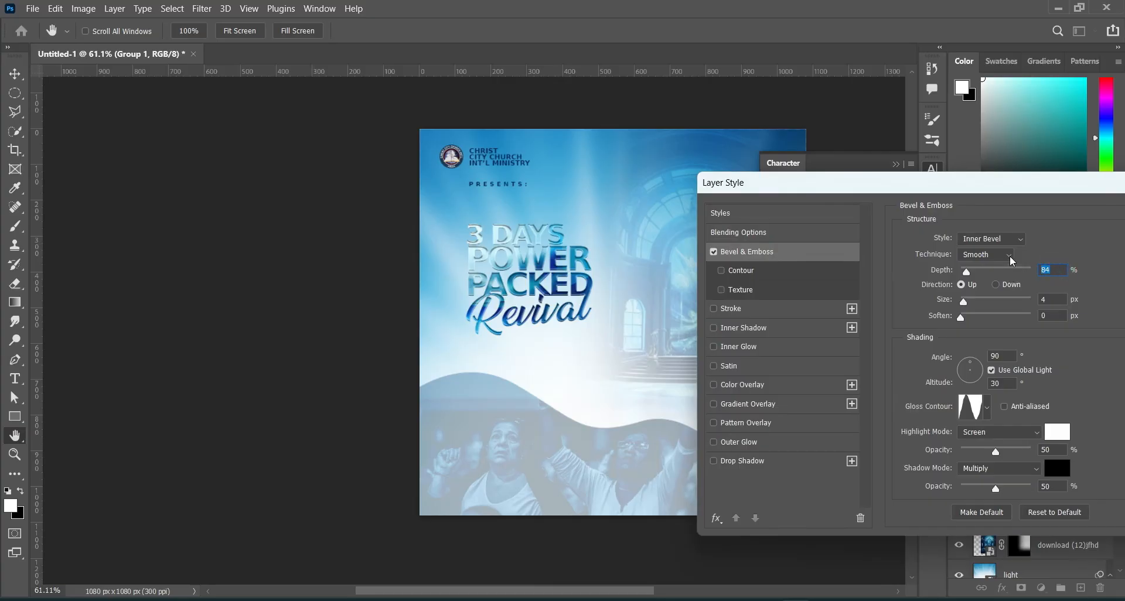
click(1009, 255)
click(972, 267)
click(1053, 301)
Use the Ring gloss contour and a 90° lighting angle for the title group's bevel
click(993, 408)
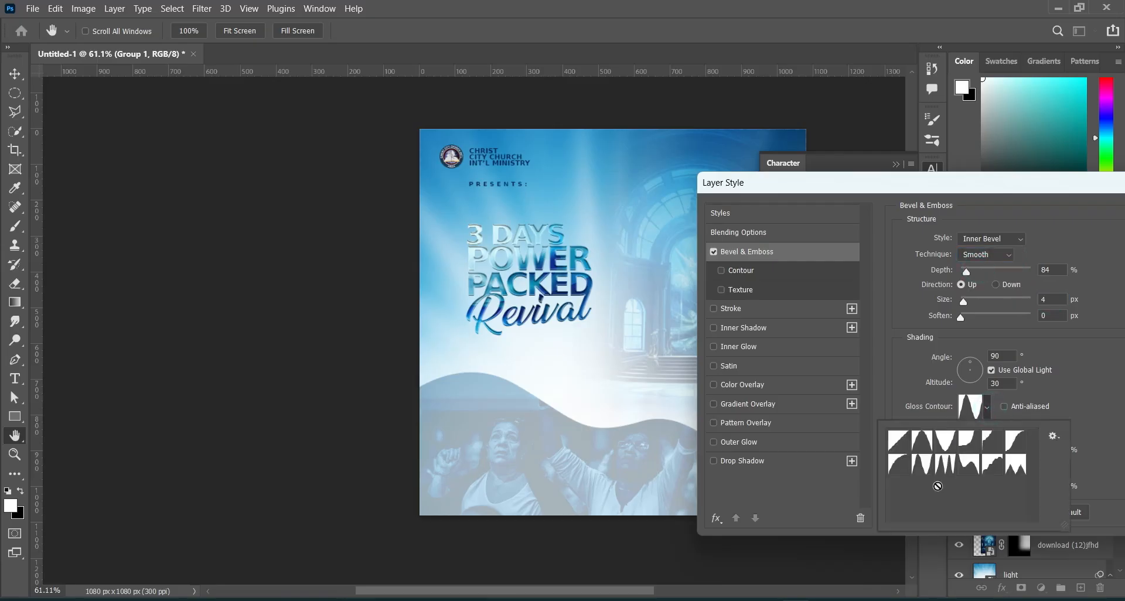
click(925, 470)
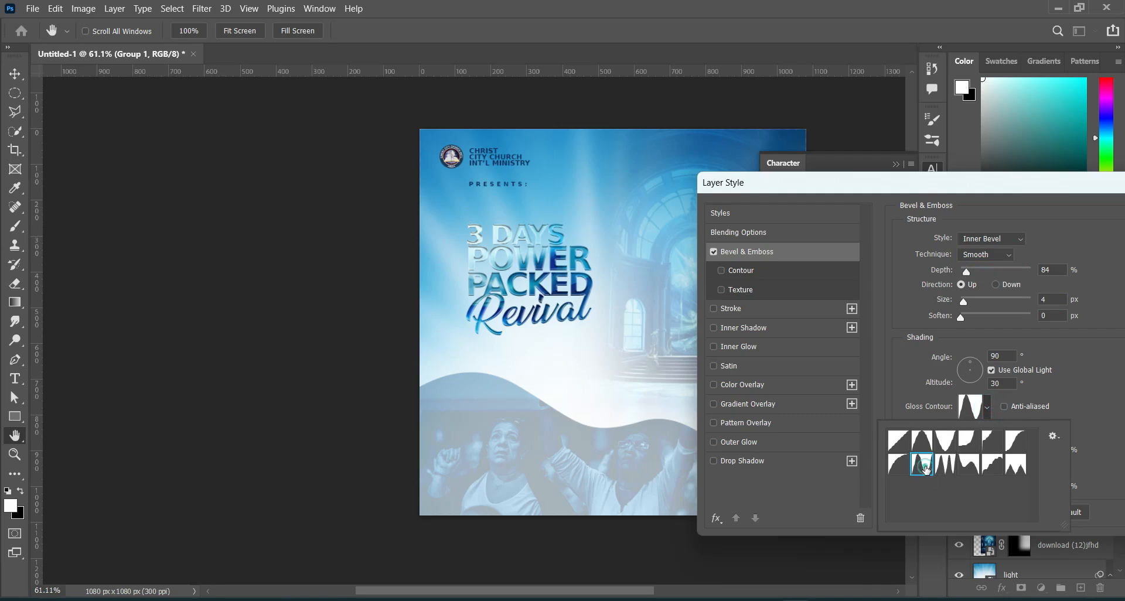
click(1099, 386)
click(1000, 355)
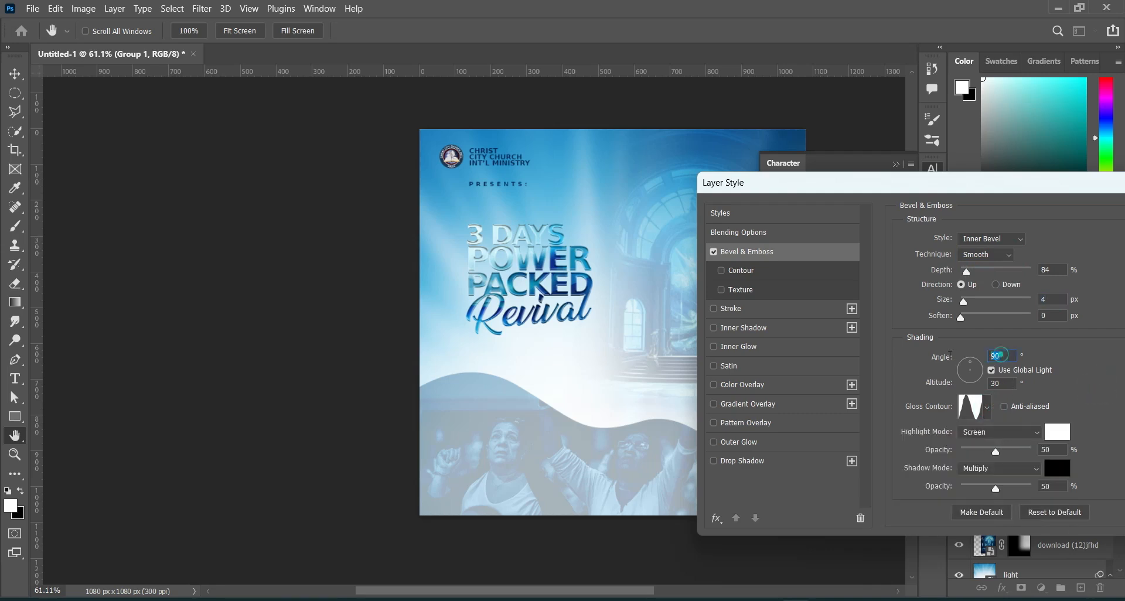
mouse_move(949, 188)
mouse_down()
mouse_move(949, 175)
mouse_move(933, 190)
mouse_up()
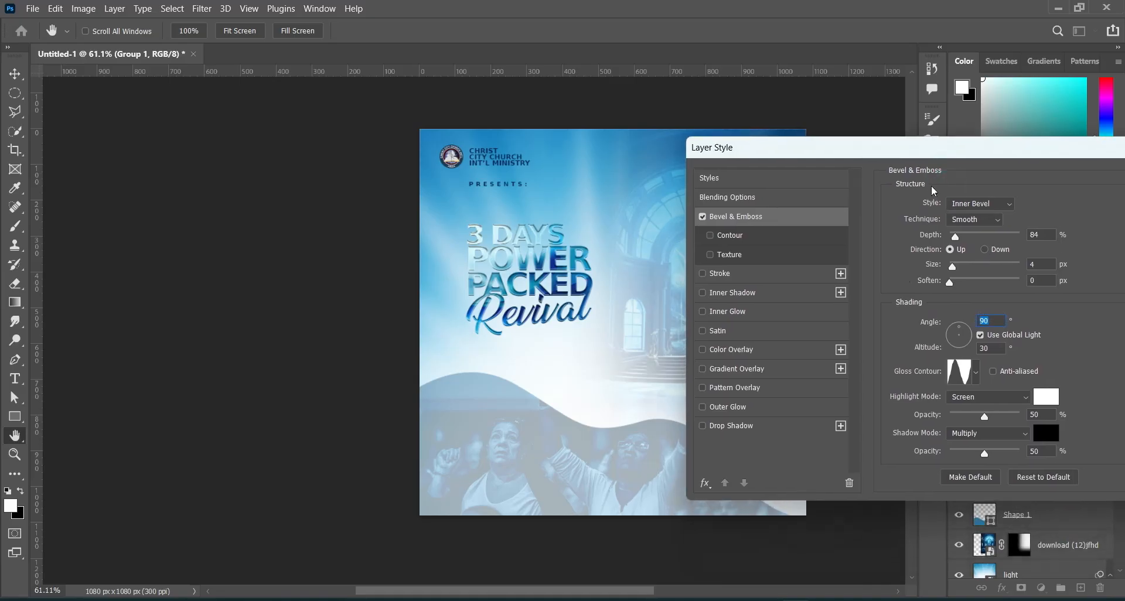
Add a black Drop Shadow to the title group in Normal mode with 100% opacity, 1 px distance, 0% spread and 4 px size
click(741, 427)
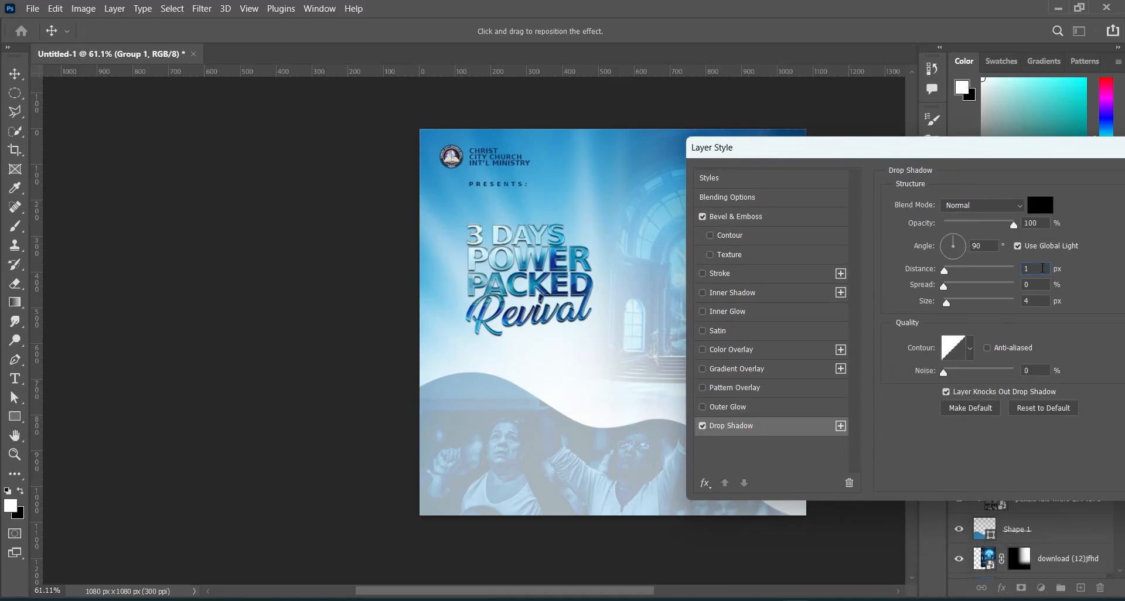
click(1036, 268)
drag(1036, 268, 1019, 267)
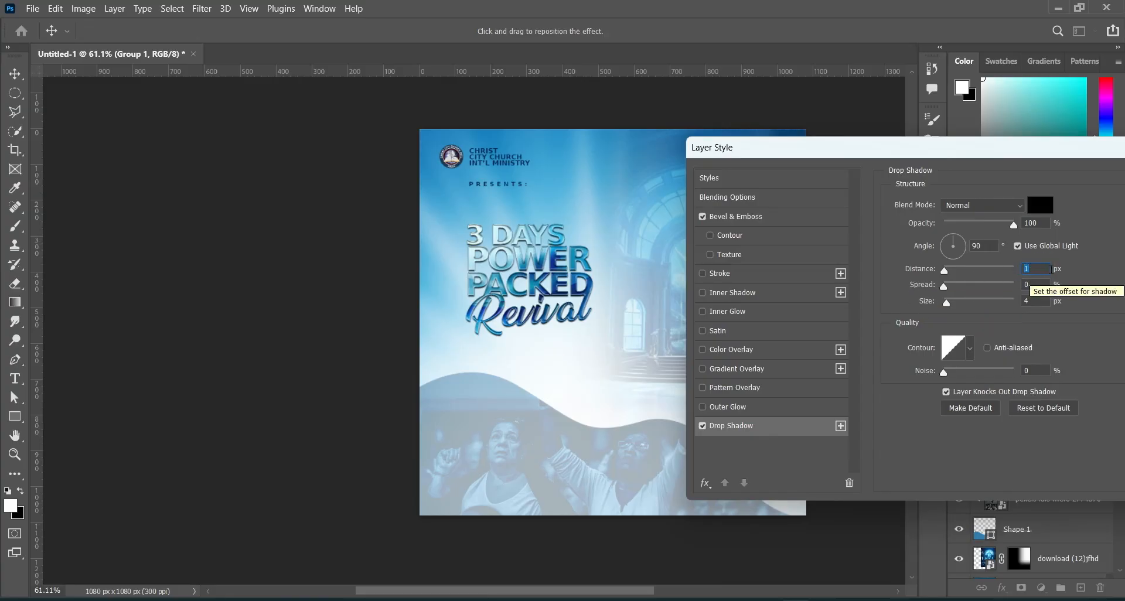
click(1033, 270)
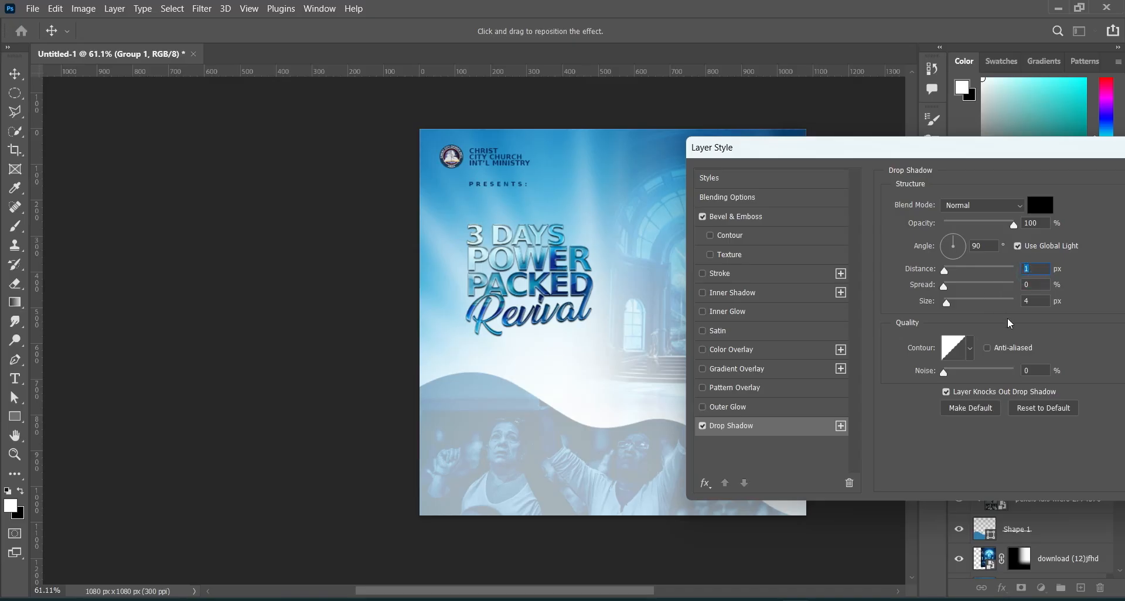
click(1028, 285)
click(1034, 301)
drag(804, 147, 631, 149)
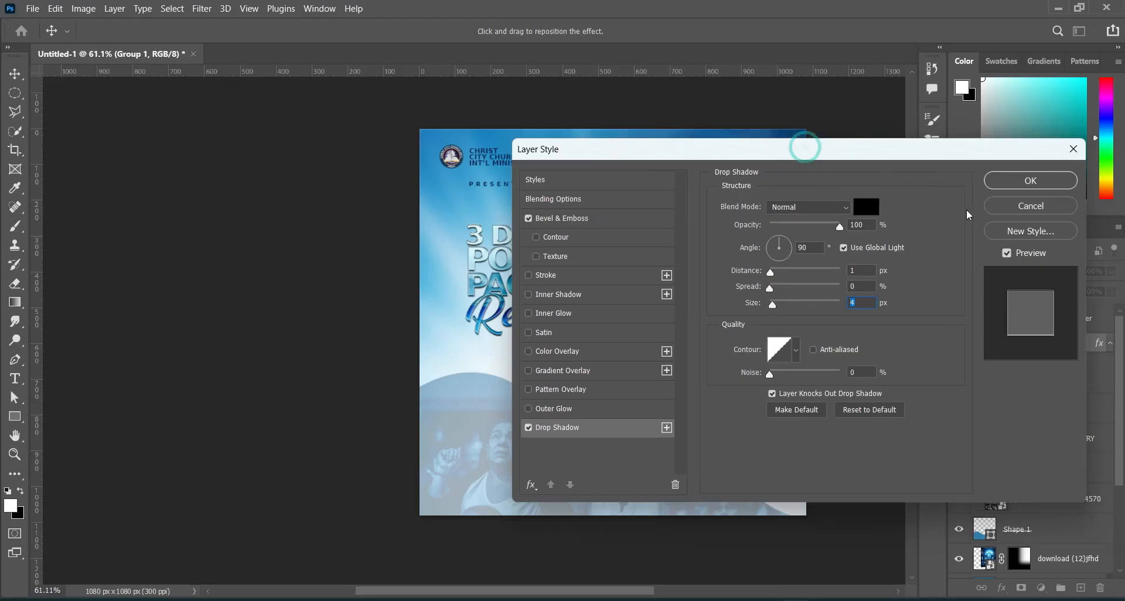
click(1010, 185)
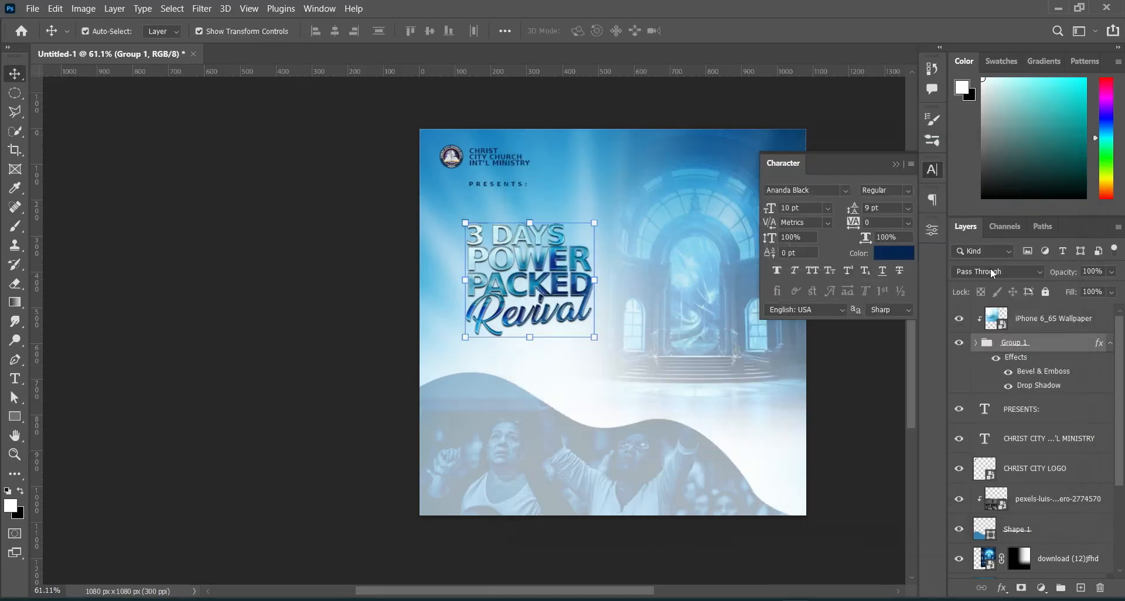
Copy the word THEME: from NIGHT OF GLORY.txt and return to the flyer
click(896, 164)
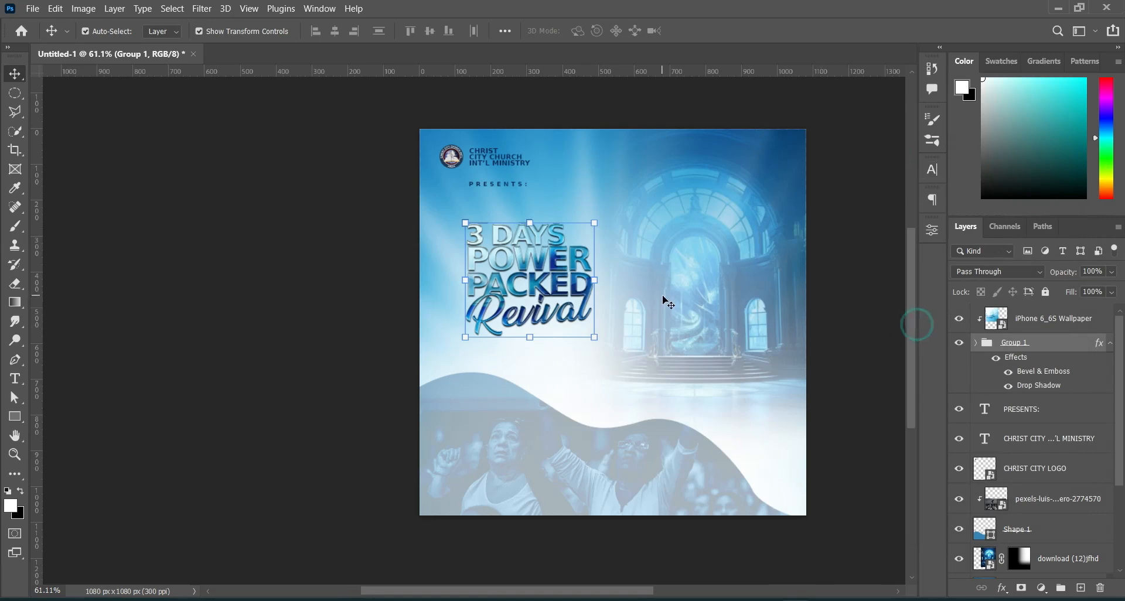
scroll(665, 297, up, 1)
key(alt+Tab)
drag(170, 360, 204, 361)
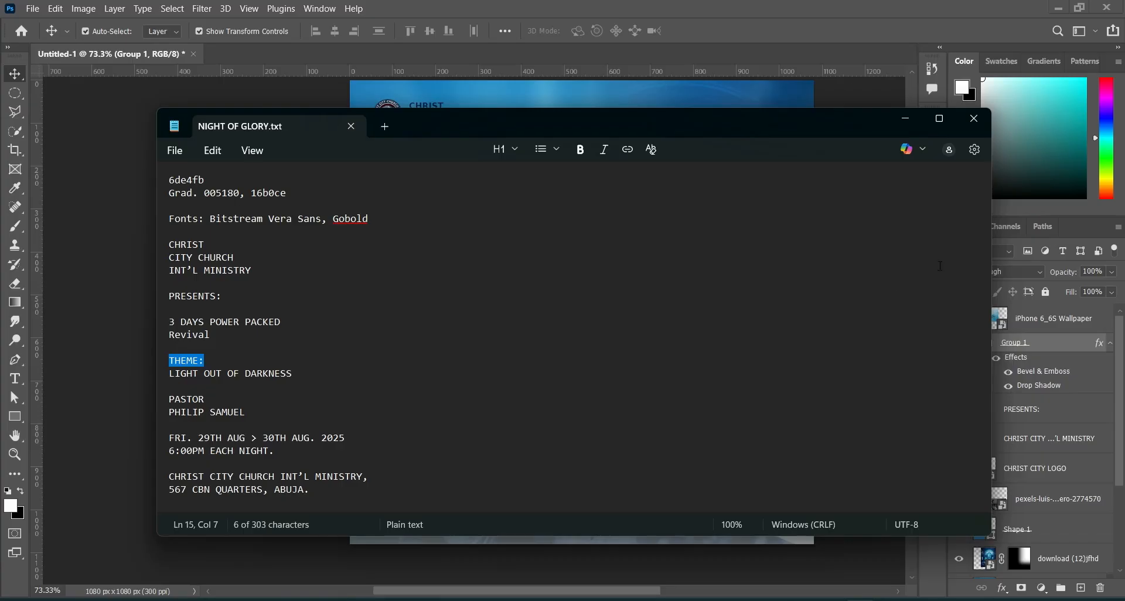
click(907, 117)
Add THEME: as a text line below Revival and put its layer above the wallpaper image, released from the clipping mask
click(15, 379)
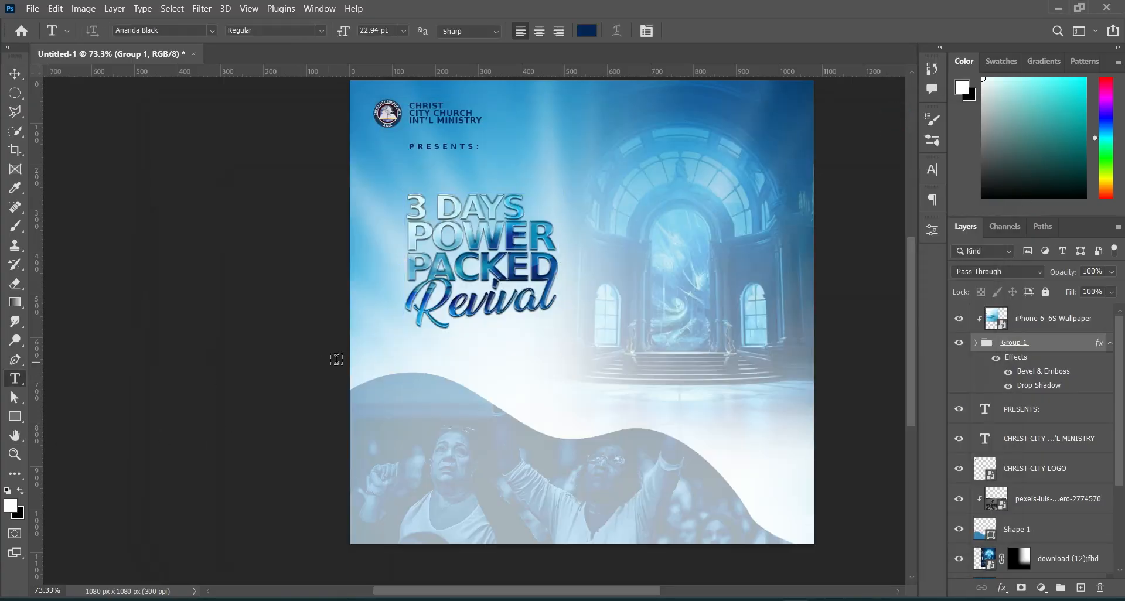
click(420, 357)
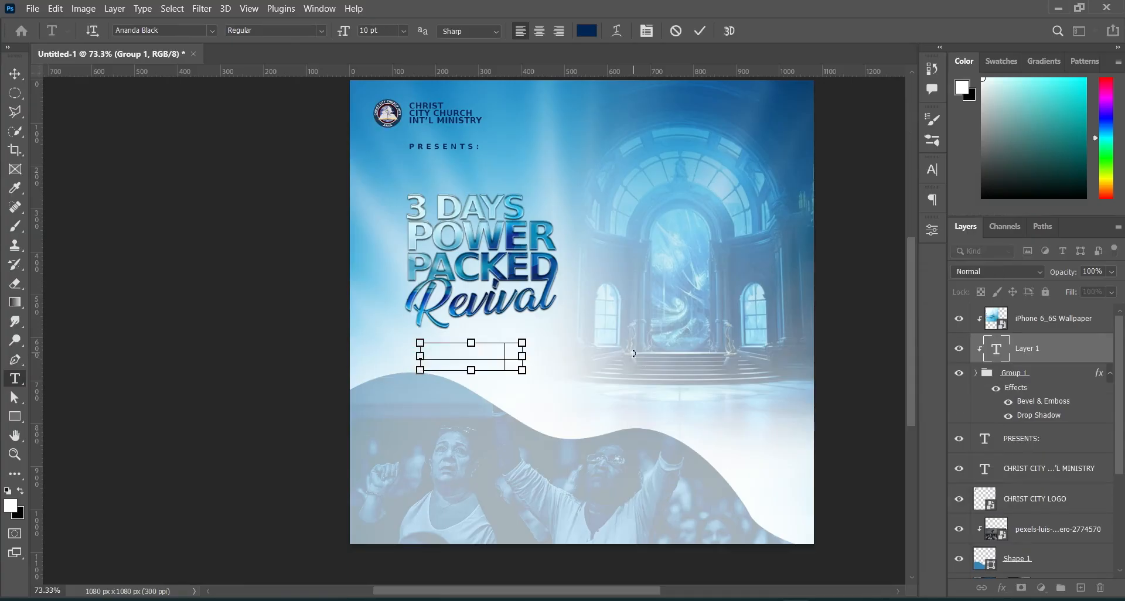
click(701, 30)
drag(1024, 353, 1018, 315)
key(ctrl+alt+g)
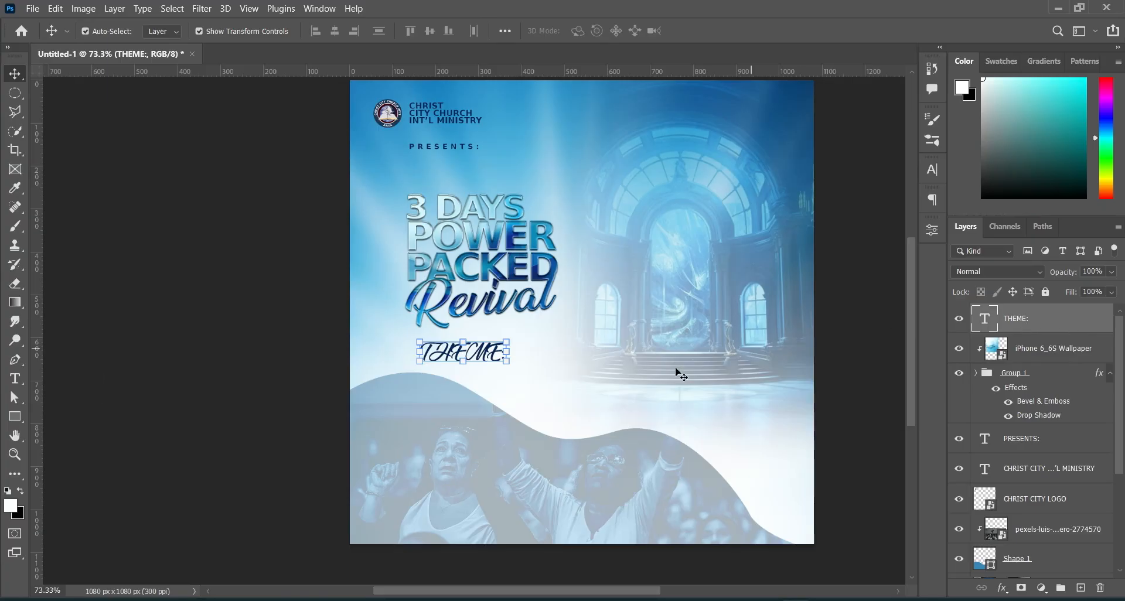
Copy the font name Bitstream Vera Sans from NIGHT OF GLORY.txt and return to the flyer
click(13, 380)
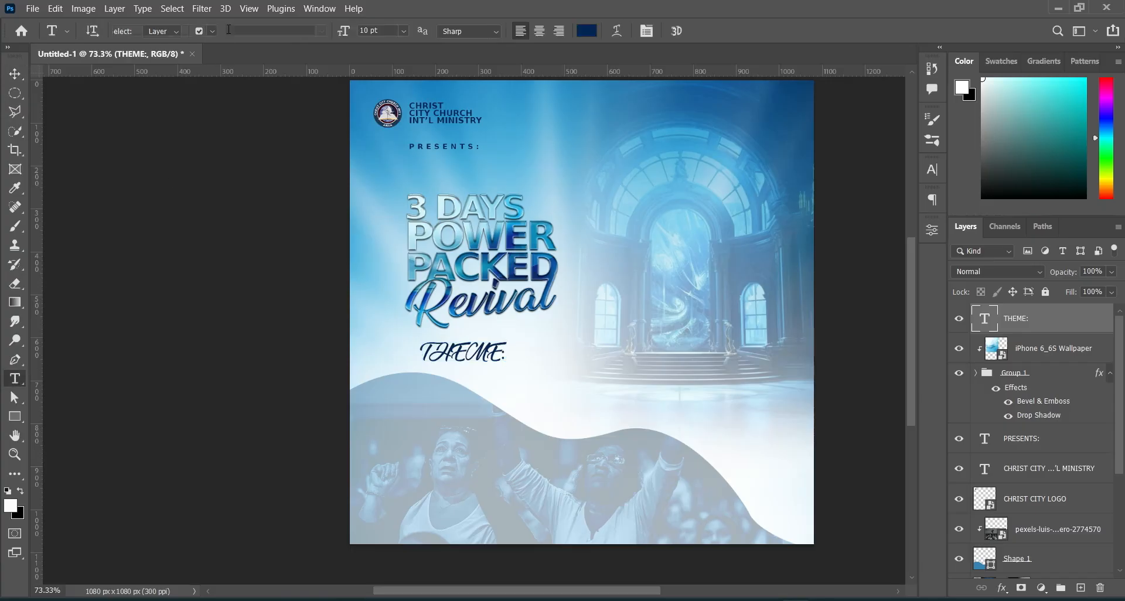
click(212, 31)
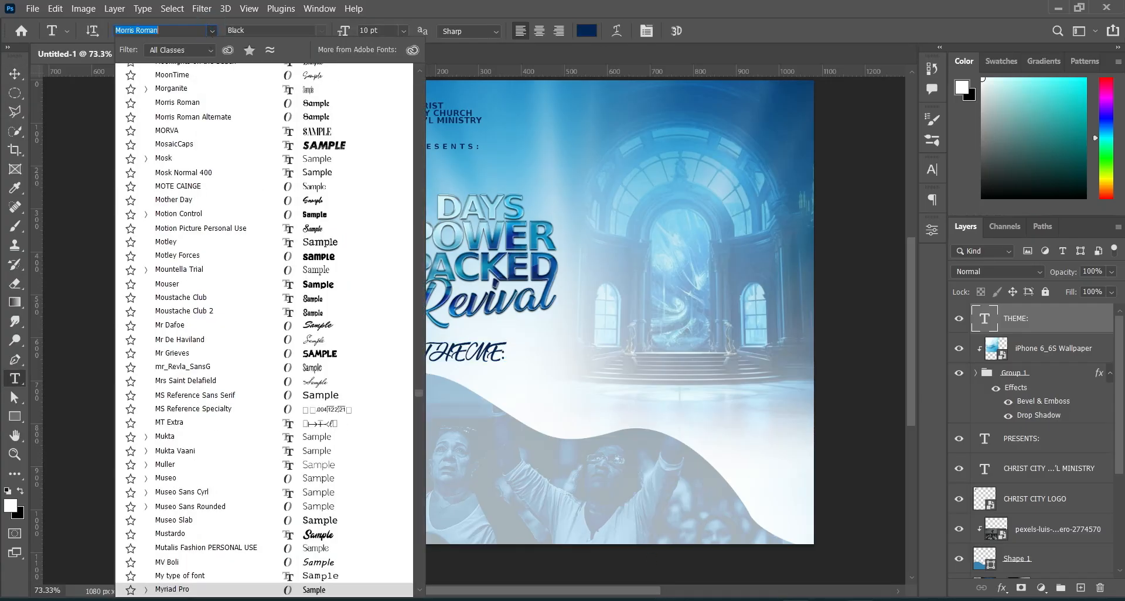
key(alt+Tab)
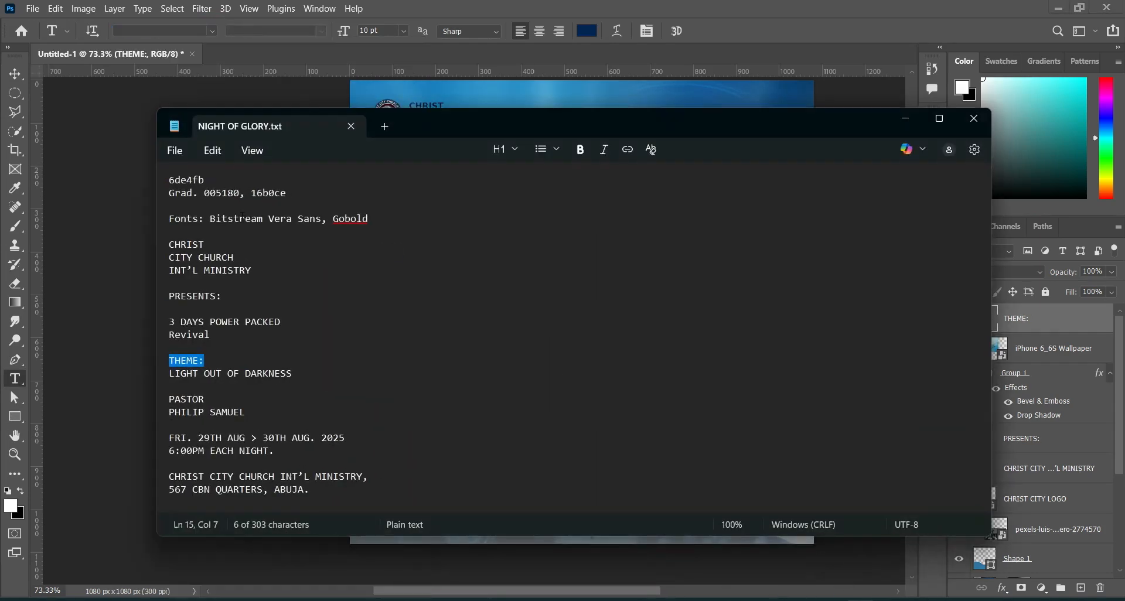
drag(210, 218, 297, 218)
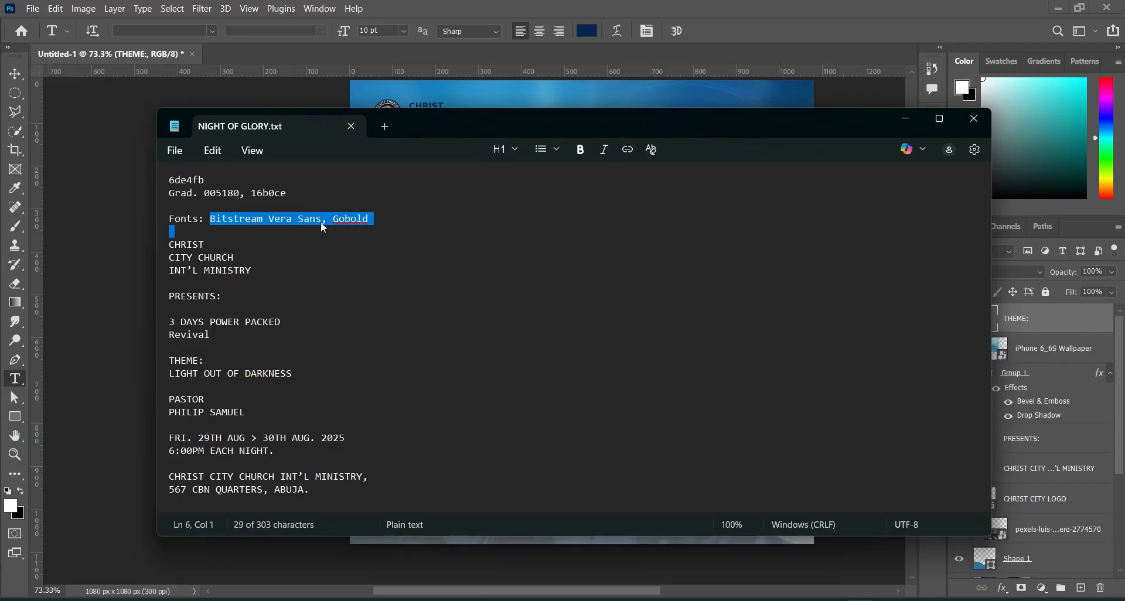
click(319, 219)
drag(322, 219, 212, 219)
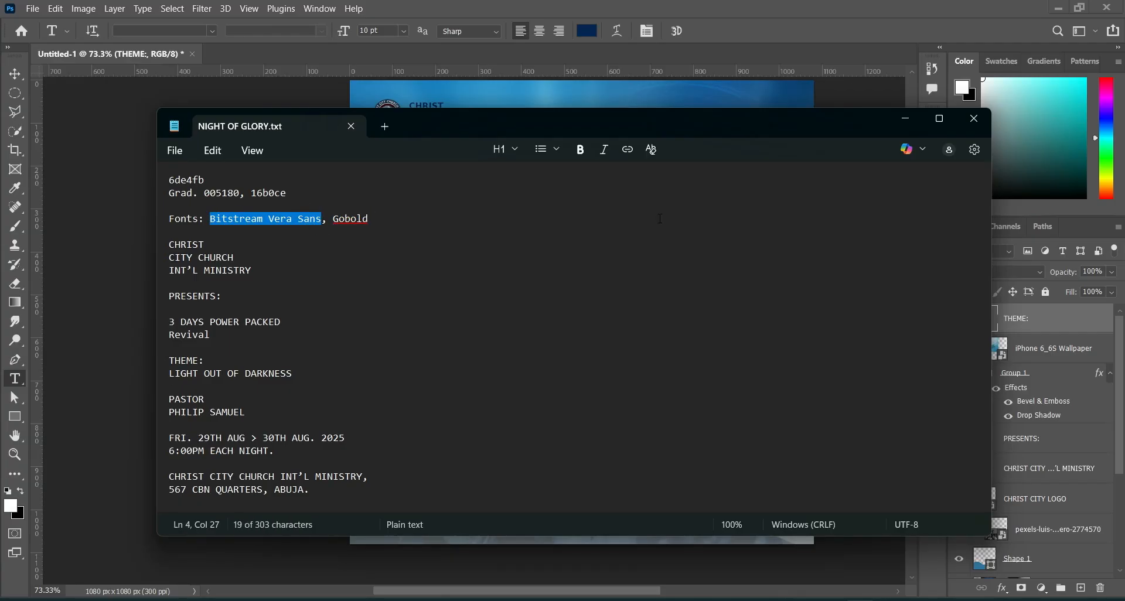
click(895, 116)
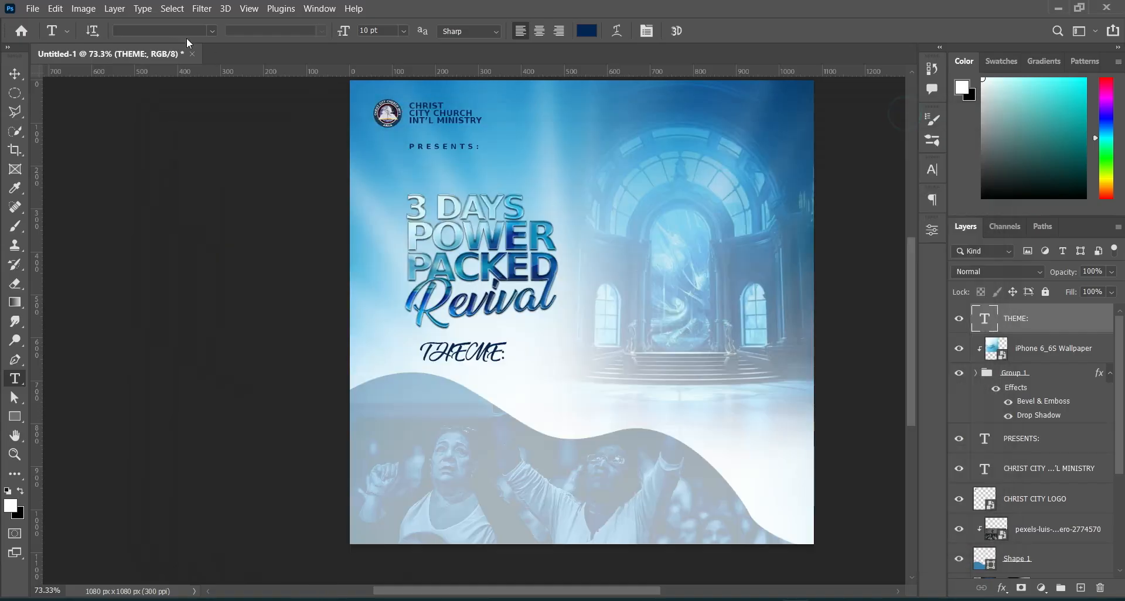
Set the font of the THEME: text to Bitstream Vera Sans Bold
click(212, 34)
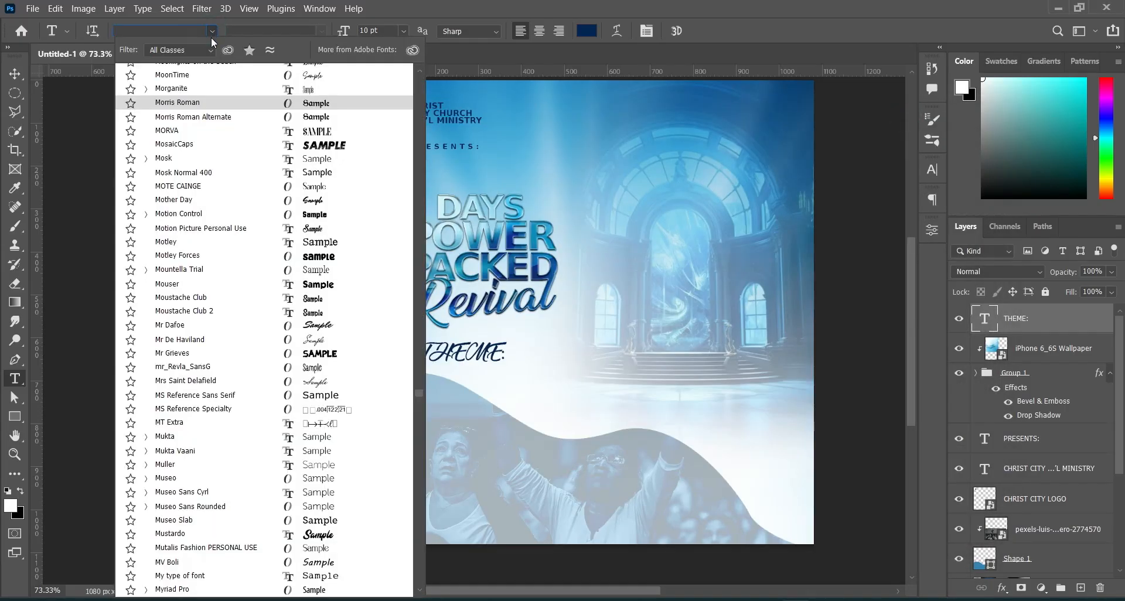
text(Bitstream Vera Sans)
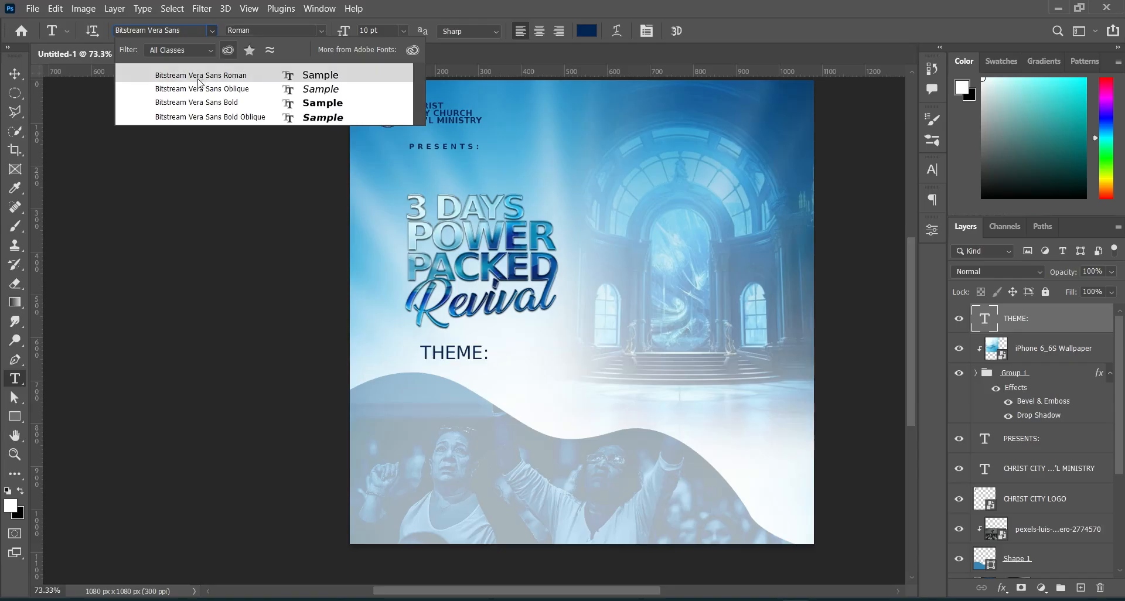
click(189, 103)
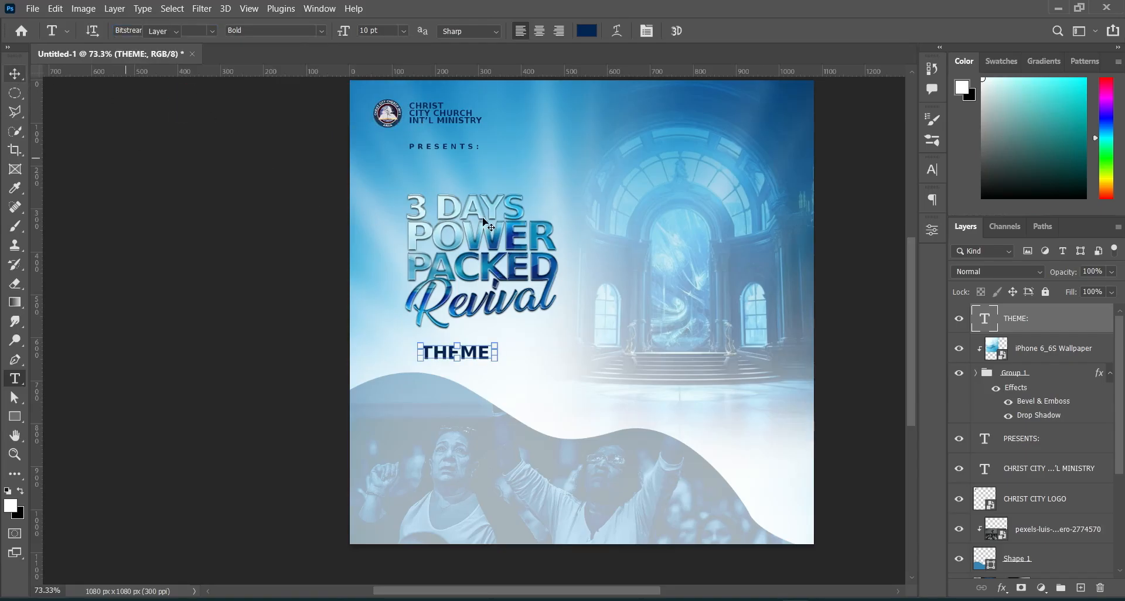
Widen the tracking of the THEME: text to 460 and scale the line down proportionally to about 36%
click(15, 75)
click(932, 169)
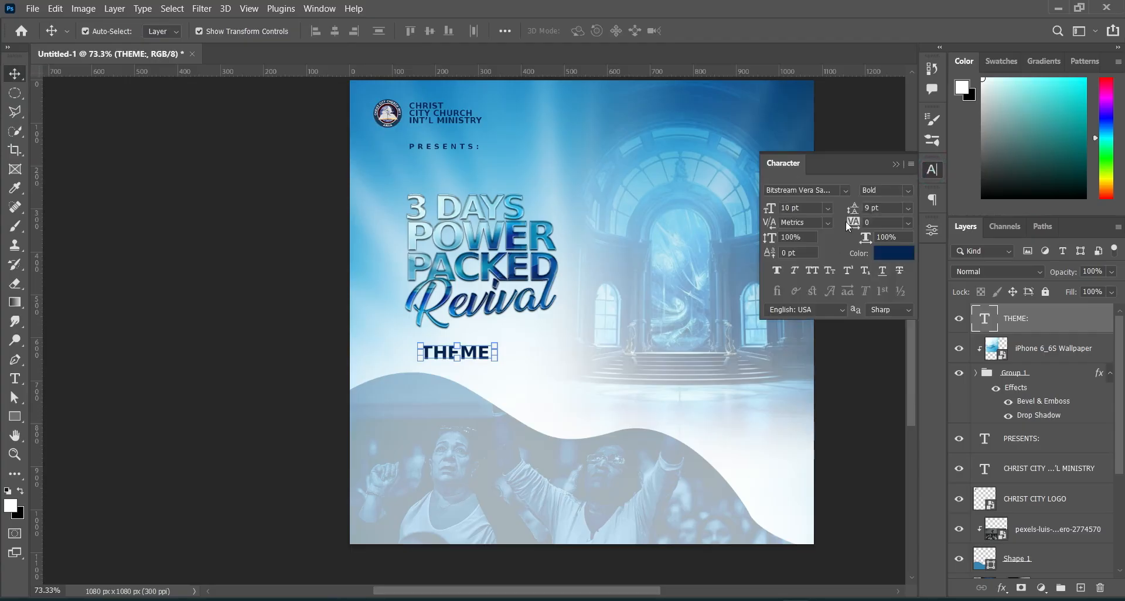
drag(850, 222, 863, 229)
drag(539, 355, 466, 361)
click(725, 30)
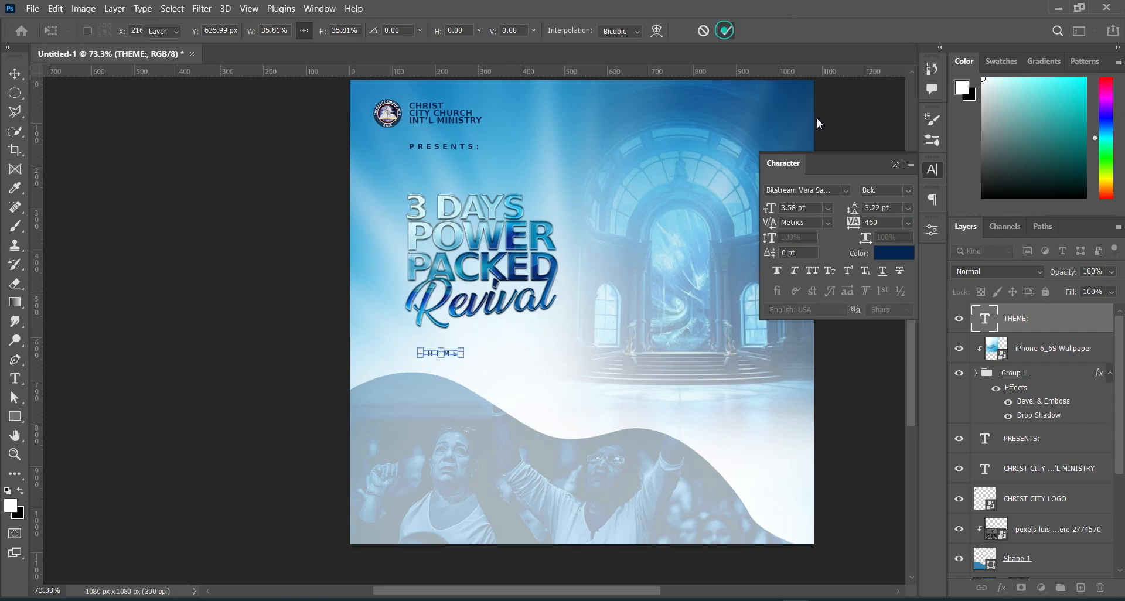
Confirm the THEME: text's transform and copy LIGHT OUT OF from the NIGHT OF GLORY.txt notes in Notepad
click(871, 127)
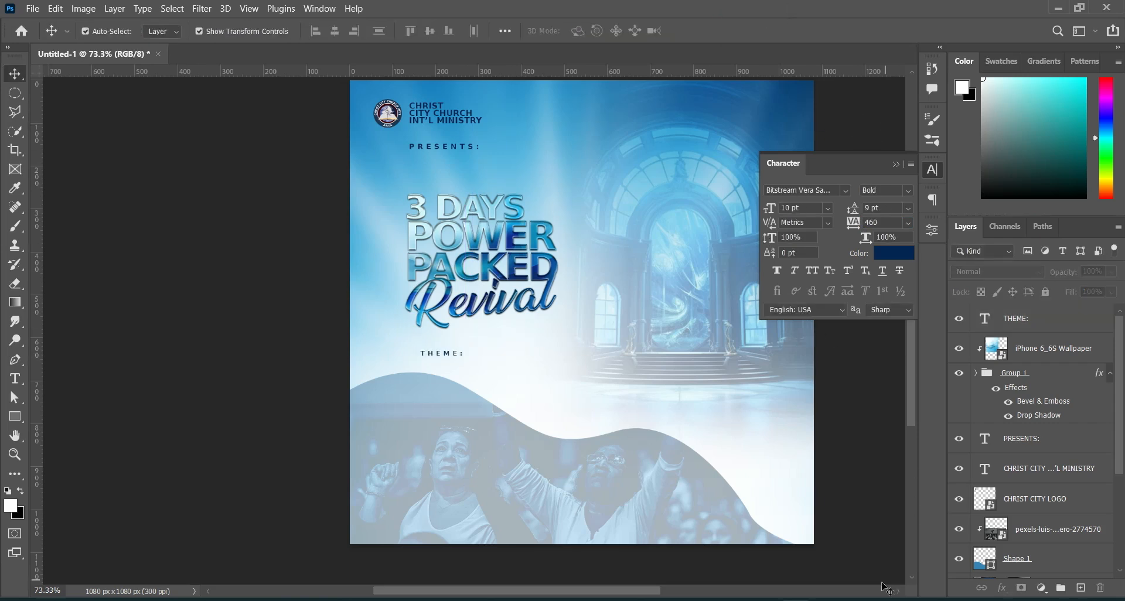
key(alt+Tab)
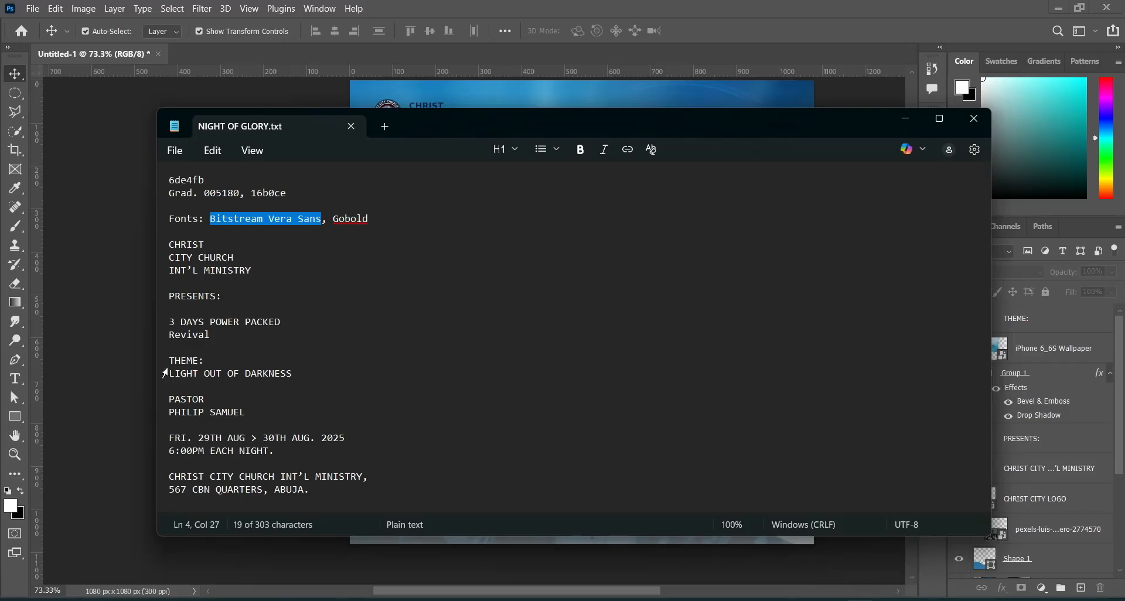
drag(170, 373, 242, 379)
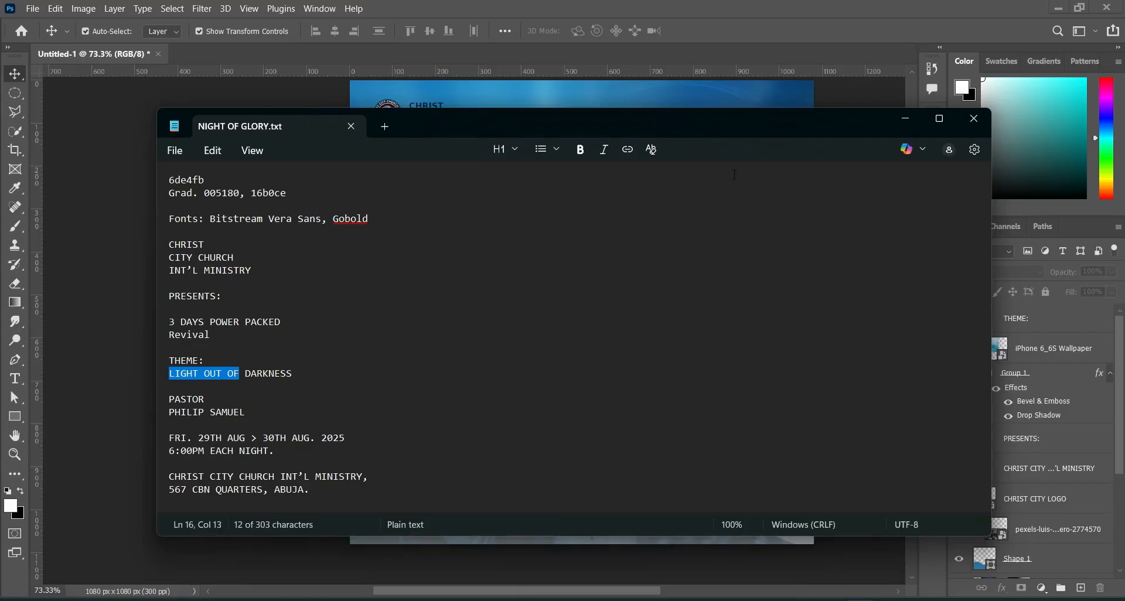
click(917, 124)
Draw a white rectangle about 434 by 151 px just below the THEME: text in Photoshop
click(15, 417)
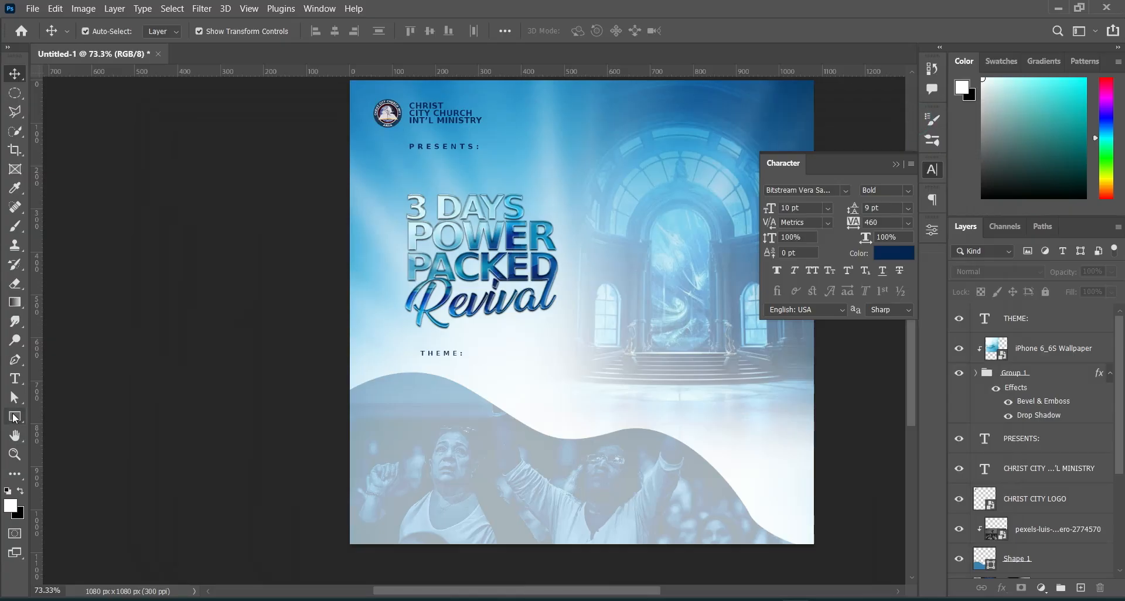
click(409, 368)
drag(408, 367, 593, 431)
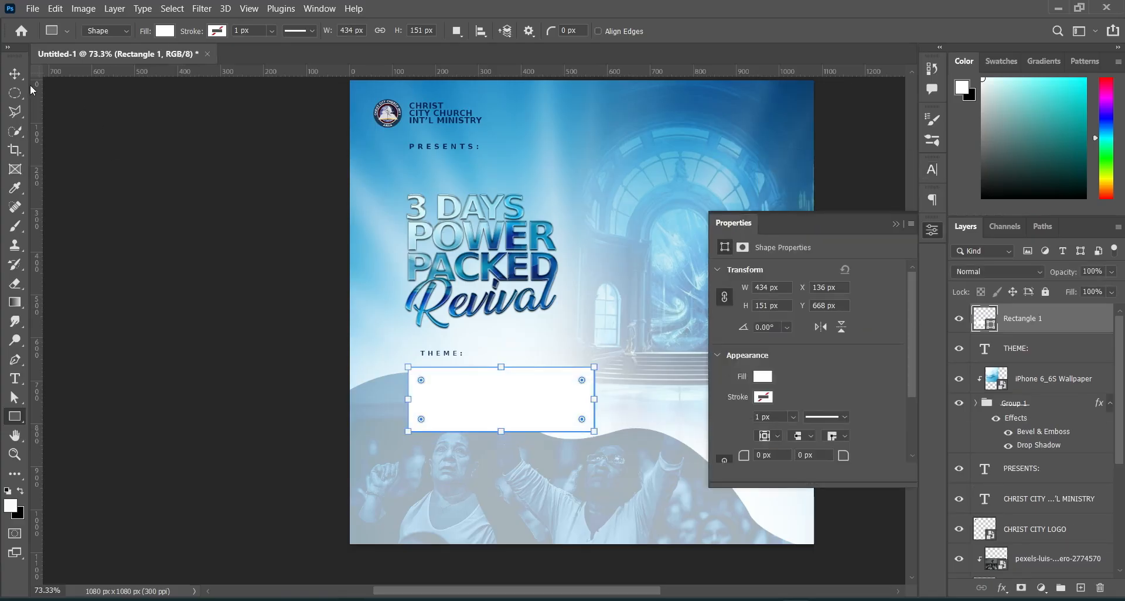
Align the THEME: text and the rectangle with the headline's left edge, placing the rectangle at about X 134, Y 675 px
key(ctrl+t)
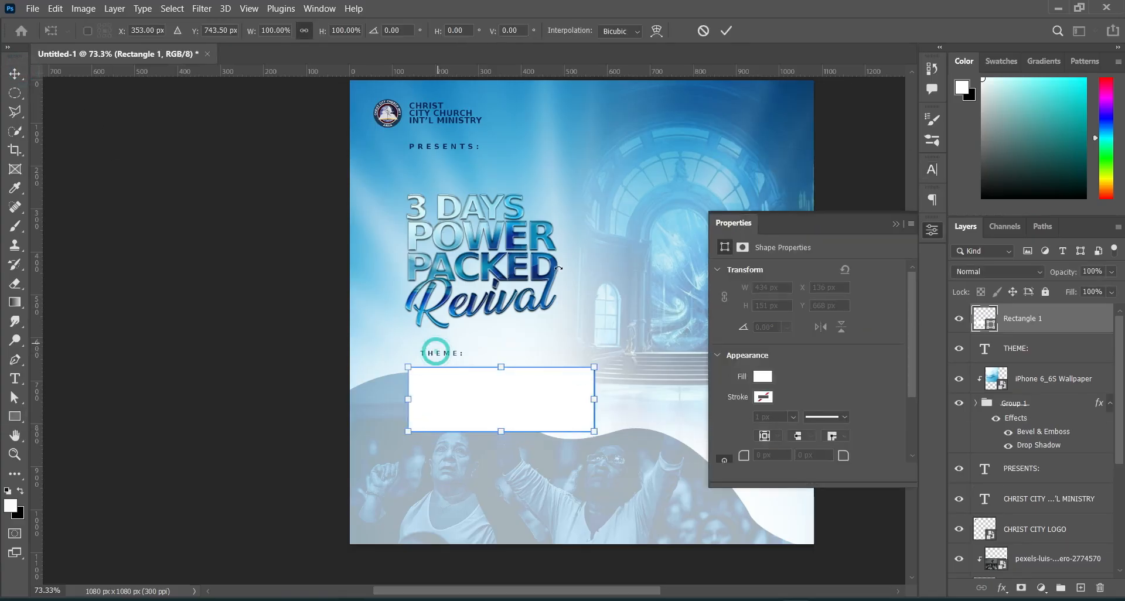
click(724, 33)
key(v)
drag(439, 357, 437, 390)
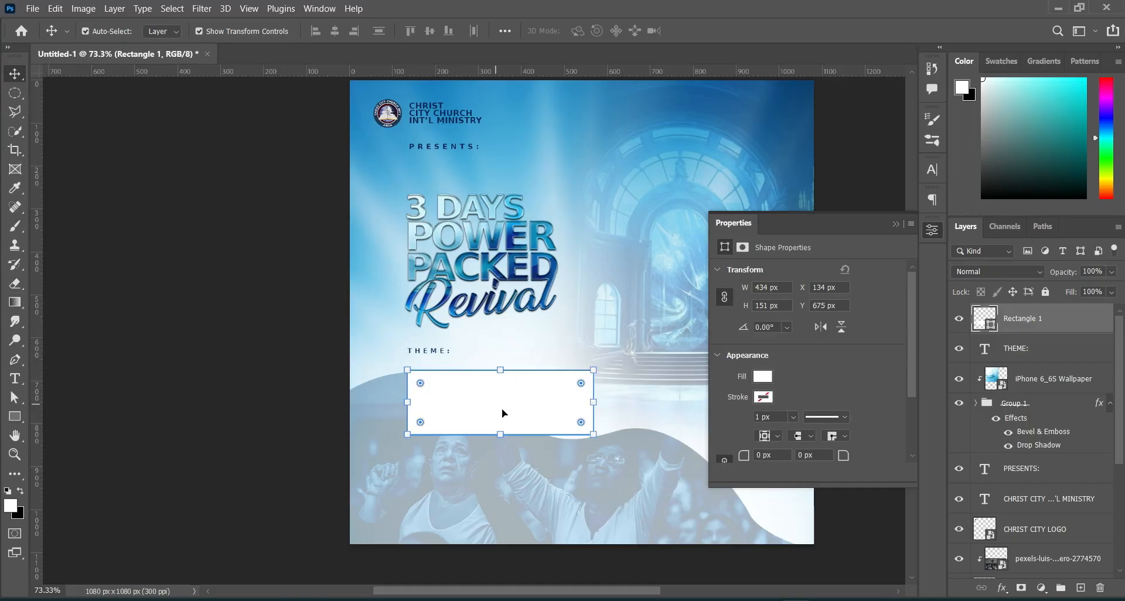
Apply a reversed linear Gradient Overlay to the rectangle at 0°, using the colours 005180 and 16b0ce listed in the Notepad notes
click(1004, 588)
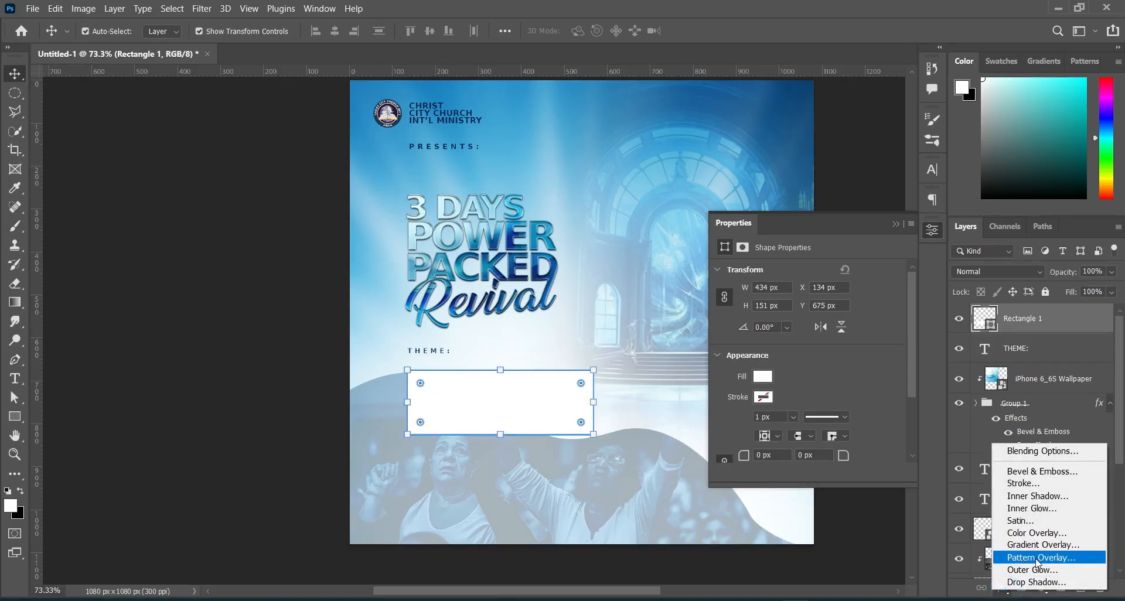
key(Escape)
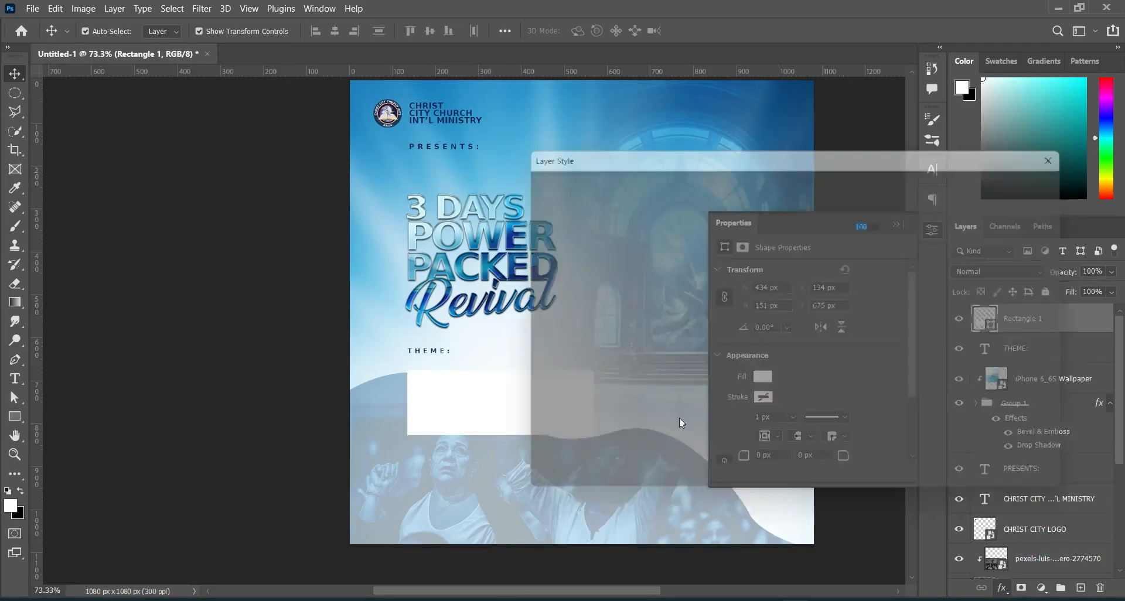
drag(690, 152, 788, 149)
click(894, 235)
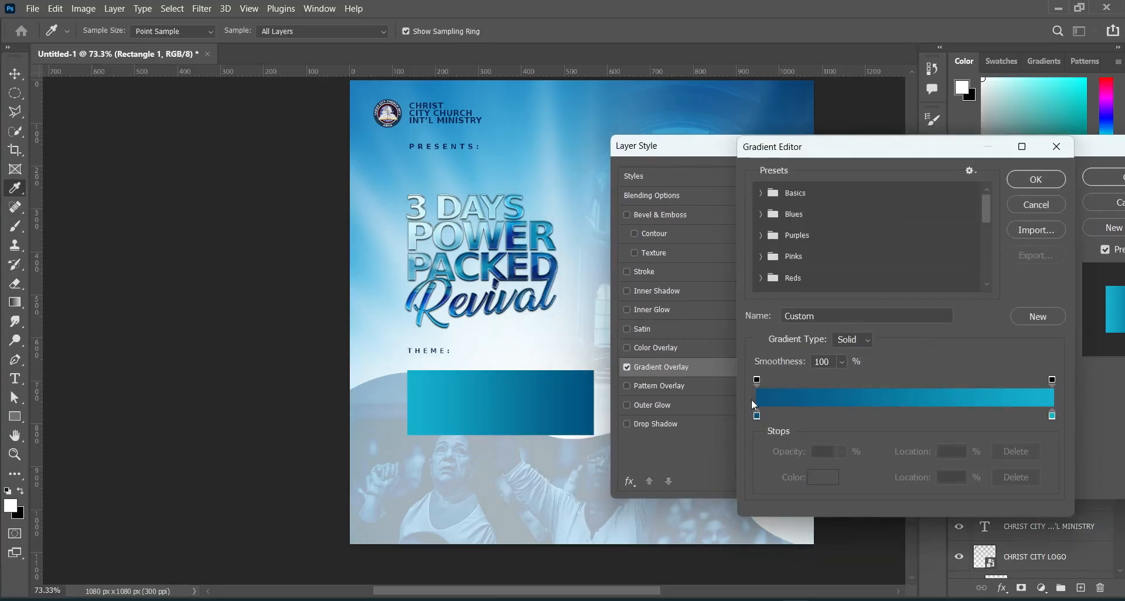
double_click(757, 416)
key(alt+Tab)
drag(205, 193, 291, 205)
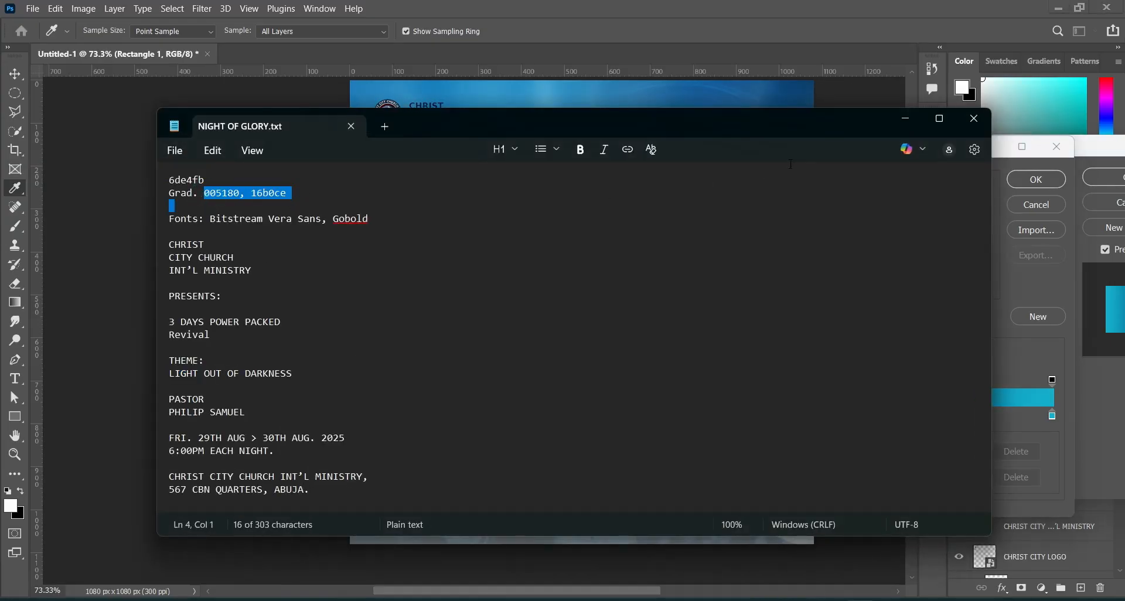
click(905, 120)
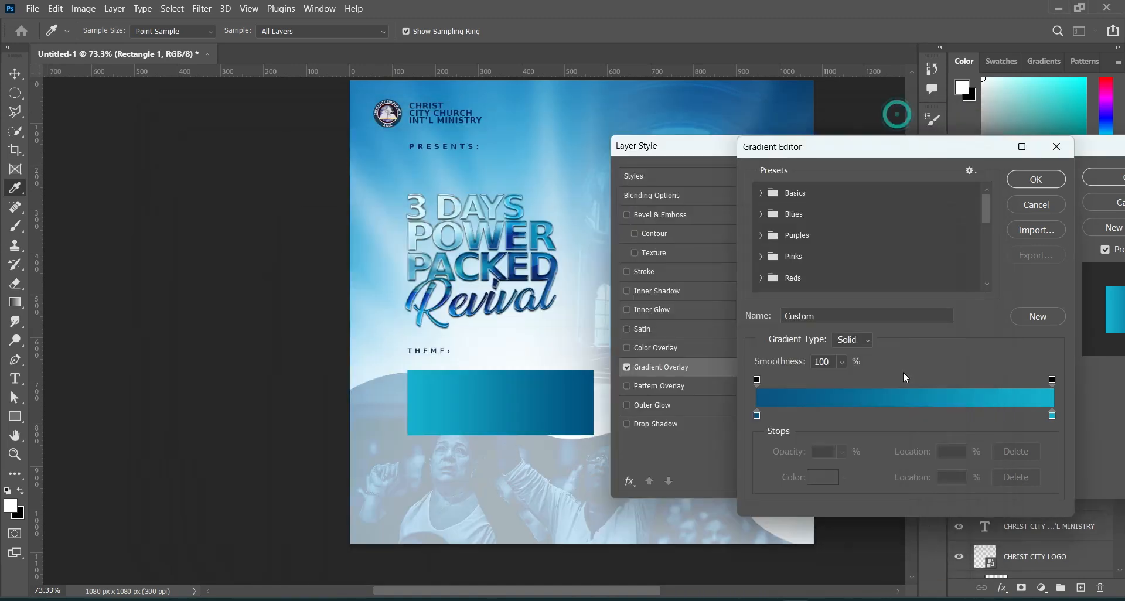
click(1035, 179)
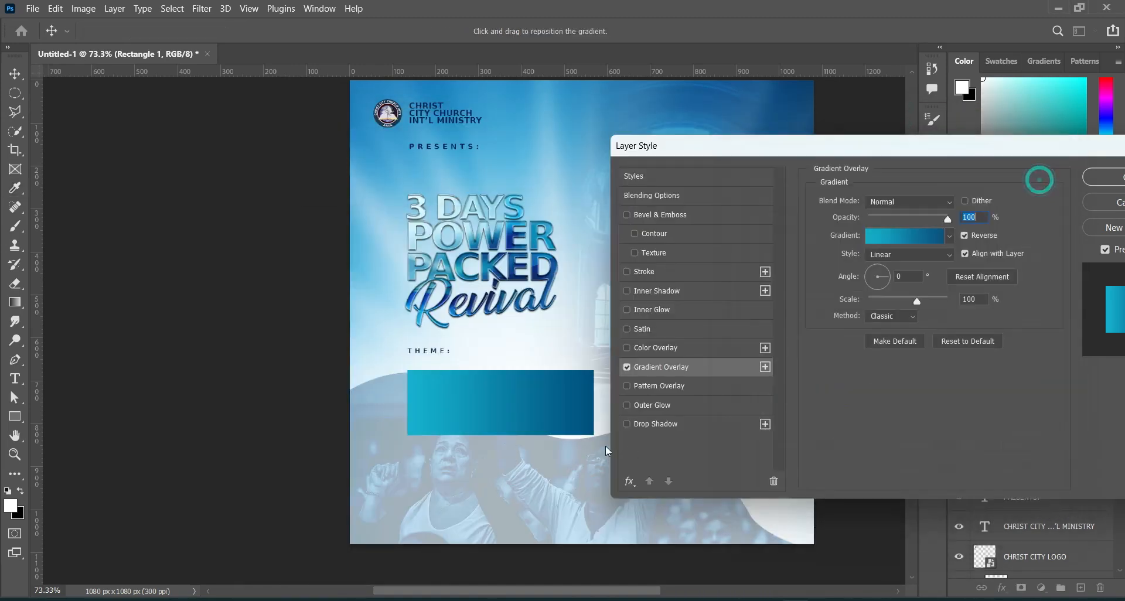
click(1103, 178)
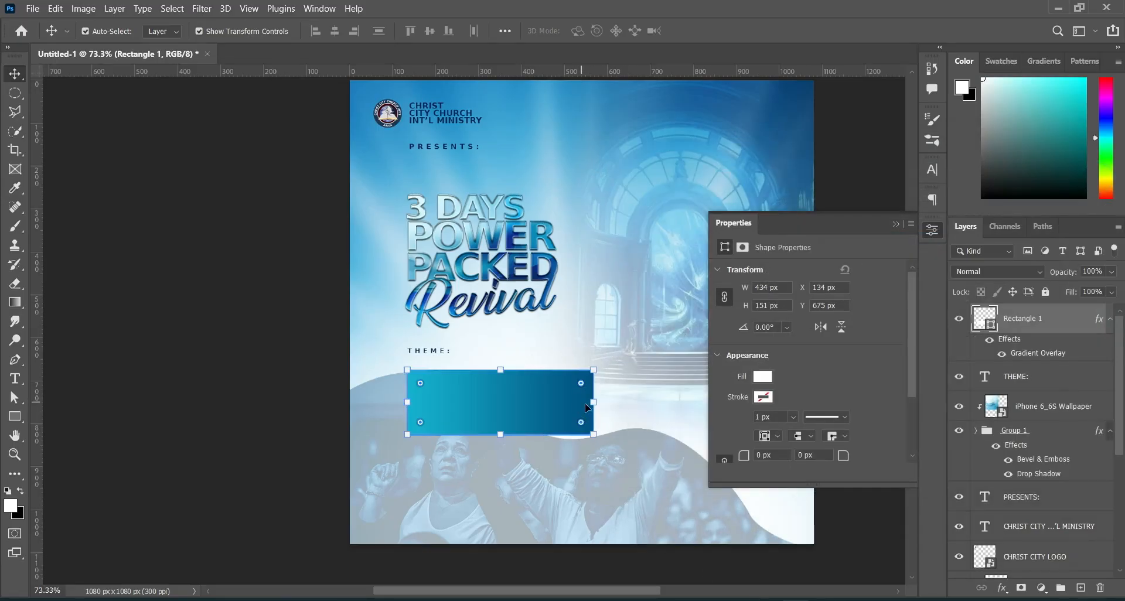
Narrow the rectangle from its right side to about 384 px wide and apply the transform
drag(598, 404, 573, 402)
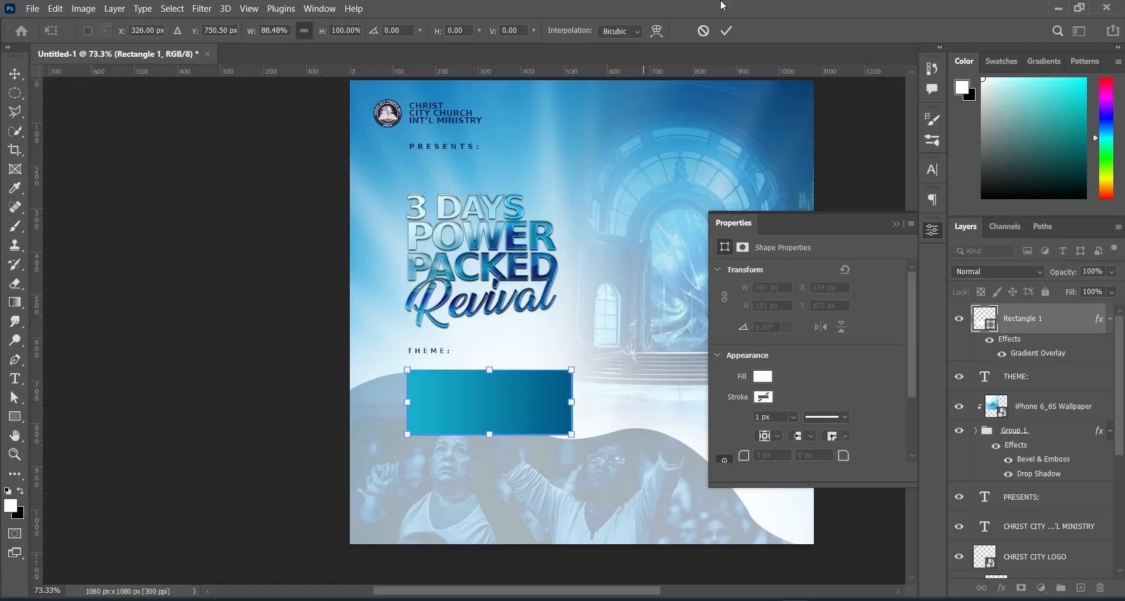
click(726, 33)
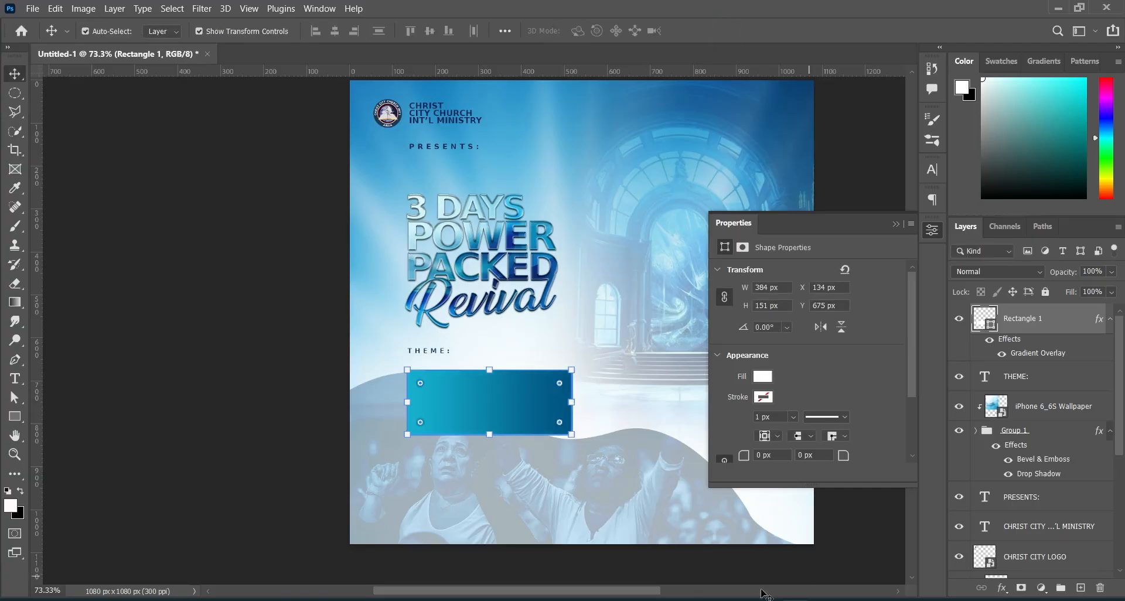
mouse_move(859, 600)
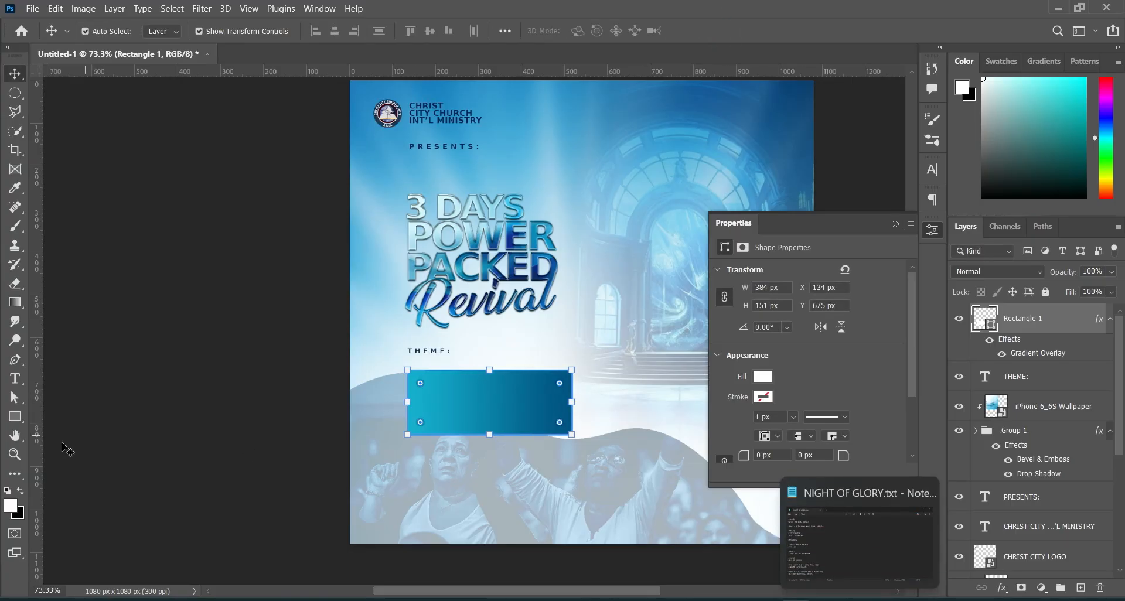
Add a new LIGHT OUT OF text in 10 pt Bitstream Vera Sans and place it in the upper part of the gradient rectangle
click(14, 378)
click(547, 326)
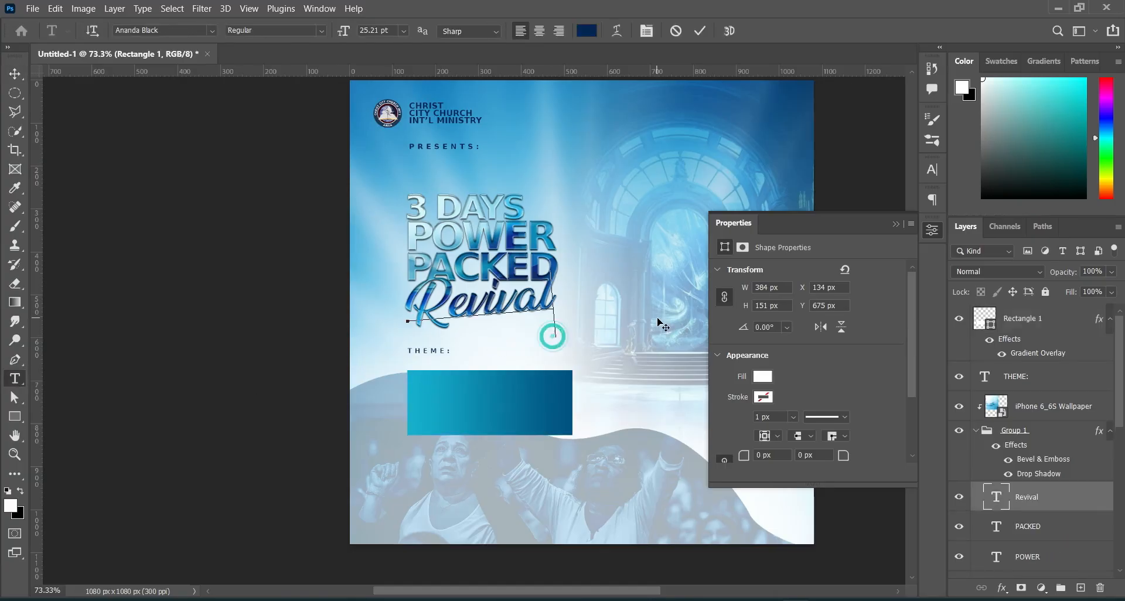
click(701, 32)
click(601, 473)
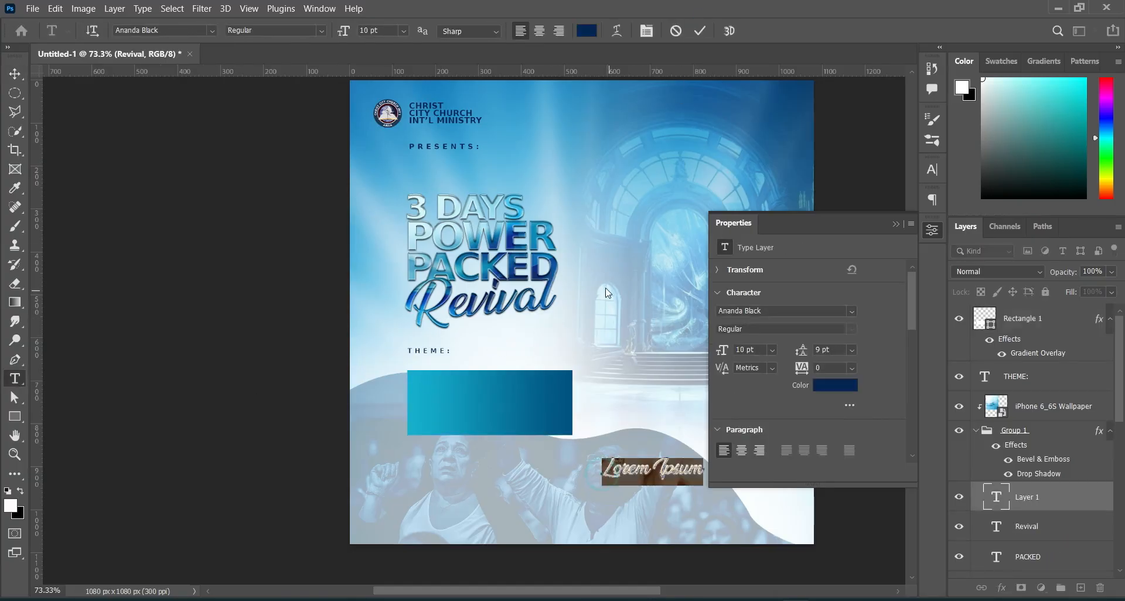
click(212, 31)
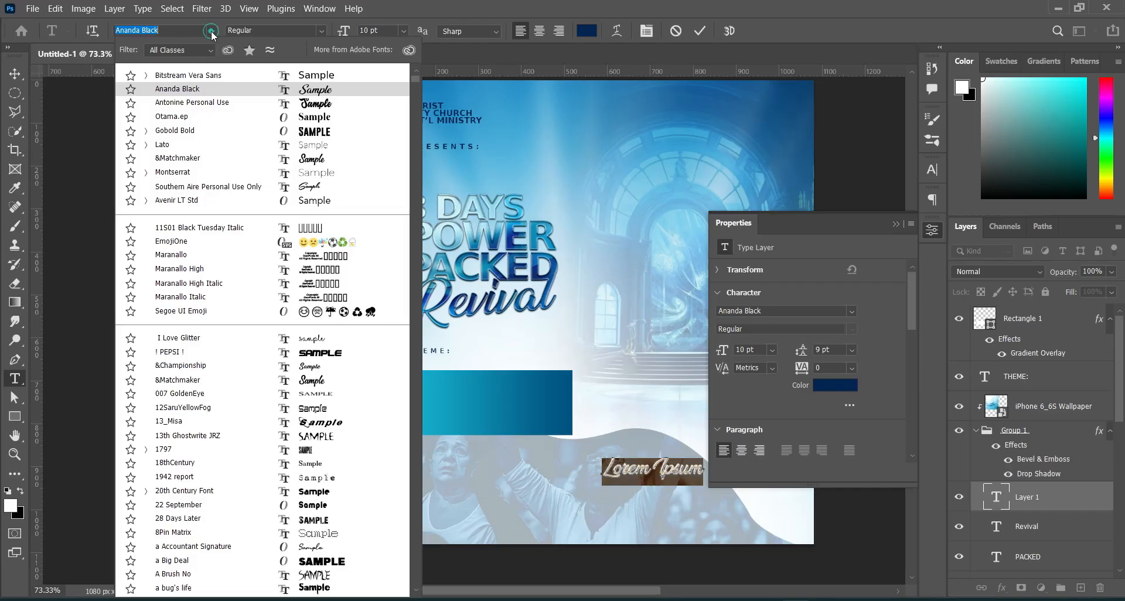
click(188, 76)
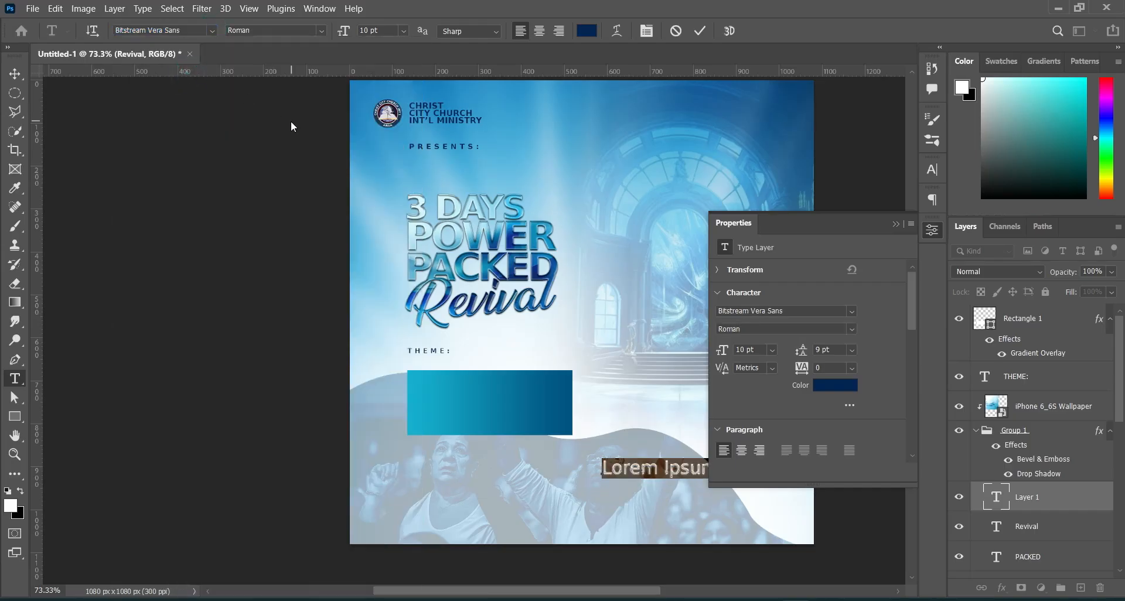
key(ctrl+v)
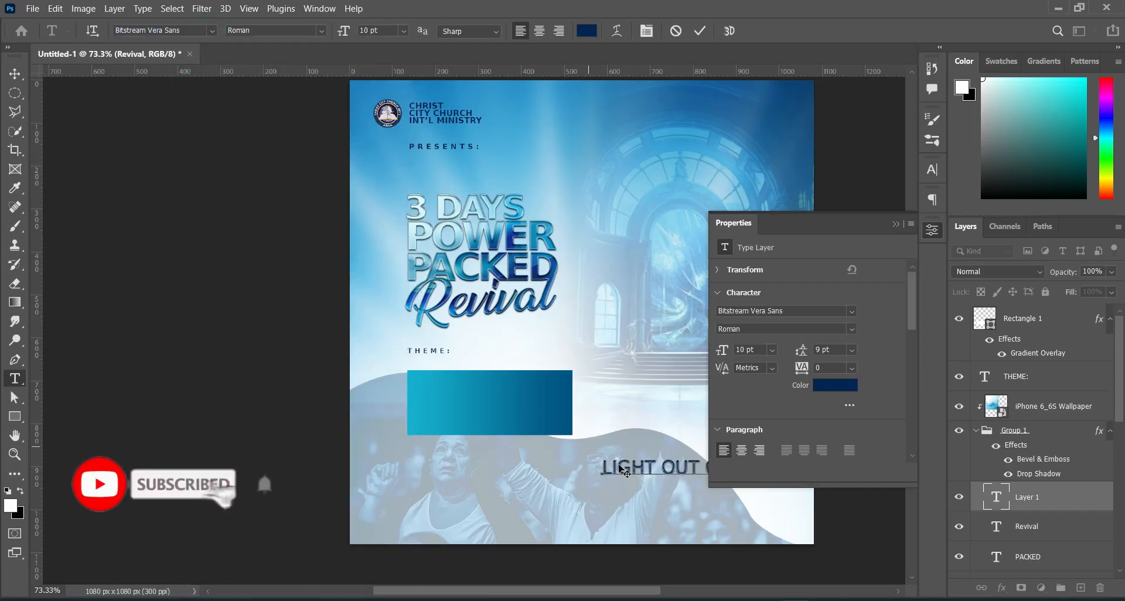
drag(640, 470, 453, 386)
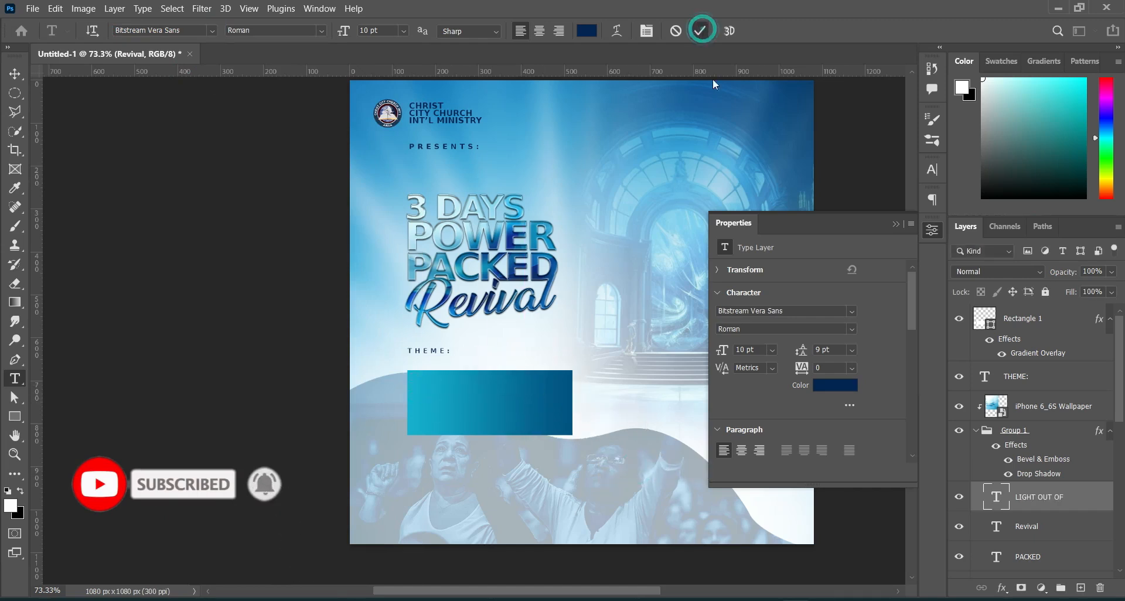
click(700, 31)
Move the LIGHT OUT OF layer to the top of the layer stack and collapse the effects lists of Rectangle 1 and Group 1
drag(1037, 494, 1014, 309)
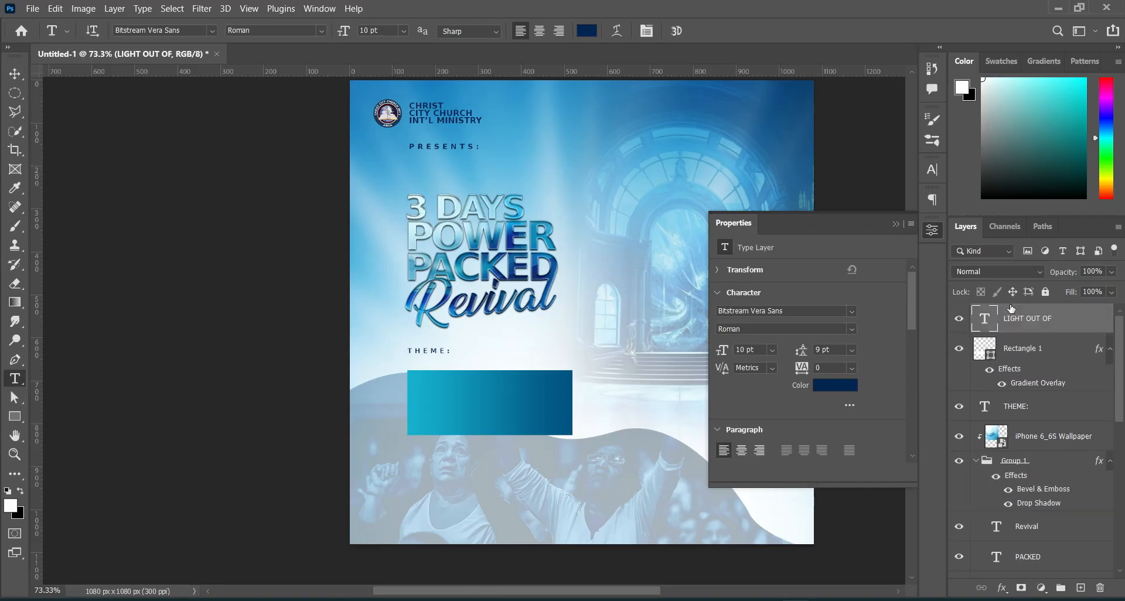
click(1107, 350)
click(1110, 435)
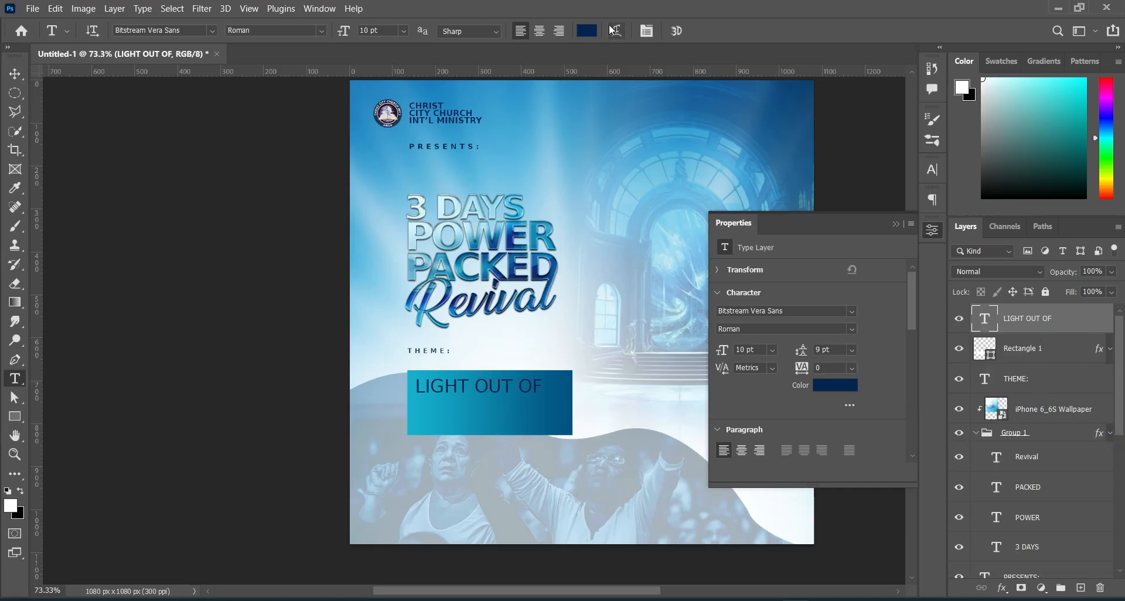
Set the colour of the LIGHT OUT OF text to white, ffffff
click(586, 32)
click(662, 250)
click(651, 229)
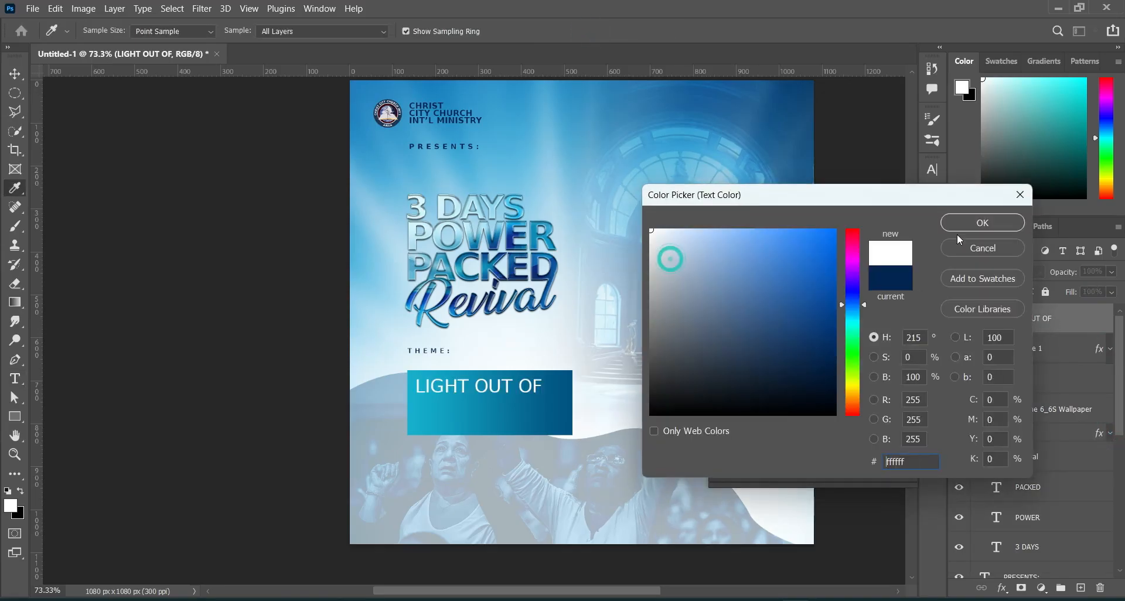
click(955, 224)
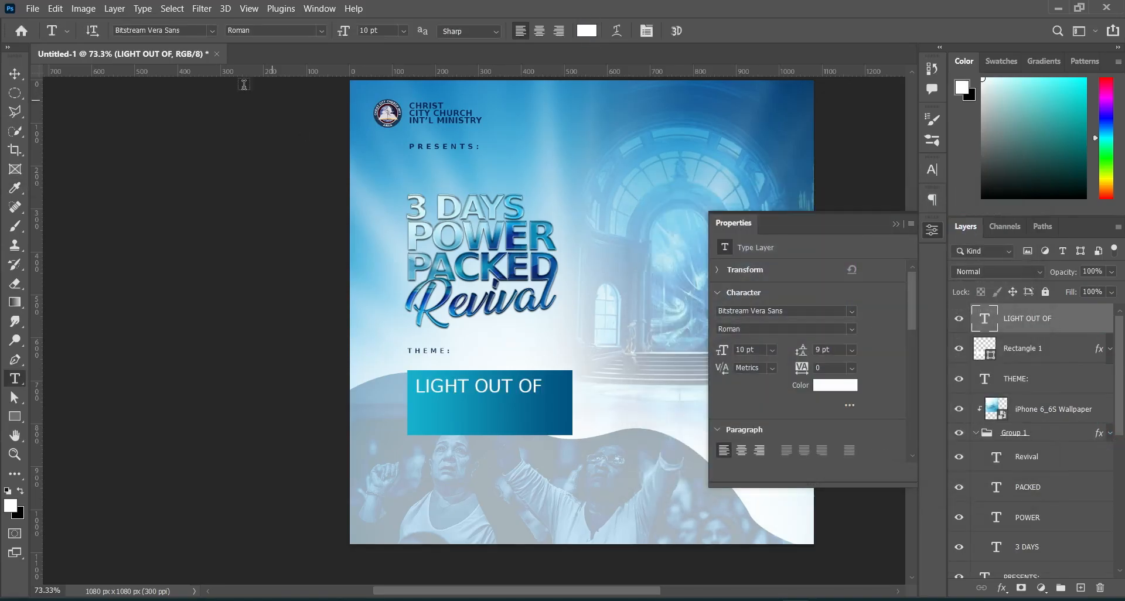
Change the LIGHT OUT OF text's font to Gobold Bold in the Regular style
click(213, 32)
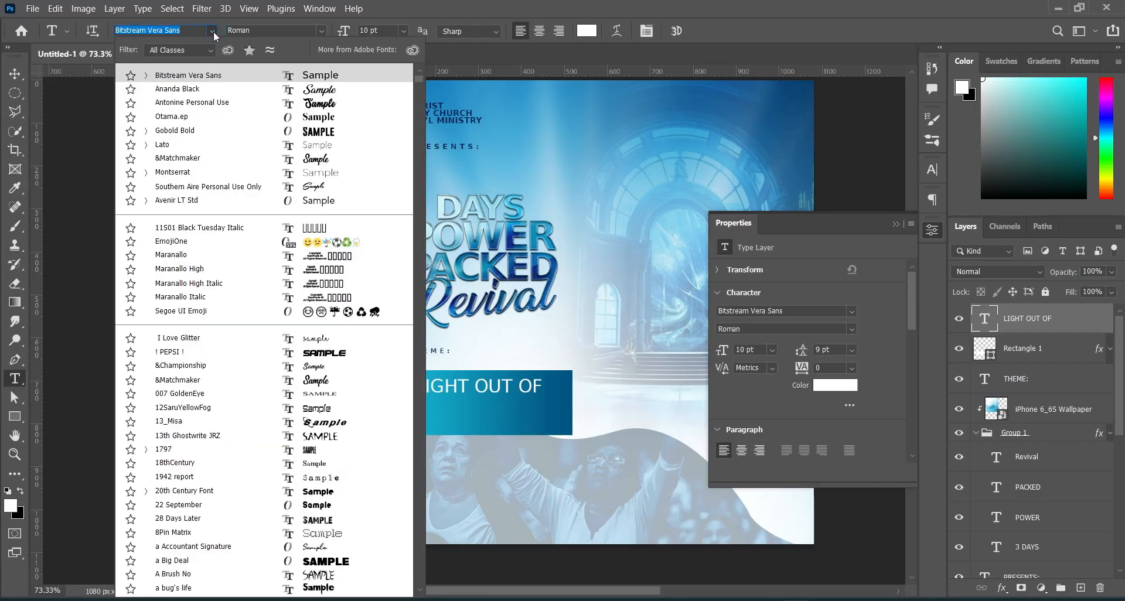
click(184, 132)
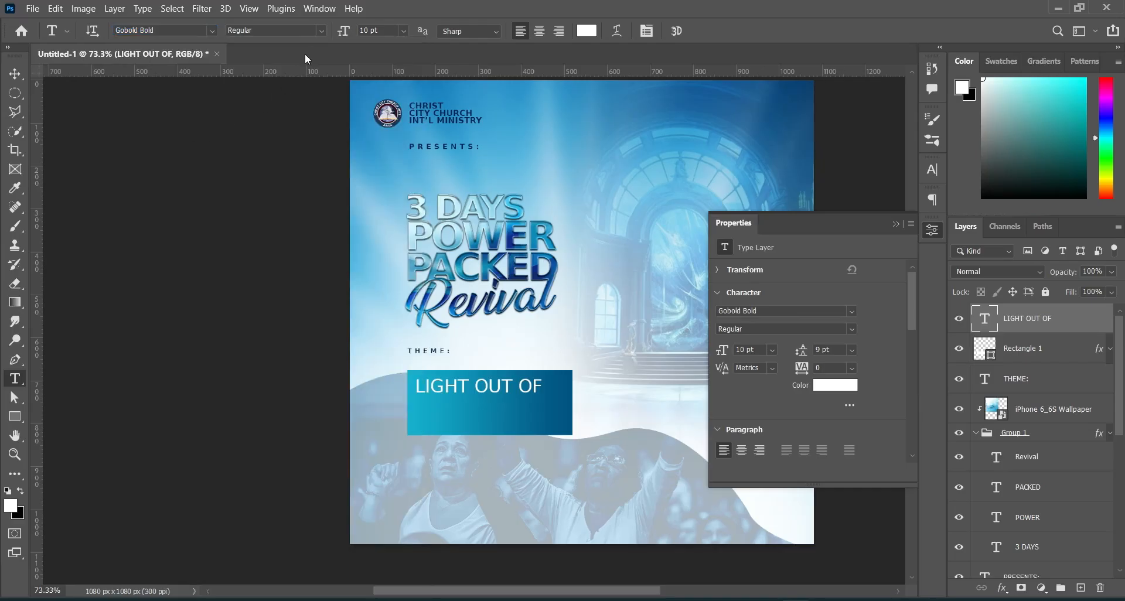
click(323, 34)
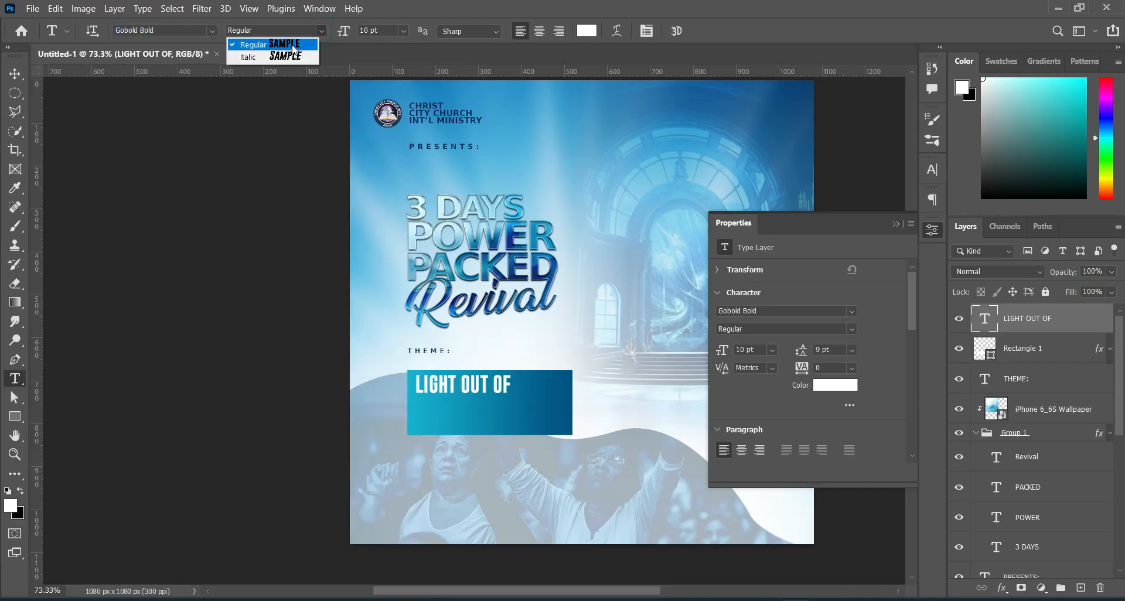
click(293, 45)
Scale the LIGHT OUT OF text proportionally to about 154% so it nearly spans the rectangle's width
click(15, 74)
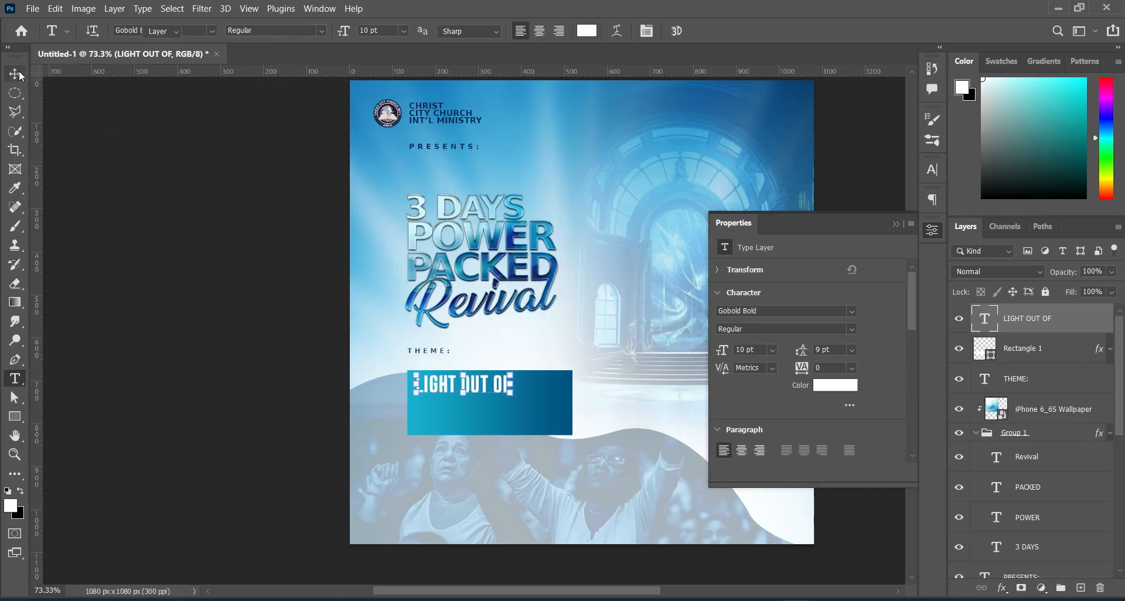
click(509, 384)
drag(514, 394, 562, 414)
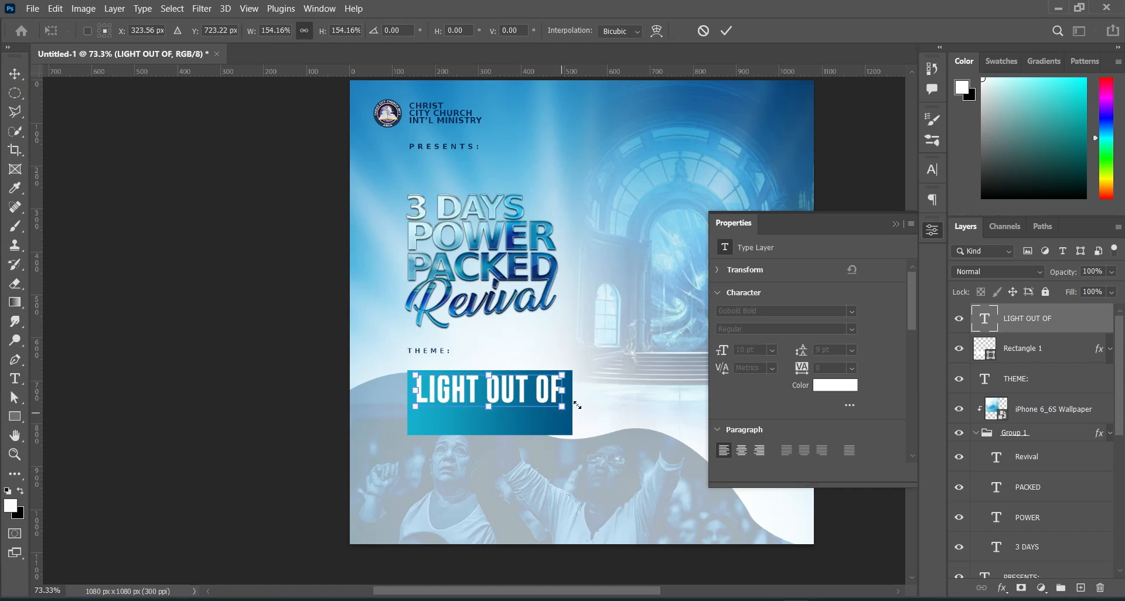
click(726, 31)
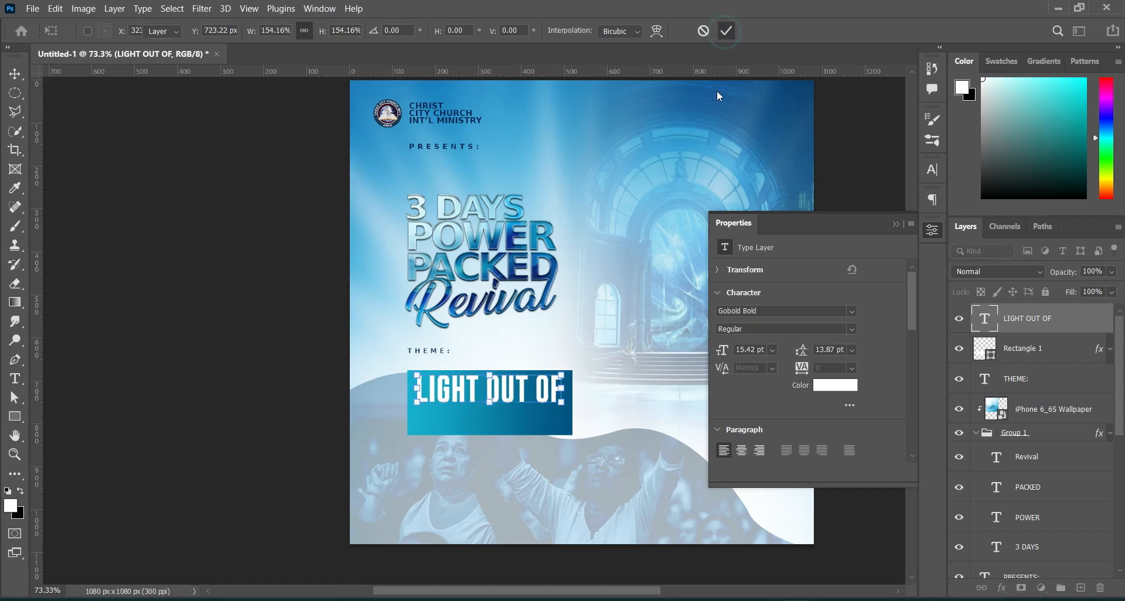
Duplicate the LIGHT OUT OF text directly below the original and replace the copy's wording with DARKNESS from NIGHT OF GLORY.txt
key(ctrl+j)
drag(501, 399, 504, 427)
key(alt+Tab)
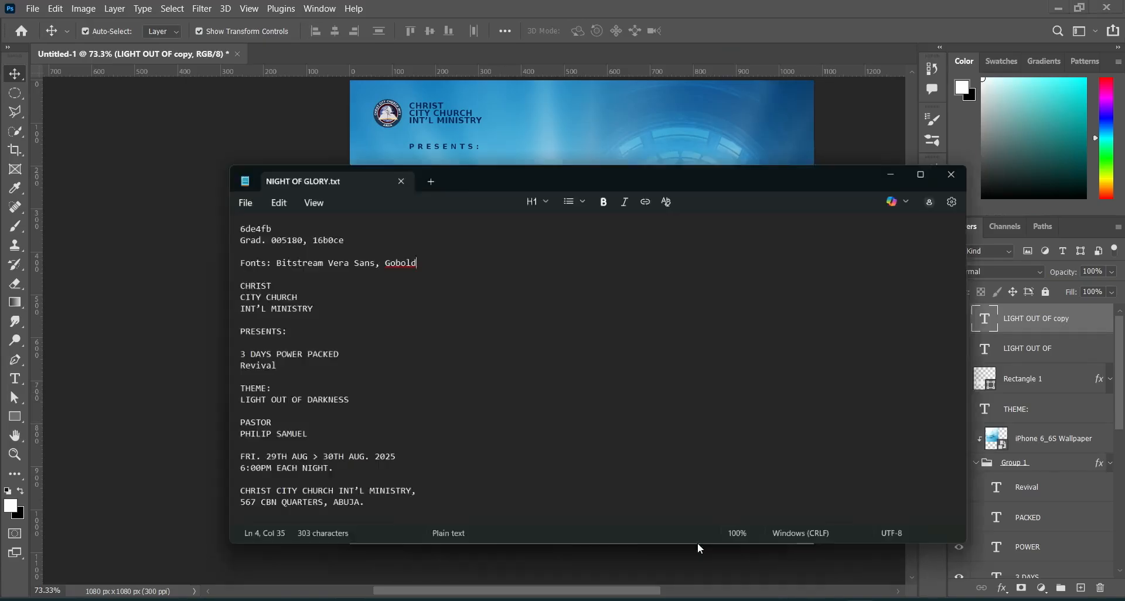
drag(244, 375, 295, 375)
key(ctrl+c)
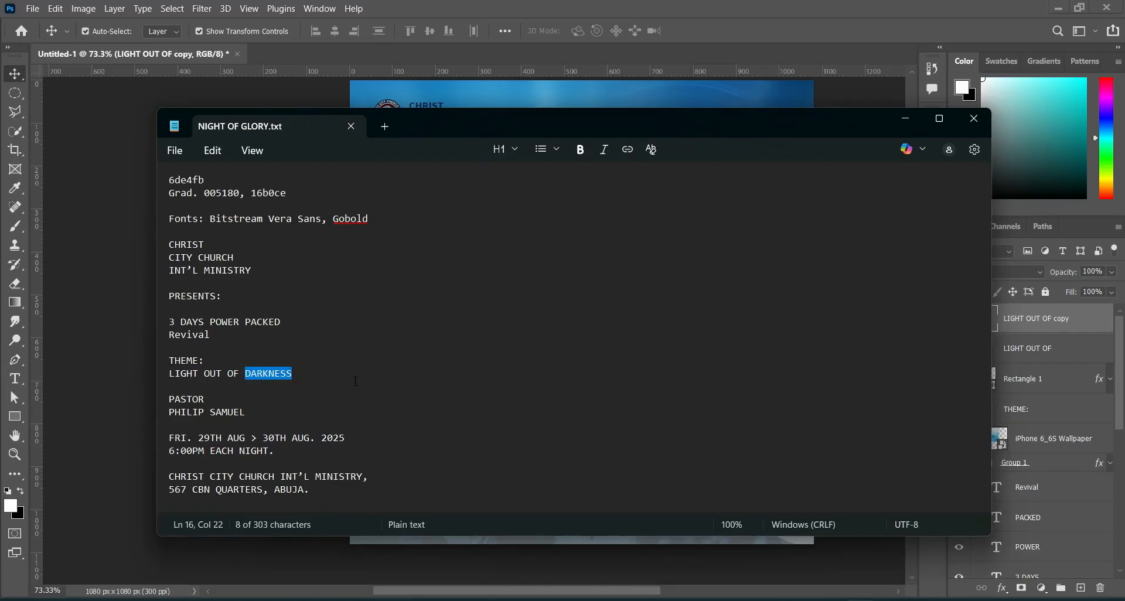
click(903, 124)
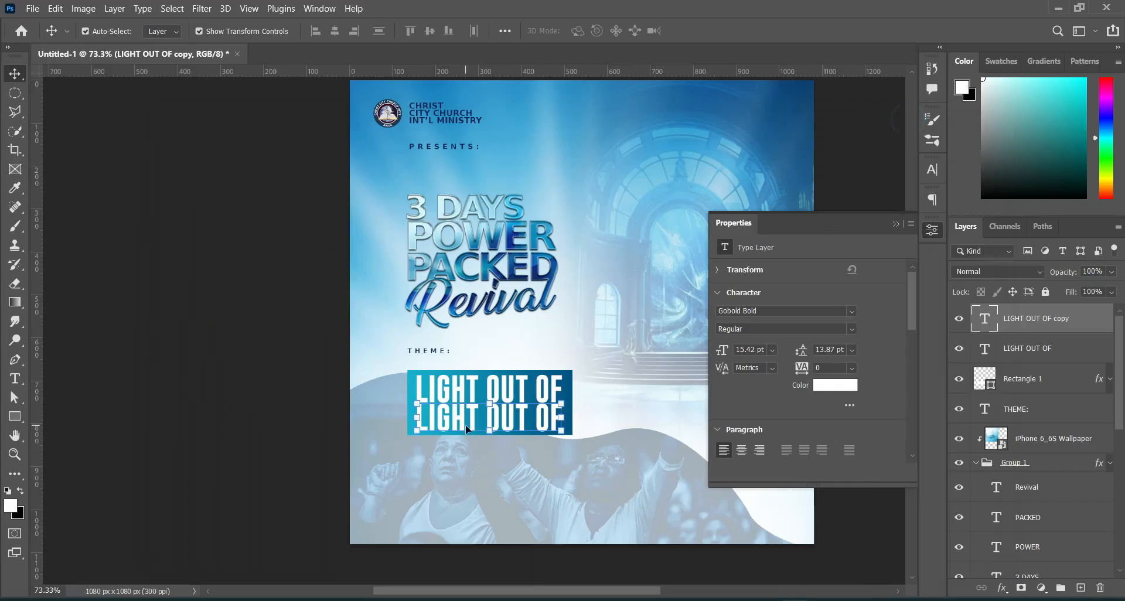
double_click(495, 419)
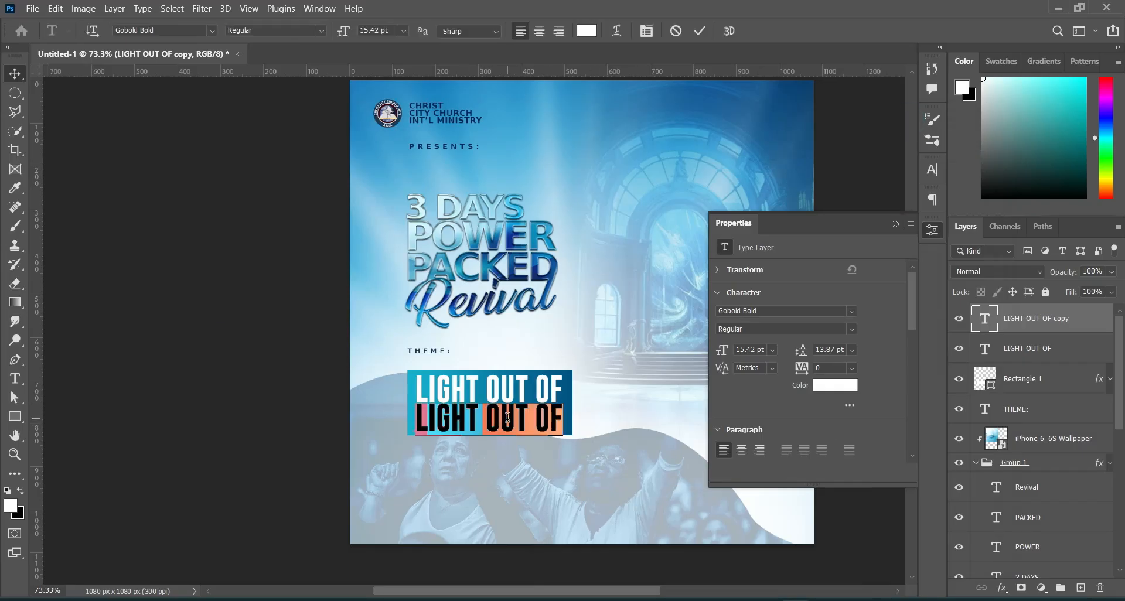
key(ctrl+v)
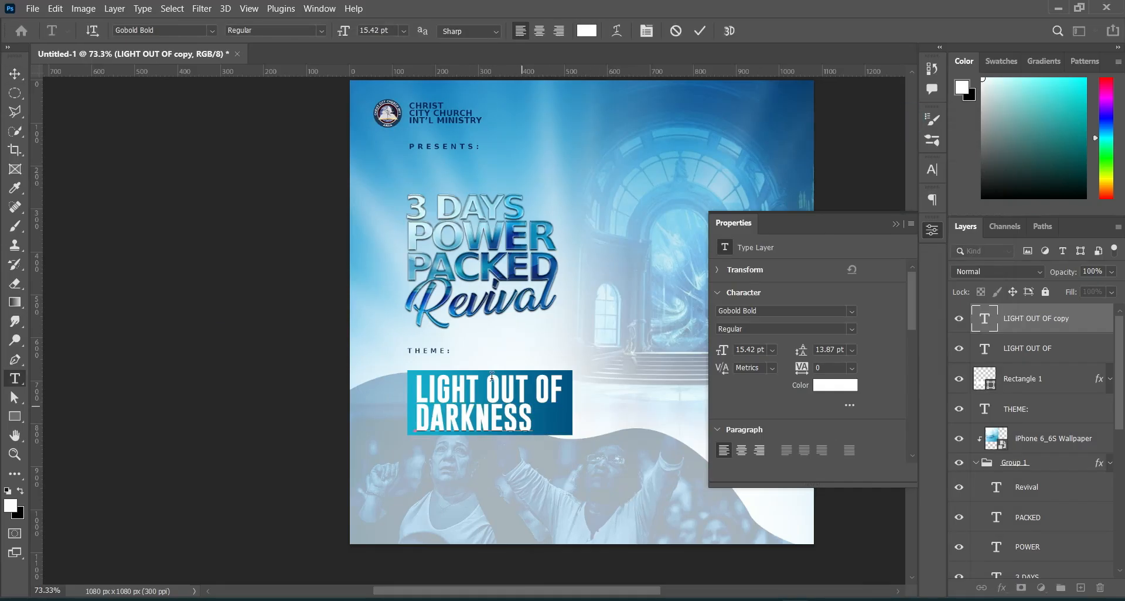
Scale the DARKNESS text proportionally to about 126% so it matches the width of the line above
click(15, 75)
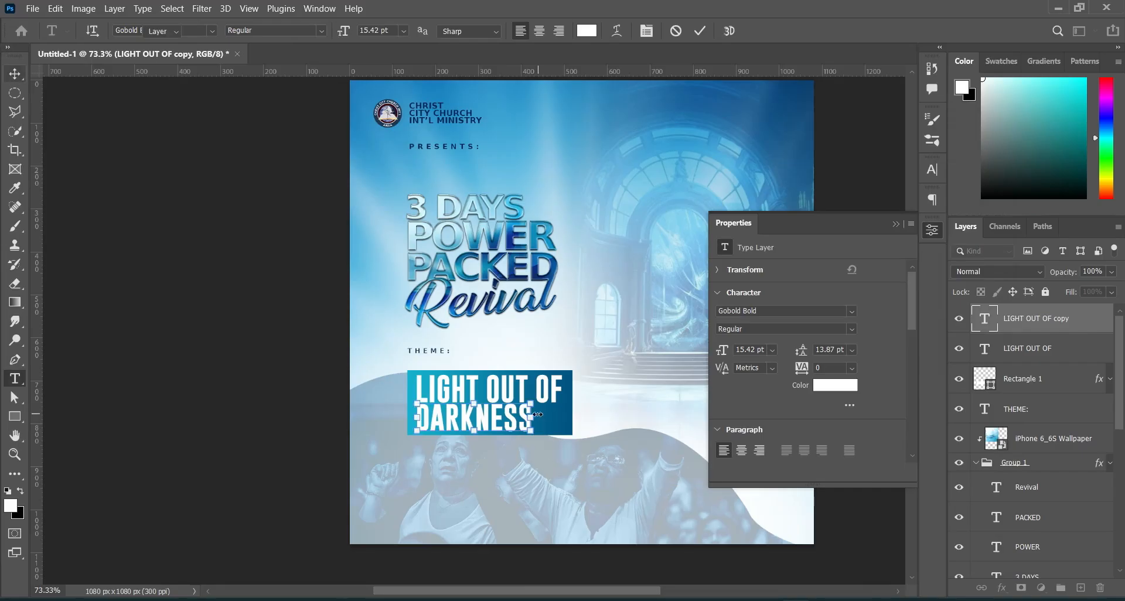
drag(538, 415, 562, 420)
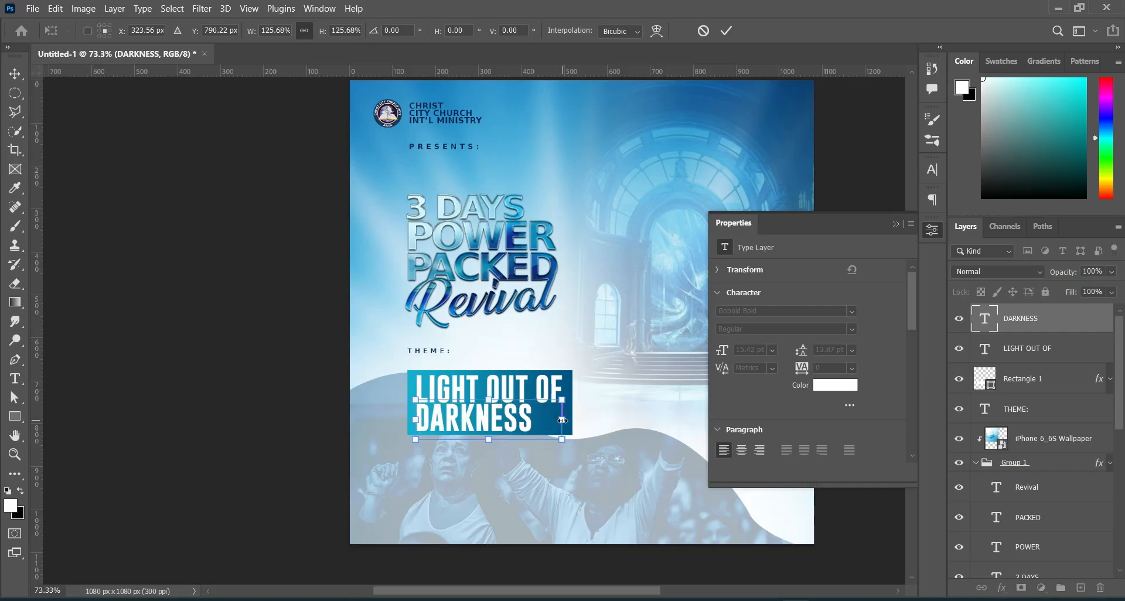
click(729, 34)
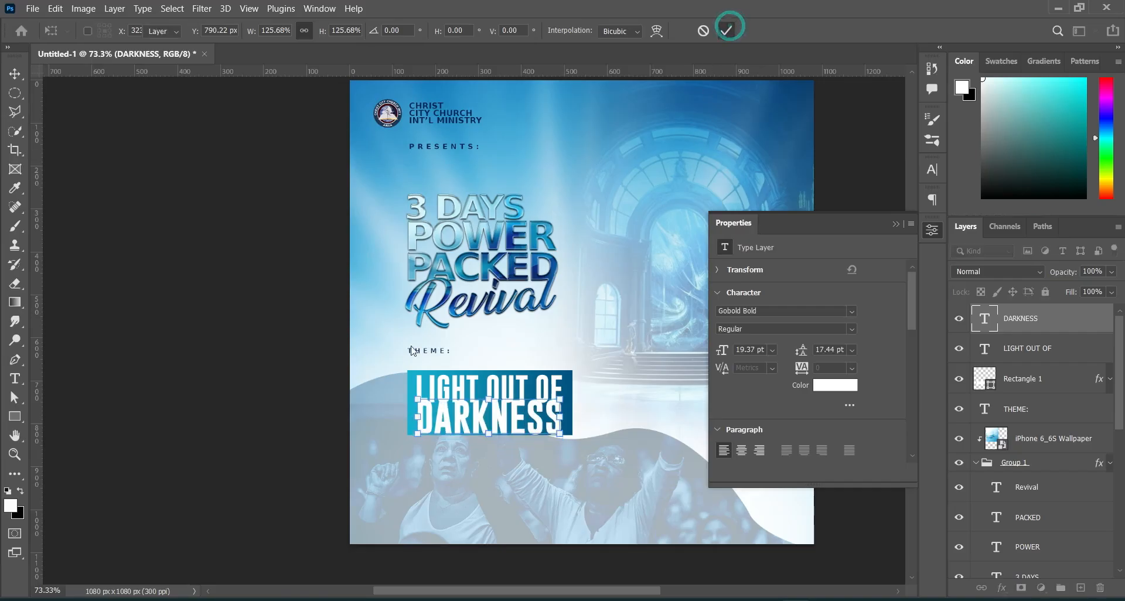
click(287, 363)
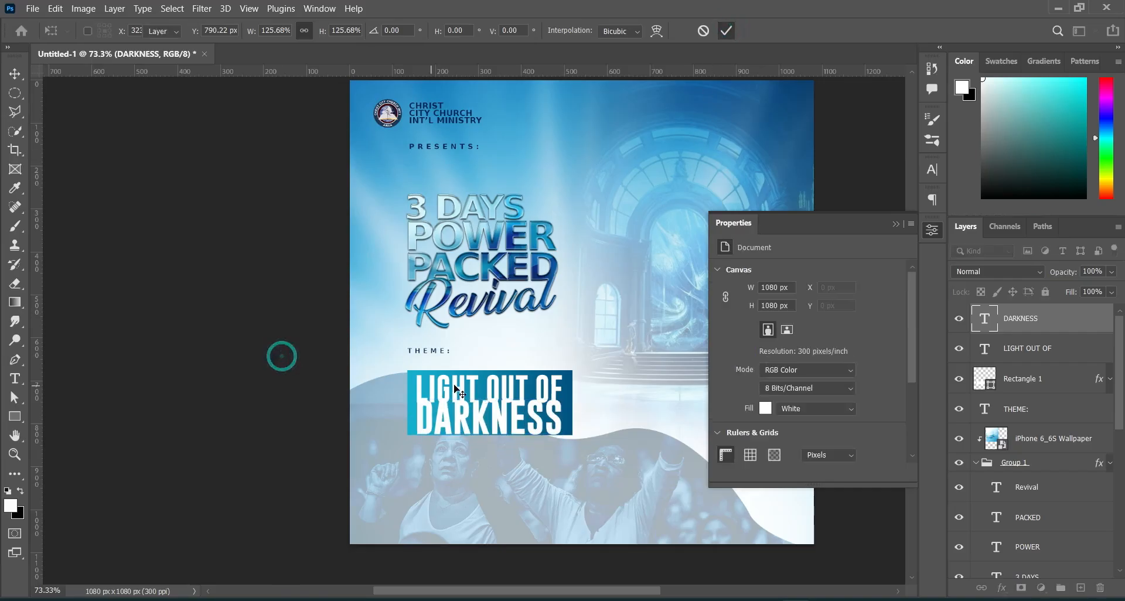
Stretch the blue gradient rectangle behind the theme title downward and upward to a height of 178 px
click(577, 390)
click(565, 388)
drag(491, 436, 491, 443)
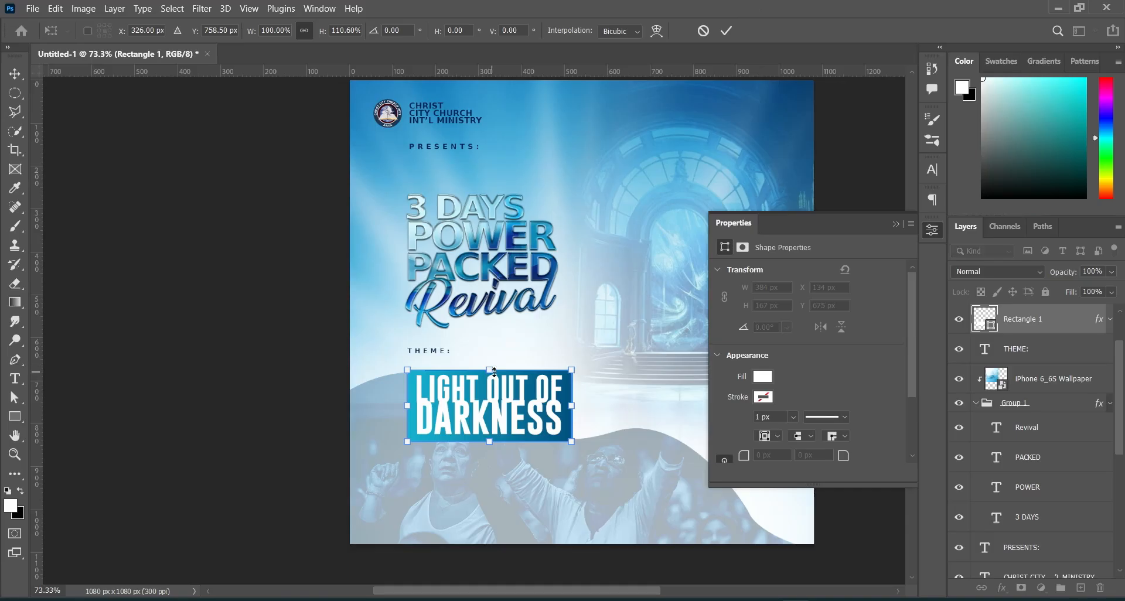
drag(492, 369, 493, 365)
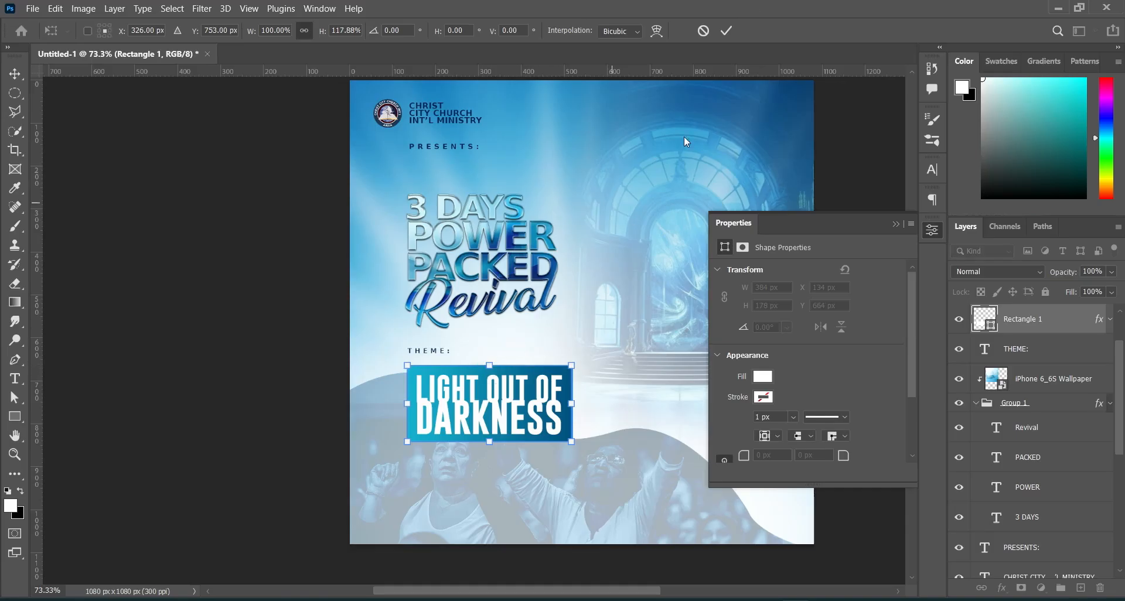
click(726, 31)
click(486, 395)
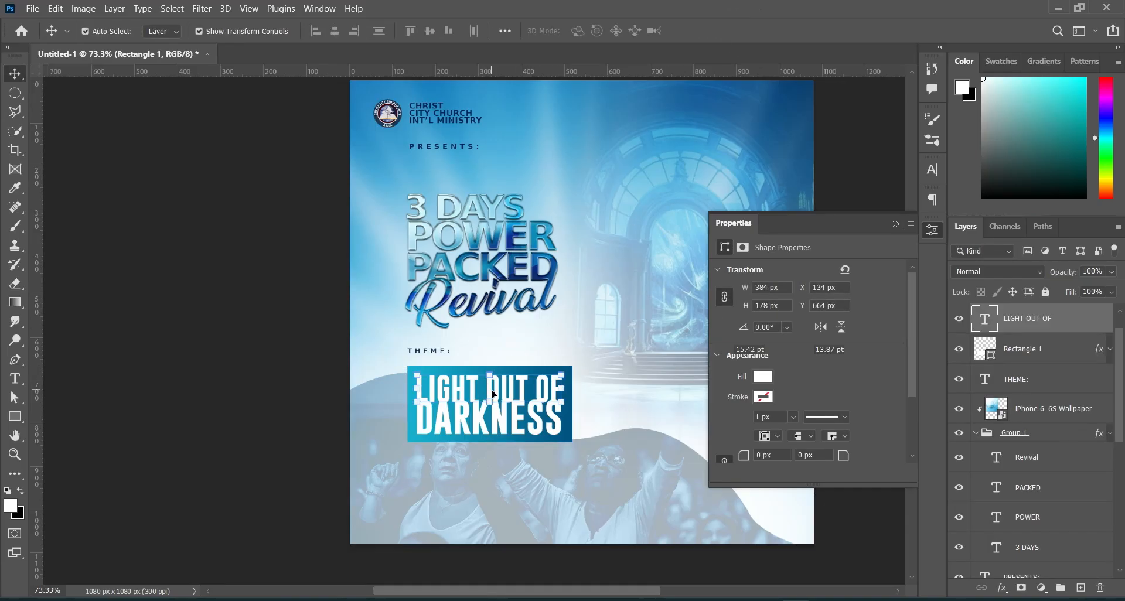
click(490, 426)
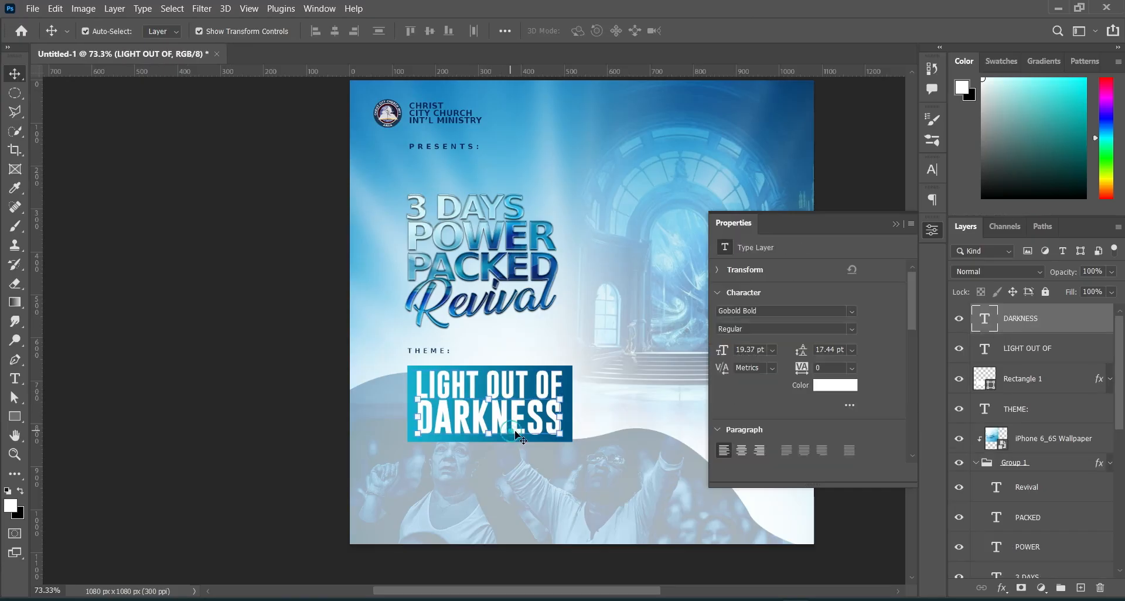
click(280, 404)
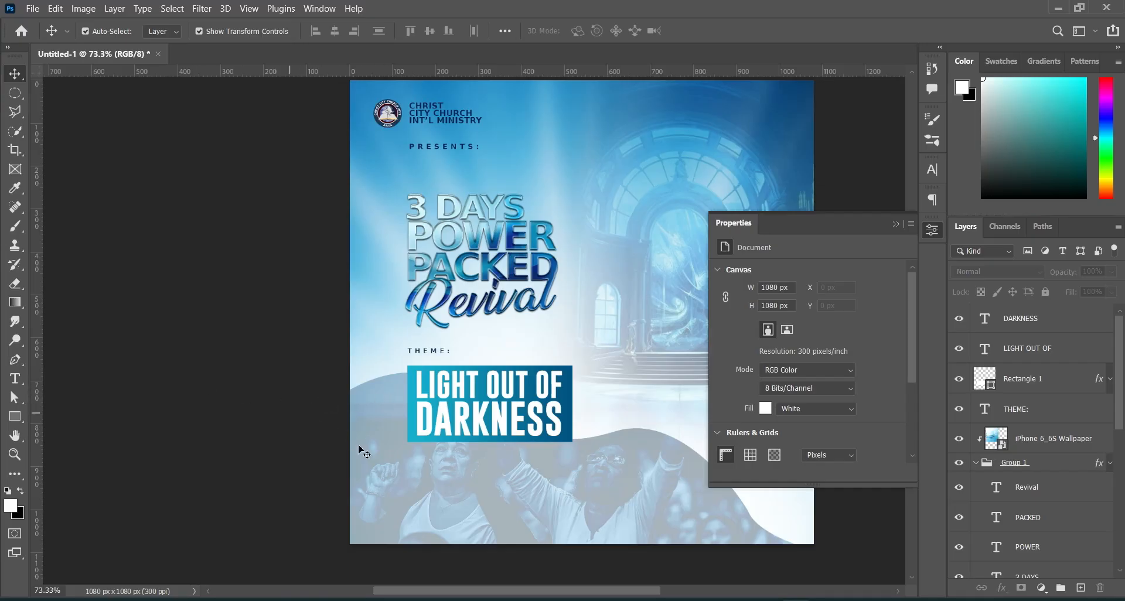
Add the text line FRI. 29TH AUG > 30TH AUG. 2025, copied from NIGHT OF GLORY.txt, just below the gradient rectangle
mouse_move(827, 600)
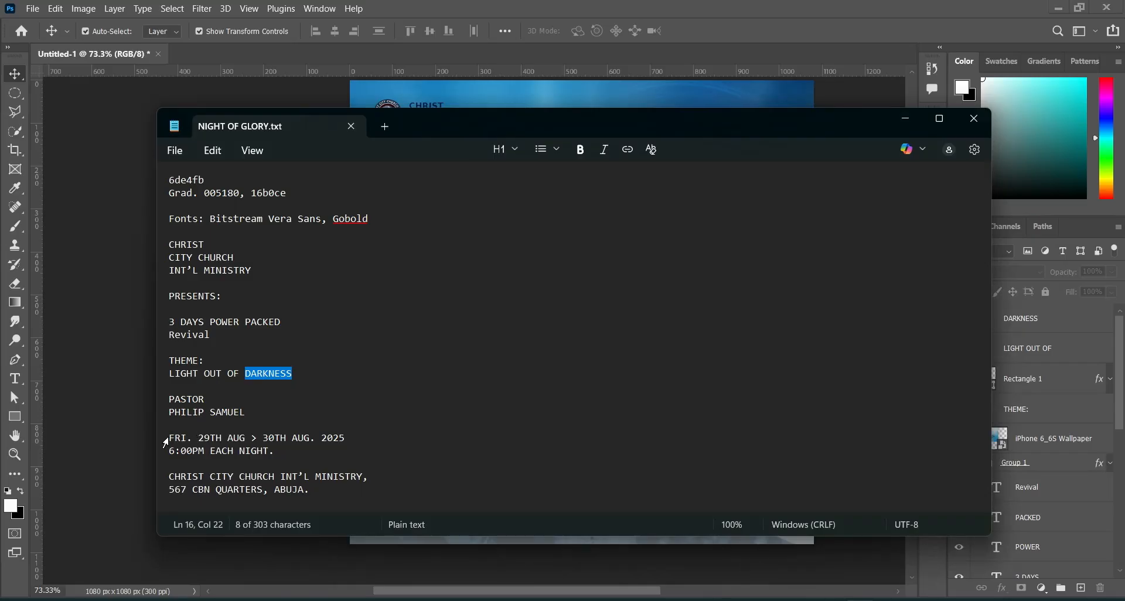
triple_click(171, 437)
key(ctrl+c)
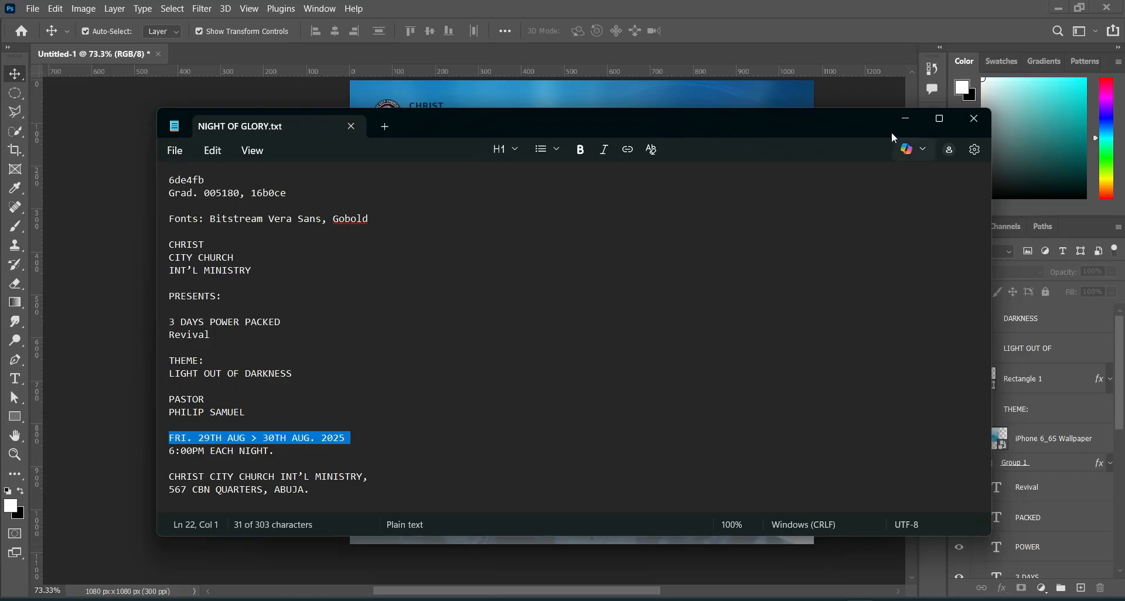
click(903, 123)
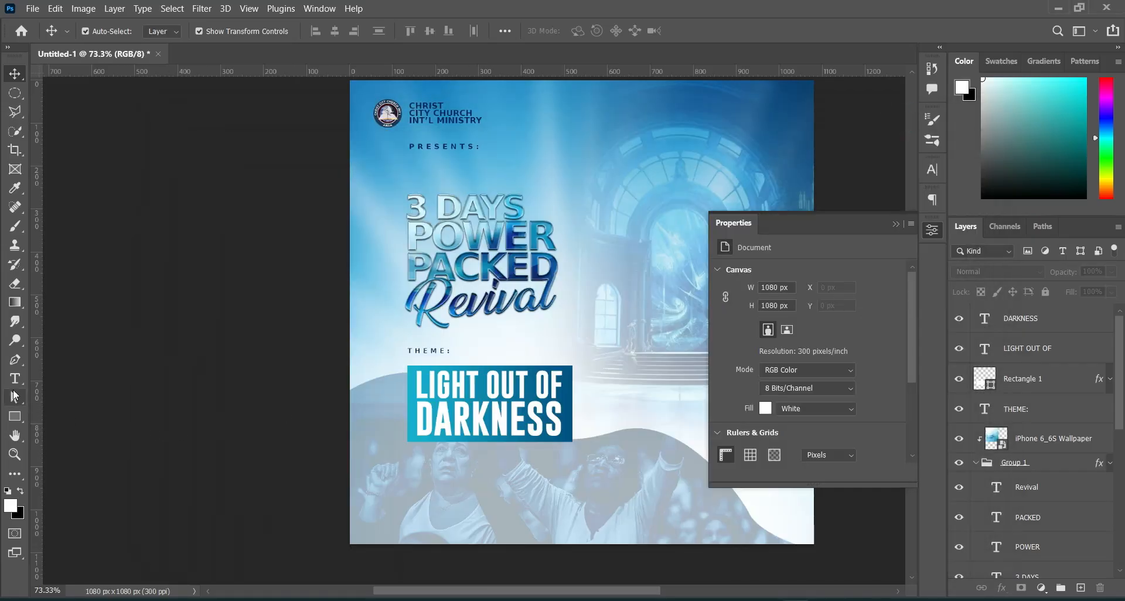
click(14, 380)
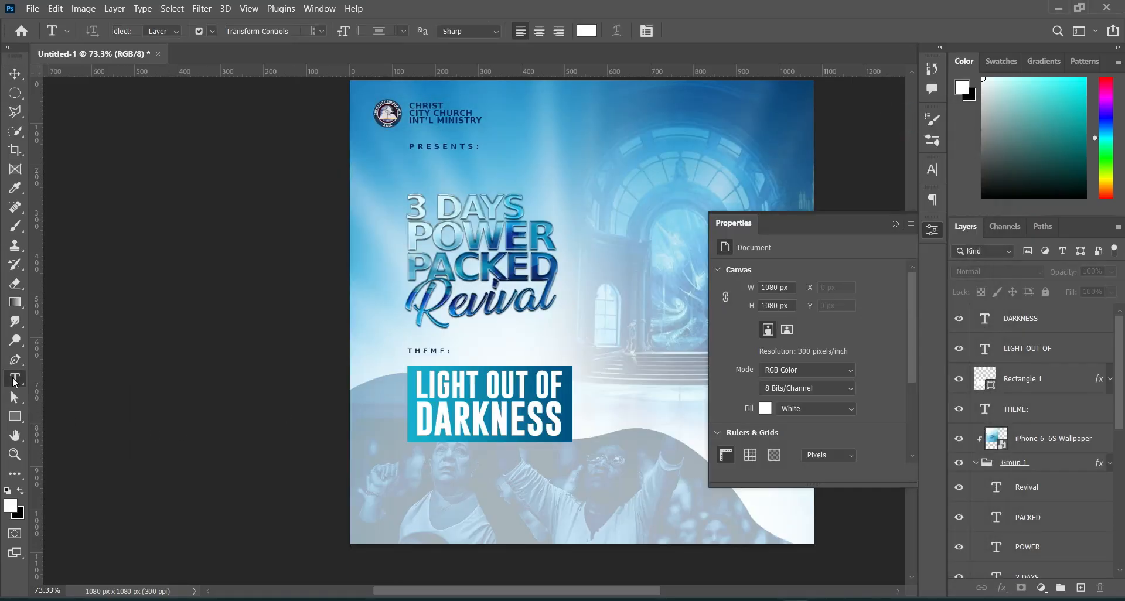
click(413, 458)
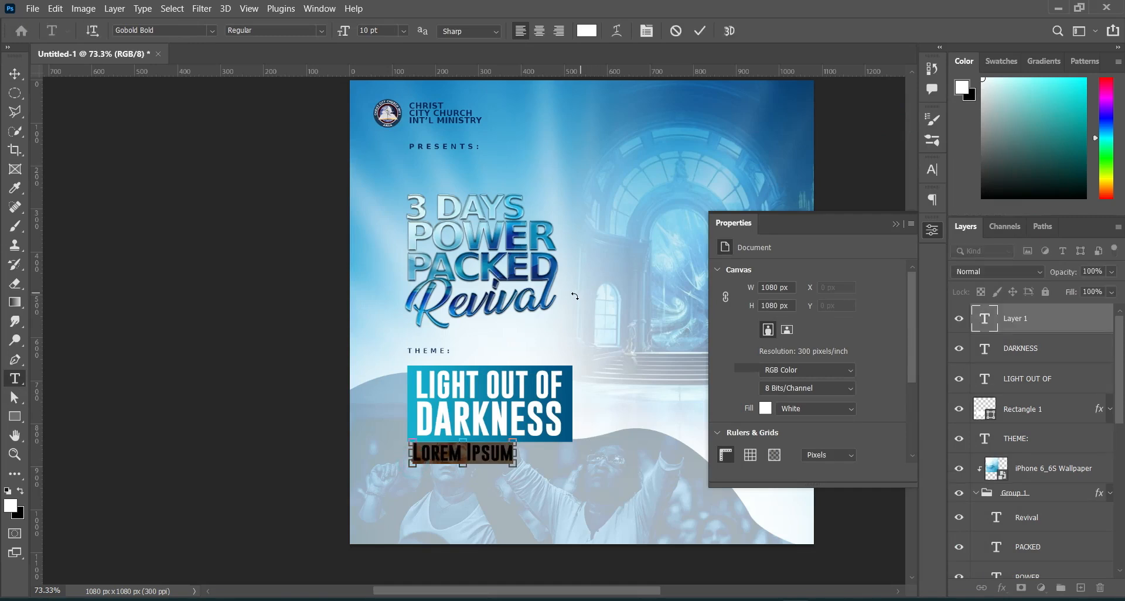
key(ctrl+v)
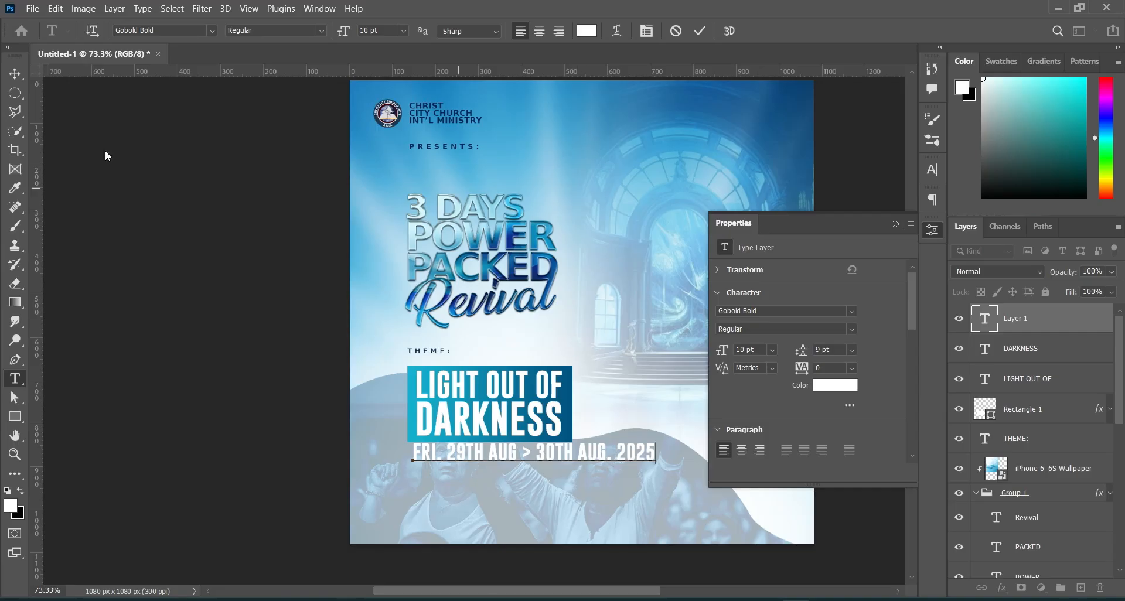
Scale the date text proportionally to about 66% so it ends at the rectangle's right edge
click(15, 73)
drag(654, 453, 577, 472)
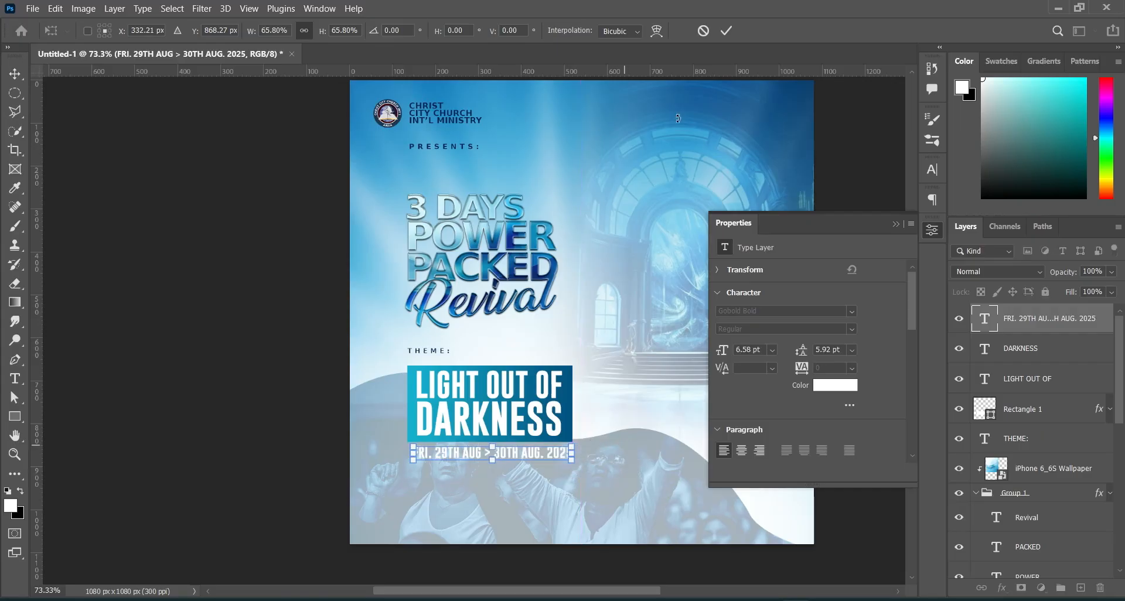
click(727, 31)
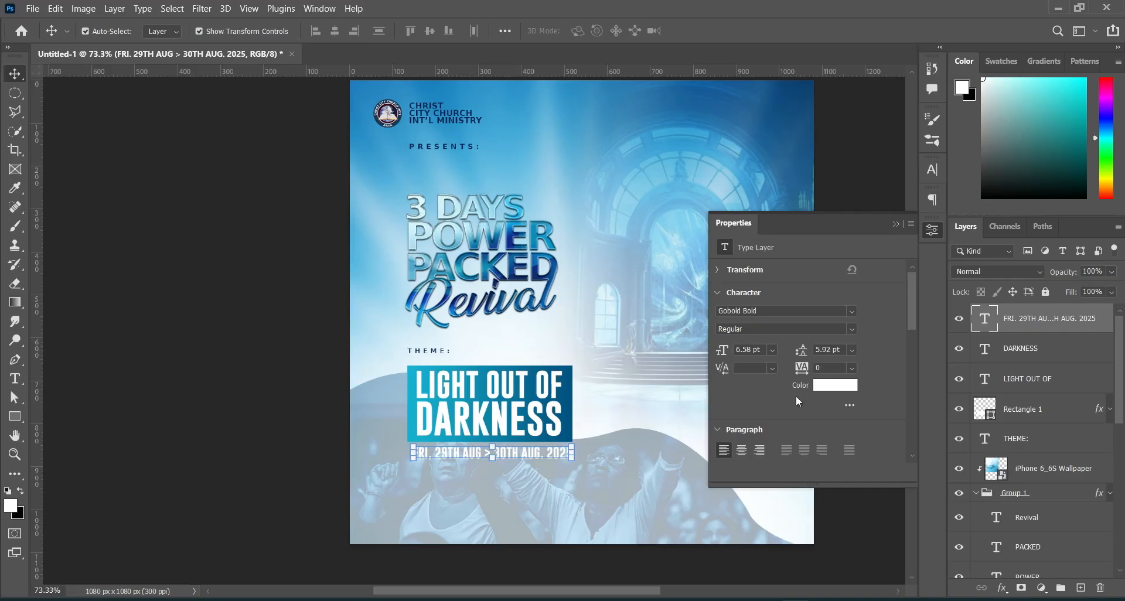
Set the date text's colour to dark blue 023c5c, starting from a blue sampled at the gradient rectangle's edge
click(836, 388)
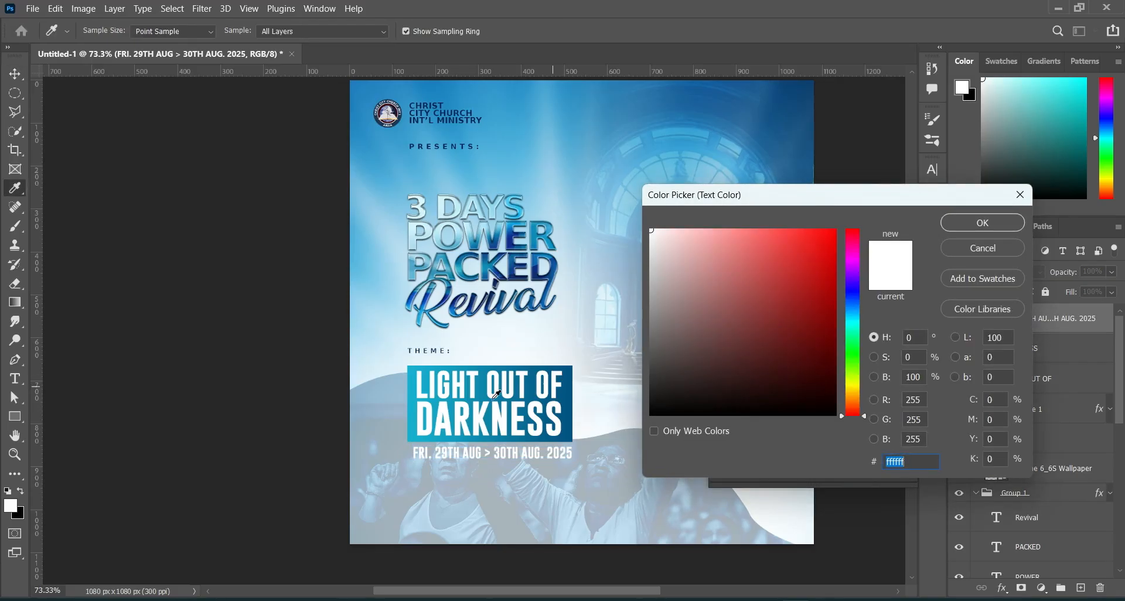
click(572, 388)
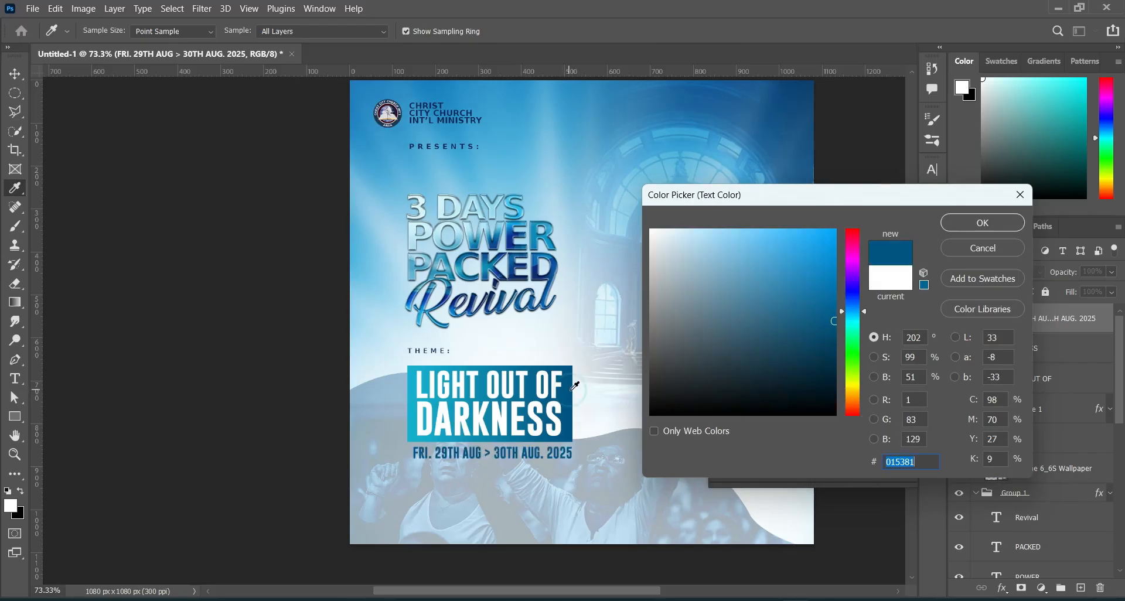
drag(833, 321, 832, 350)
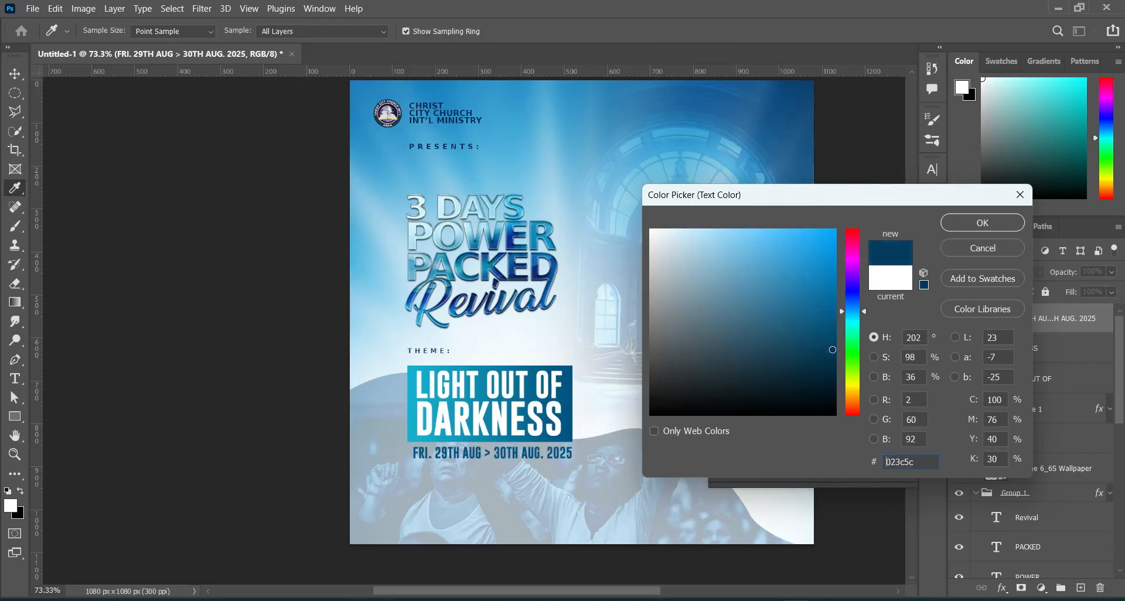
click(965, 225)
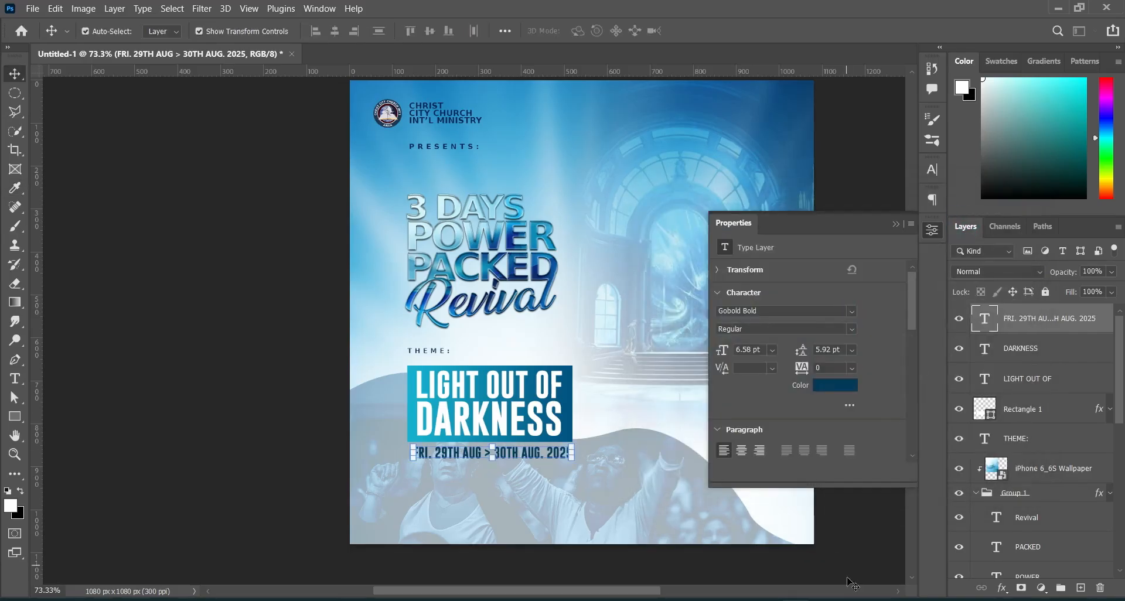
Copy the line 6:00PM EACH NIGHT. from NIGHT OF GLORY.txt and return to the flyer
click(796, 573)
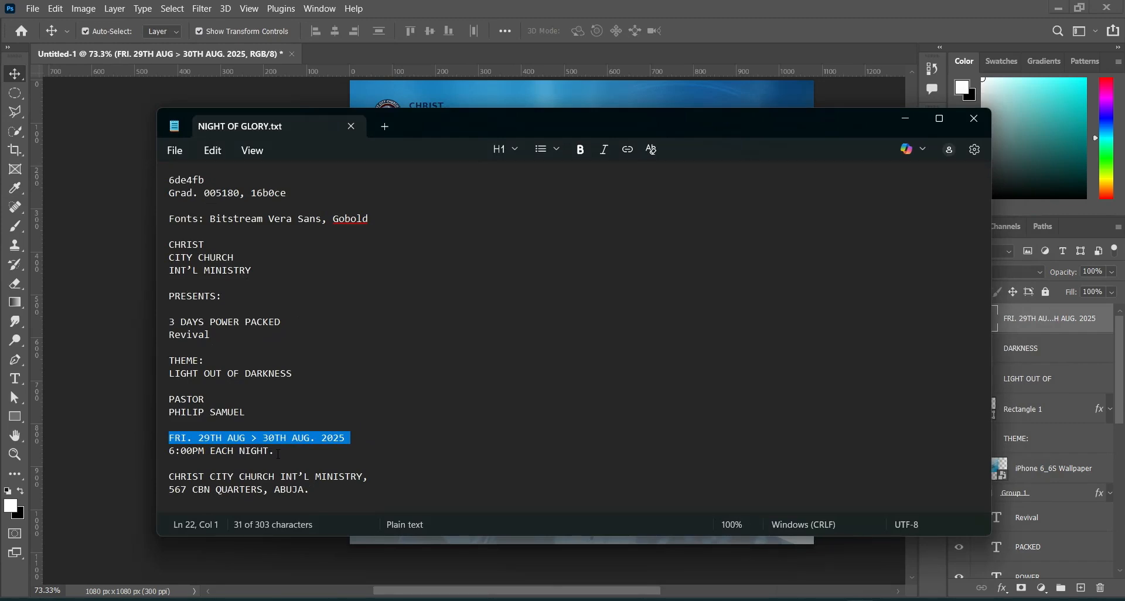
drag(274, 454, 164, 454)
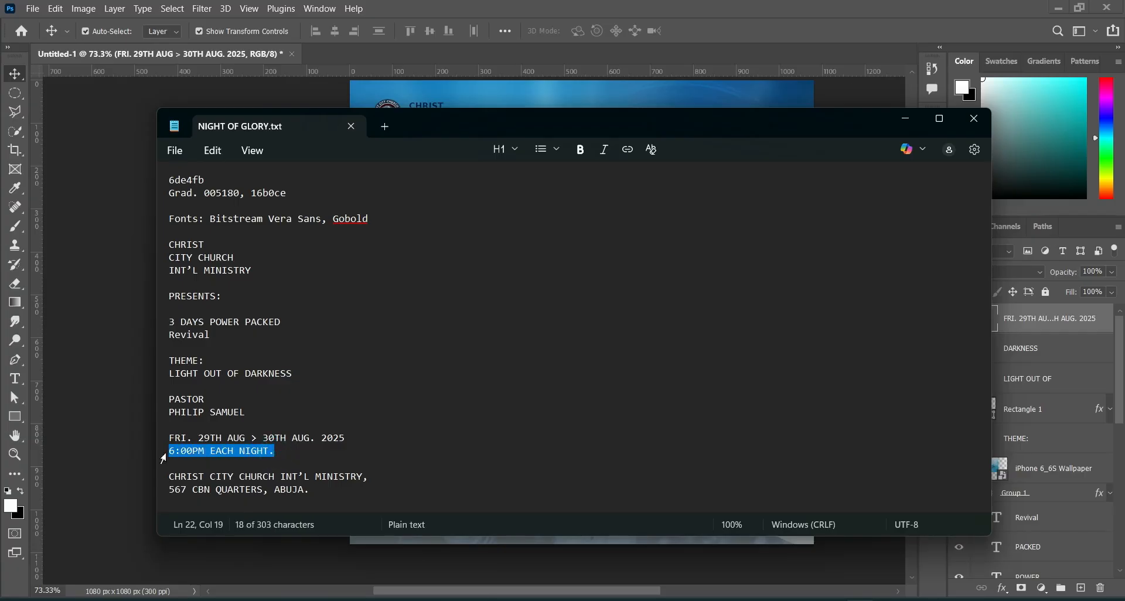
click(905, 118)
Place the clock image 8004-200 from the project folder and shrink it to a small icon under the start of the date line
scroll(498, 508, up, 1)
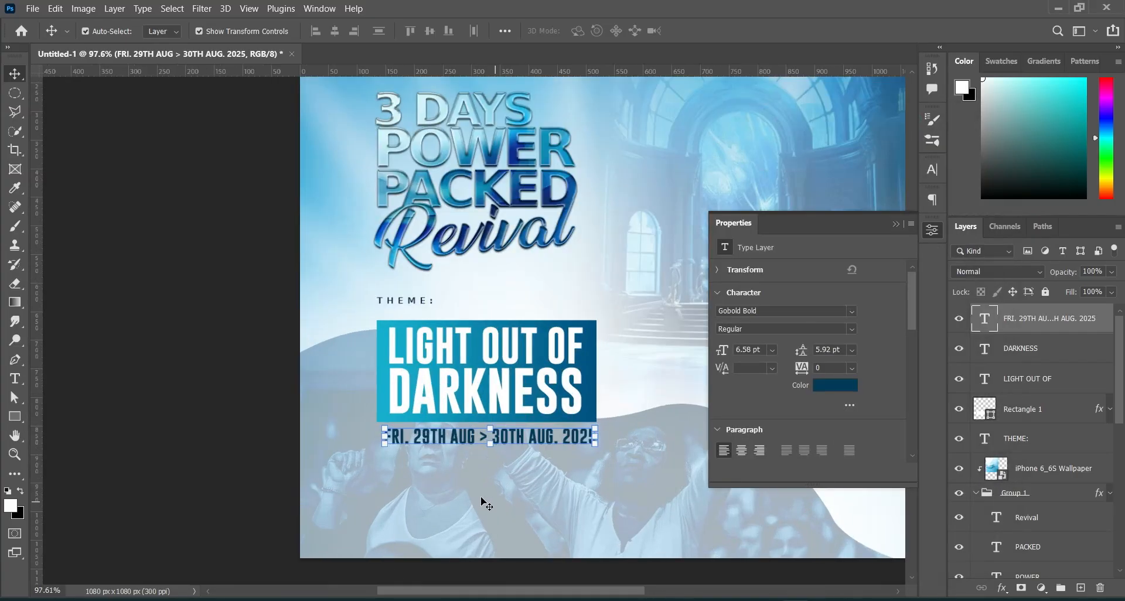
click(893, 224)
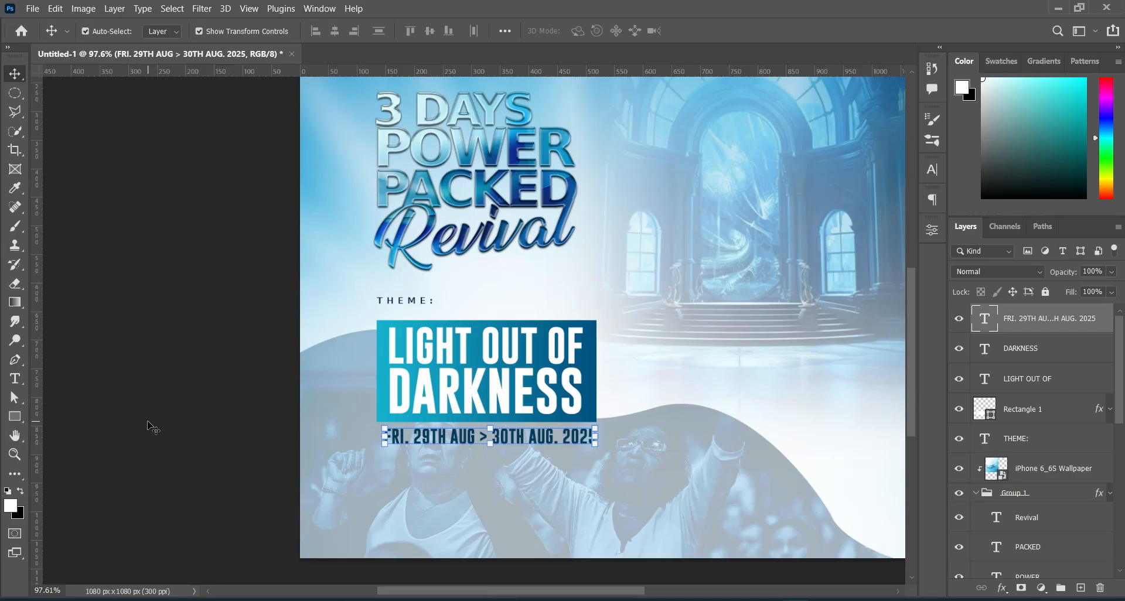
click(602, 527)
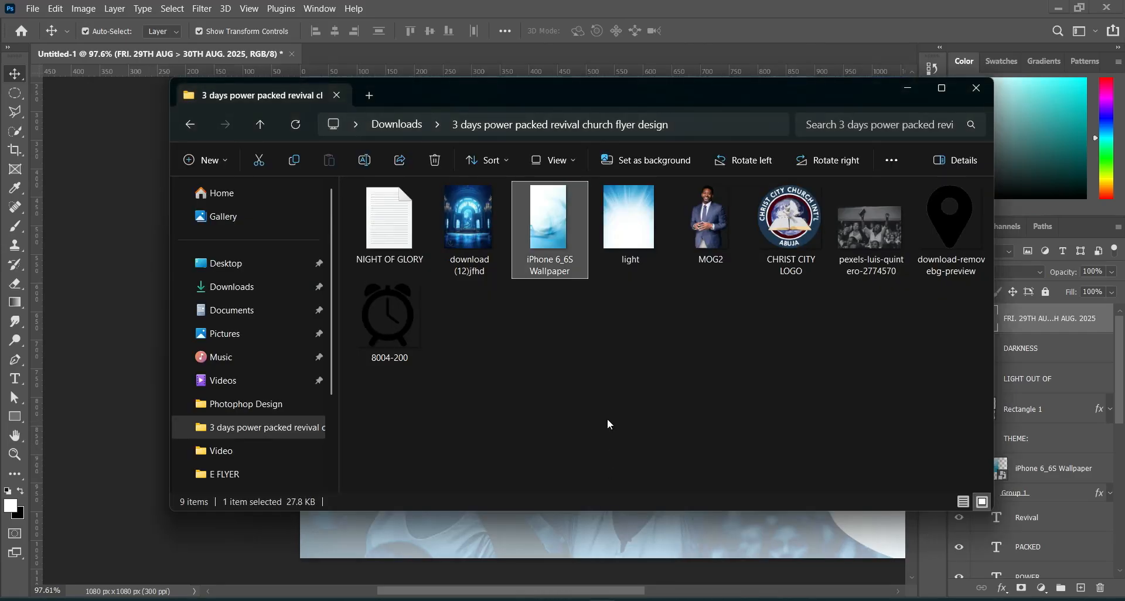
mouse_move(391, 316)
mouse_down()
mouse_move(393, 293)
mouse_move(328, 343)
mouse_move(106, 396)
mouse_move(405, 303)
mouse_up()
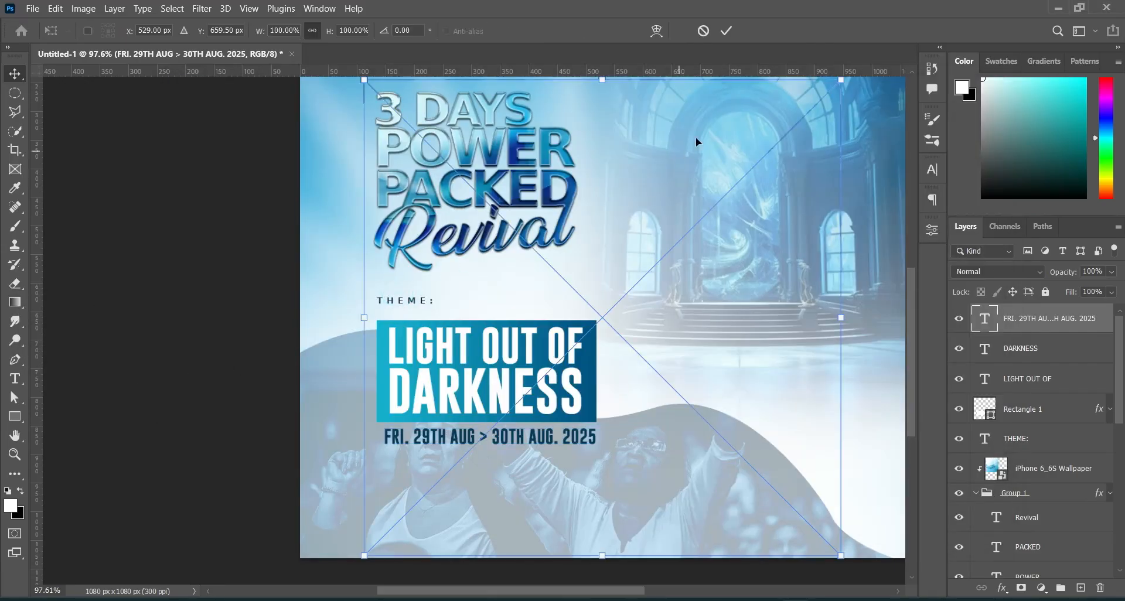
drag(841, 319, 408, 479)
key(Return)
click(727, 30)
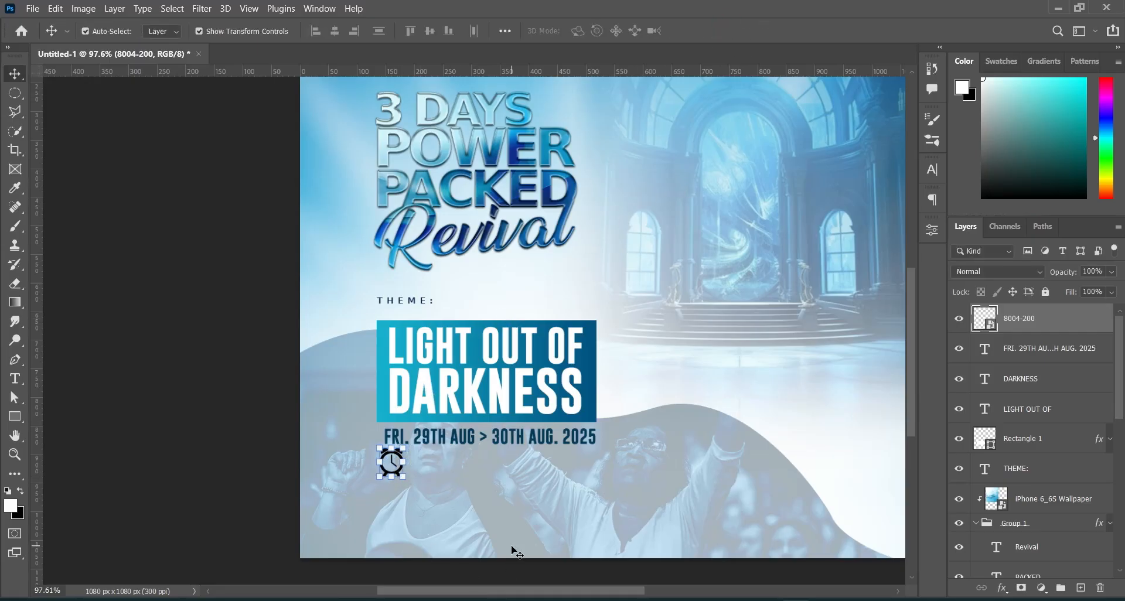
Colorize the clock icon blue through Hue/Saturation with hue about 215, saturation 74 and lightness 35
key(ctrl+u)
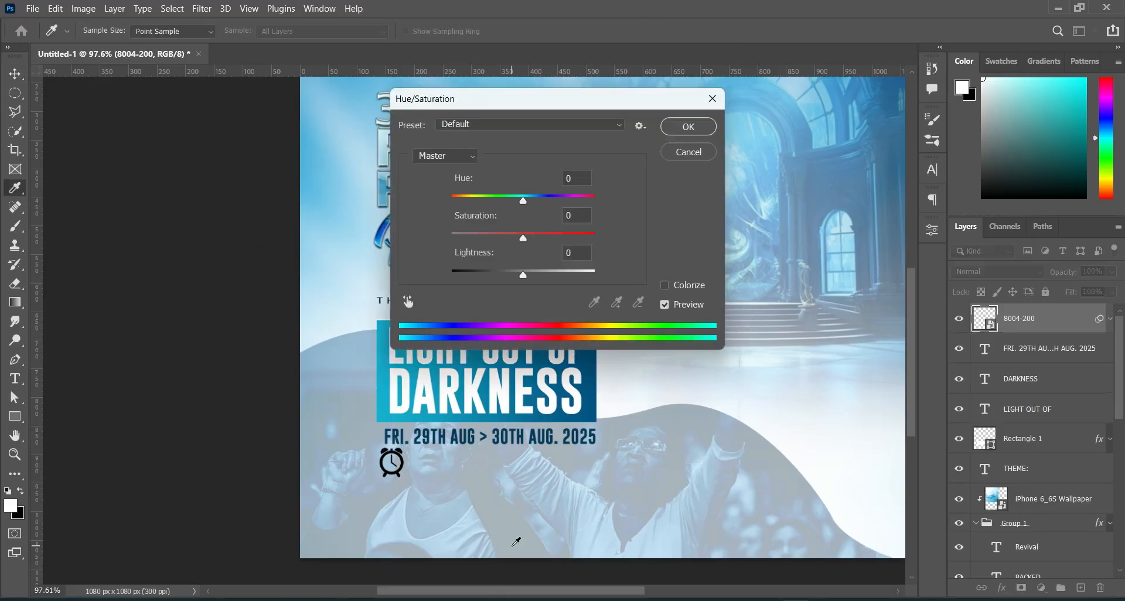
drag(602, 109, 660, 117)
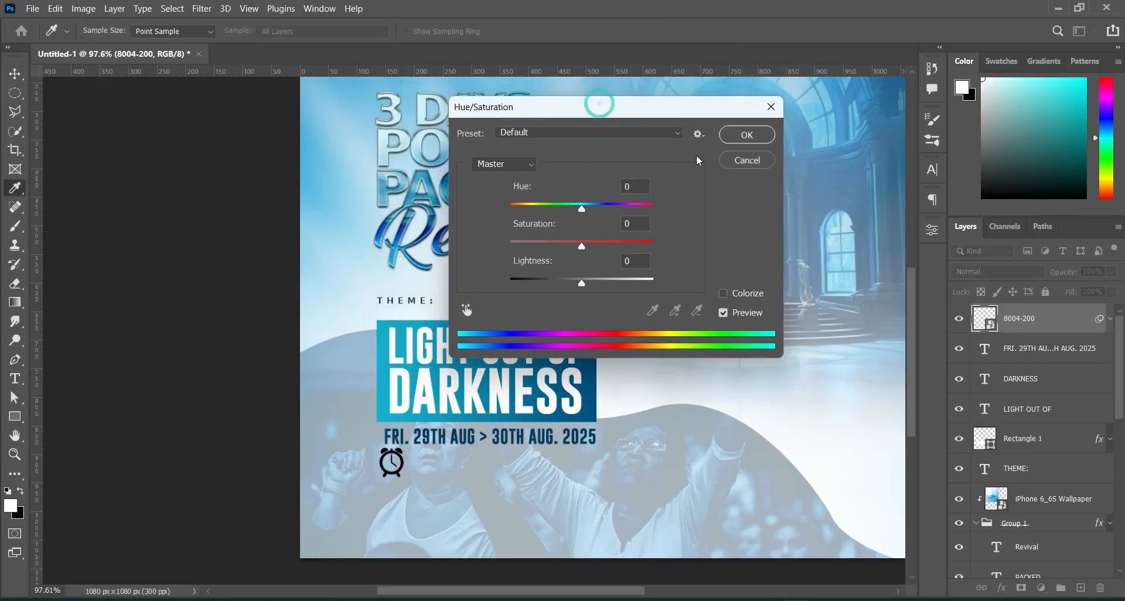
click(723, 294)
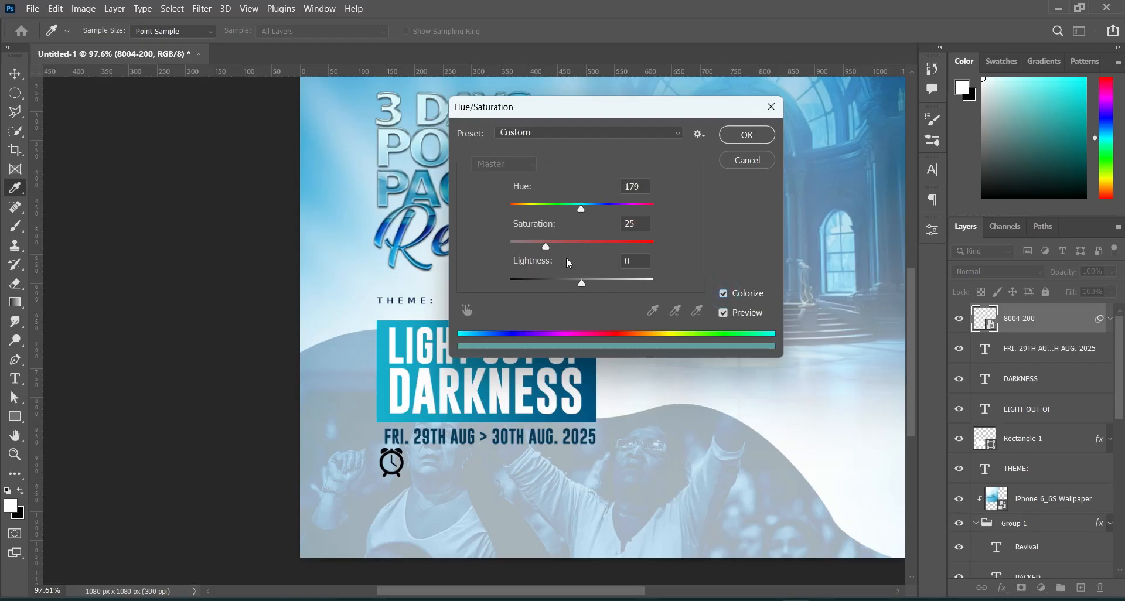
drag(581, 210, 594, 216)
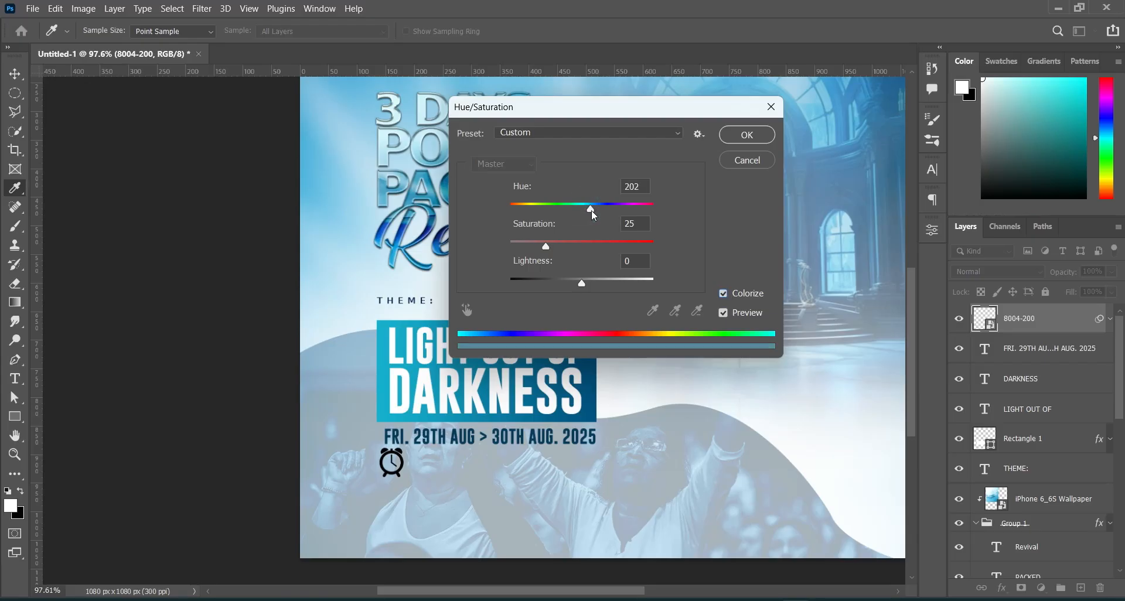
drag(548, 246, 617, 246)
drag(583, 284, 608, 287)
drag(591, 209, 598, 213)
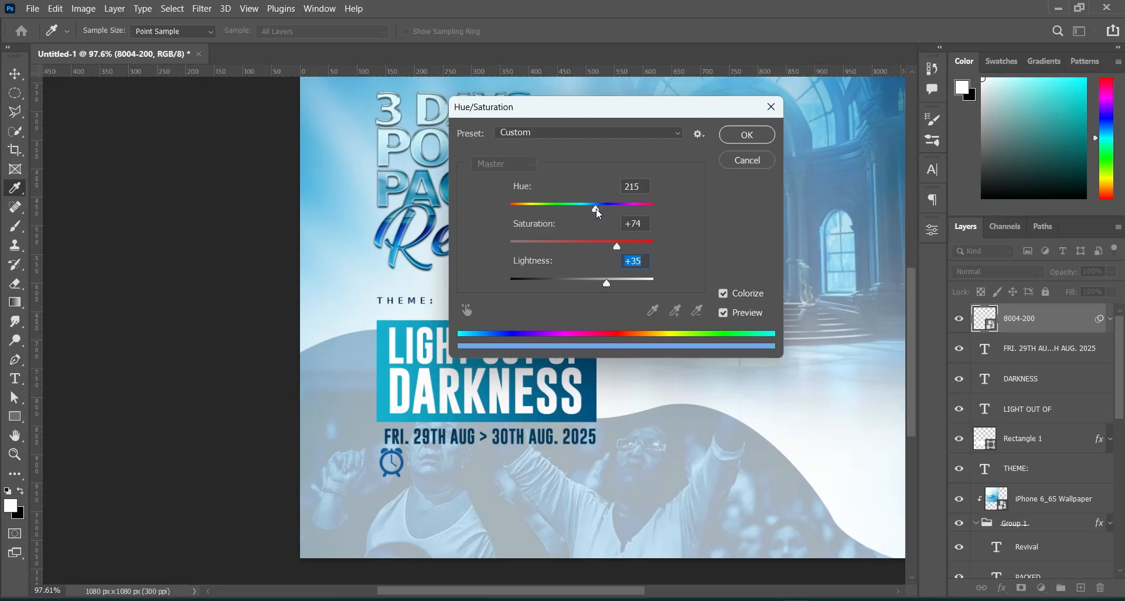
click(759, 134)
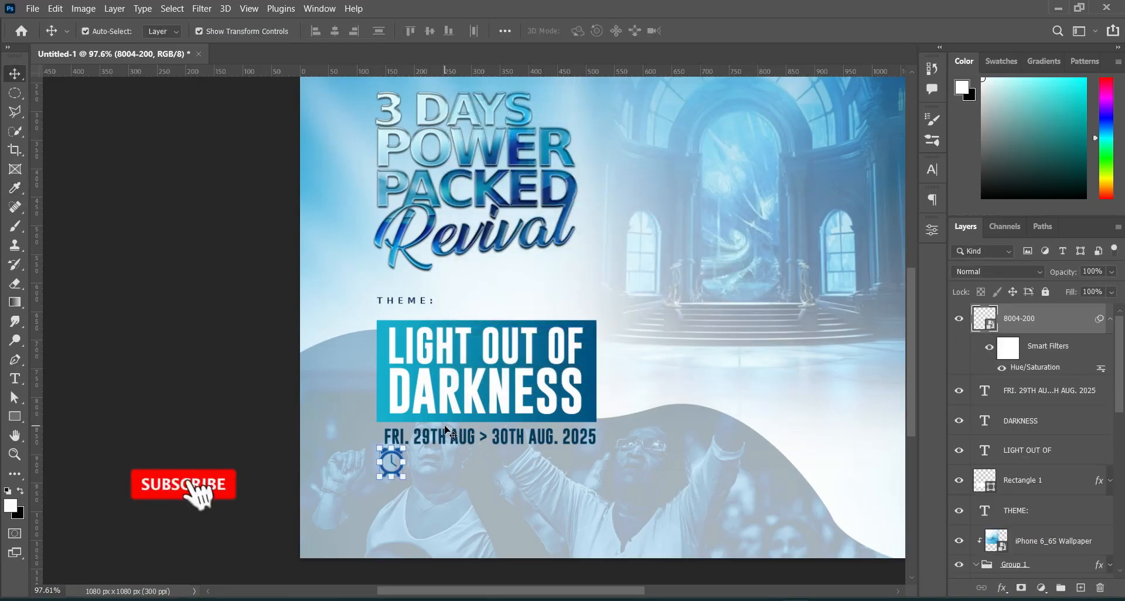
Duplicate the date line next to the clock icon and replace the copy's text with 6:00PM EACH NIGHT
drag(460, 443, 539, 467)
double_click(529, 472)
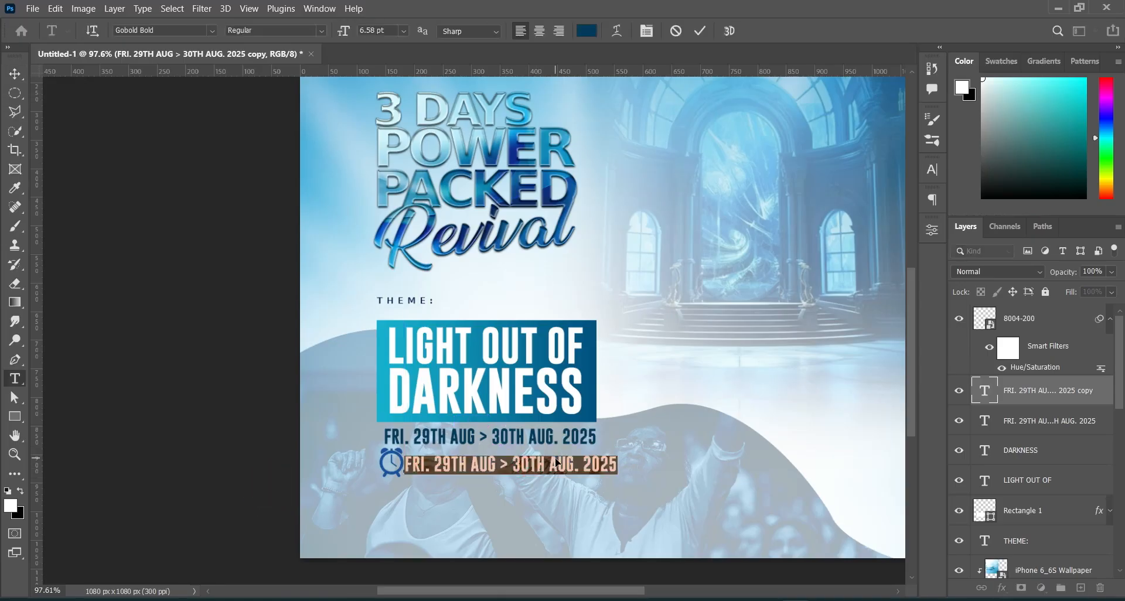
click(535, 465)
key(ctrl+a)
text(6:00PM EACH NIGHT)
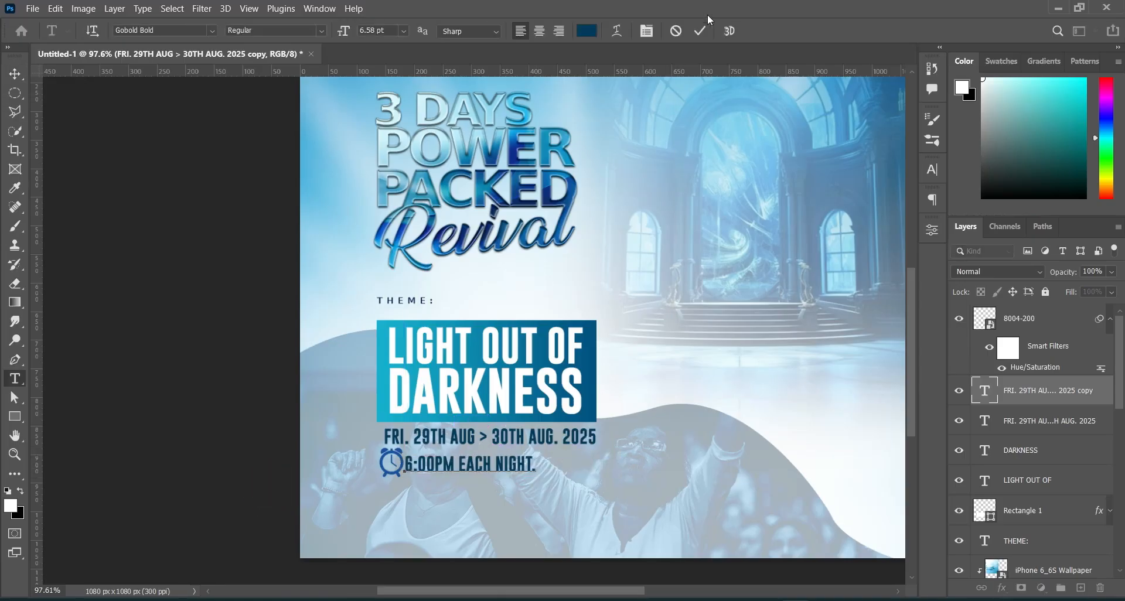
key(ctrl+Return)
key(v)
drag(504, 468, 509, 467)
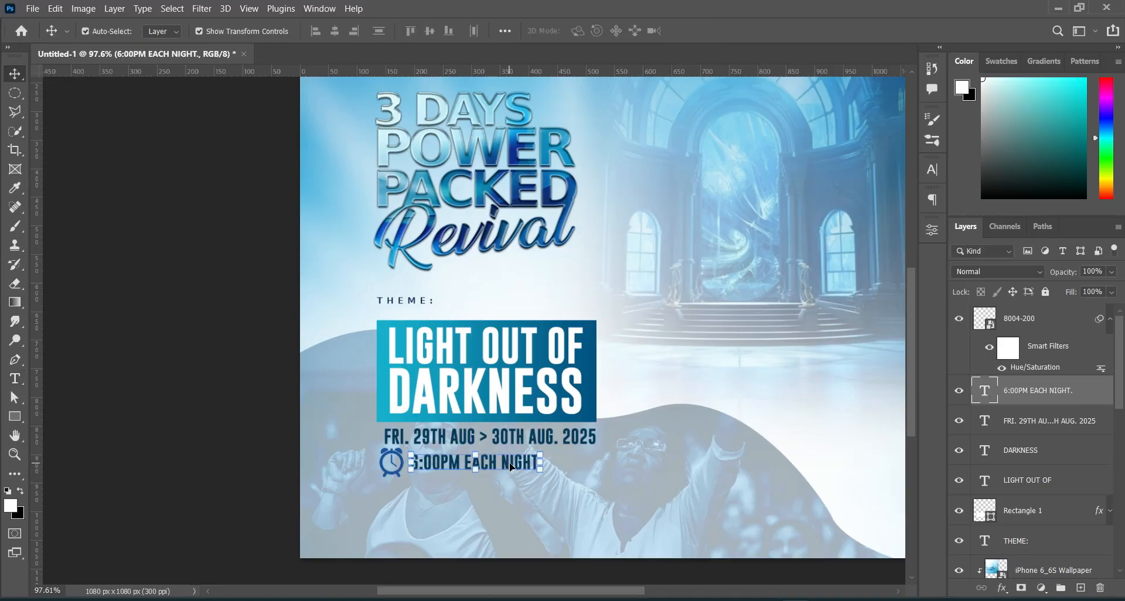
Scale the time text proportionally to about 141.68% so it ends at the gradient rectangle's right edge
click(223, 430)
scroll(192, 428, down, 2)
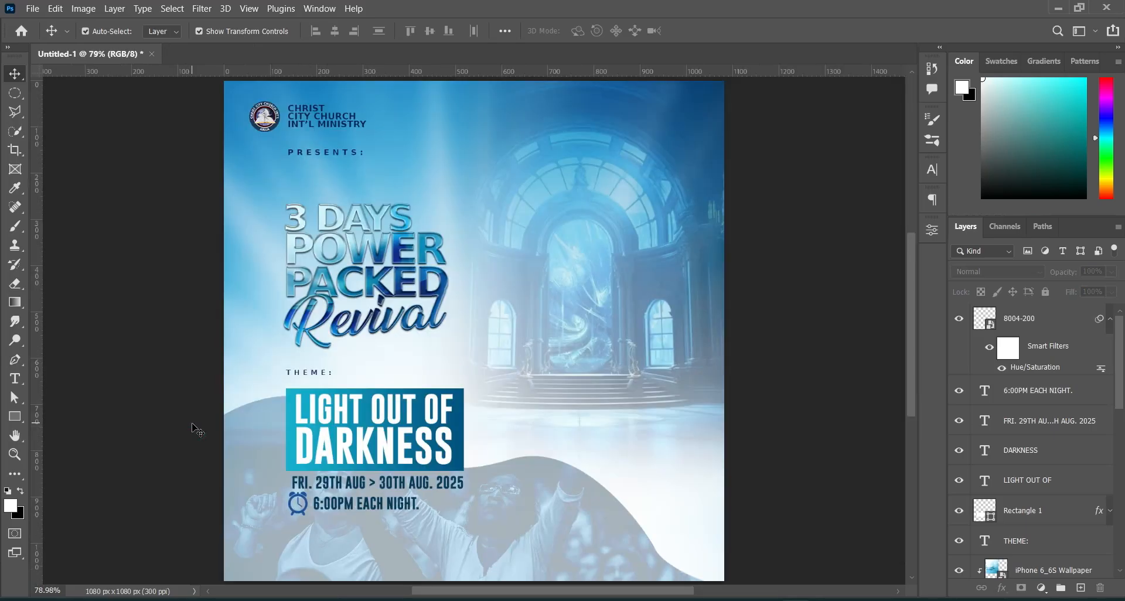
scroll(156, 502, up, 2)
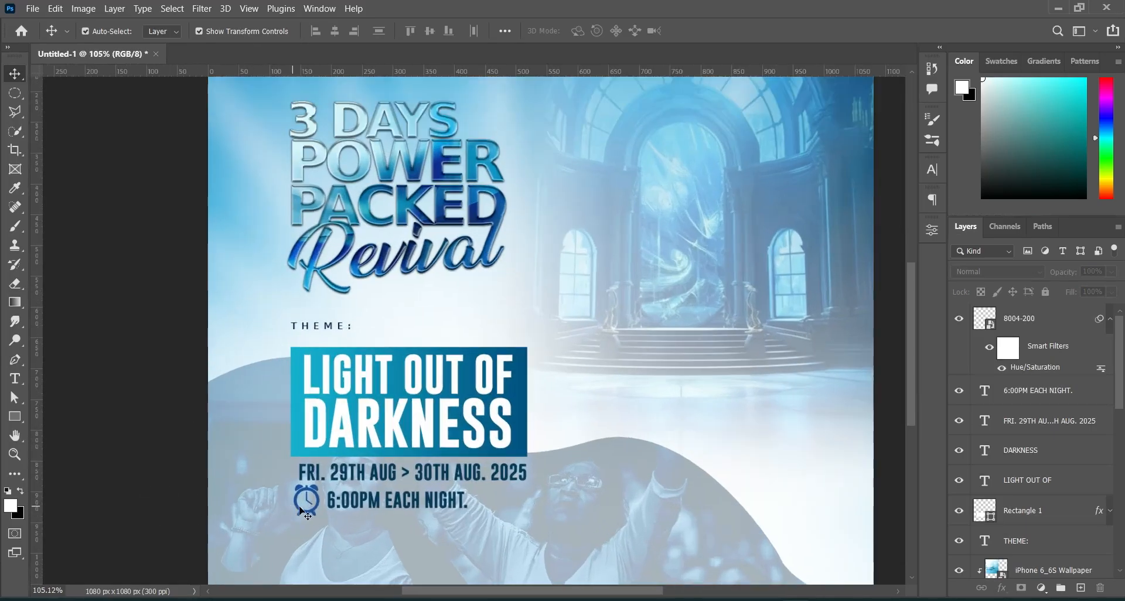
click(417, 499)
click(417, 499)
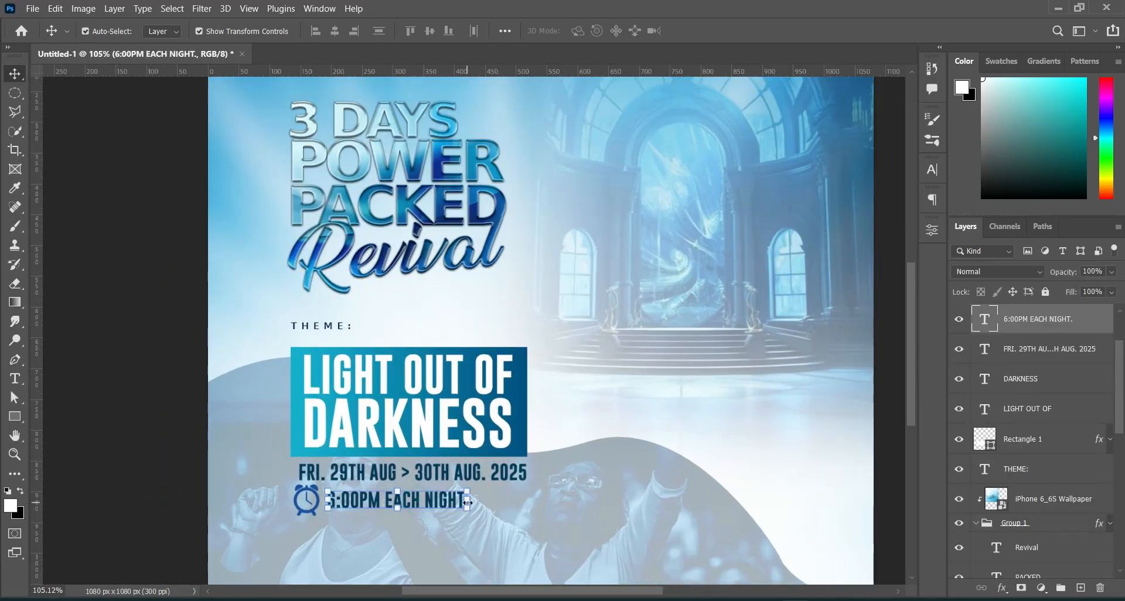
key(ctrl+t)
drag(468, 501, 529, 504)
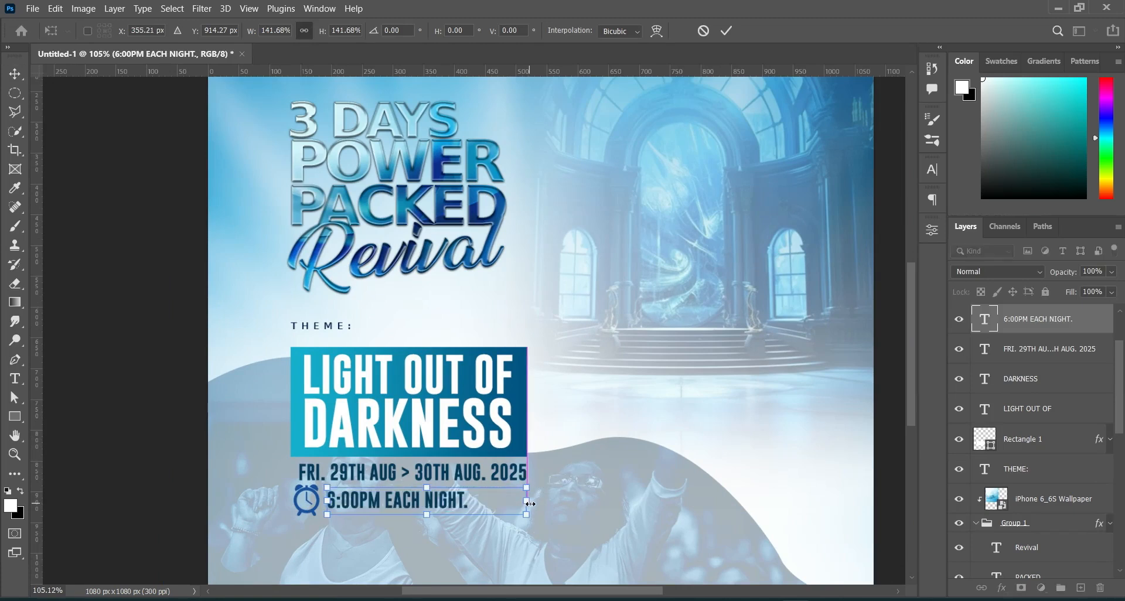
key(Return)
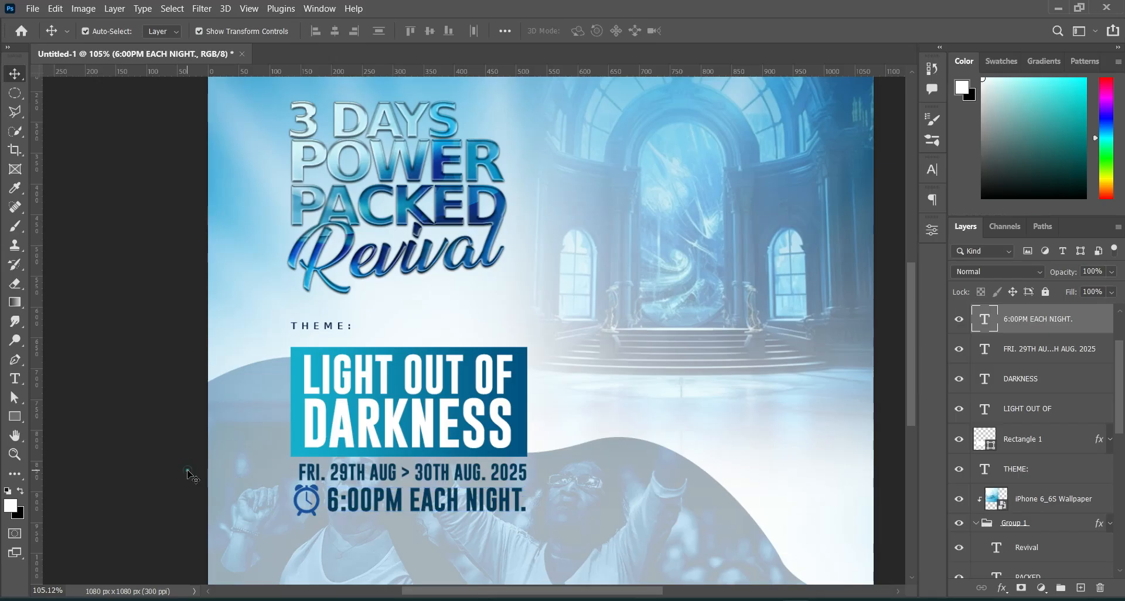
Copy the two lines with the church name and address from NIGHT OF GLORY.txt and return to the flyer
click(185, 468)
key(alt+Tab)
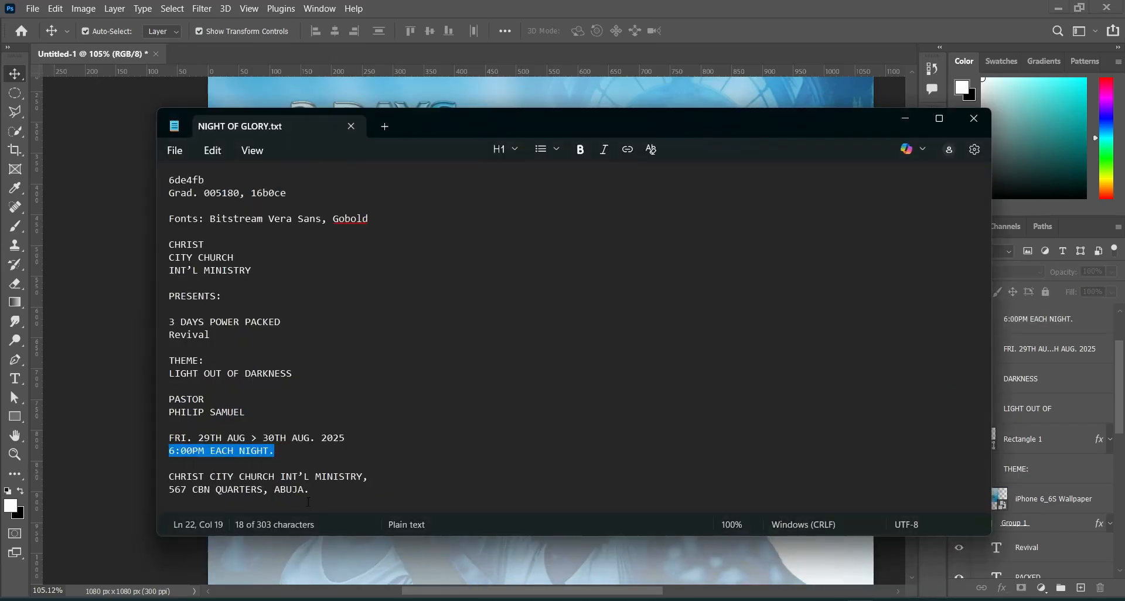
drag(169, 477, 311, 497)
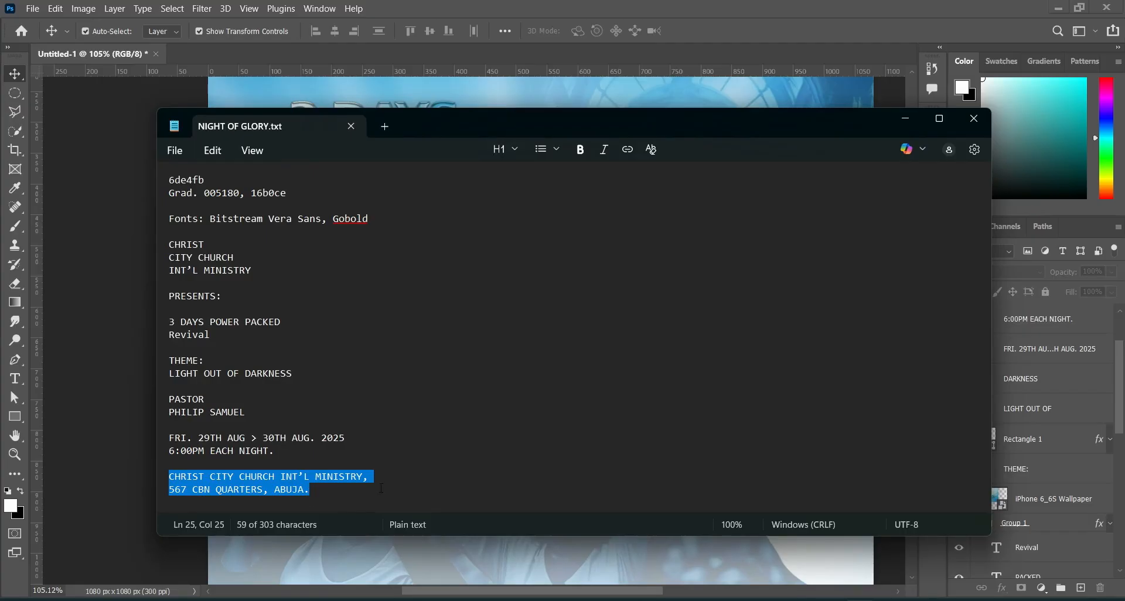
click(903, 134)
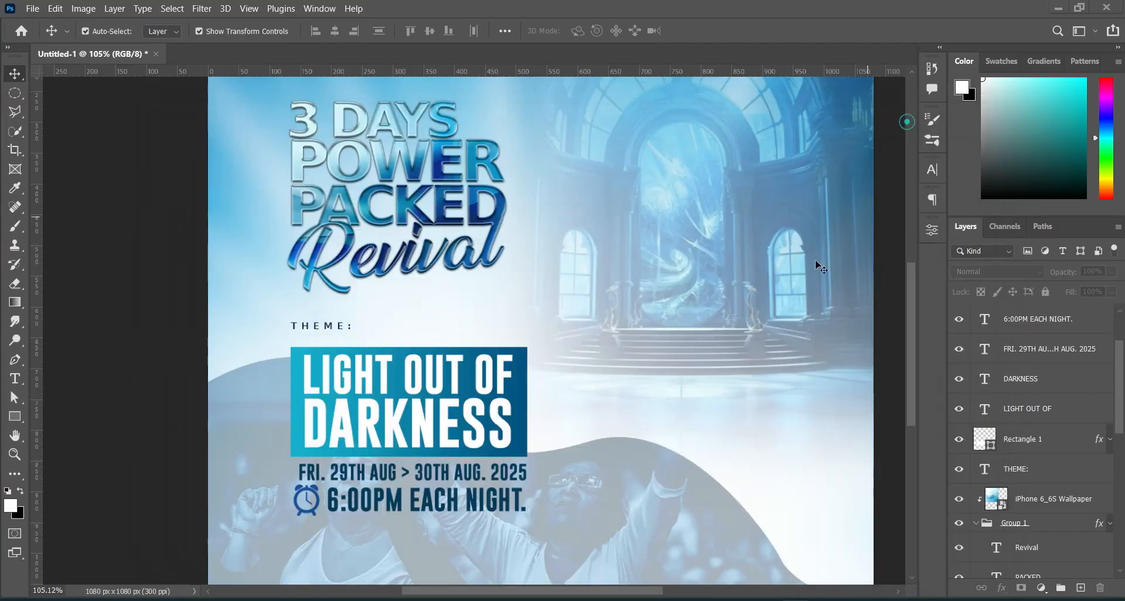
Place the location pin image download-removebg-preview from the project folder and scale it to about 5.38% beneath the clock icon
drag(912, 357, 912, 395)
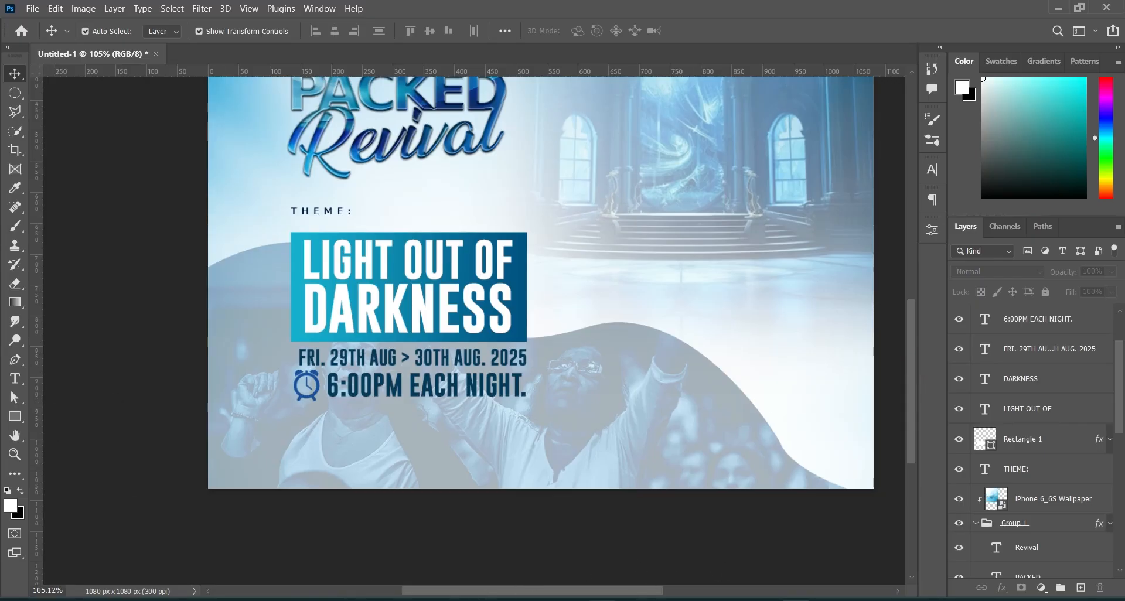
key(alt+Tab)
drag(953, 232, 135, 413)
drag(828, 282, 344, 464)
drag(352, 399, 317, 435)
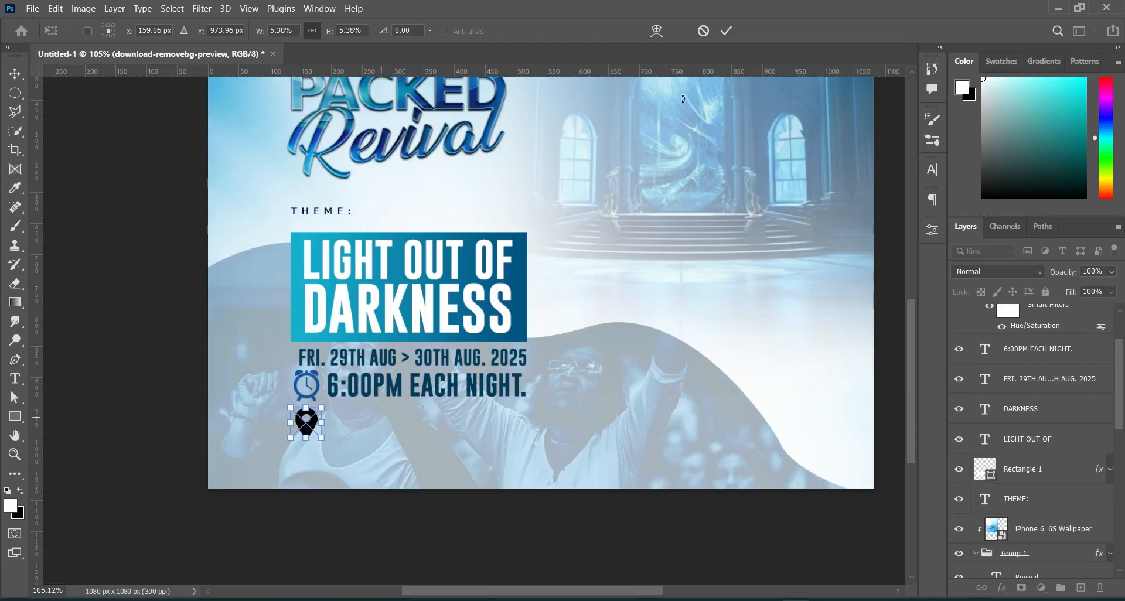
click(726, 30)
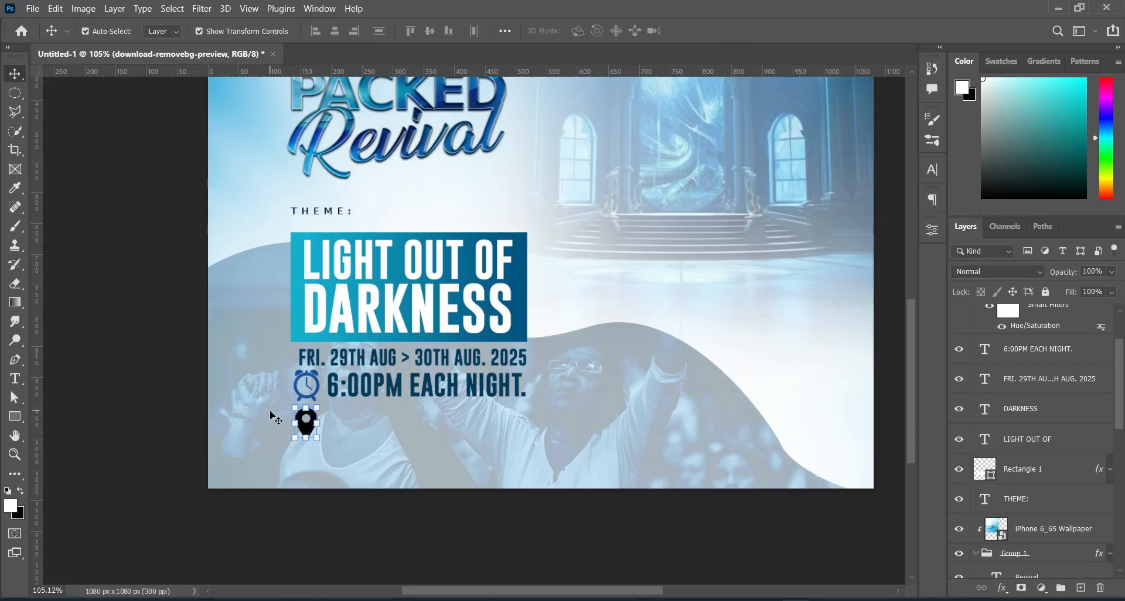
Colorize the location pin dark blue through Hue/Saturation with hue about 206 and raised saturation and lightness
key(ctrl+u)
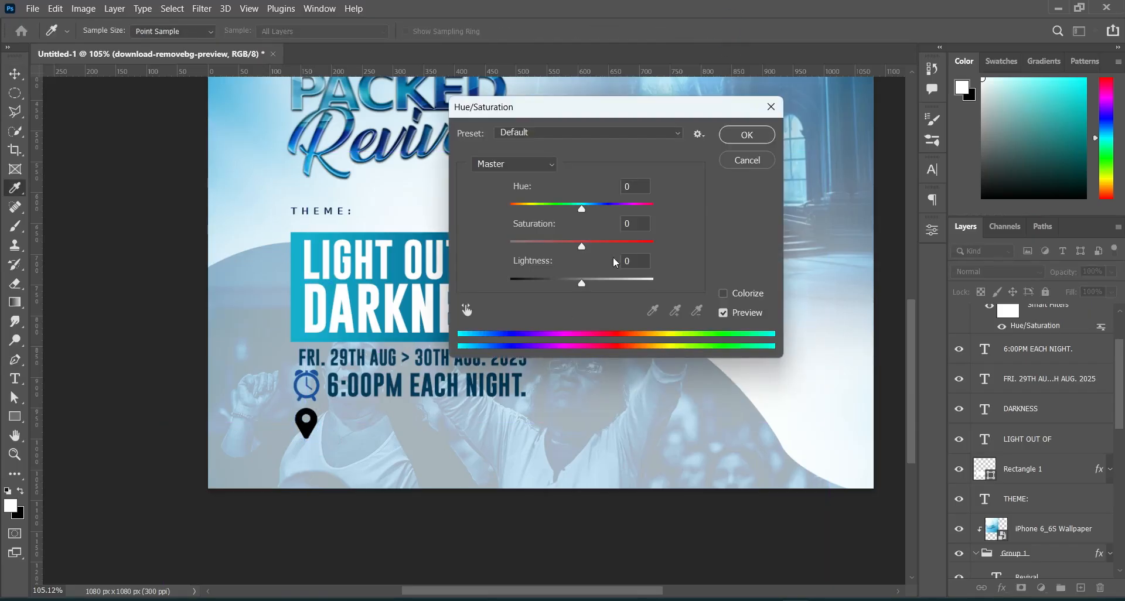
click(724, 293)
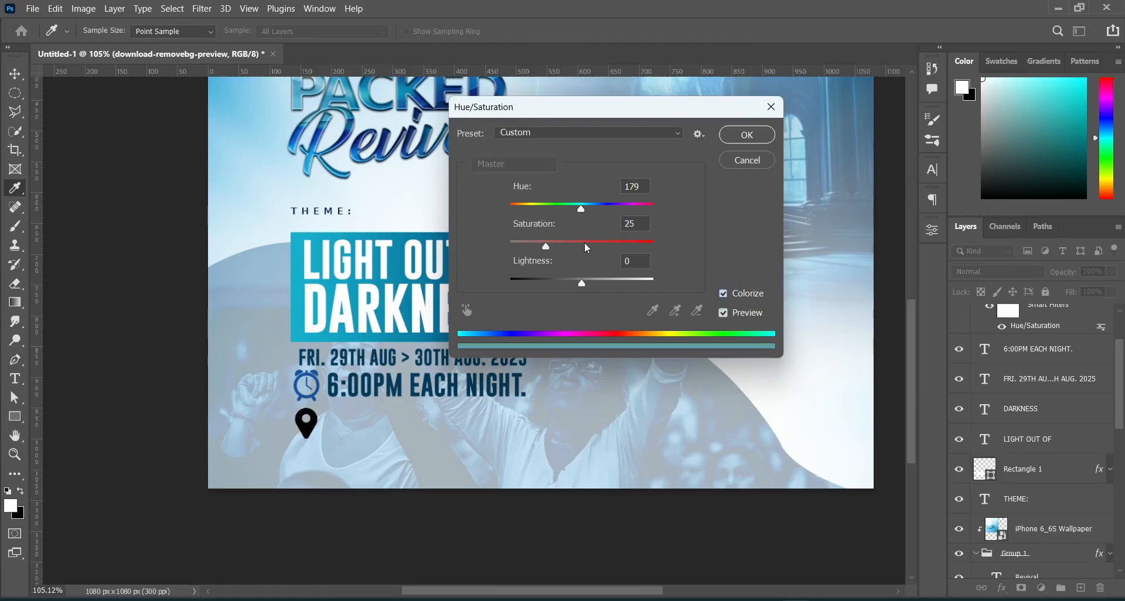
drag(581, 210, 593, 209)
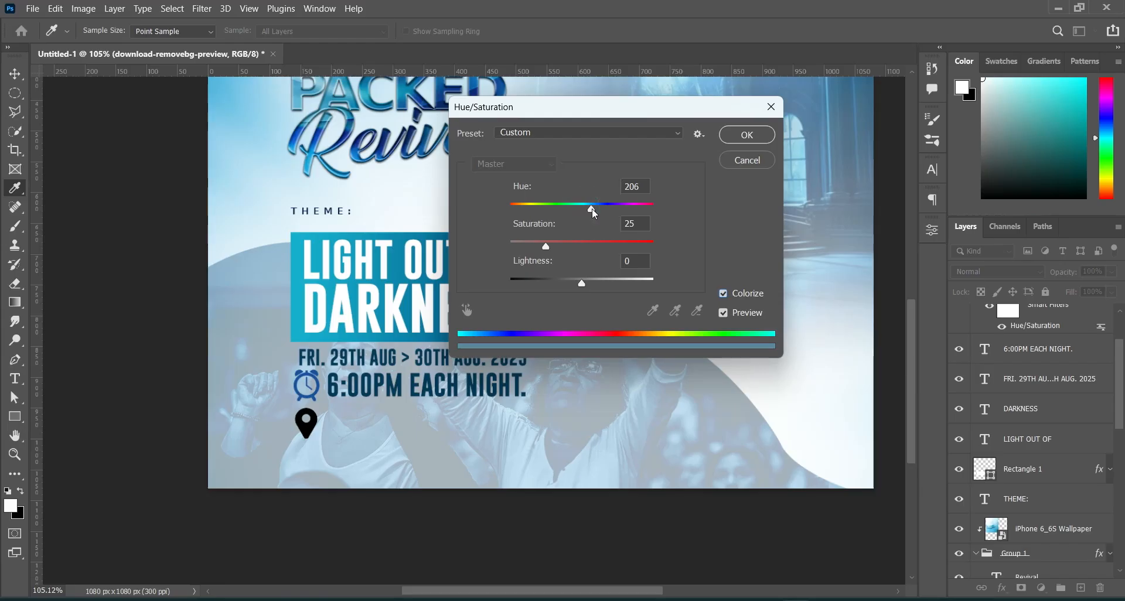
drag(580, 290, 608, 291)
drag(550, 247, 604, 284)
click(746, 137)
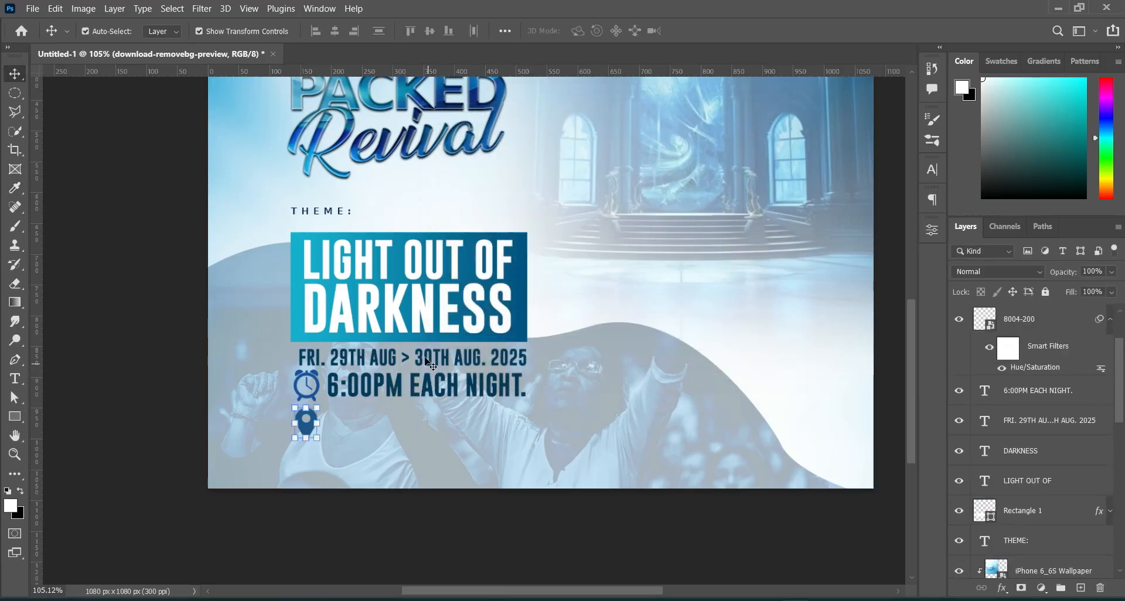
Duplicate the date line, bring the copy to the top of the layer stack and position it beside the location pin
drag(436, 364, 438, 365)
scroll(1046, 352, up, 2)
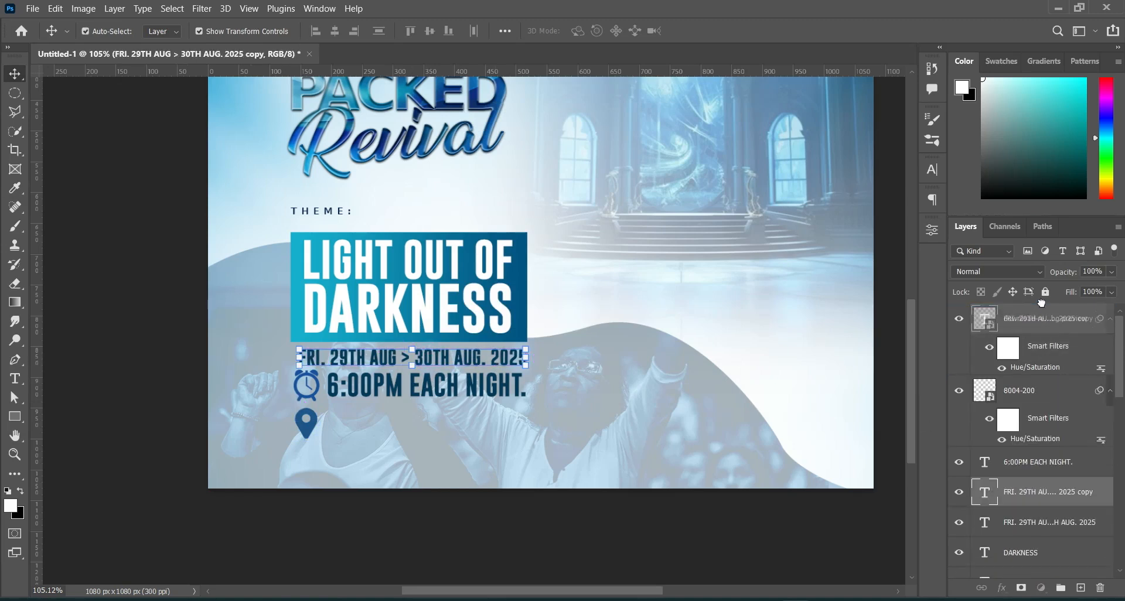
key(ctrl+shift+bracketright)
drag(466, 359, 489, 435)
drag(490, 434, 491, 435)
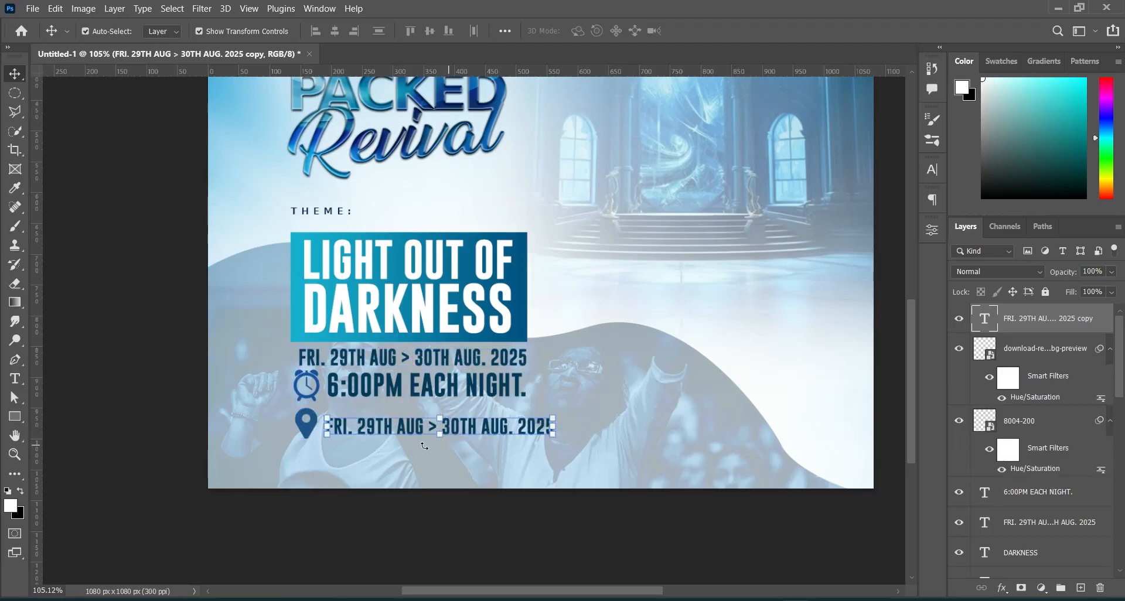
Replace the duplicated date text beside the pin with the copied two-line church name and address
double_click(459, 424)
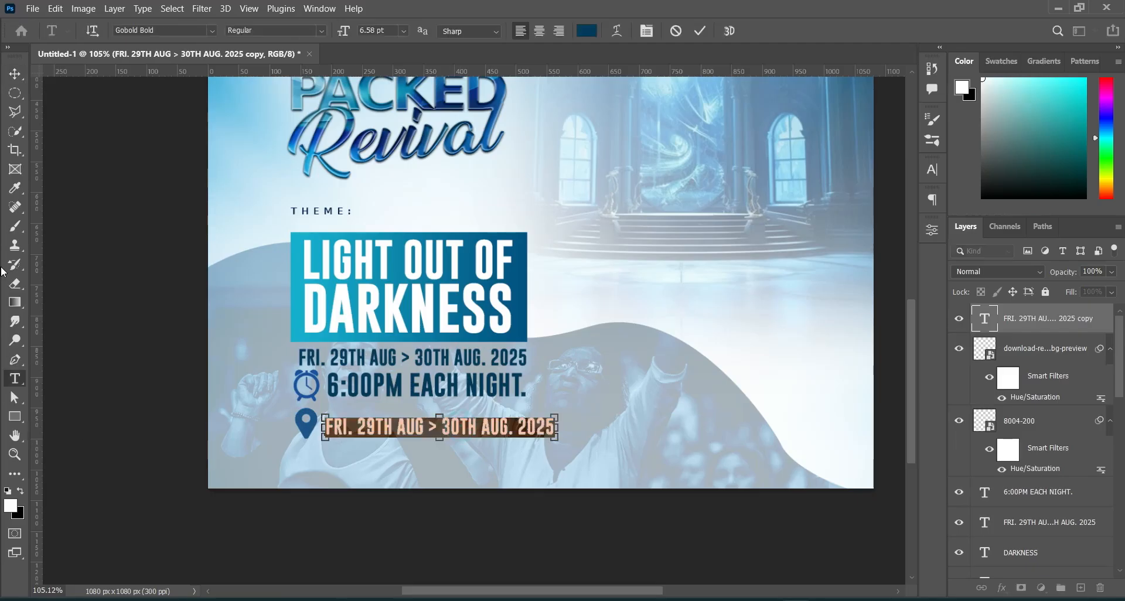
text(CHRIST CITY CHURCH INT'L MINISTRY, 567 CBN QUARTERS, ABUJA.)
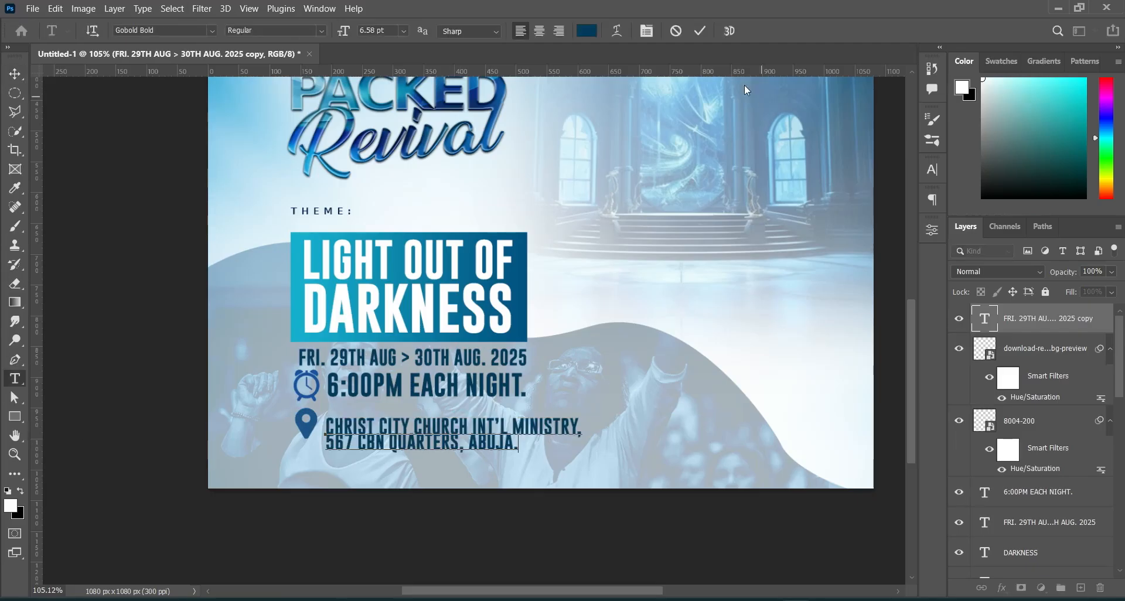
click(700, 31)
key(v)
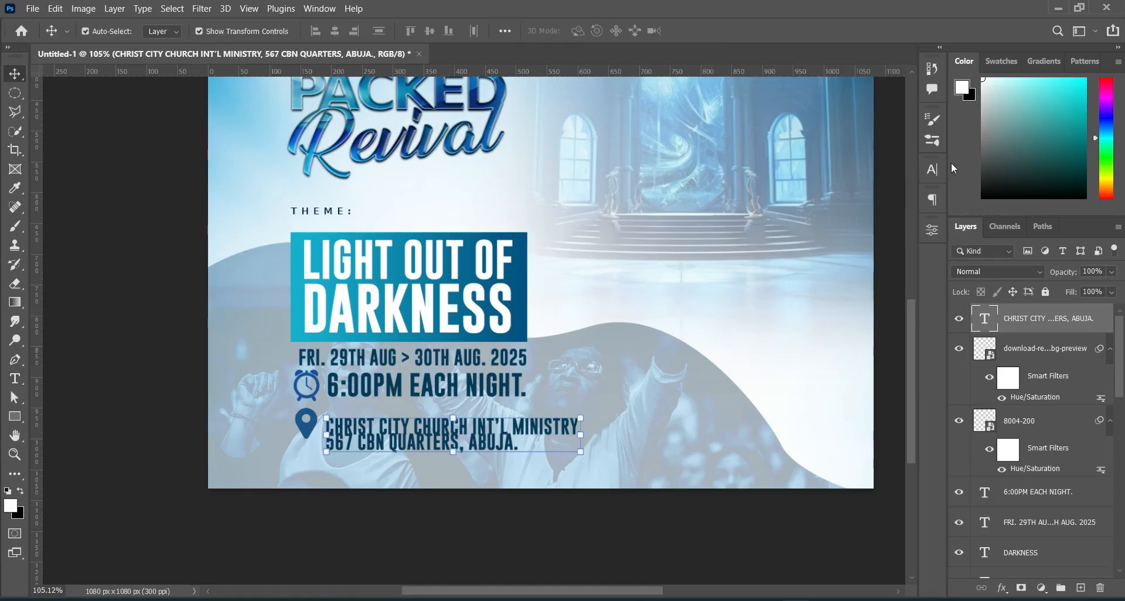
Set the address text's leading to 8 pt
click(931, 169)
drag(856, 212, 876, 212)
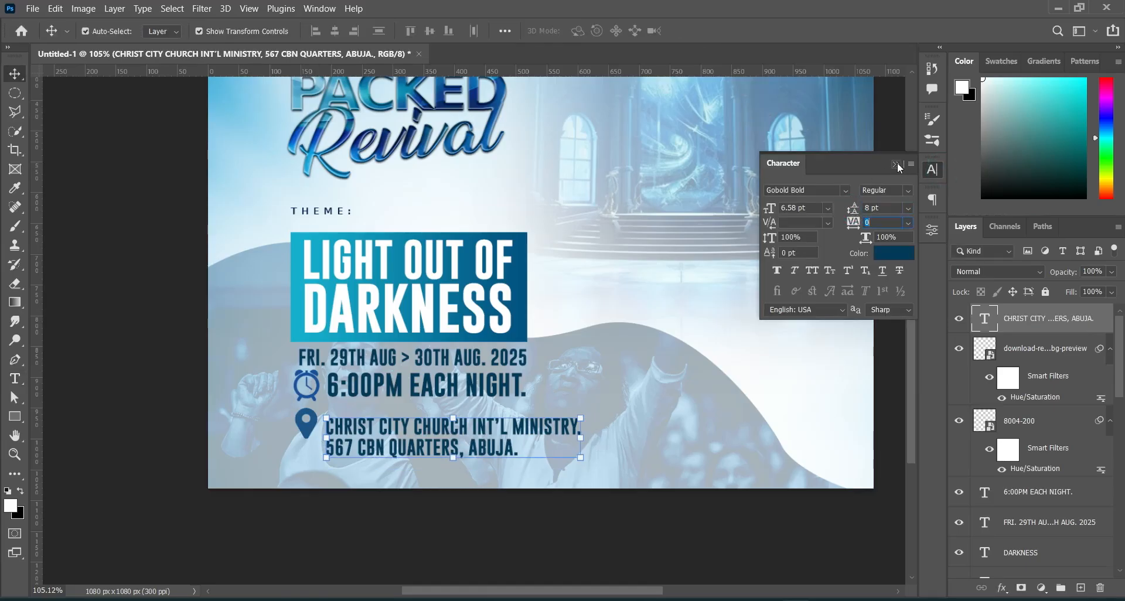
click(898, 163)
Change the address text's font to Bitstream Vera Sans in the Bold style
click(16, 379)
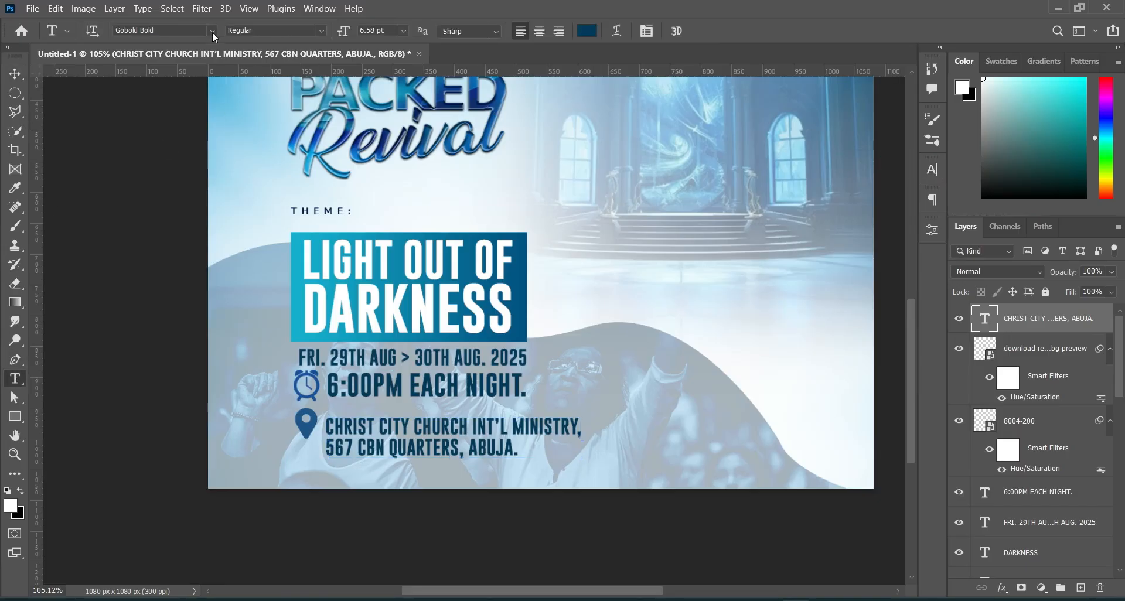
click(213, 31)
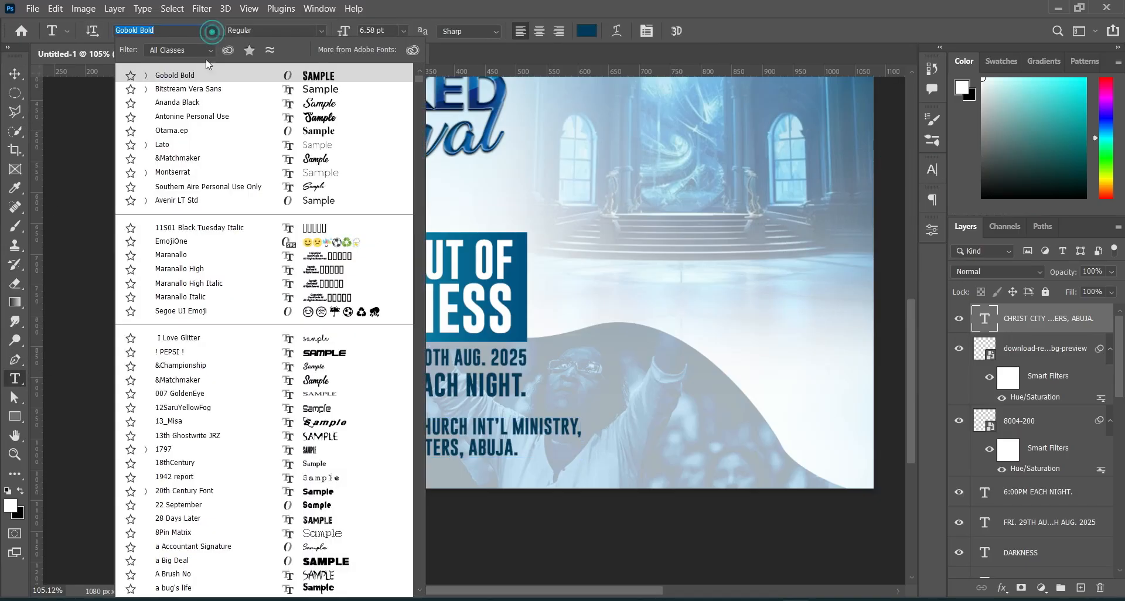
click(185, 89)
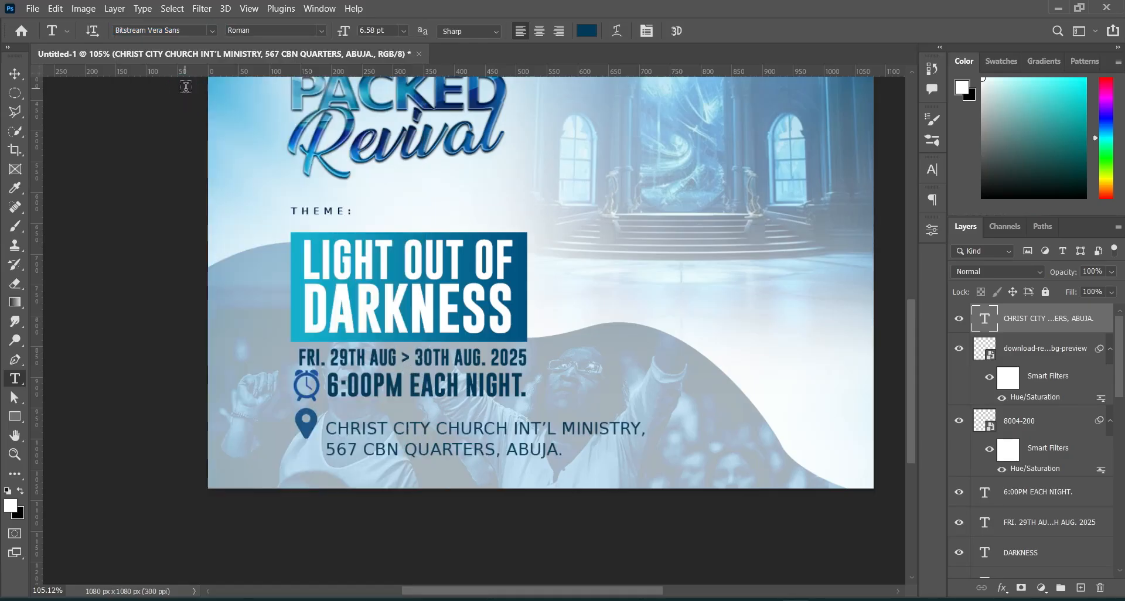
click(321, 30)
click(295, 68)
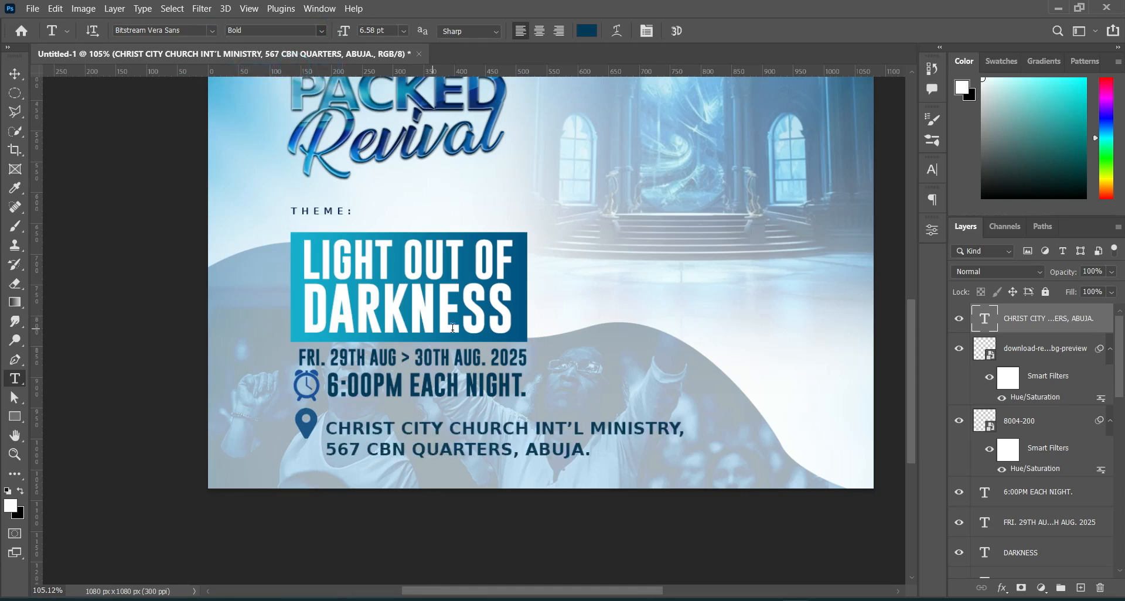
Reduce the address text's leading to 6 pt
click(931, 171)
click(873, 222)
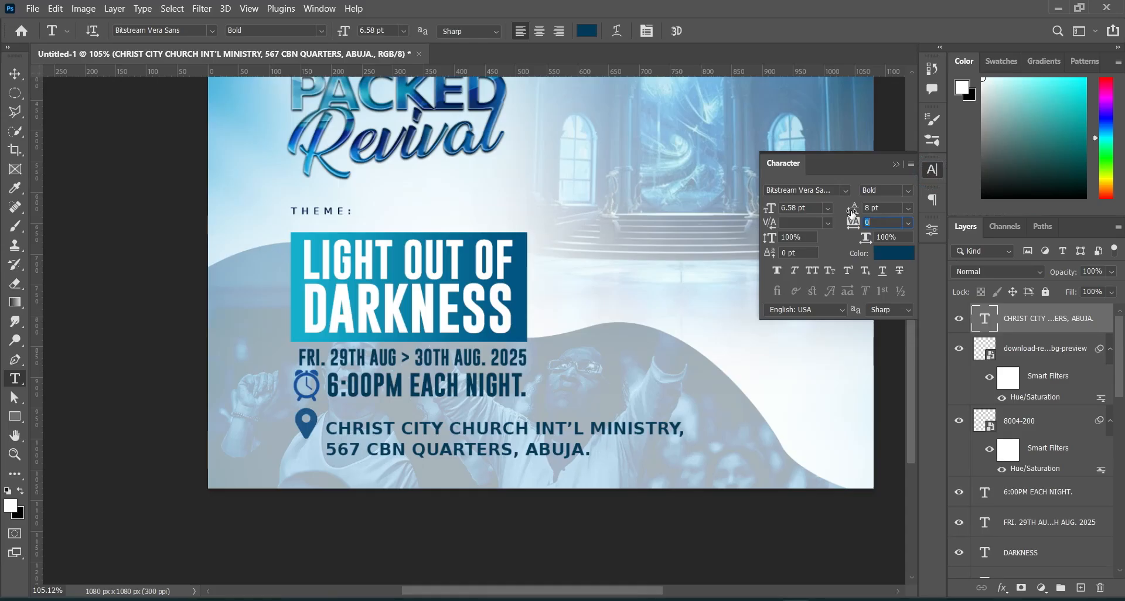
drag(852, 212, 852, 209)
key(v)
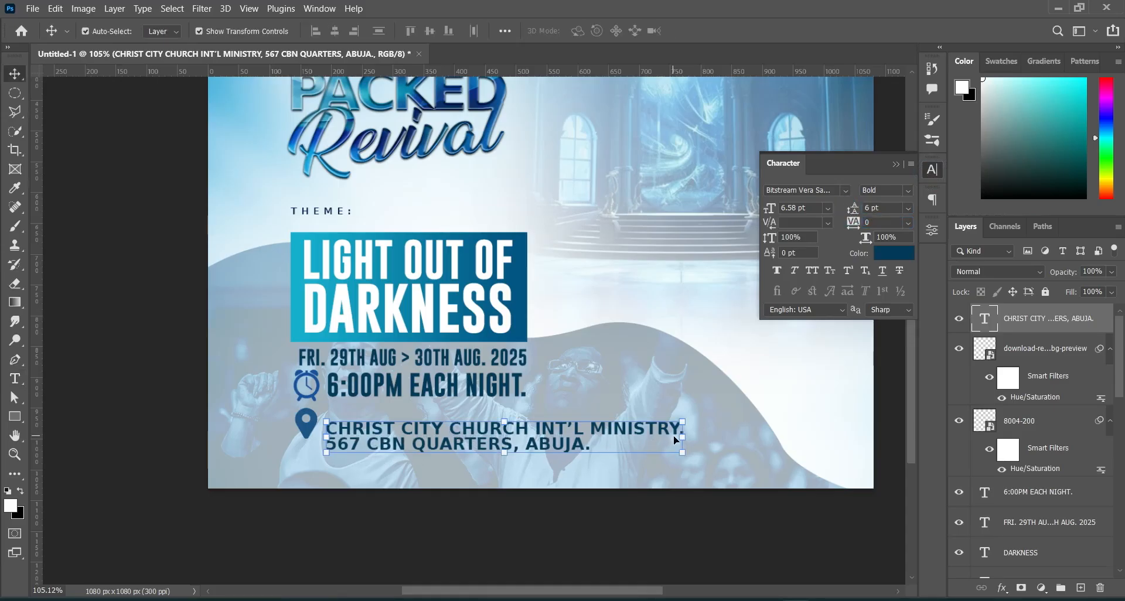
Scale the address text to about 56% and position it just beside the location pin
drag(682, 437, 526, 436)
drag(418, 437, 431, 426)
key(Return)
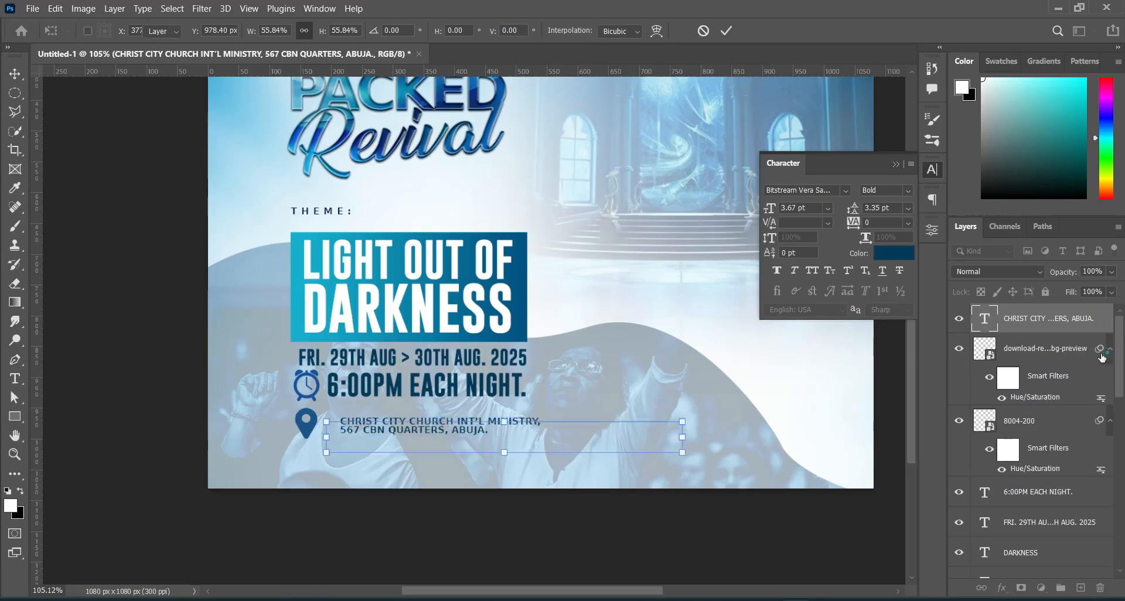
Draw a white rectangle of about 324 × 56 px behind the address text, layered directly above the location pin
click(1028, 351)
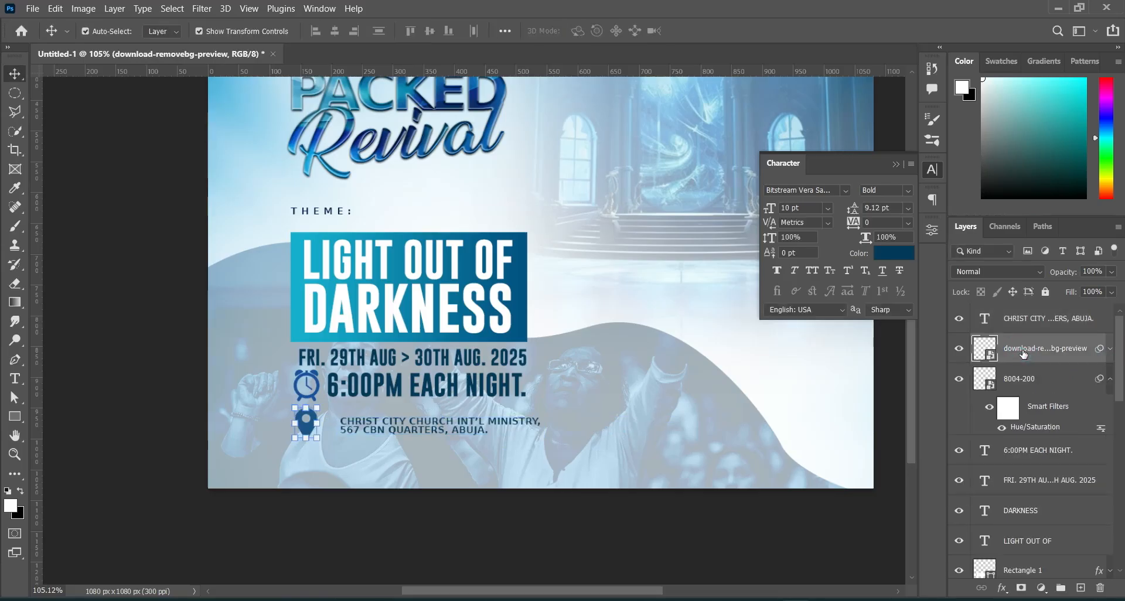
click(15, 416)
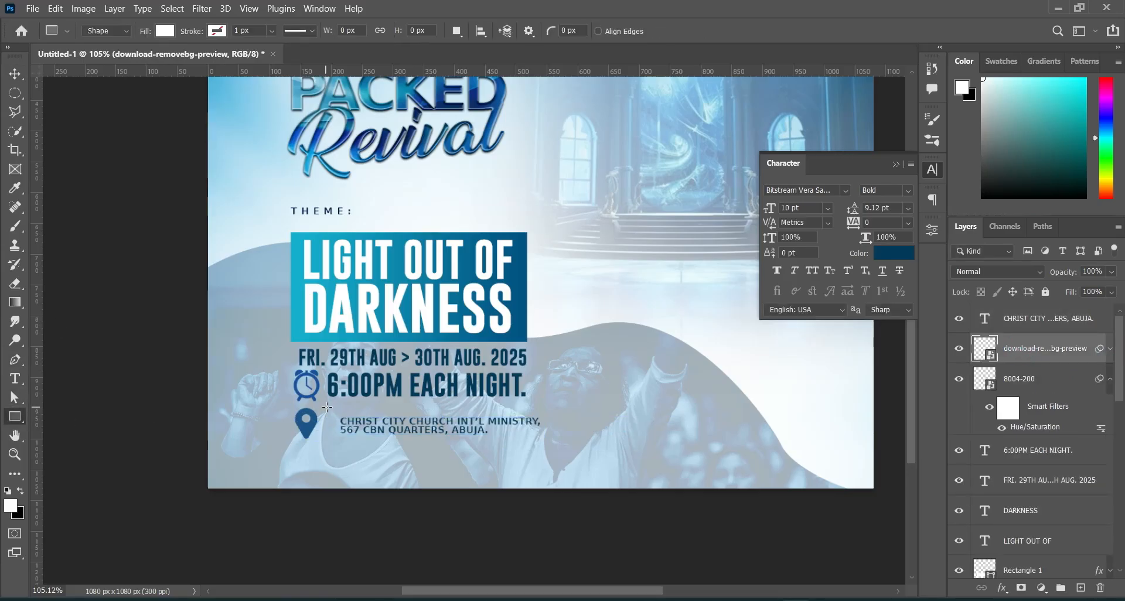
drag(327, 409, 526, 443)
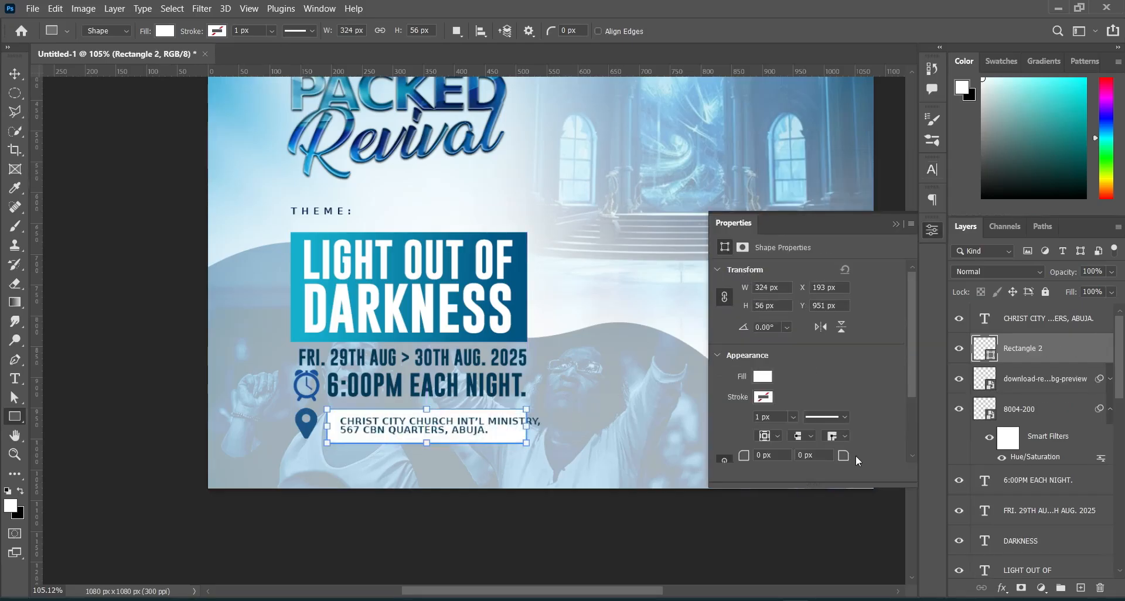
Round all four corners of the address rectangle with a linked radius of 17 px
drag(909, 334, 911, 378)
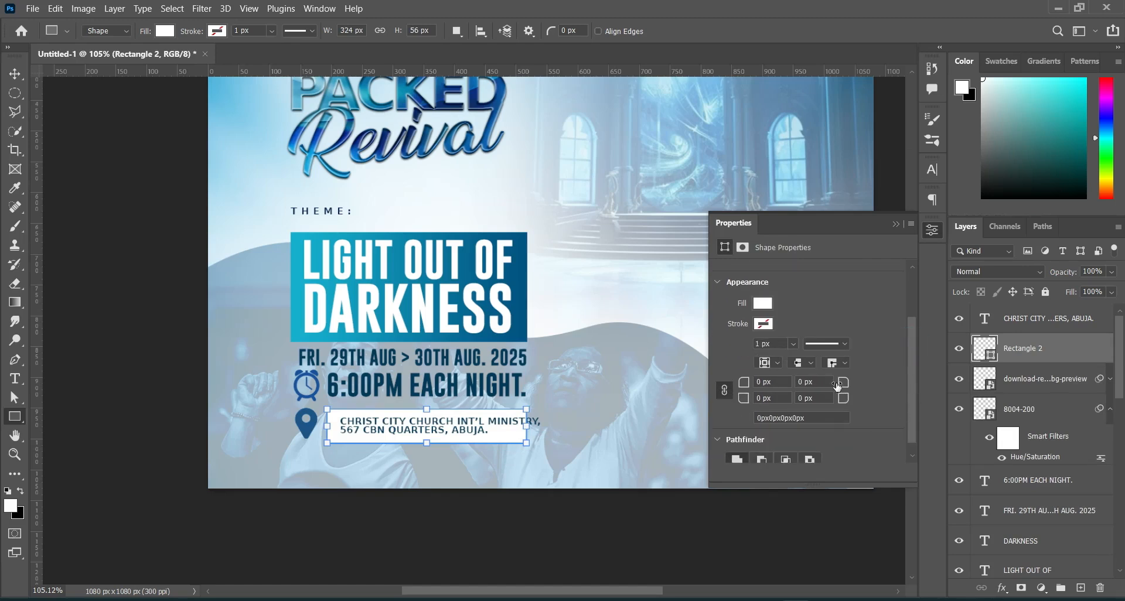
click(724, 390)
click(768, 382)
text(17)
key(Return)
key(v)
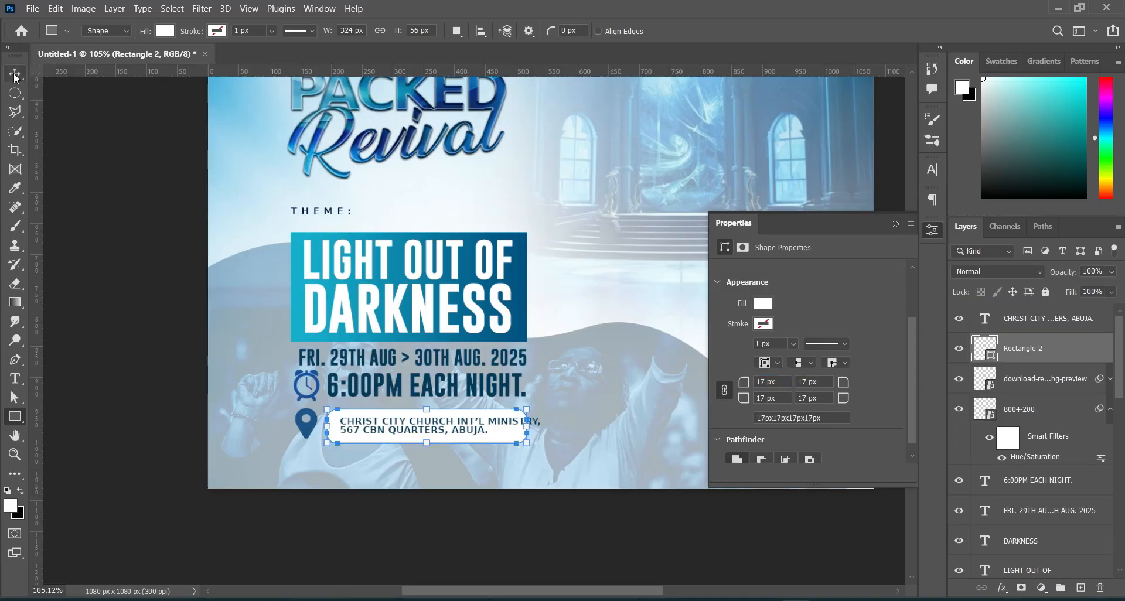
Remove the fill from the rounded rectangle around the address
click(502, 437)
click(214, 410)
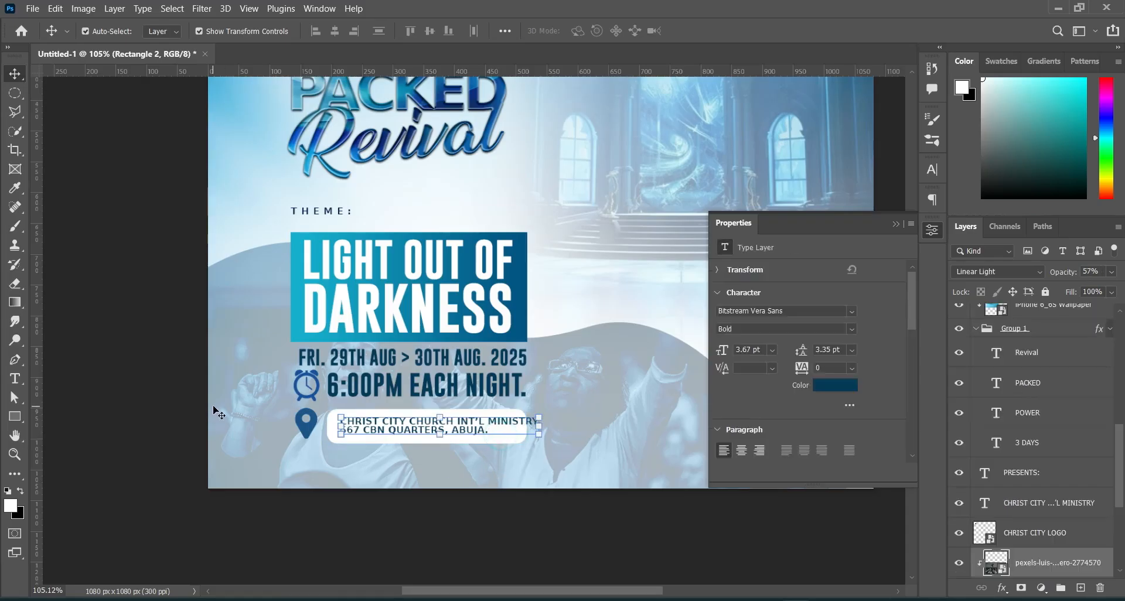
click(516, 438)
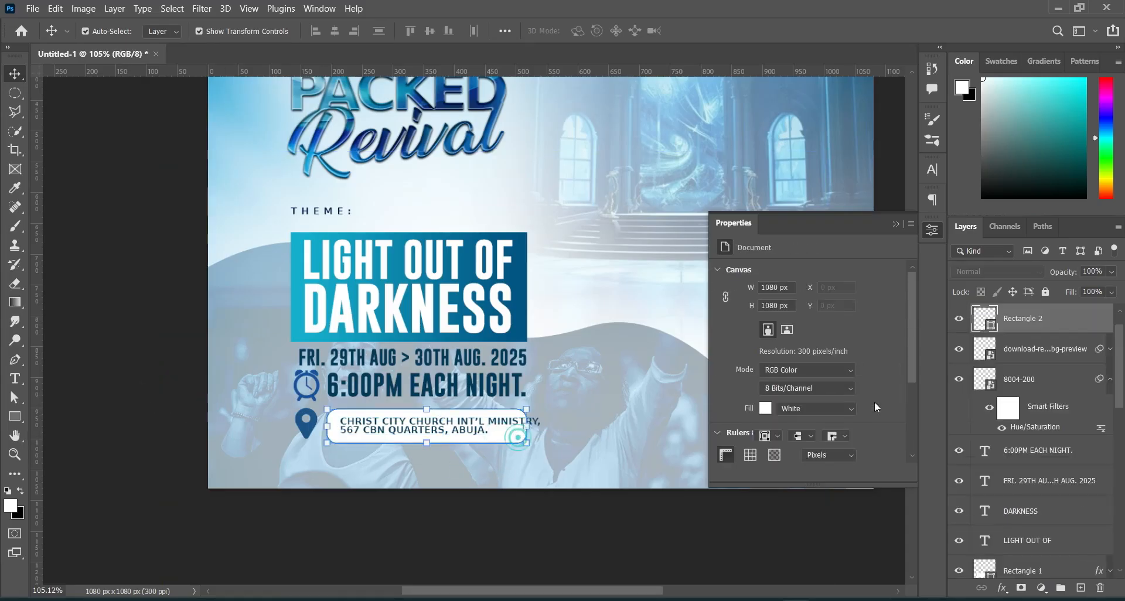
click(762, 377)
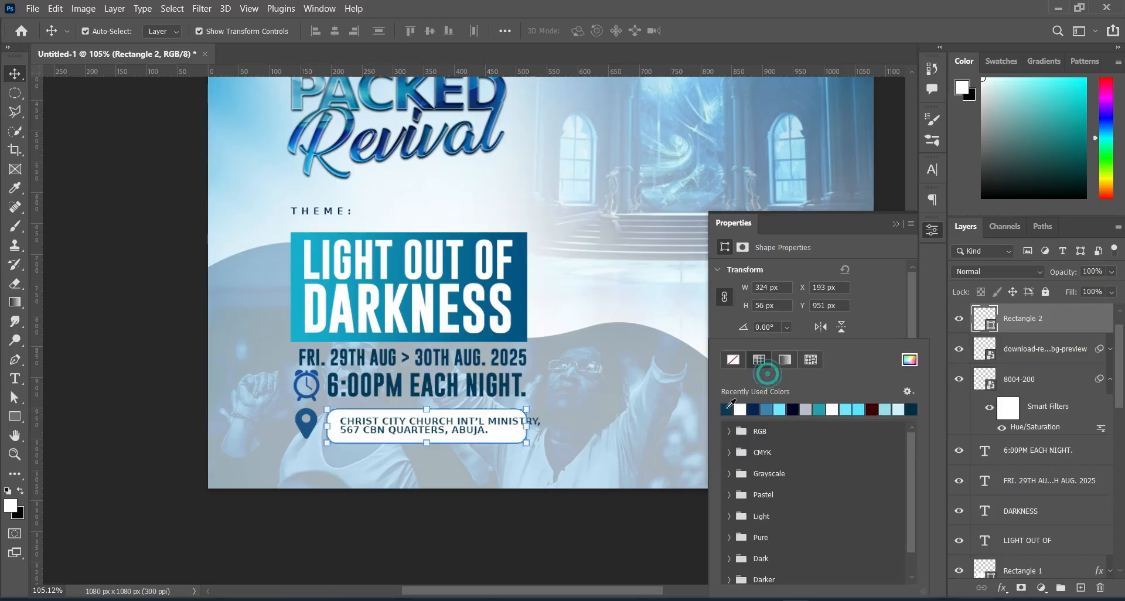
click(733, 359)
click(866, 310)
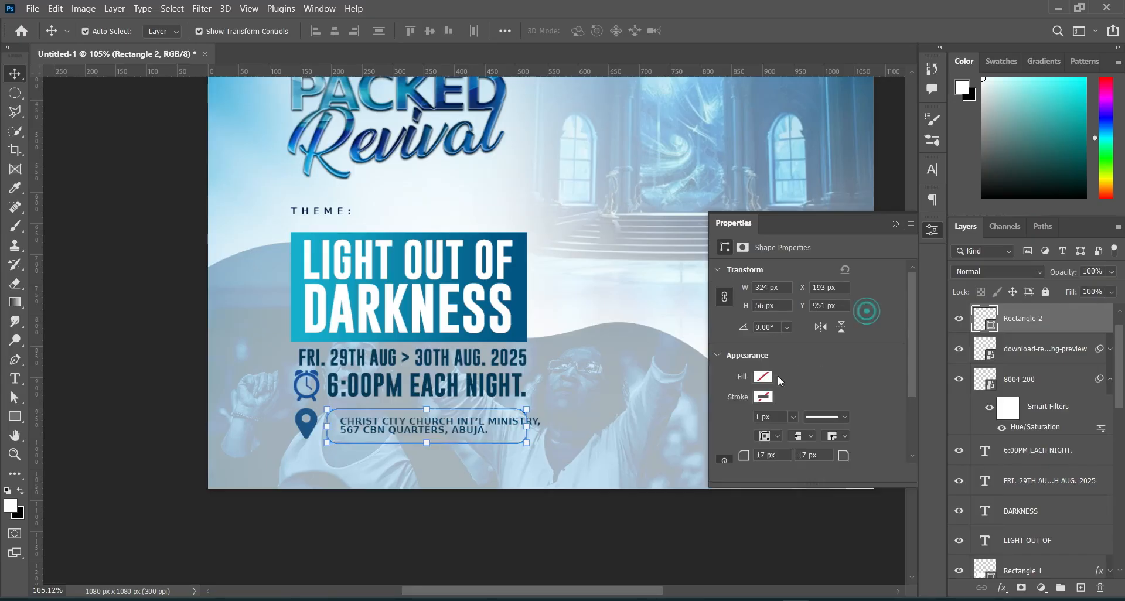
Give the rounded address rectangle a 2 px dark blue stroke from the recently used colors
click(758, 400)
click(727, 409)
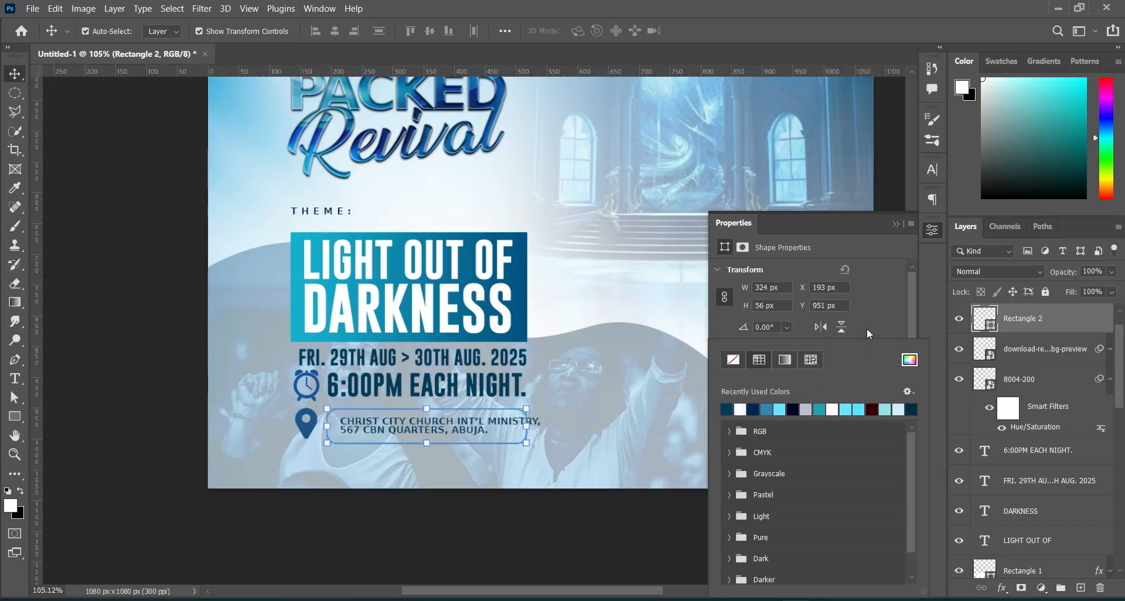
click(866, 328)
click(764, 416)
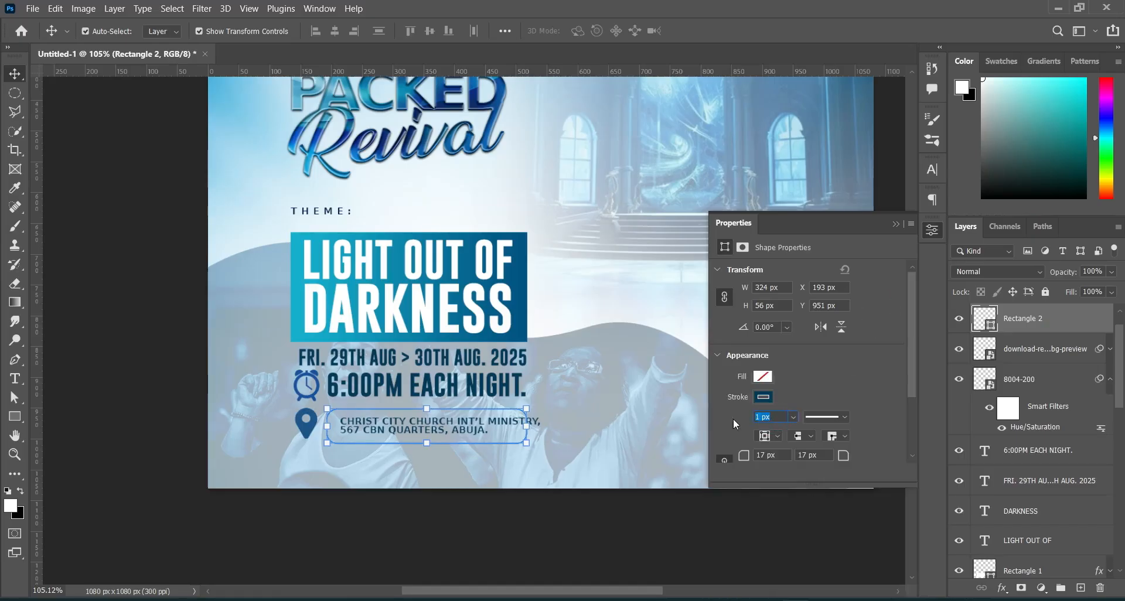
text(2)
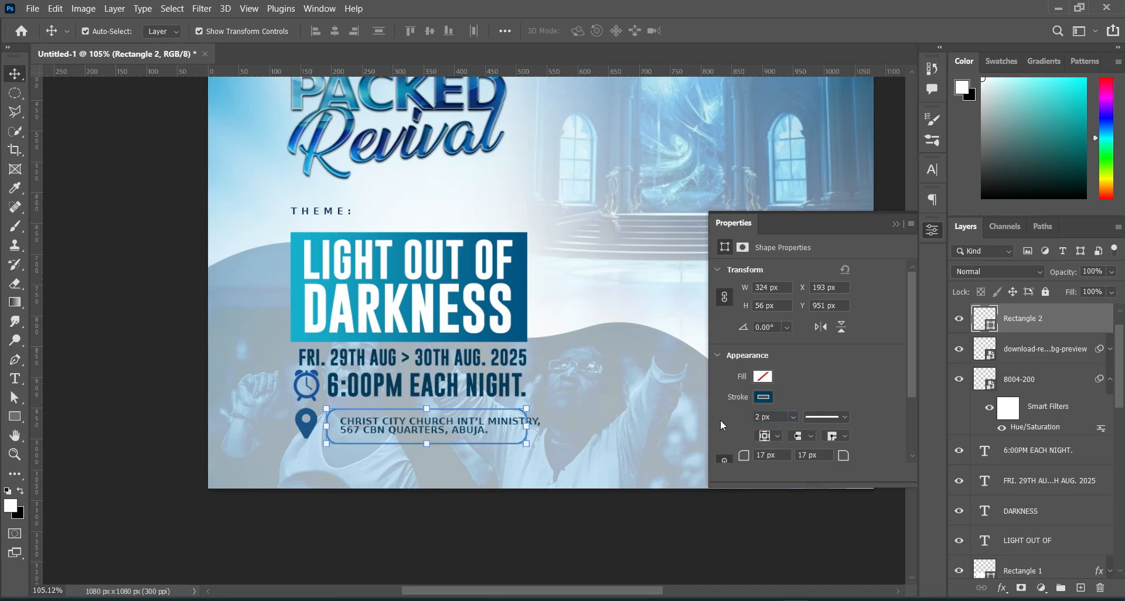
click(112, 394)
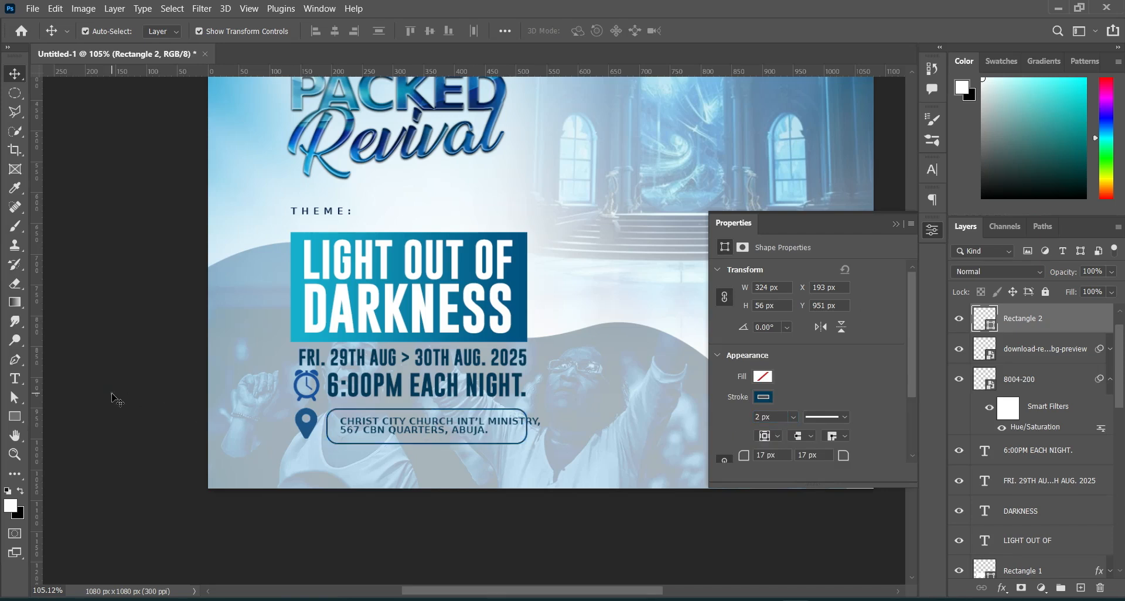
Scale the address text to about 92% so it fits inside the rounded outline
click(524, 424)
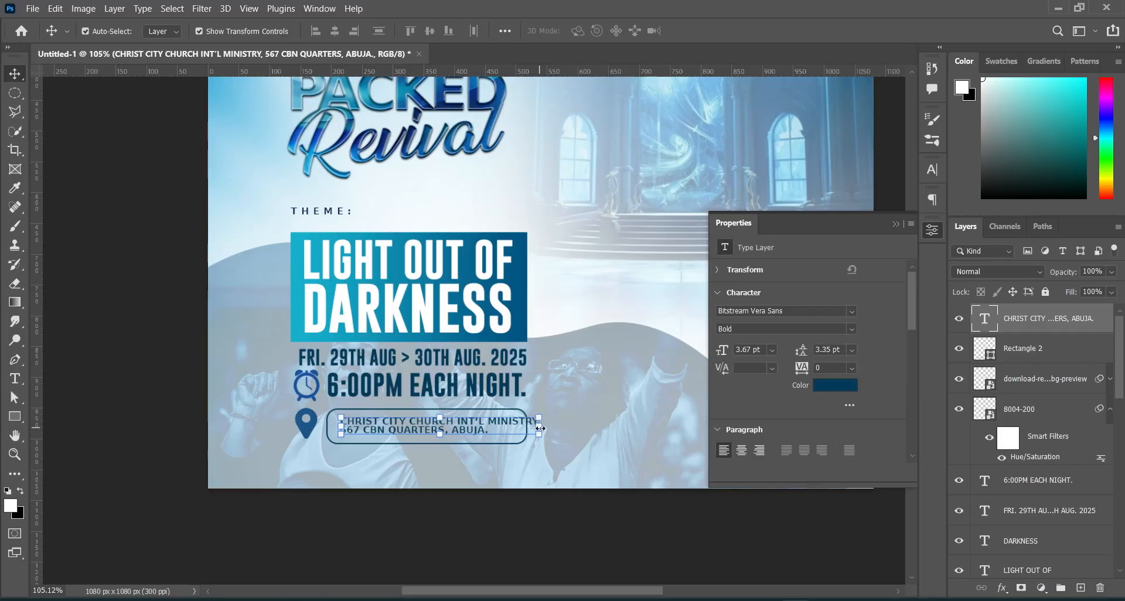
drag(541, 428, 519, 429)
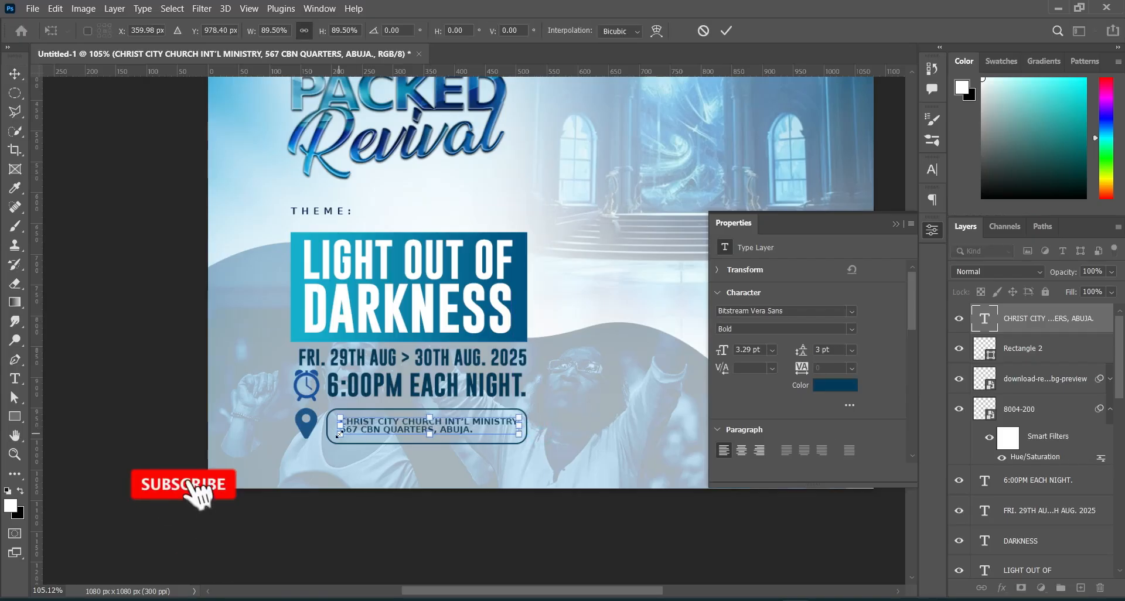
drag(340, 434, 336, 437)
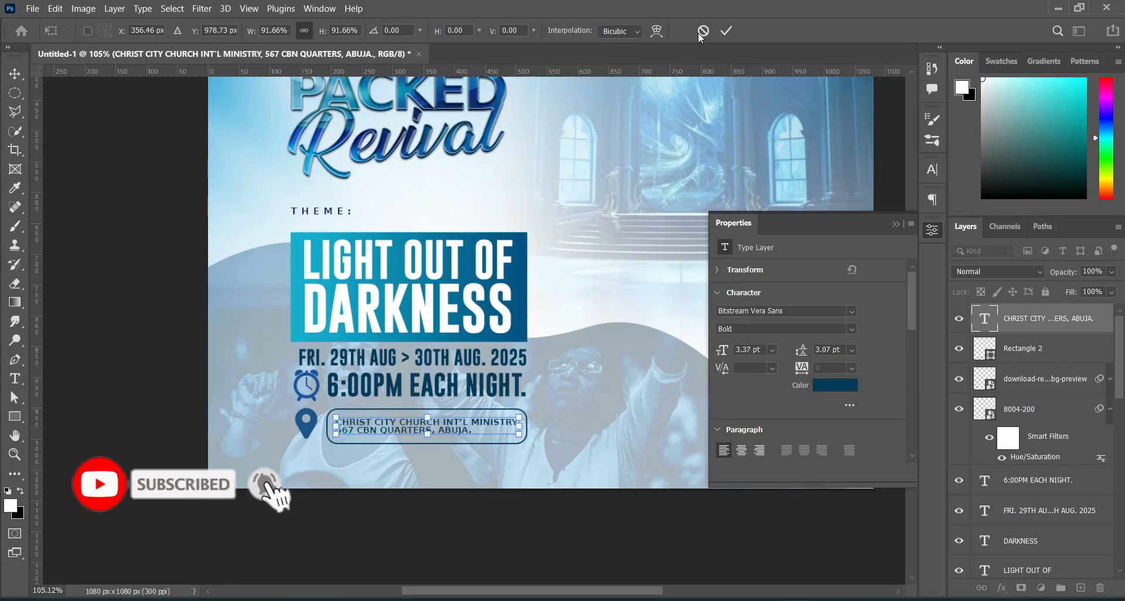
click(721, 30)
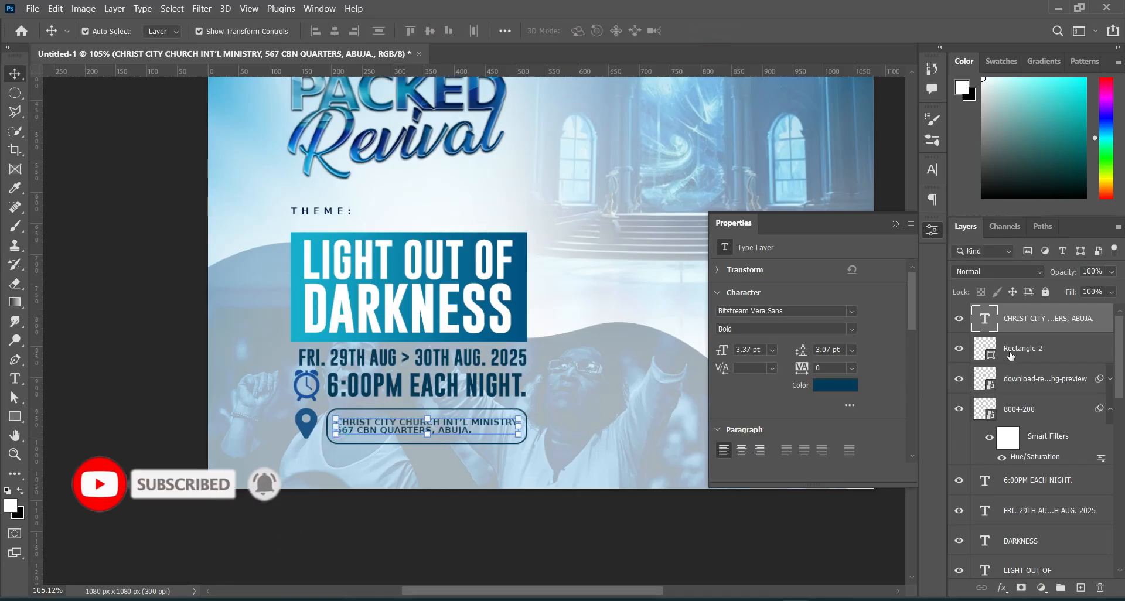
Align the address text and the rounded outline on their vertical and horizontal centers
click(1020, 358)
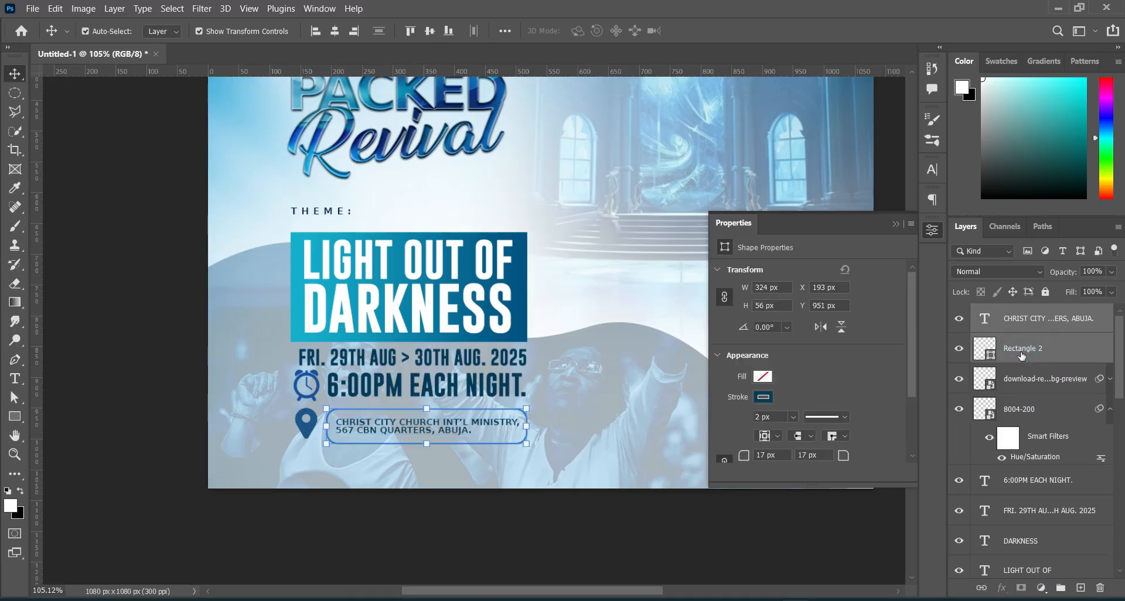
click(431, 32)
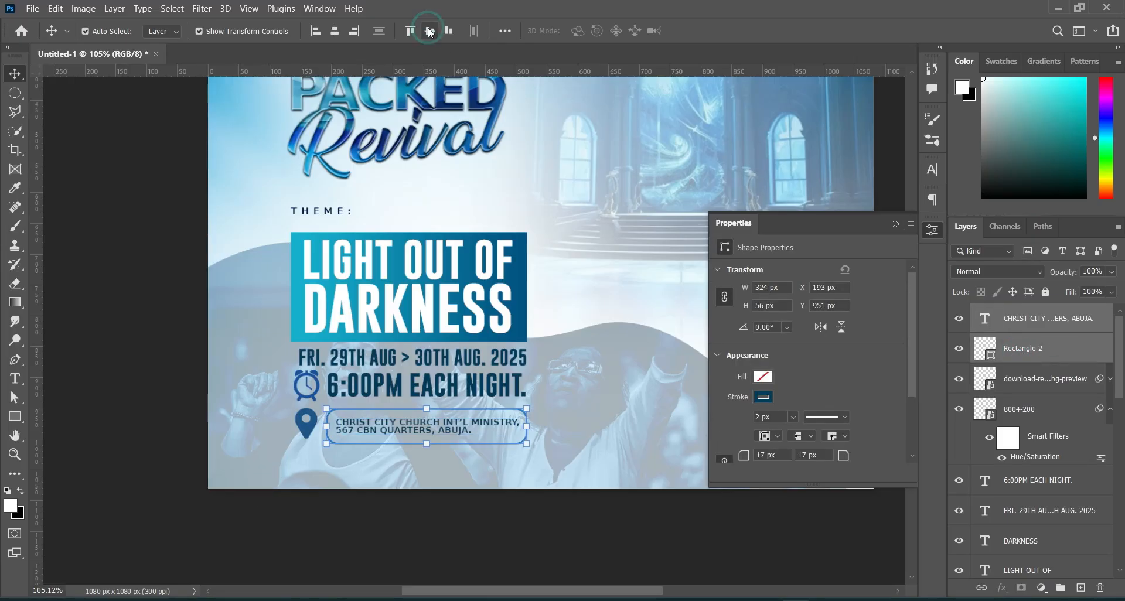
click(334, 31)
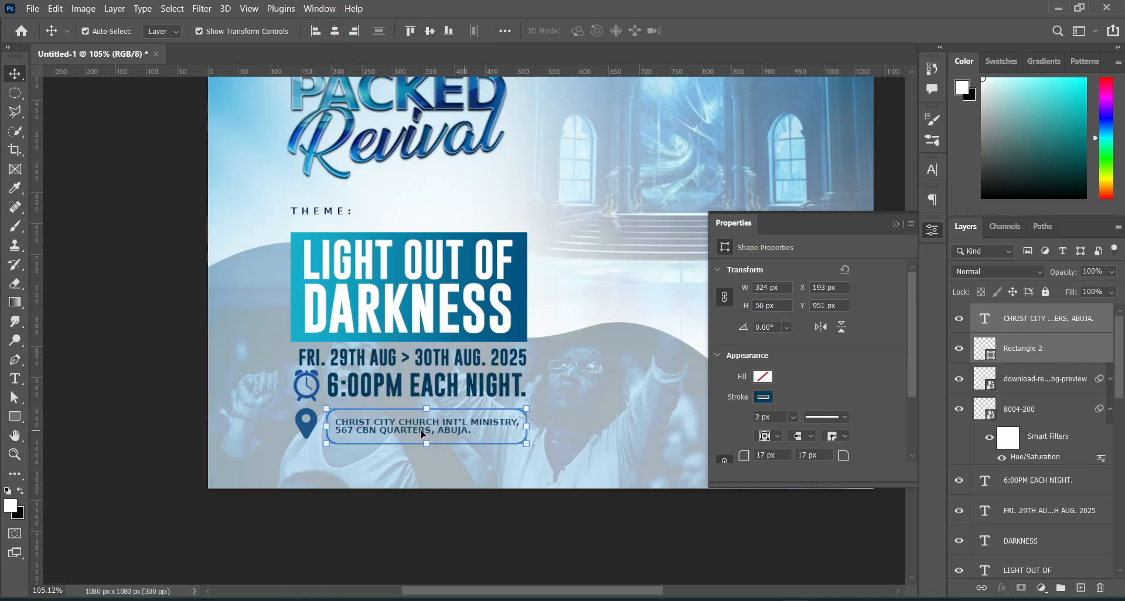
click(159, 306)
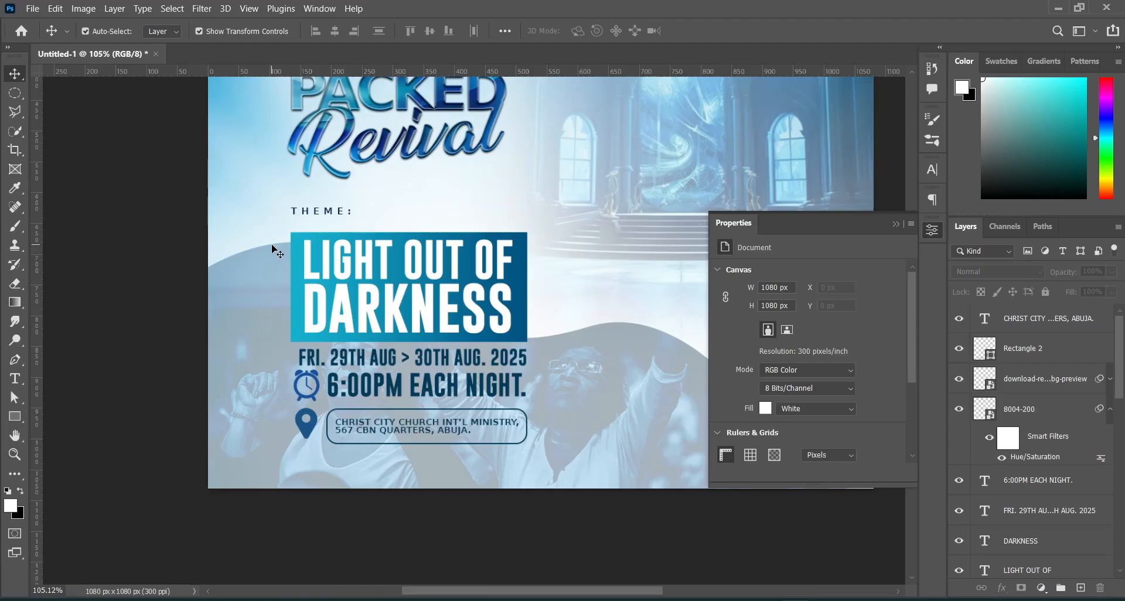
Fit the whole flyer in the view and collapse the floating Properties panel
key(ctrl+0)
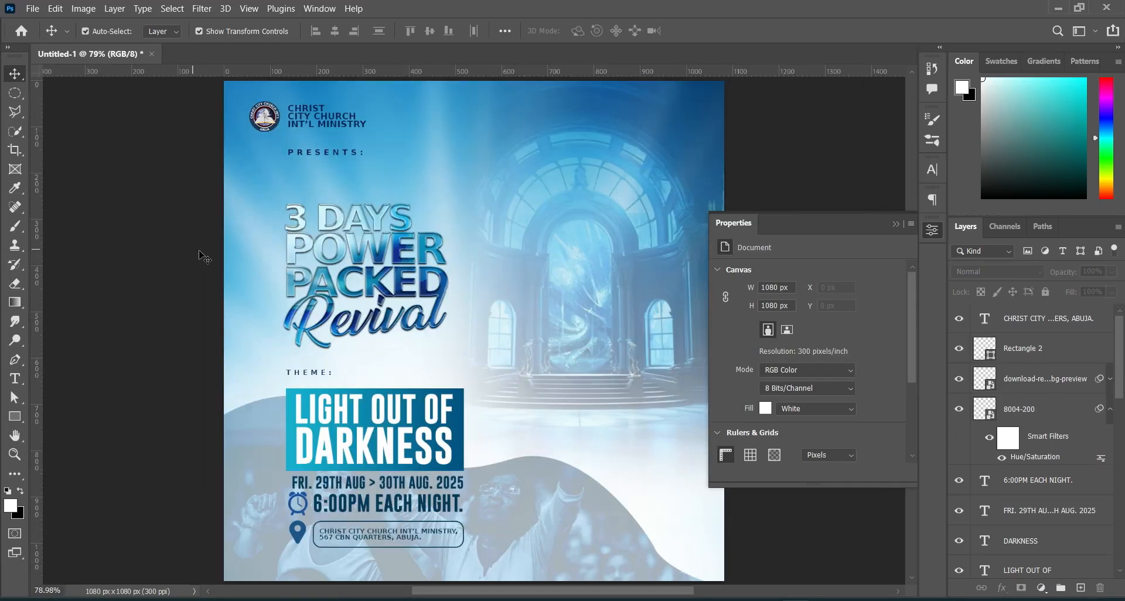
click(896, 223)
click(789, 270)
drag(911, 370, 912, 378)
click(828, 374)
click(1116, 409)
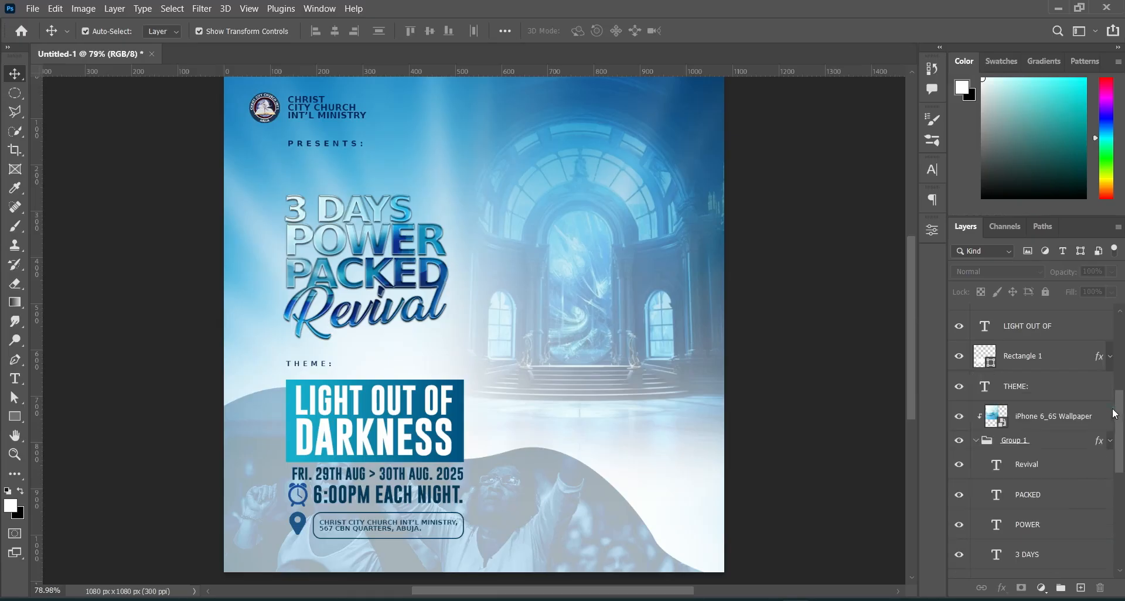
Place the MOG2 portrait from the flyer's design folder, enlarging and positioning it over the church hall beside the title and theme
key(alt+Tab)
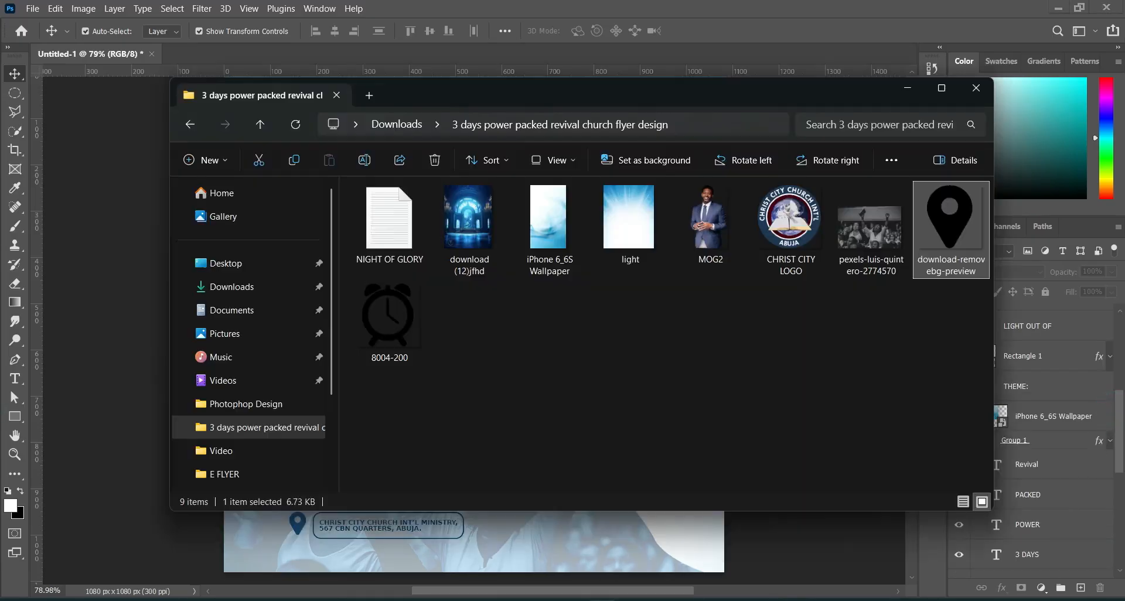
click(686, 370)
drag(709, 242, 138, 382)
drag(325, 324, 403, 323)
drag(509, 305, 624, 290)
drag(665, 334, 645, 338)
click(727, 30)
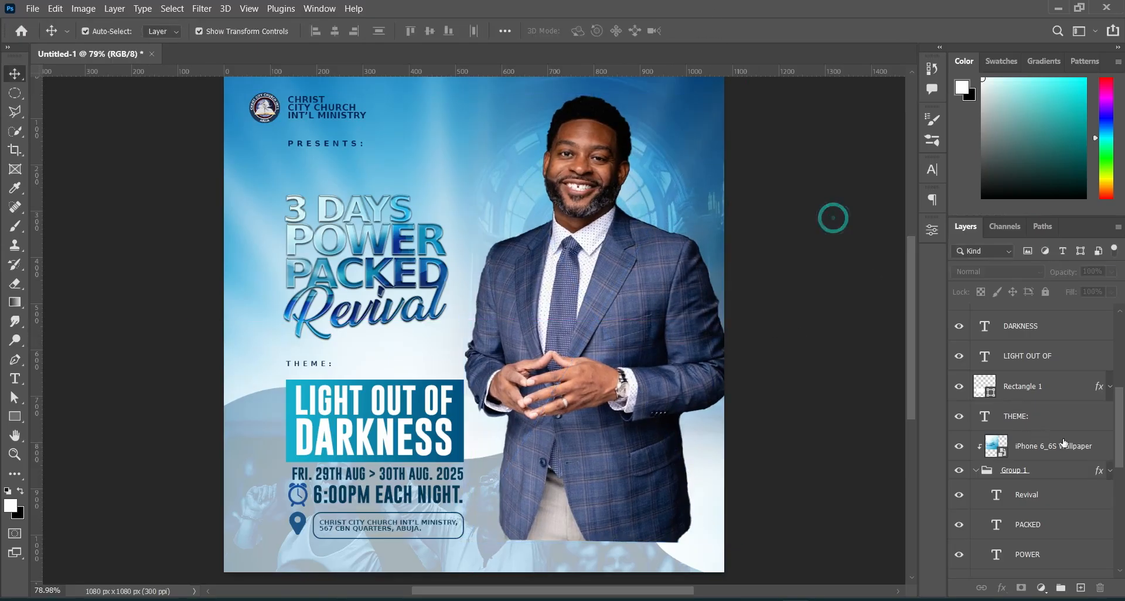
Collapse Group 1 in the layer stack to hide its title text layers
scroll(1120, 467, down, 1)
drag(1120, 467, 1122, 484)
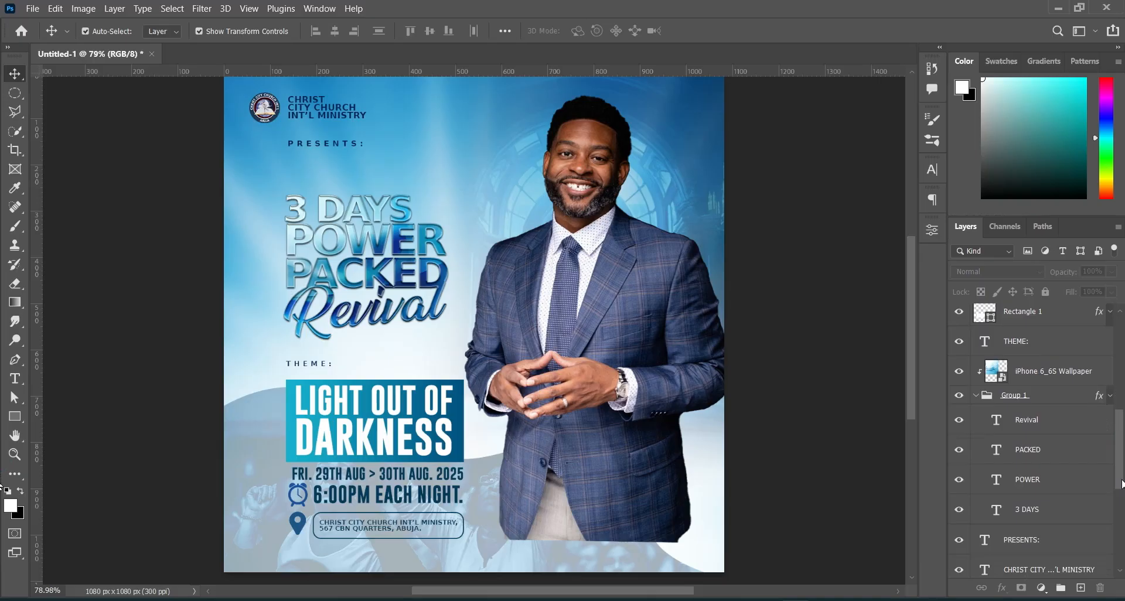
click(977, 396)
drag(1119, 454, 1121, 420)
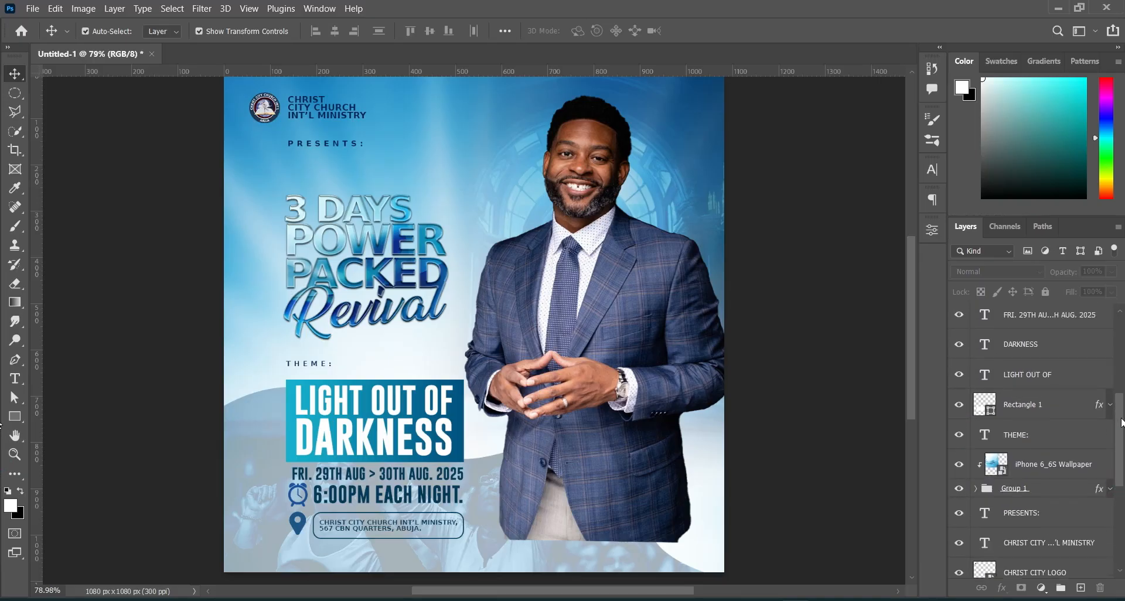
Collapse the 8004-200 layer's filters and group the THEME:, Rectangle 1, LIGHT OUT OF and DARKNESS layers
click(1032, 443)
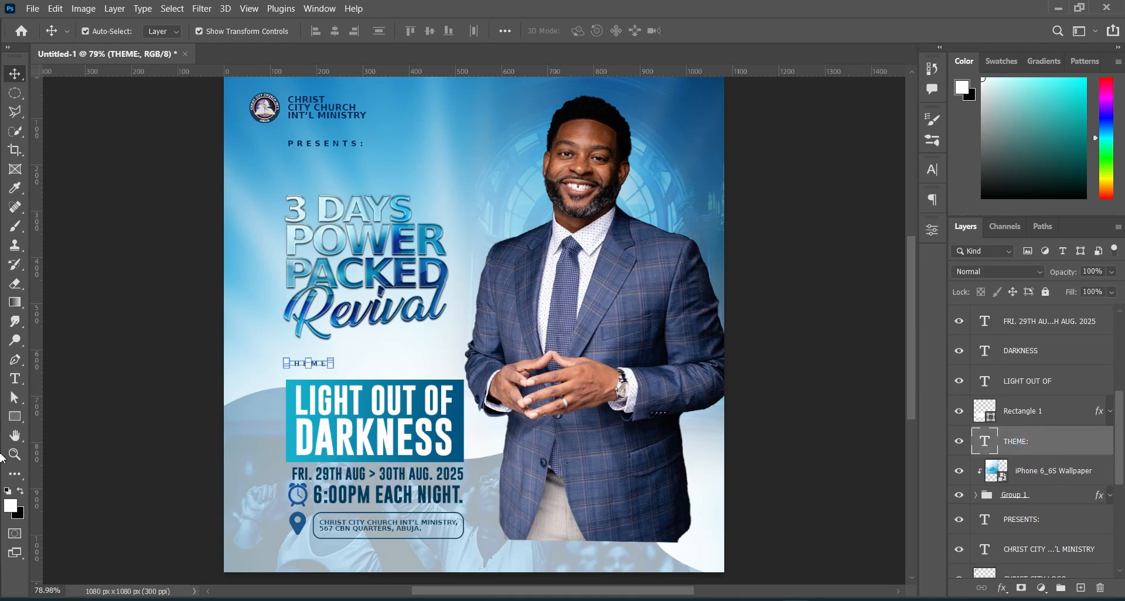
drag(1118, 414, 1119, 356)
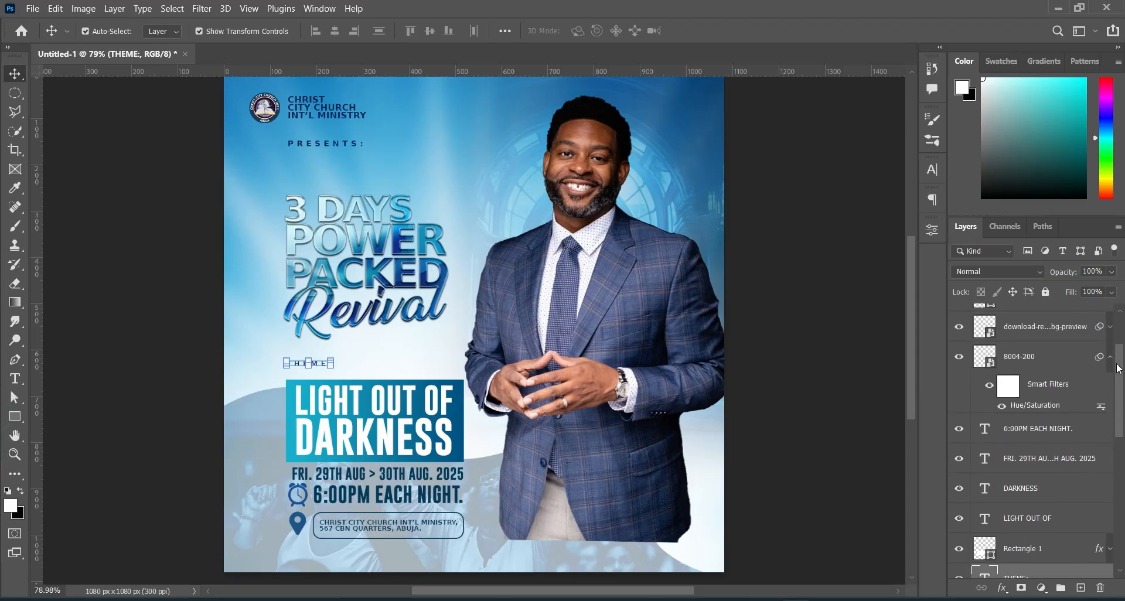
click(1109, 355)
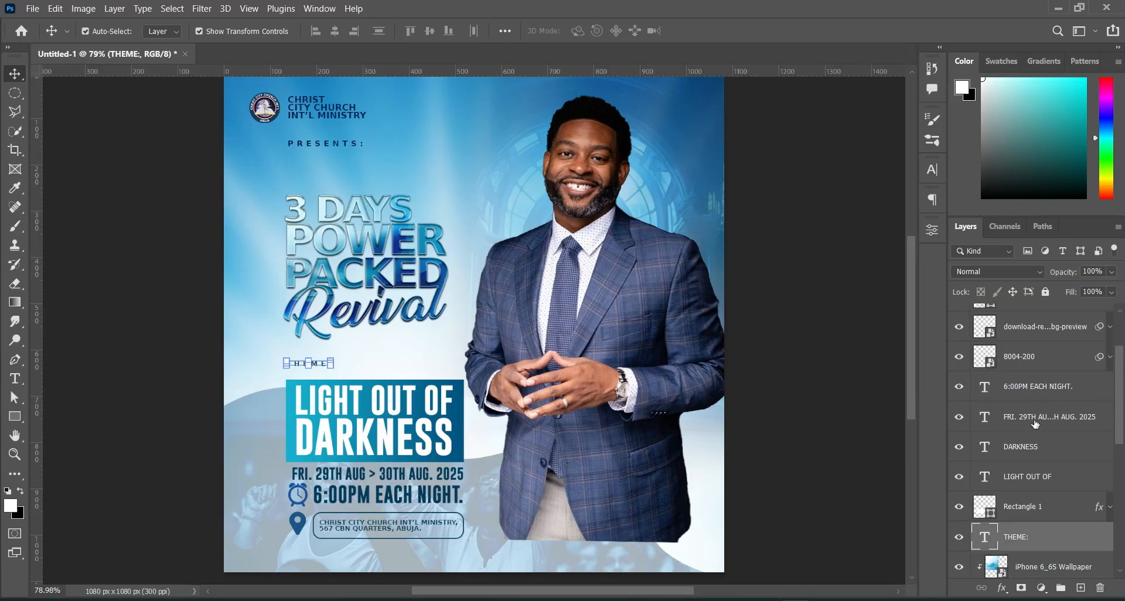
shift+click(1029, 448)
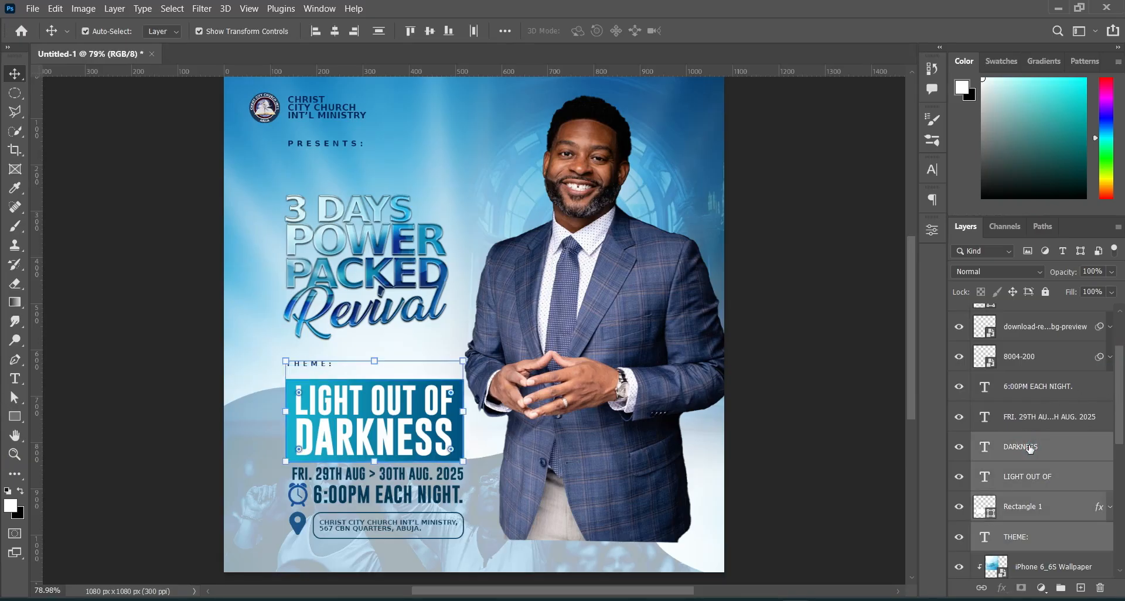
click(1060, 588)
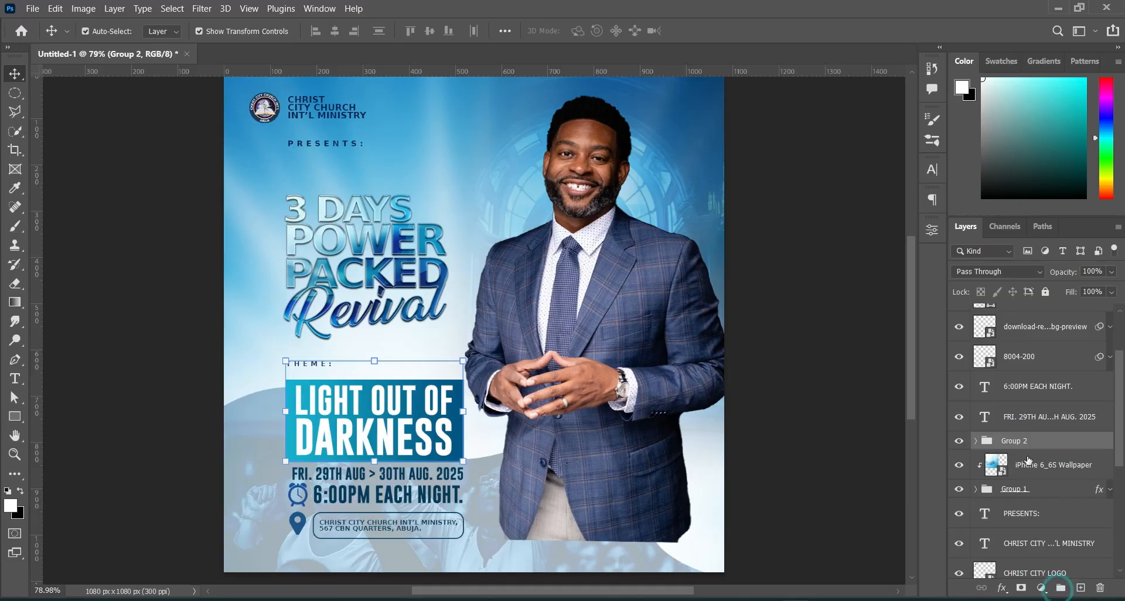
Group the date, time, clock and location icons, Rectangle 2 and church address layers into one layer group
click(1020, 418)
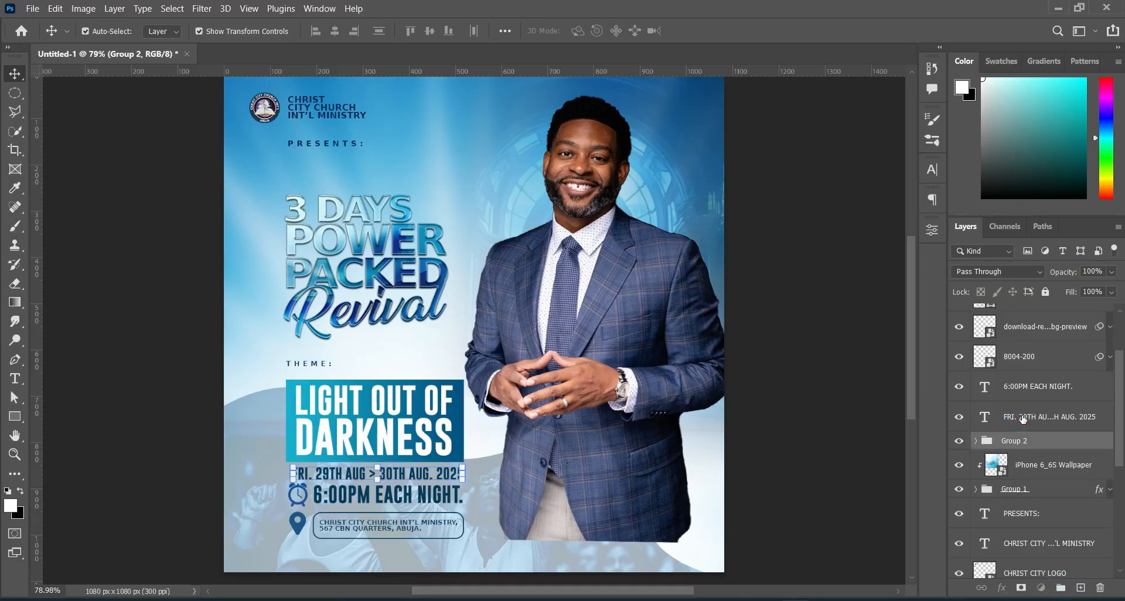
drag(1120, 426, 1119, 391)
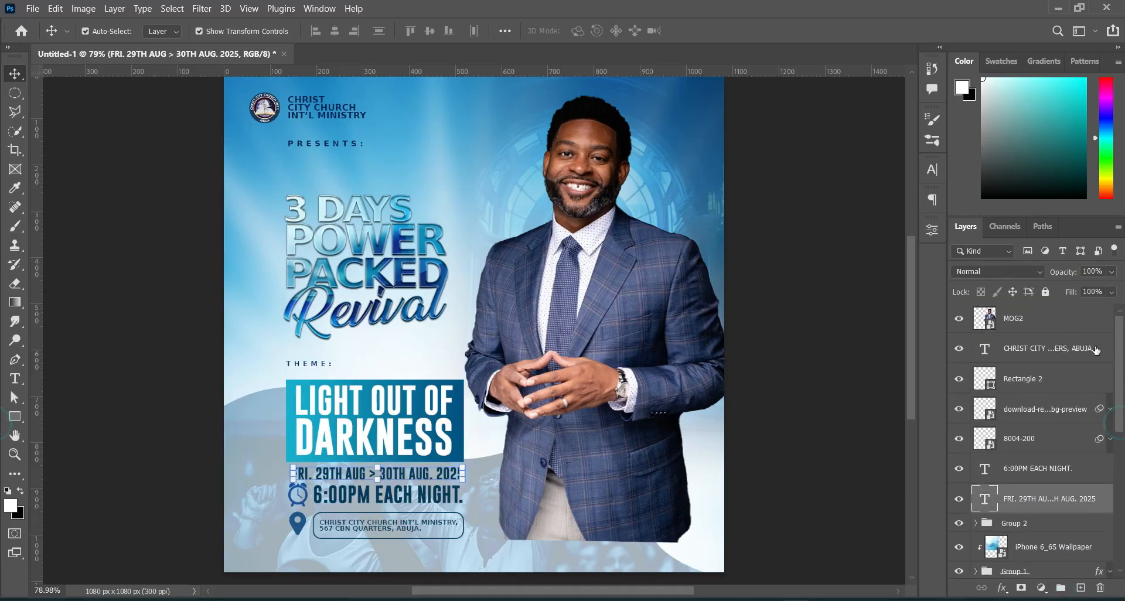
shift+click(1047, 351)
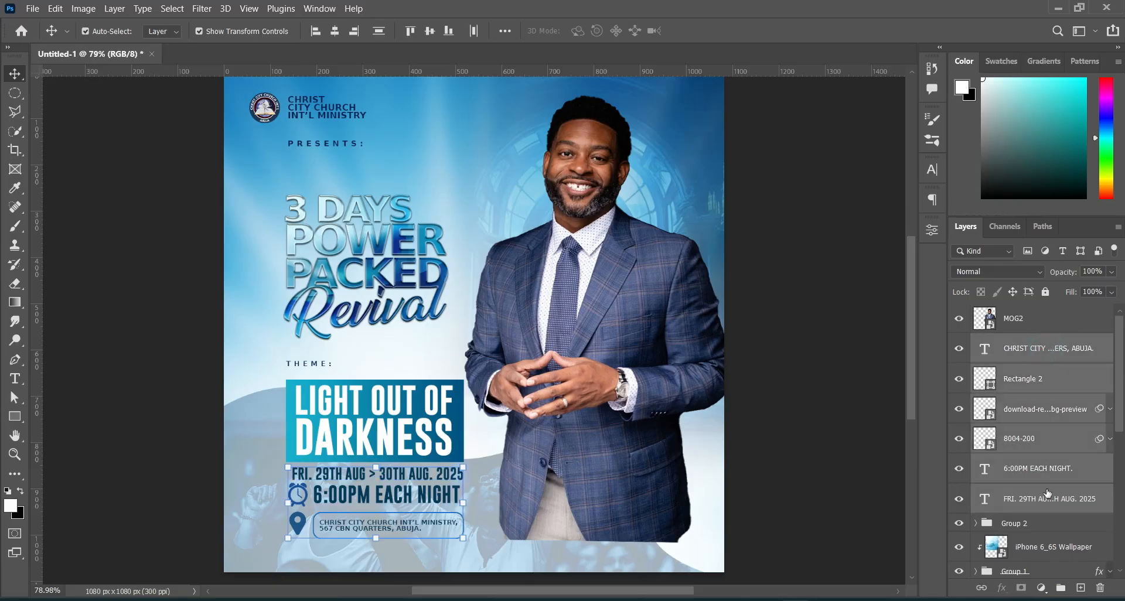
click(1061, 588)
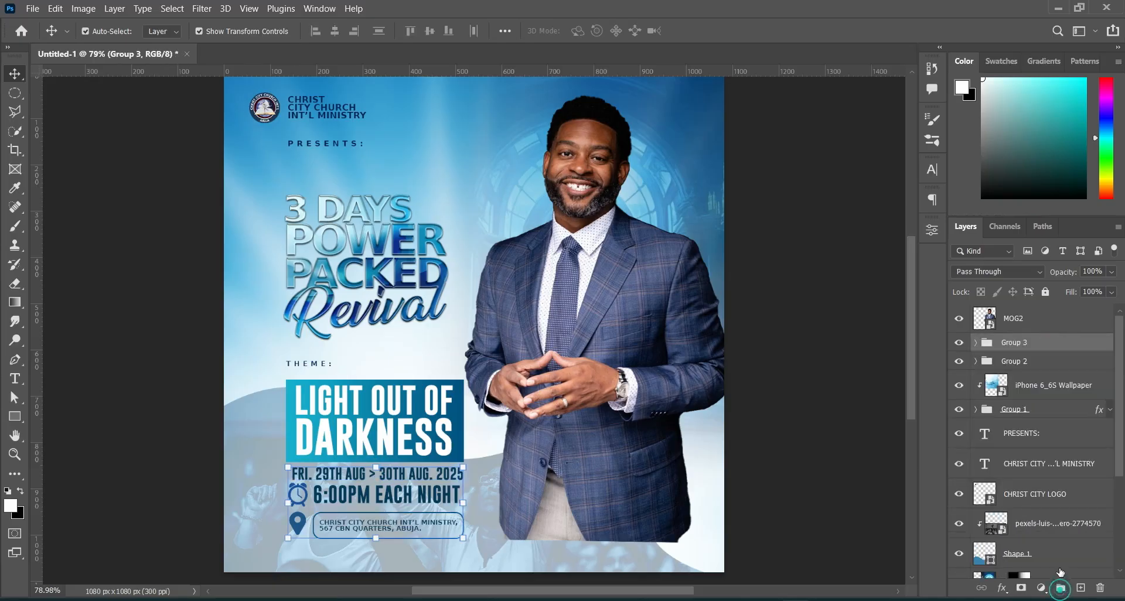
Scale Group 2 and Group 3 together to about 110% so the theme and event details are larger
shift+click(1025, 362)
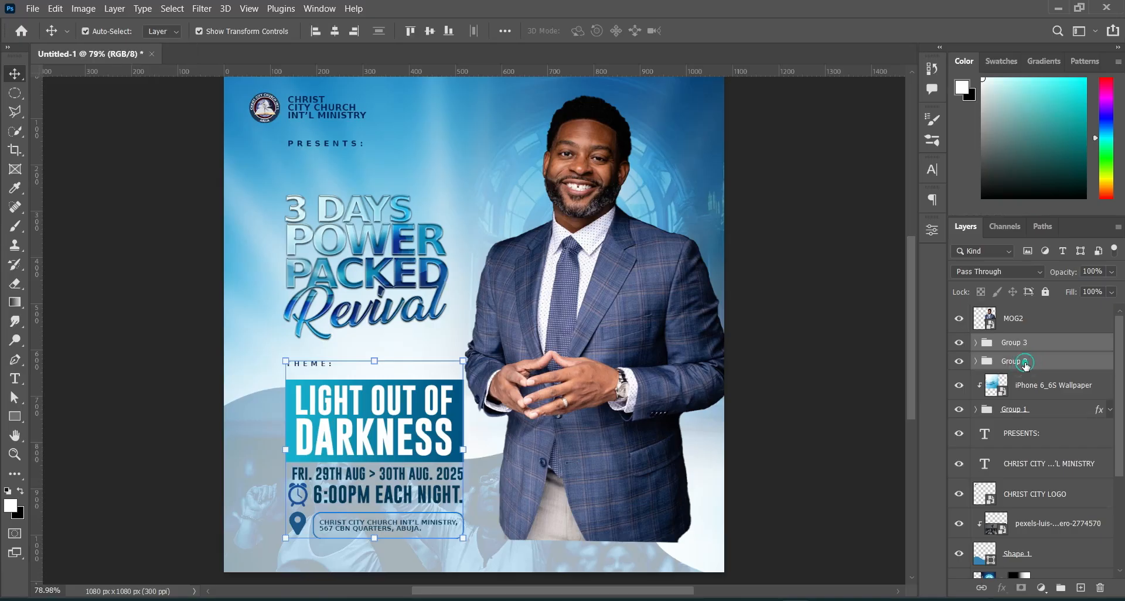
drag(463, 538, 485, 551)
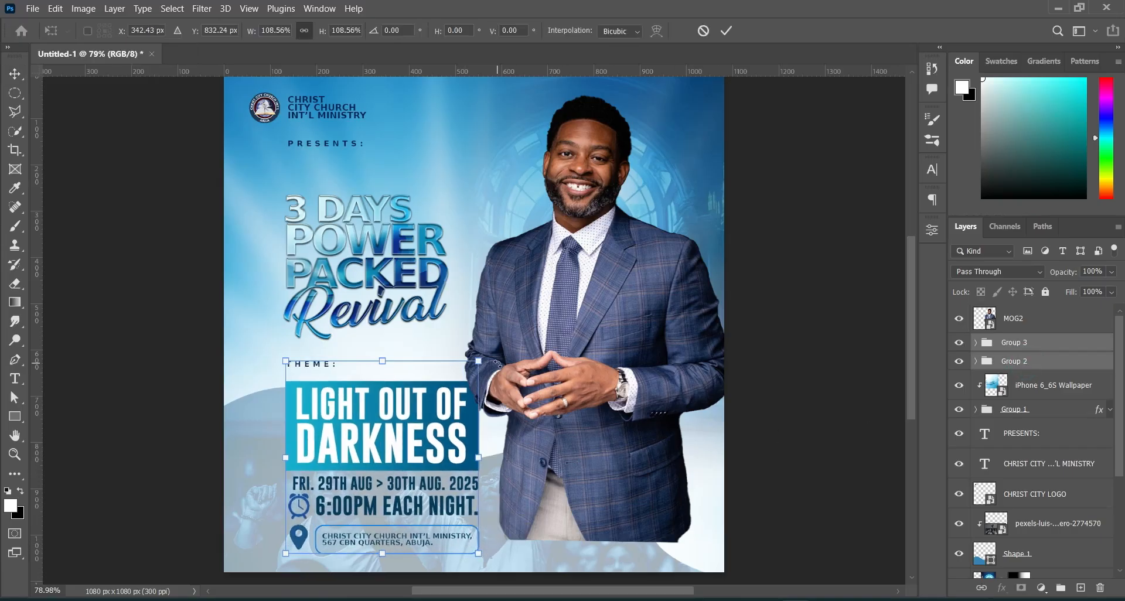
drag(478, 361, 480, 358)
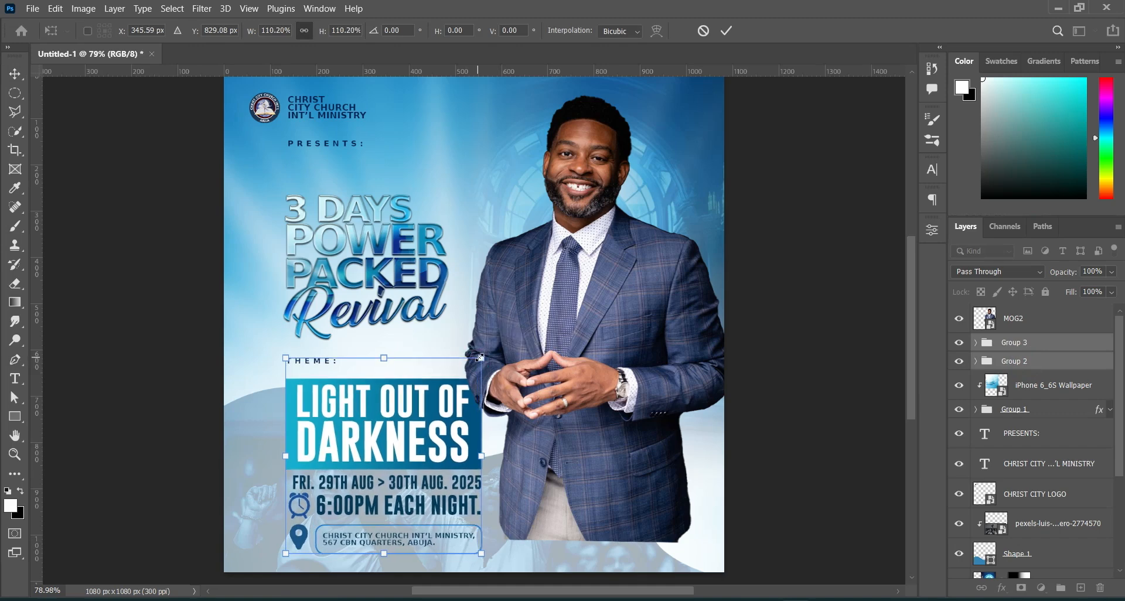
click(727, 32)
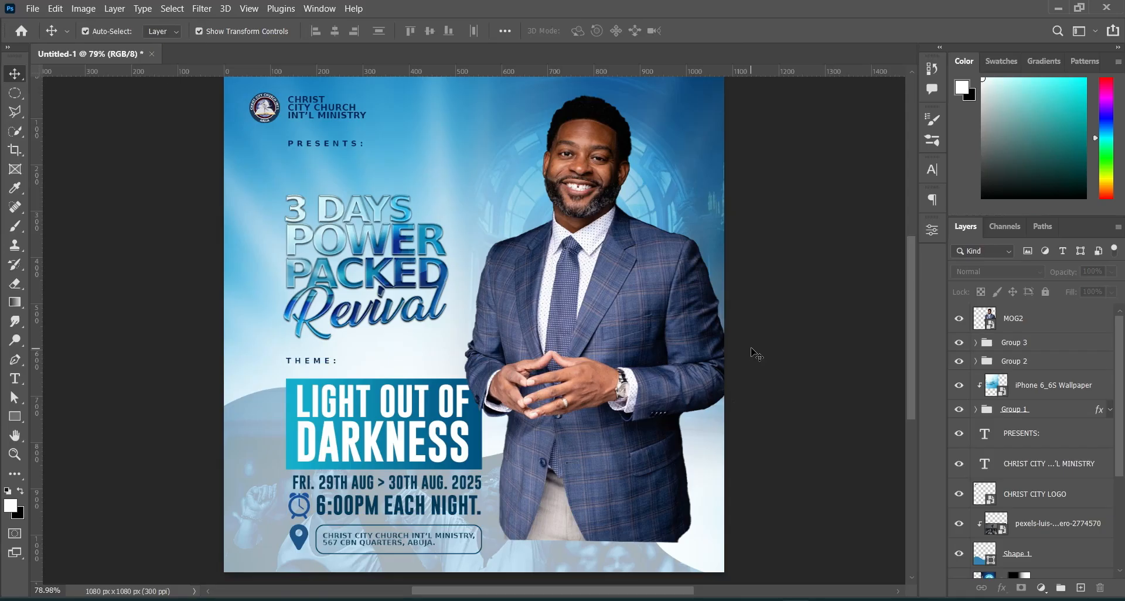
Apply Brightness/Contrast to the MOG2 portrait with brightness 26 and a slightly raised contrast
click(622, 370)
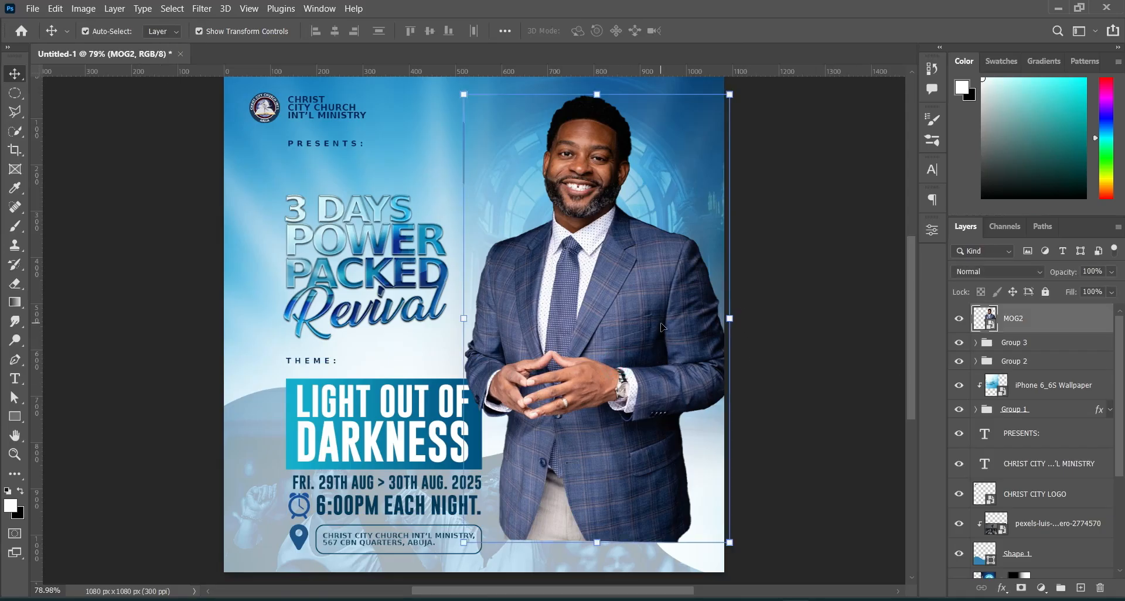
click(83, 8)
mouse_move(117, 44)
click(266, 47)
drag(545, 141, 334, 135)
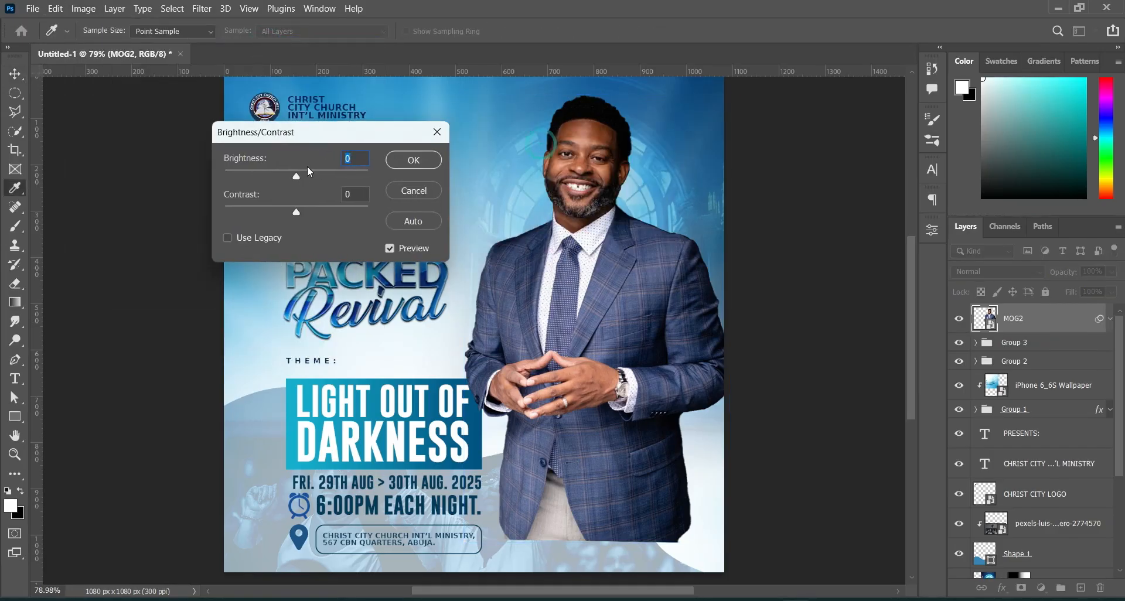
drag(296, 178, 309, 178)
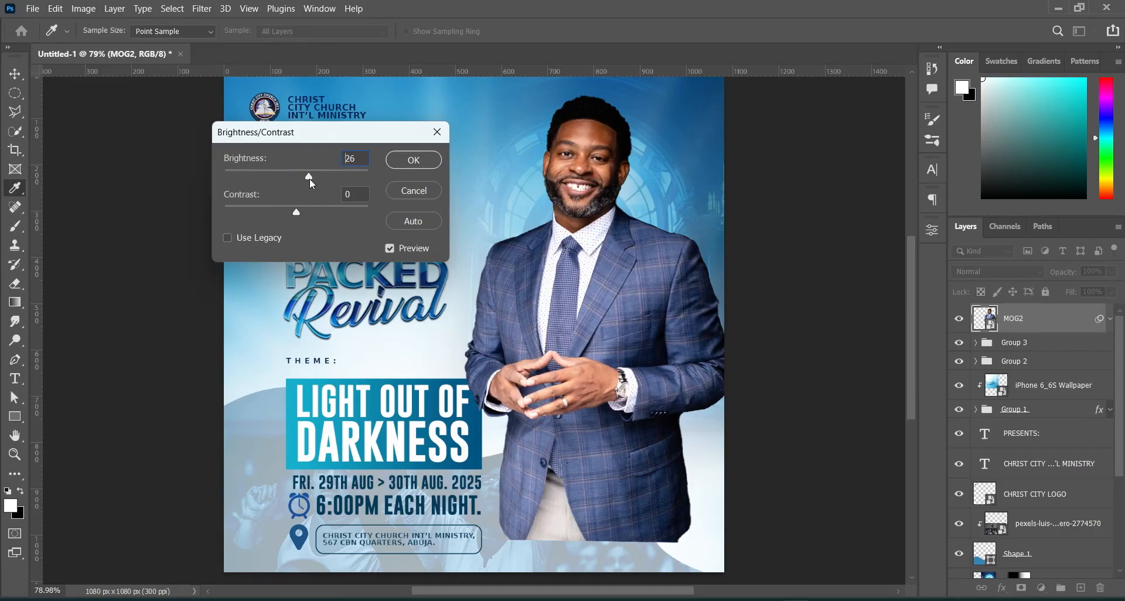
drag(293, 212, 307, 210)
click(413, 160)
key(v)
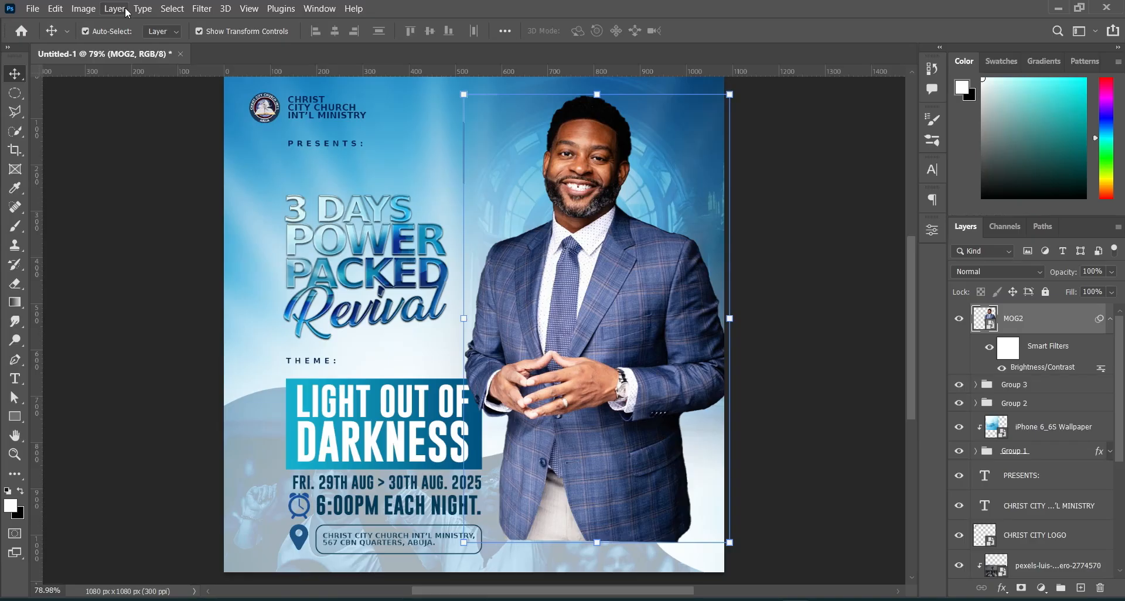
Smooth the MOG2 portrait's skin with the Imagenomic Portraiture 3 filter at its default preset, and collapse the layer's filter list
click(202, 10)
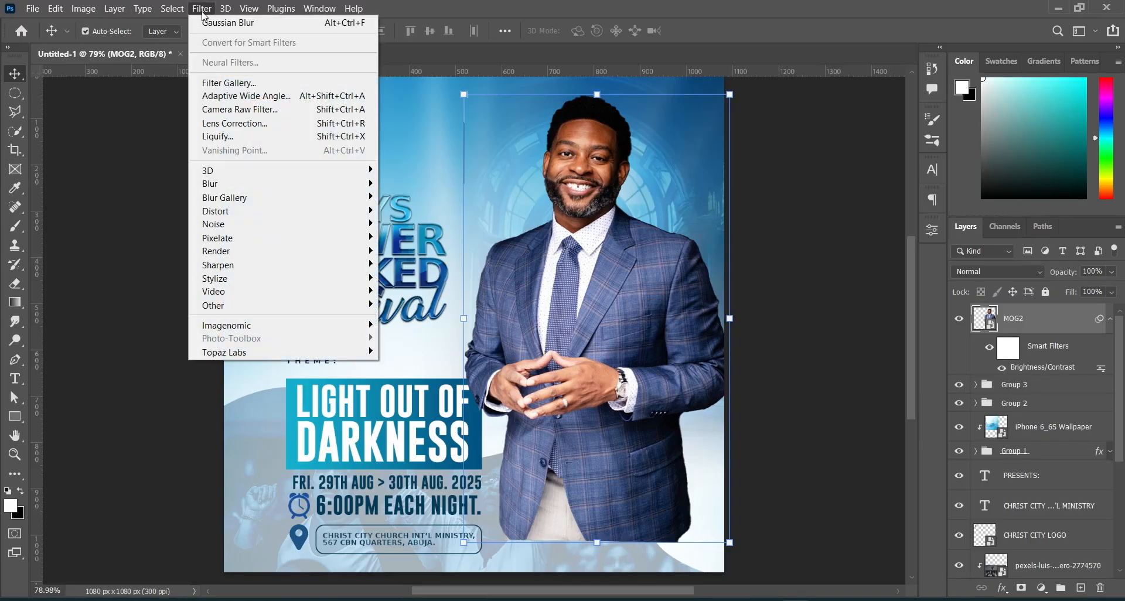
mouse_move(265, 329)
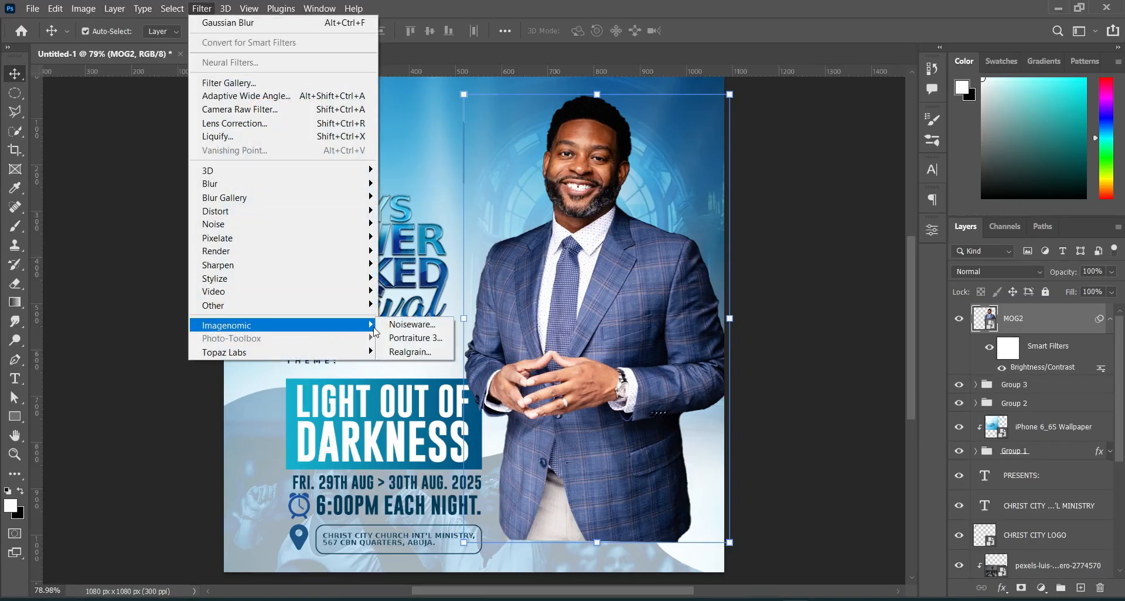
click(410, 338)
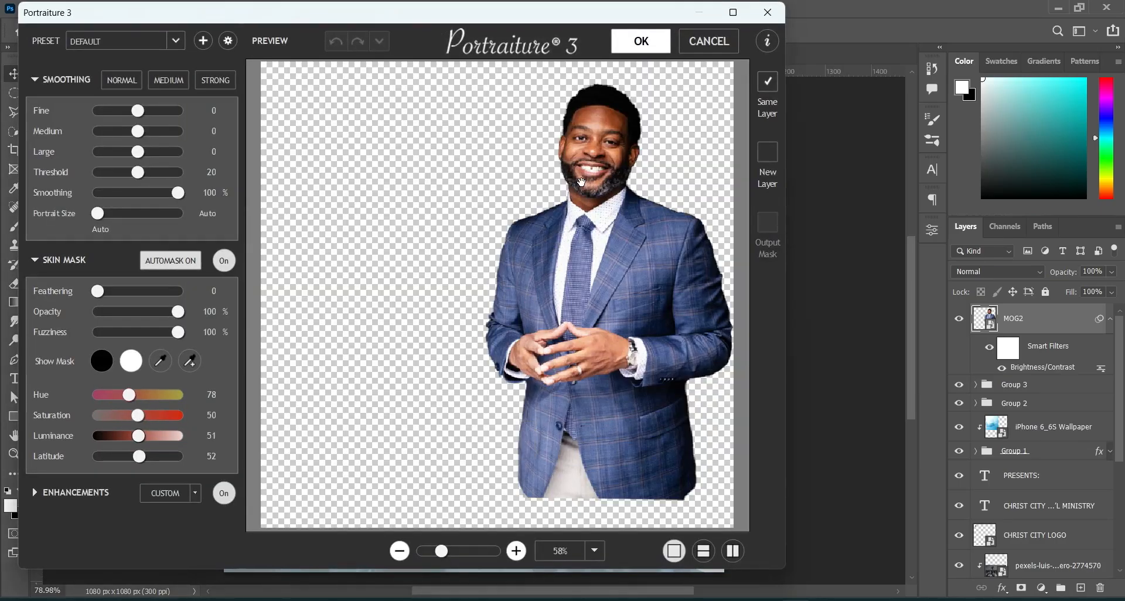
click(640, 43)
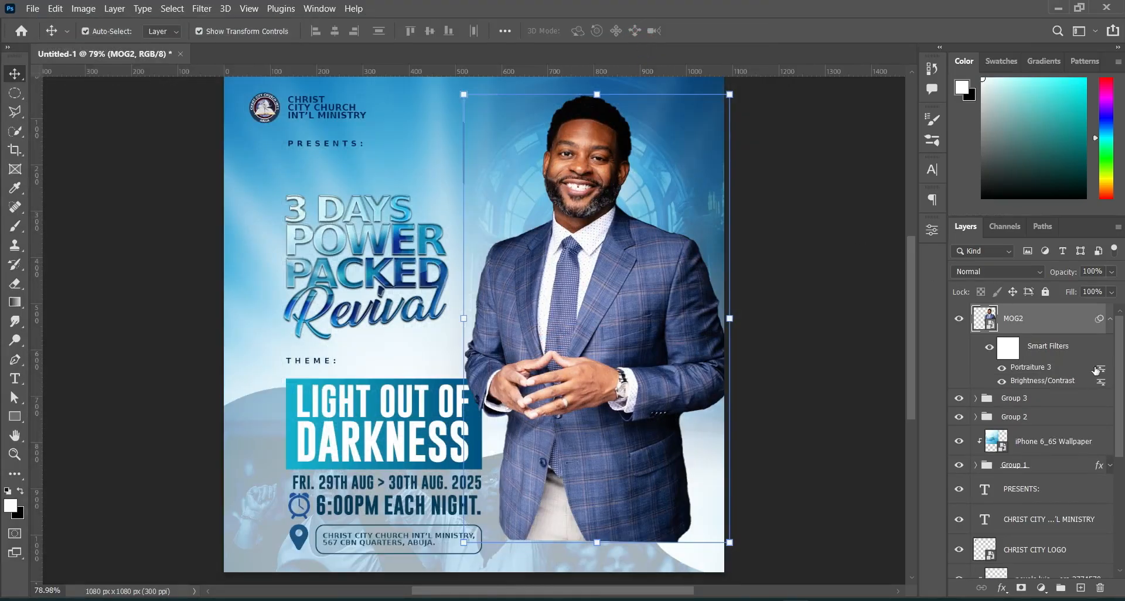
click(1109, 319)
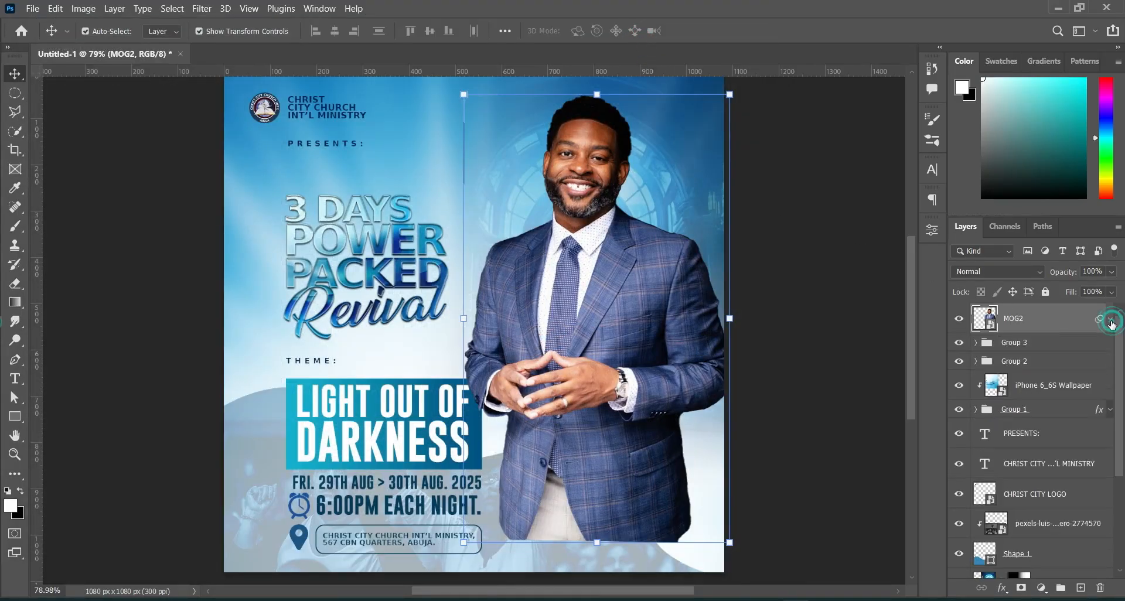
Rasterize the MOG2 layer, apply the SkinFiner filter with its default settings, and inspect the face up close
right_click(1042, 322)
click(873, 304)
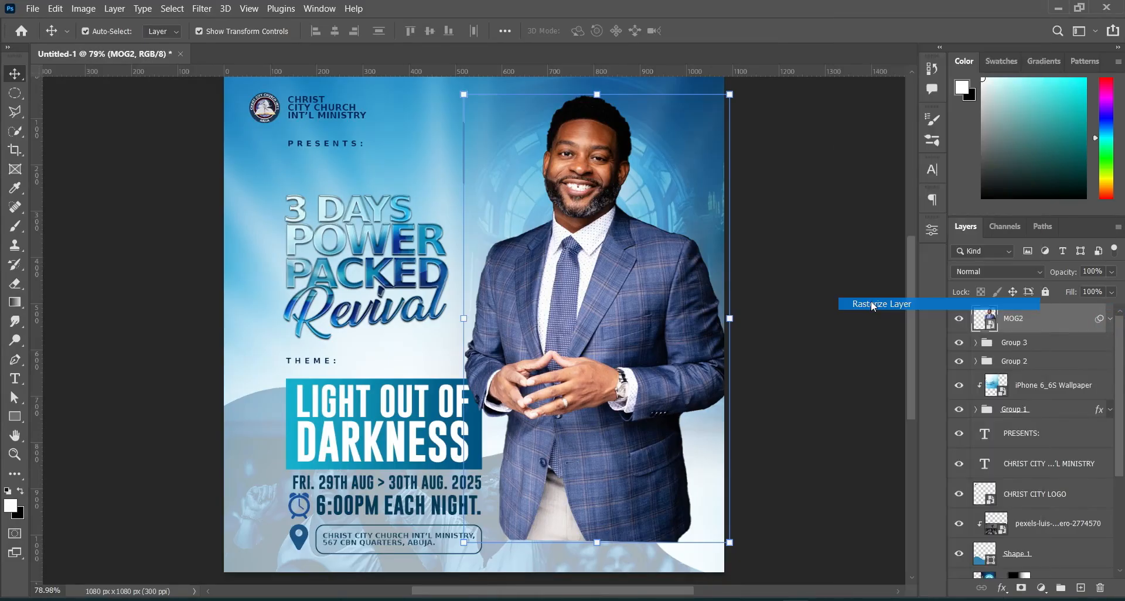
click(201, 9)
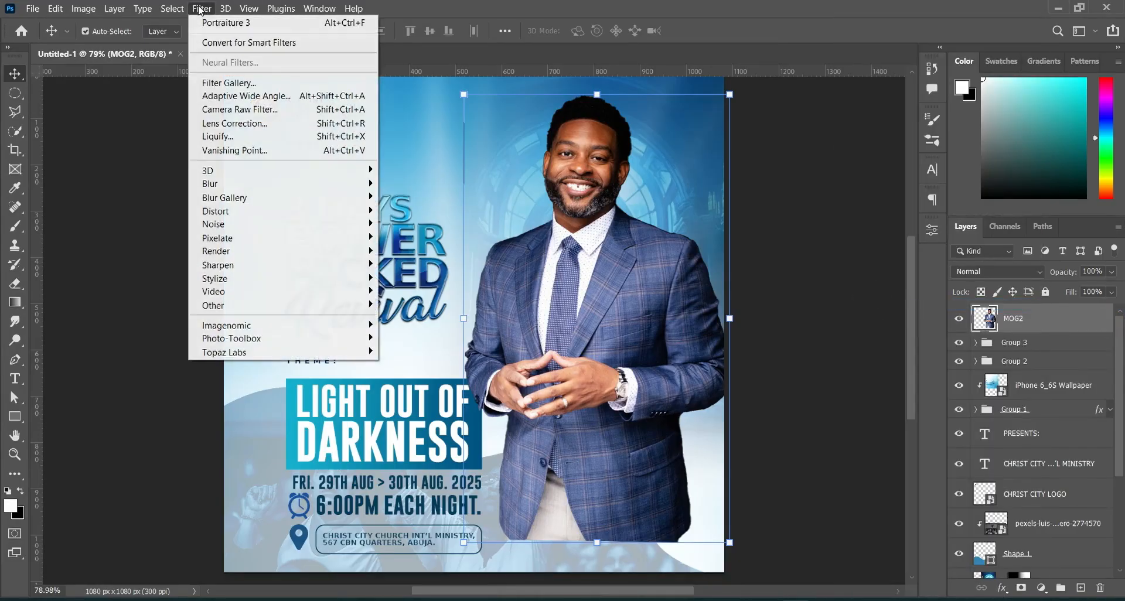
mouse_move(228, 345)
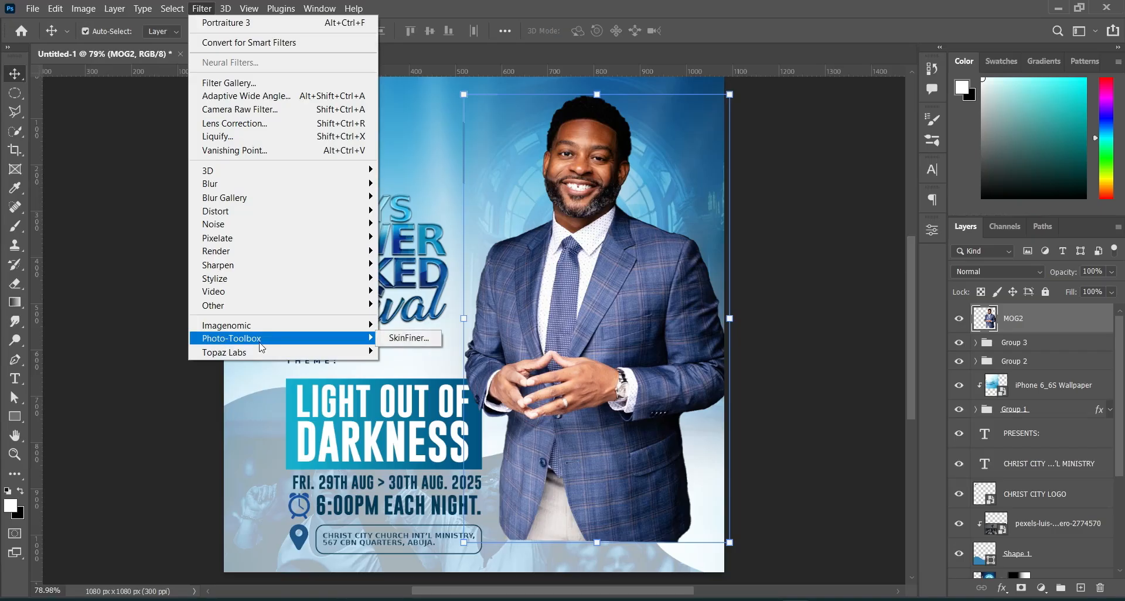
click(409, 338)
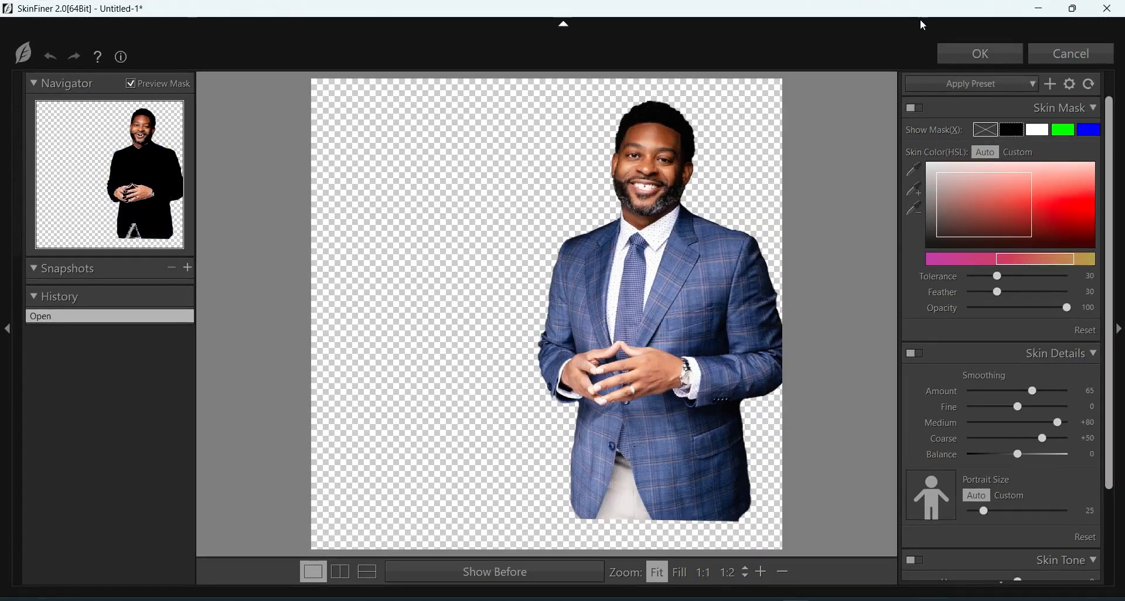
click(987, 53)
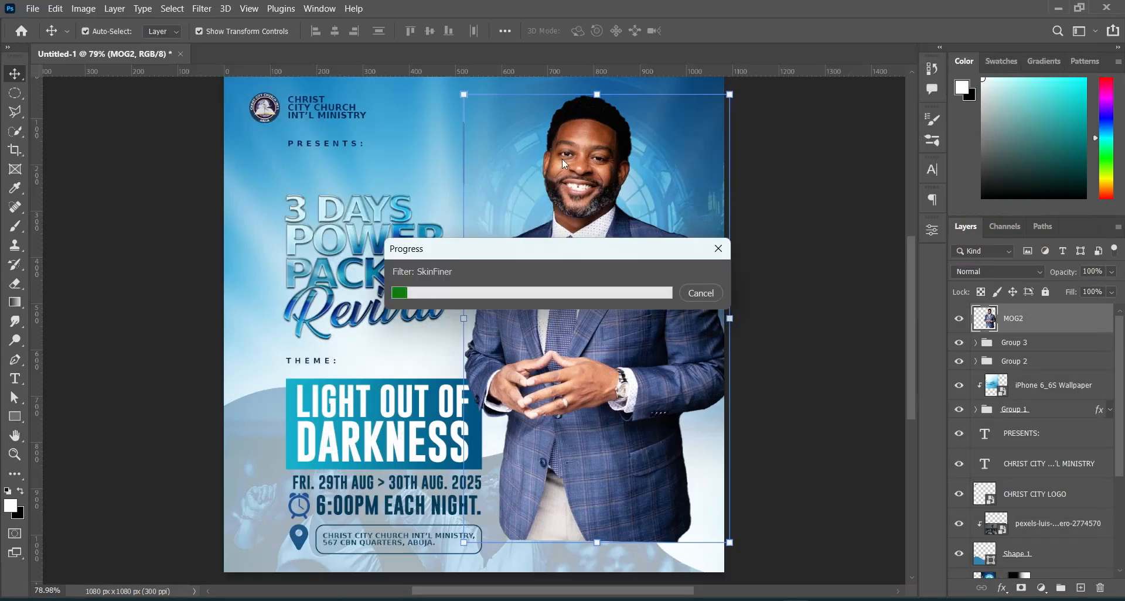
scroll(587, 134, up, 4)
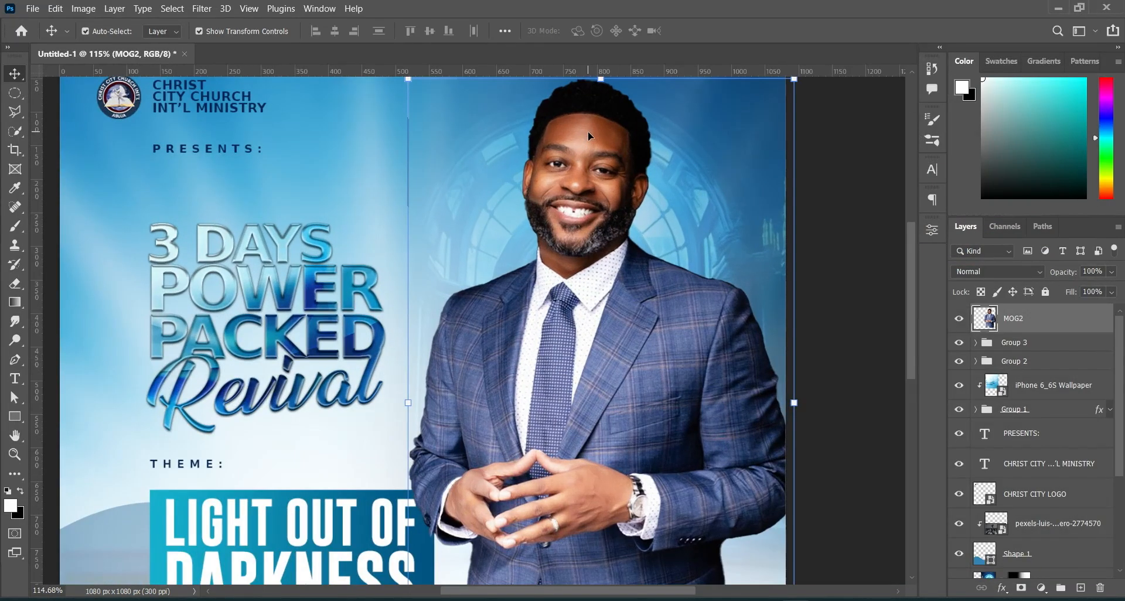
scroll(575, 135, down, 5)
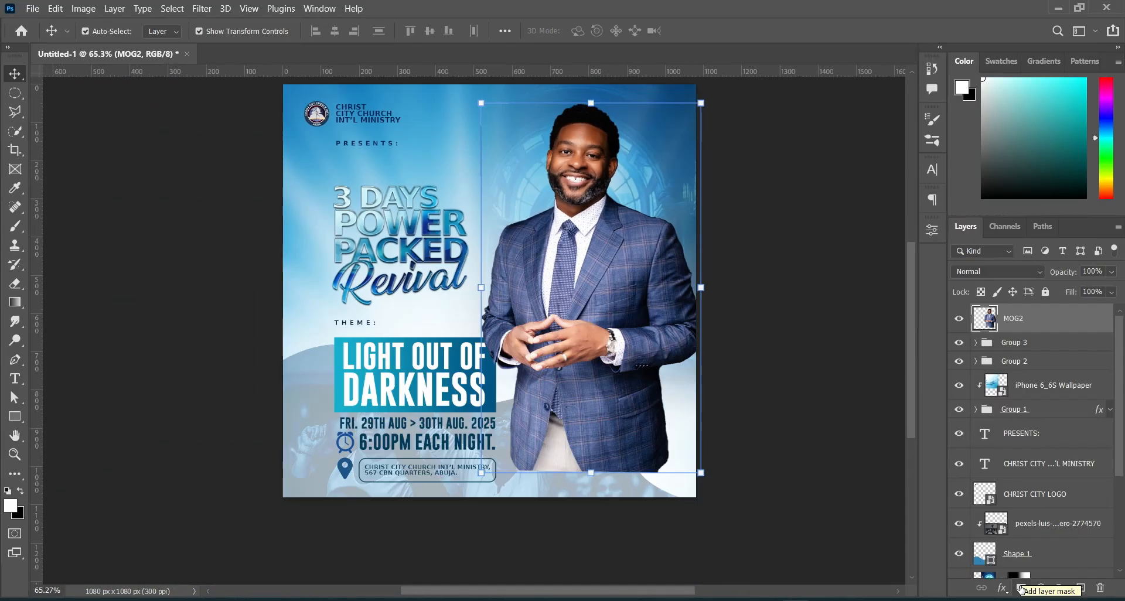
Add a layer mask to MOG2 and fade out the portrait's lower end with a linear Foreground to Transparent gradient
click(1021, 588)
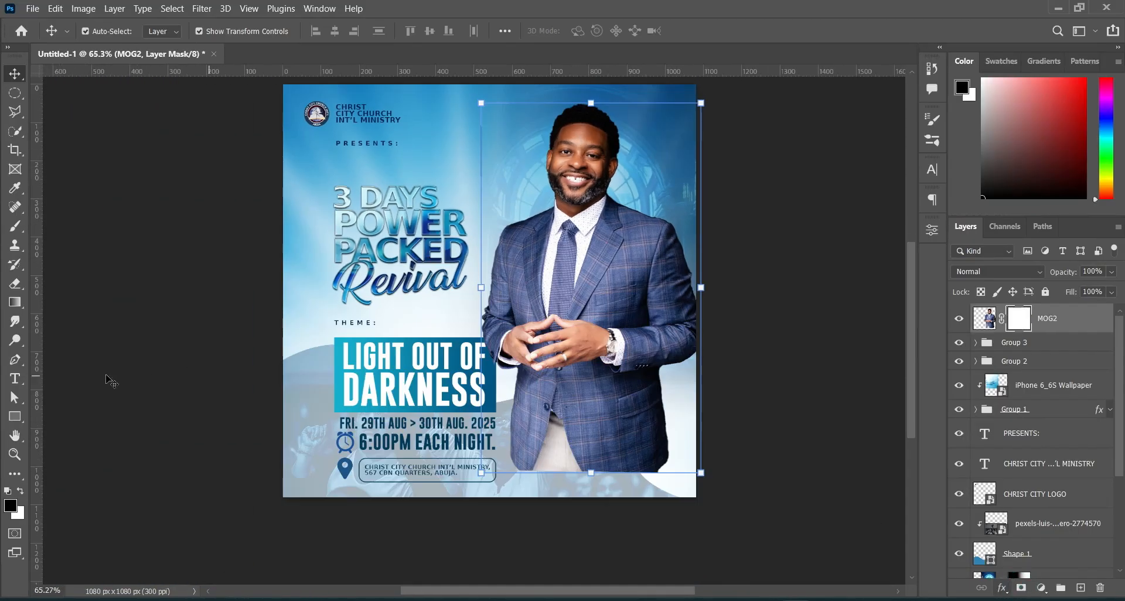
click(15, 302)
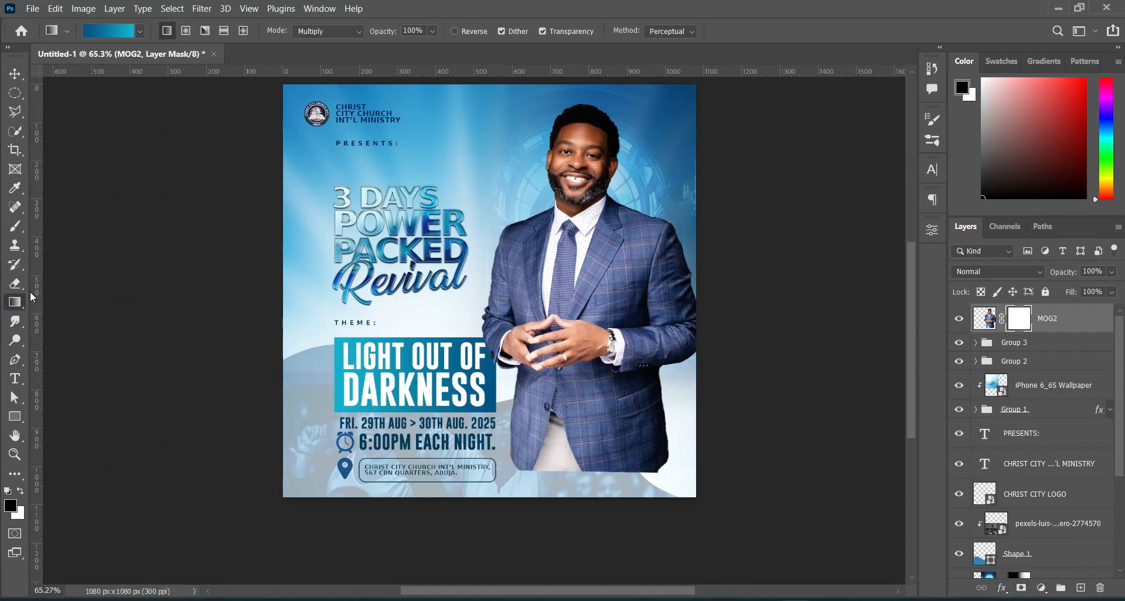
click(109, 27)
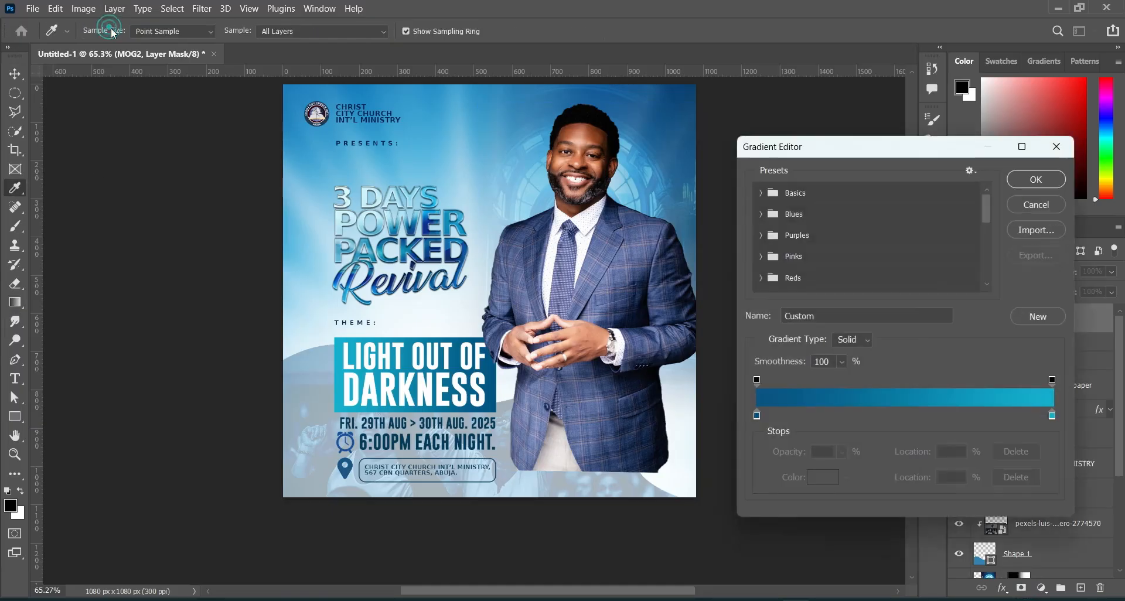
click(761, 193)
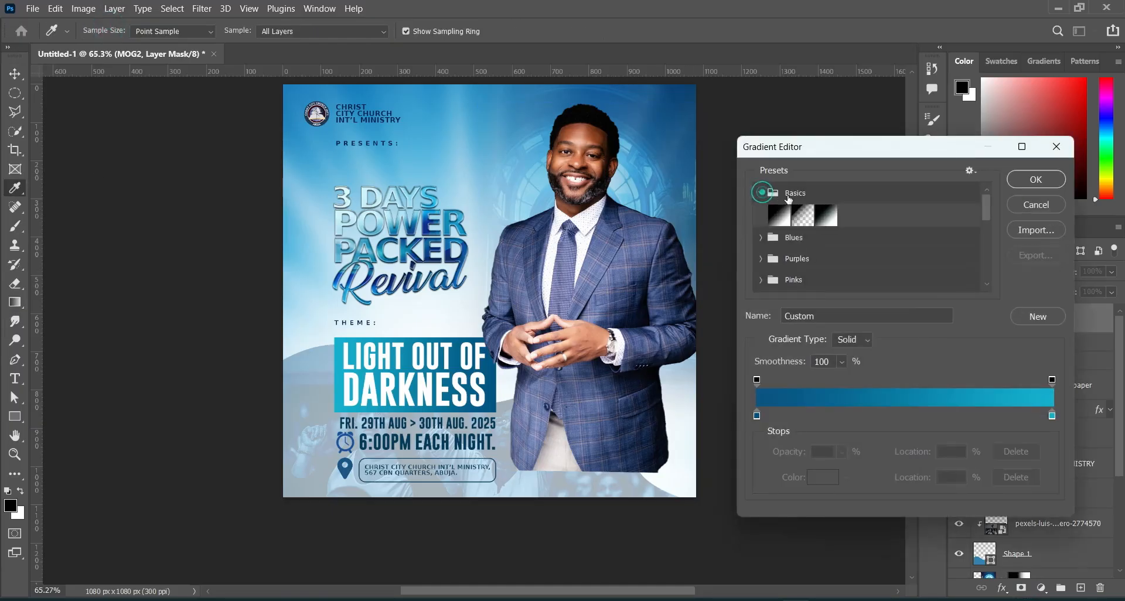
click(802, 215)
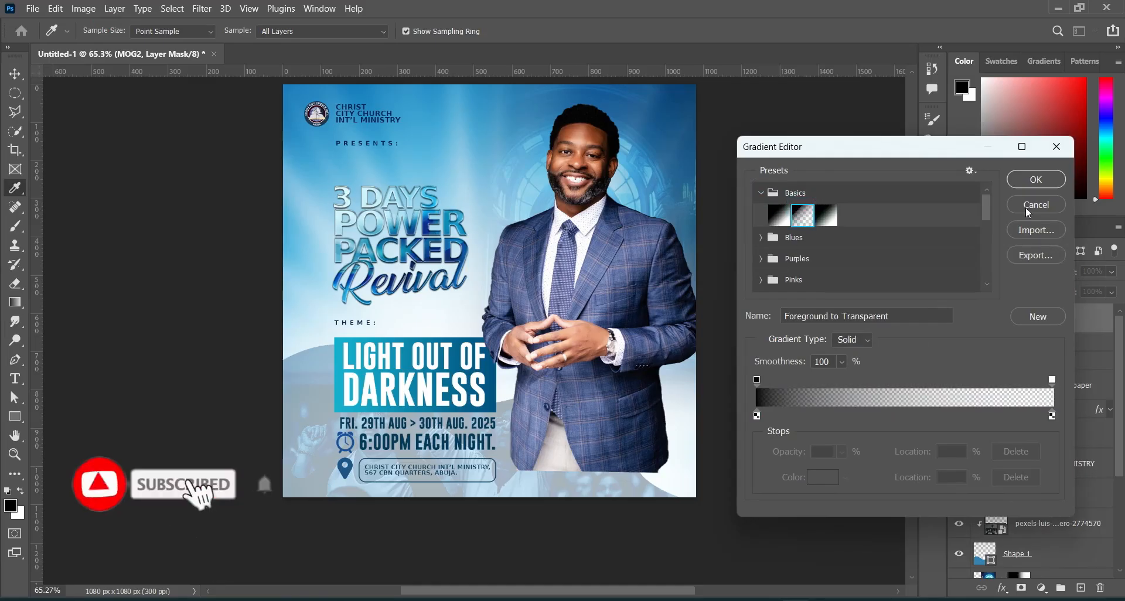
click(1035, 179)
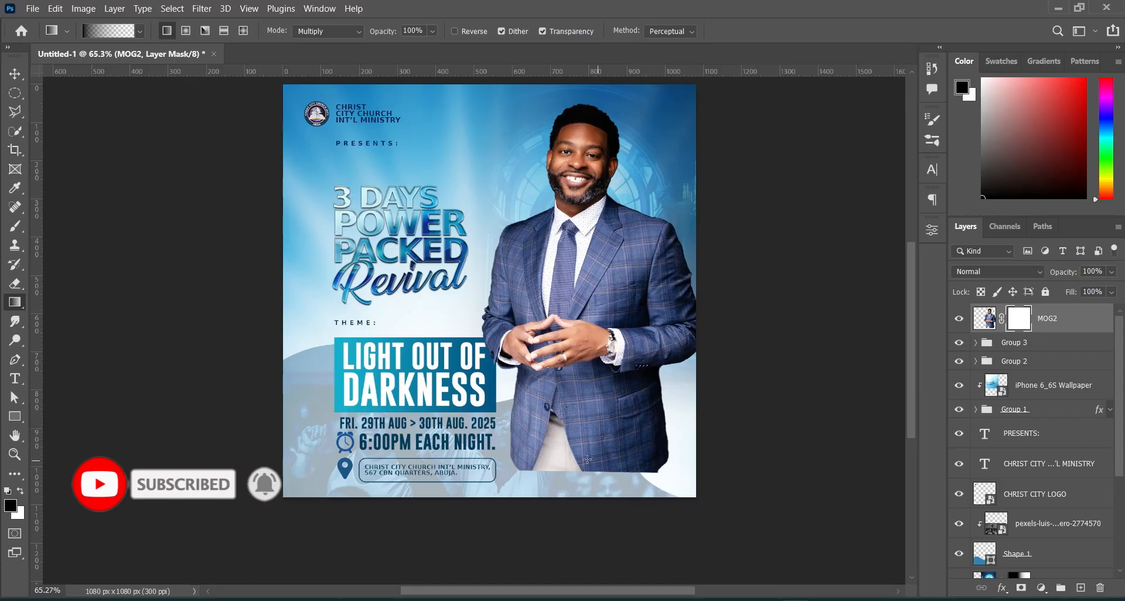
drag(585, 484, 588, 399)
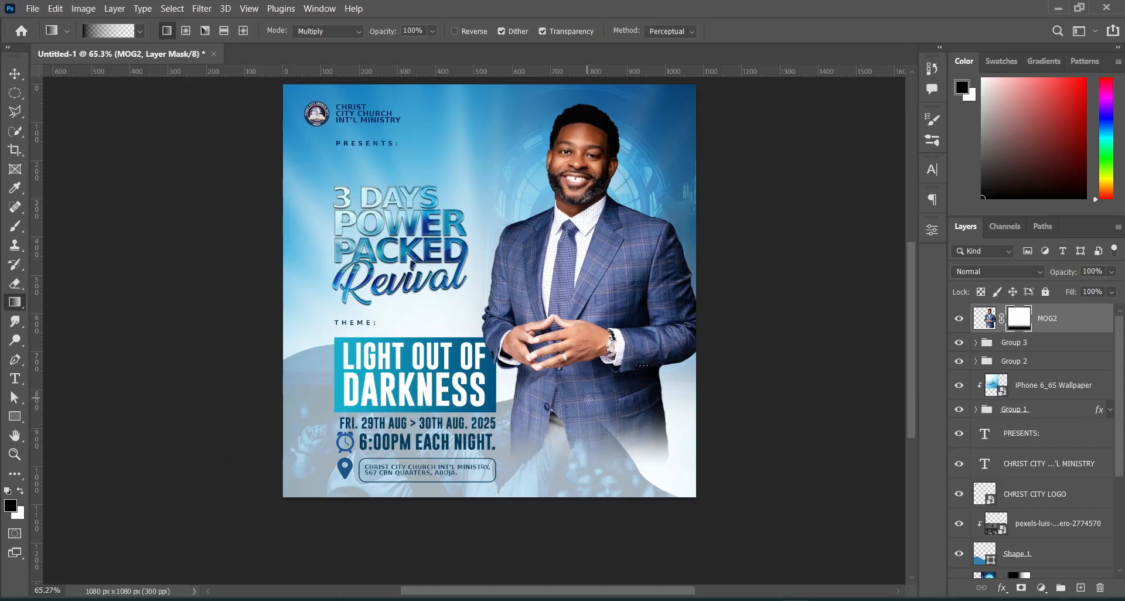
click(15, 73)
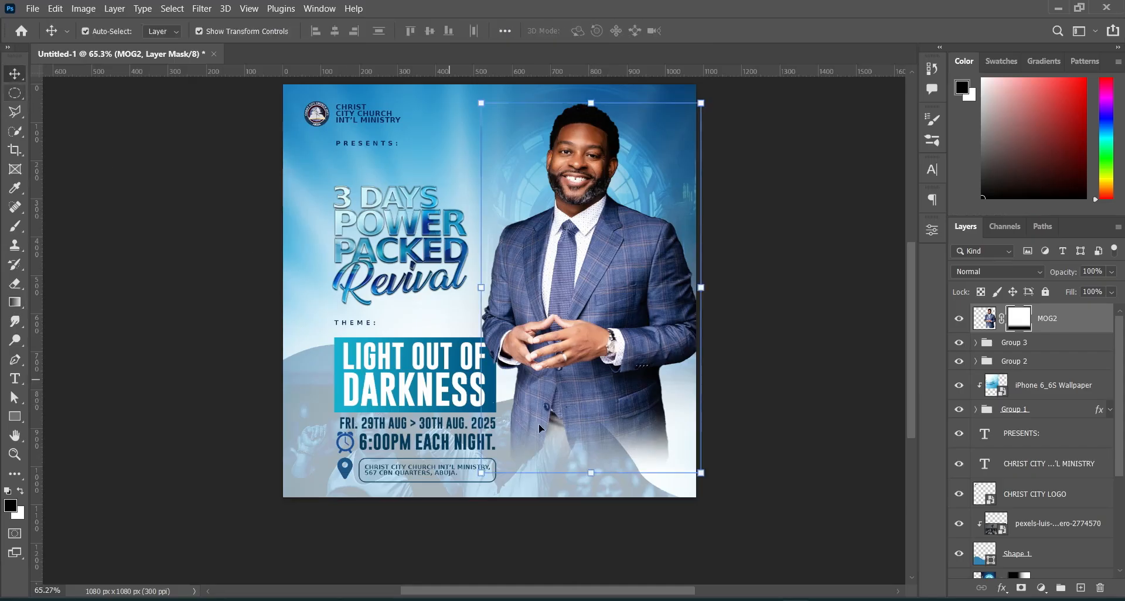
Draw a white rectangle about 206 × 53 px, without a stroke, over the lower part of the minister's suit
scroll(565, 455, up, 4)
key(x)
click(844, 444)
click(15, 417)
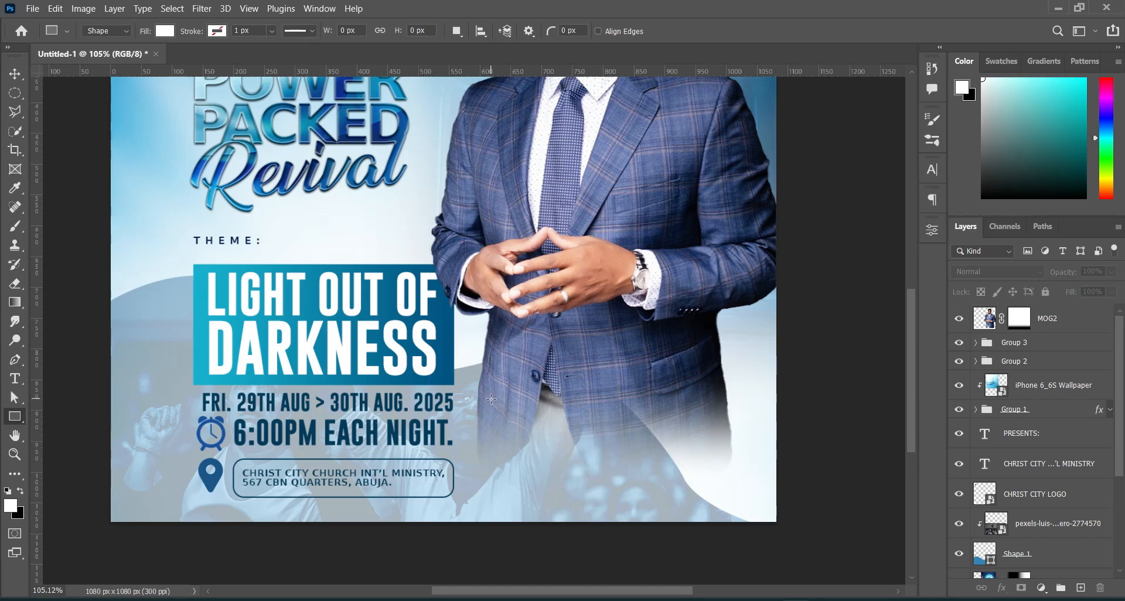
drag(491, 399, 619, 431)
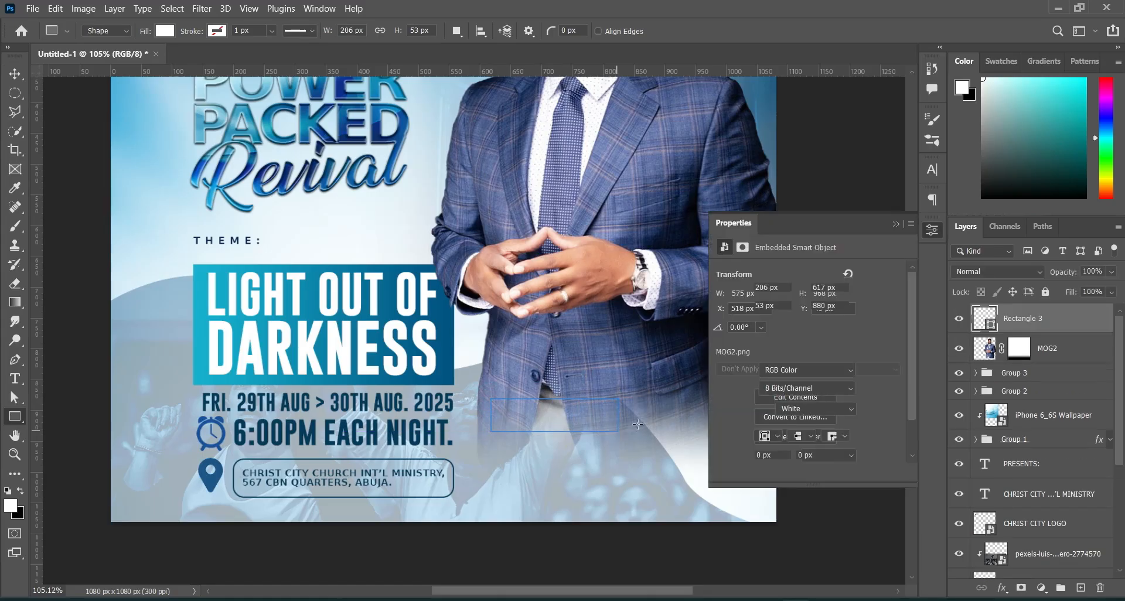
click(15, 73)
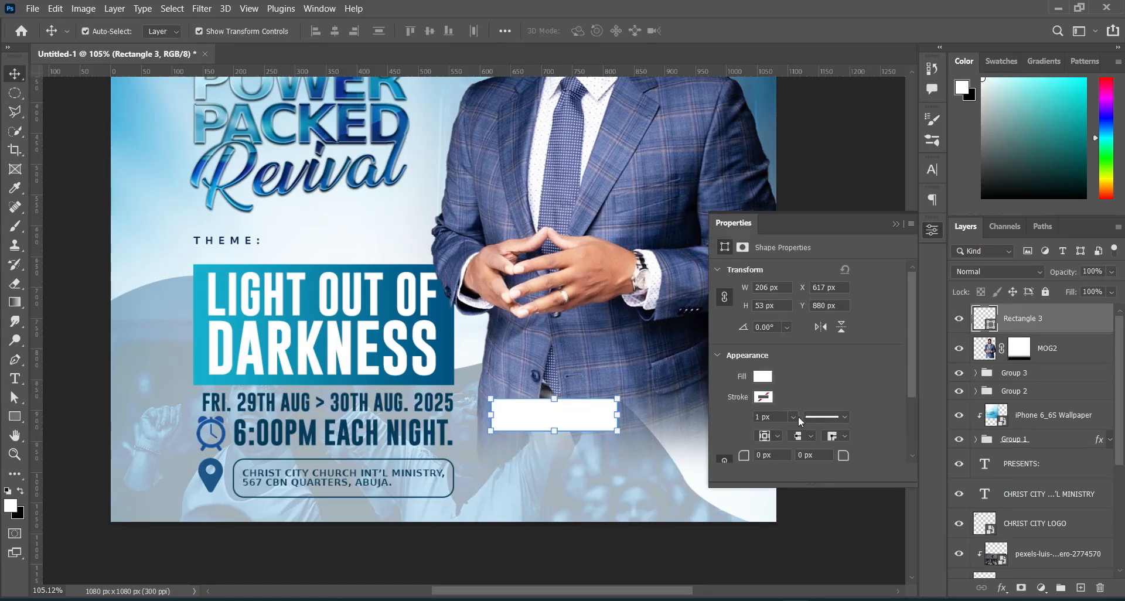
Round the white rectangle's top-left and bottom-right corners to a 16 px radius, leaving the corner radii unlinked
scroll(915, 370, down, 2)
click(724, 412)
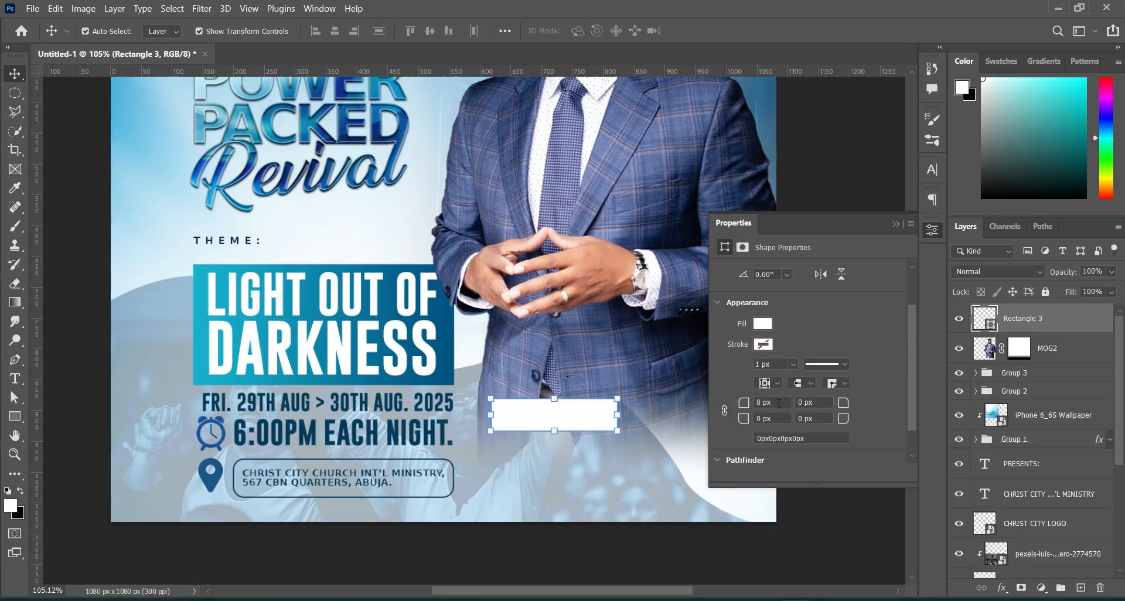
drag(738, 402, 724, 399)
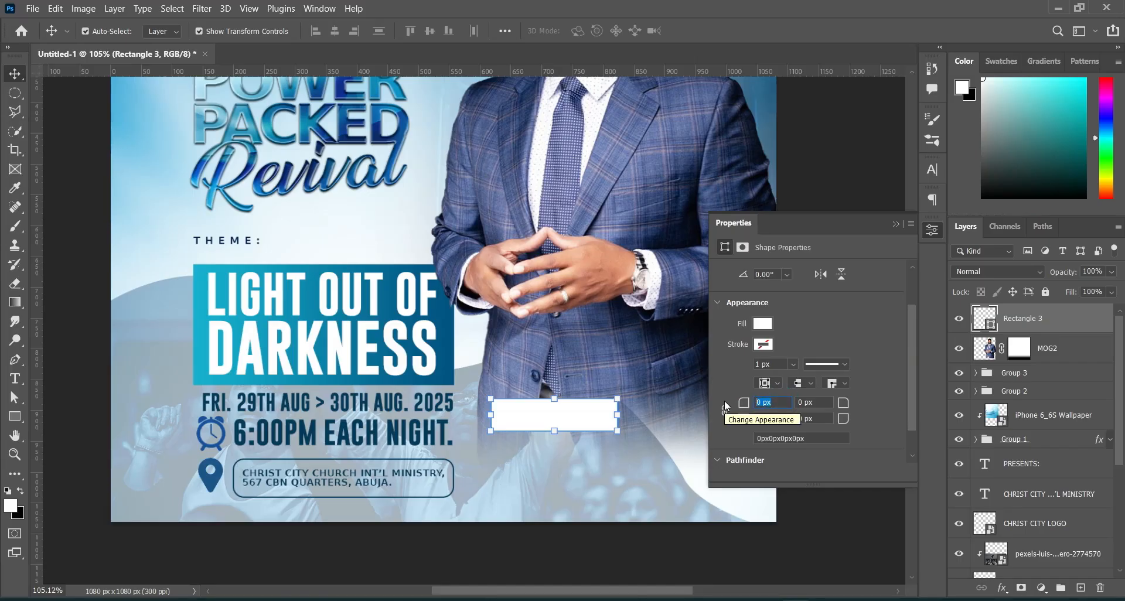
text(16)
key(Return)
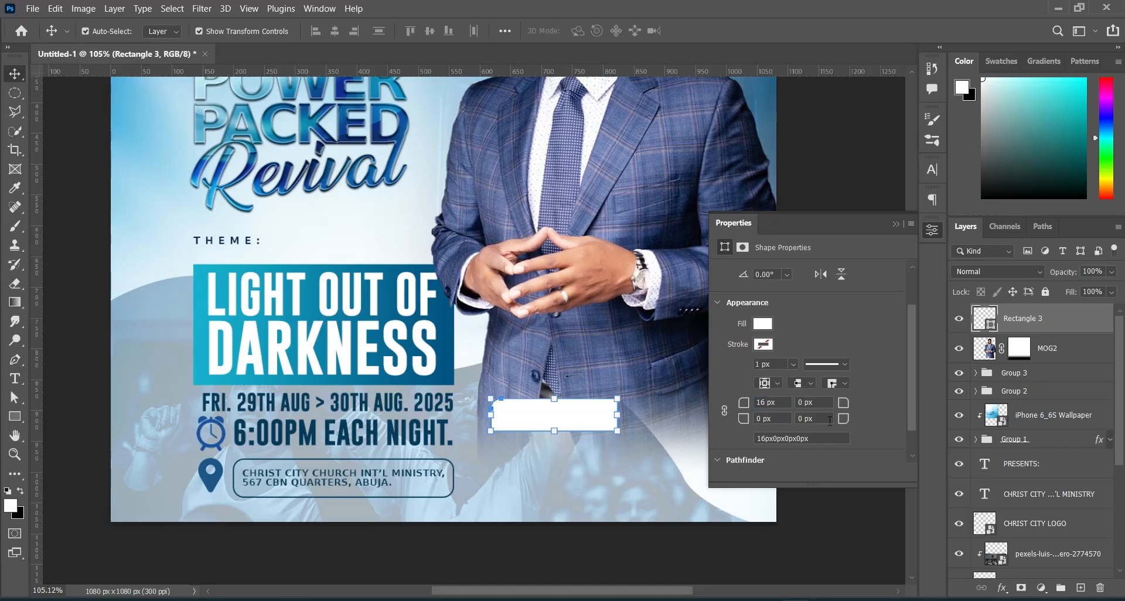
text(16)
key(Return)
click(895, 225)
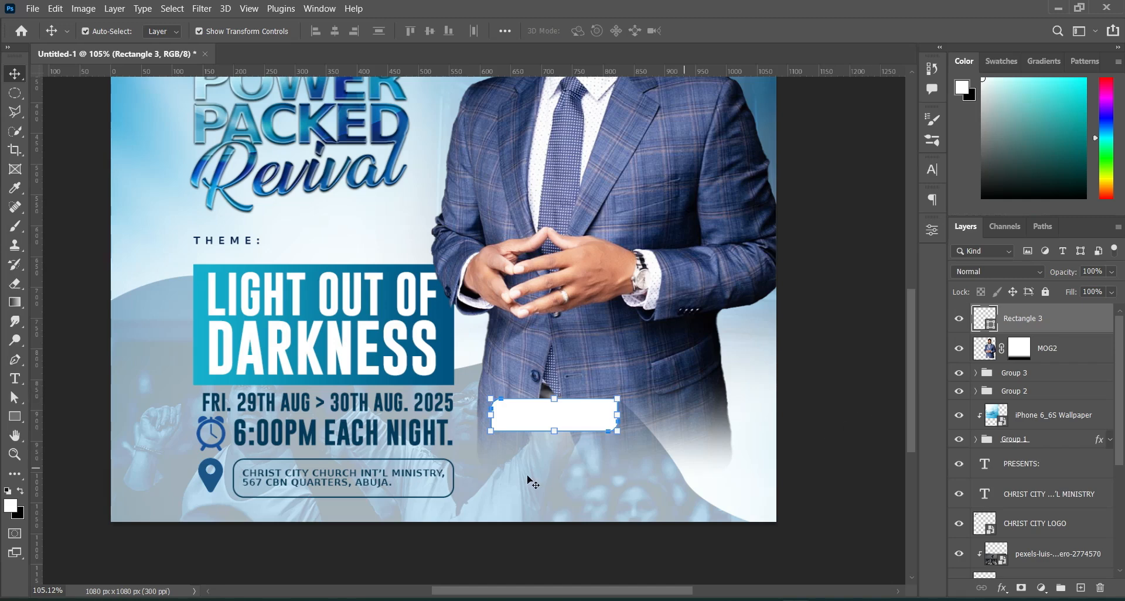
Link the corner radii of the outline around the church address and increase them to about 30.86 px
click(452, 495)
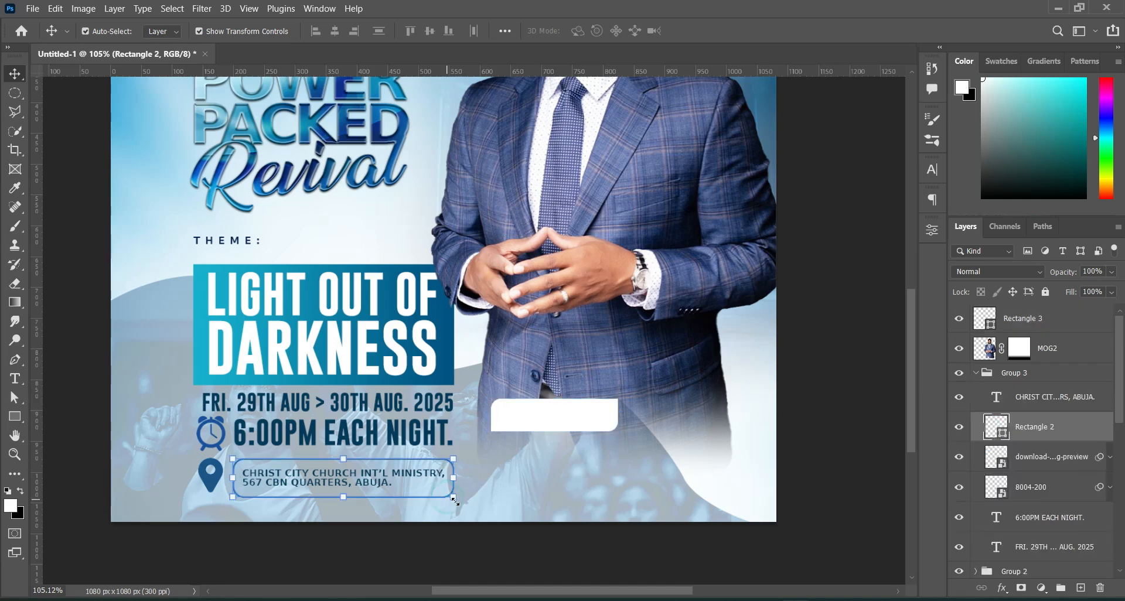
click(935, 232)
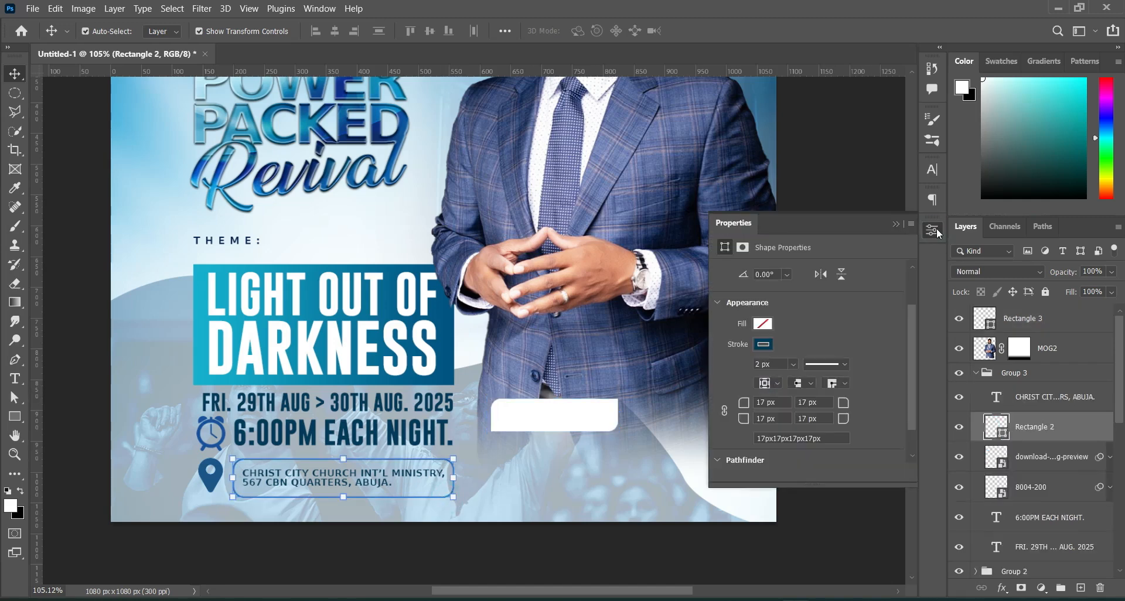
click(724, 410)
drag(844, 403, 857, 401)
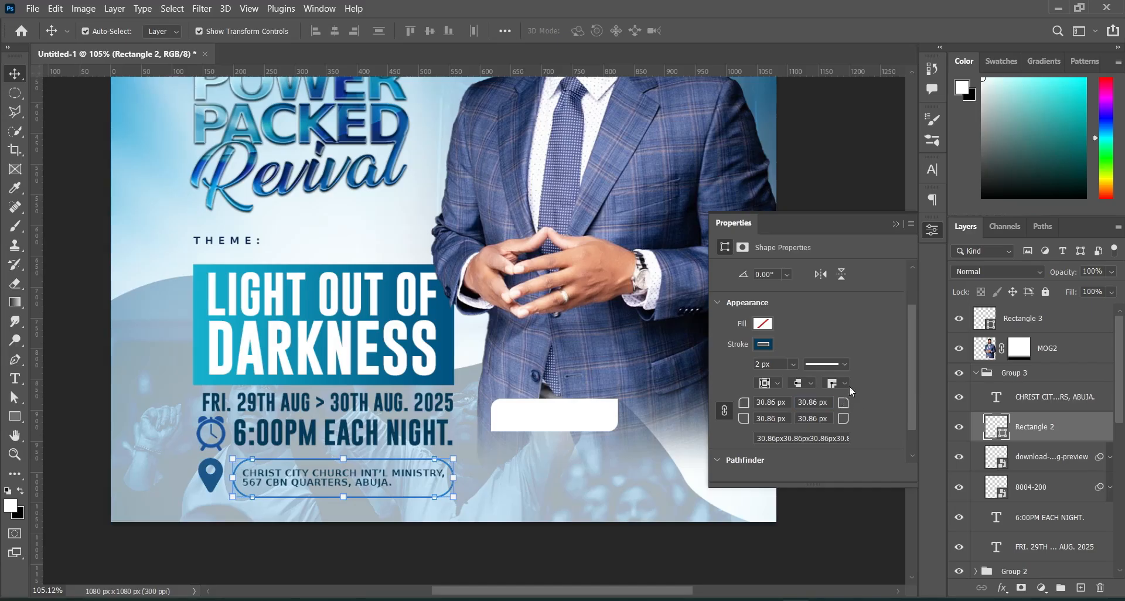
click(895, 224)
click(851, 342)
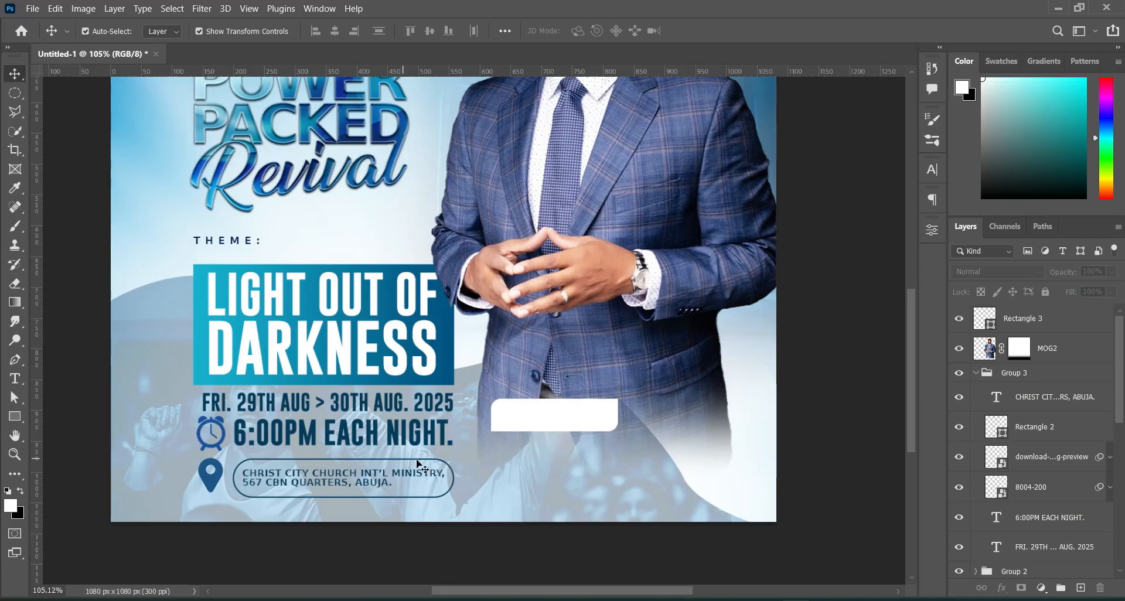
Fill the rectangle over the suit with blue 015481 sampled from the theme box, and lower its opacity to 65%
click(563, 429)
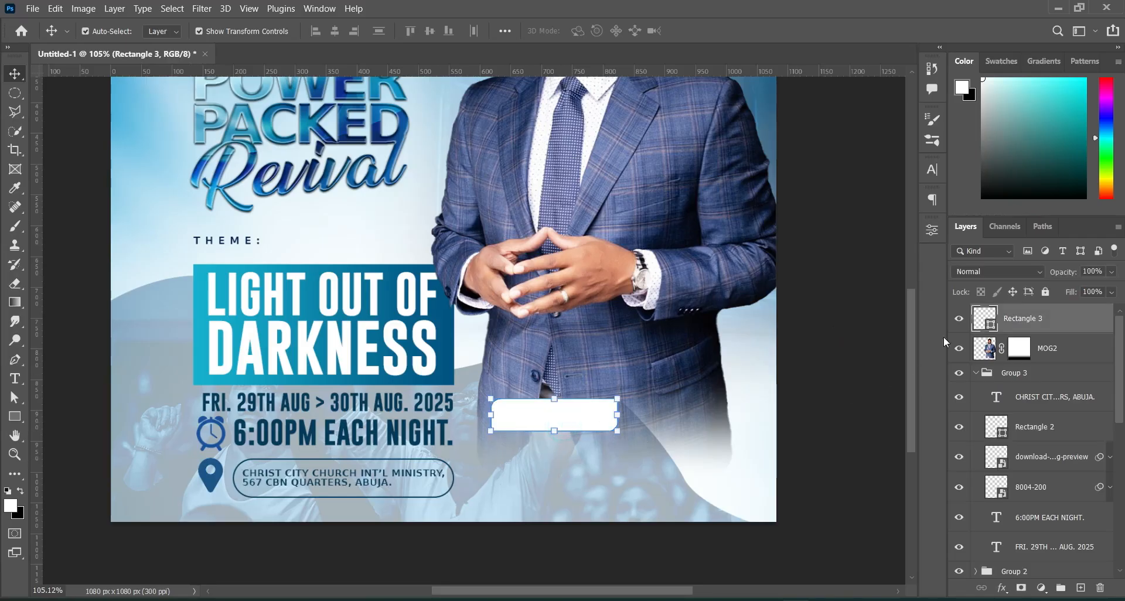
double_click(990, 322)
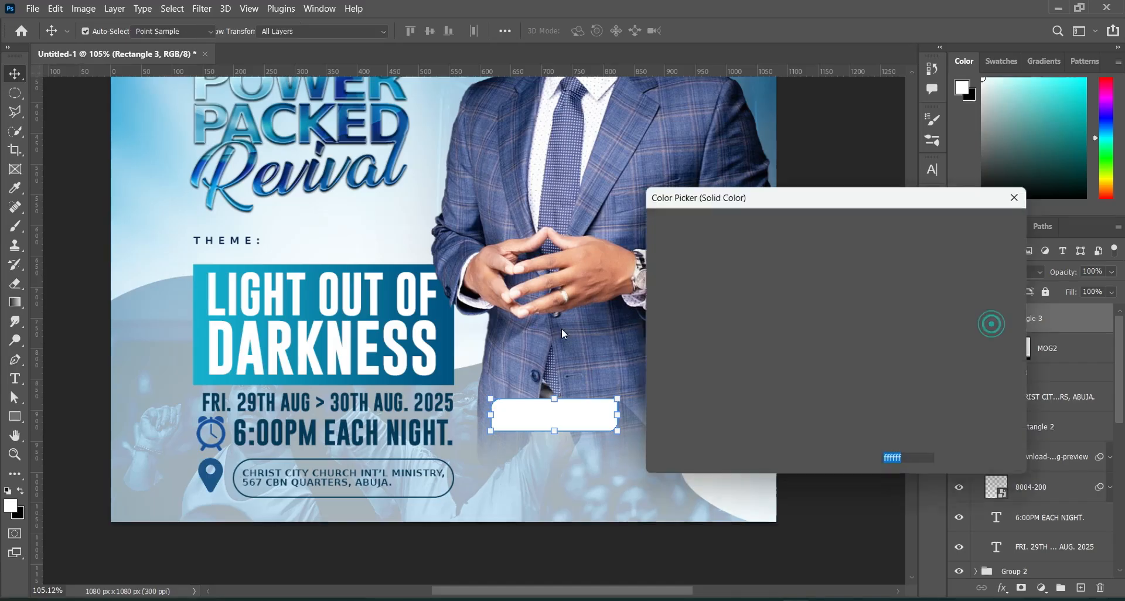
click(453, 336)
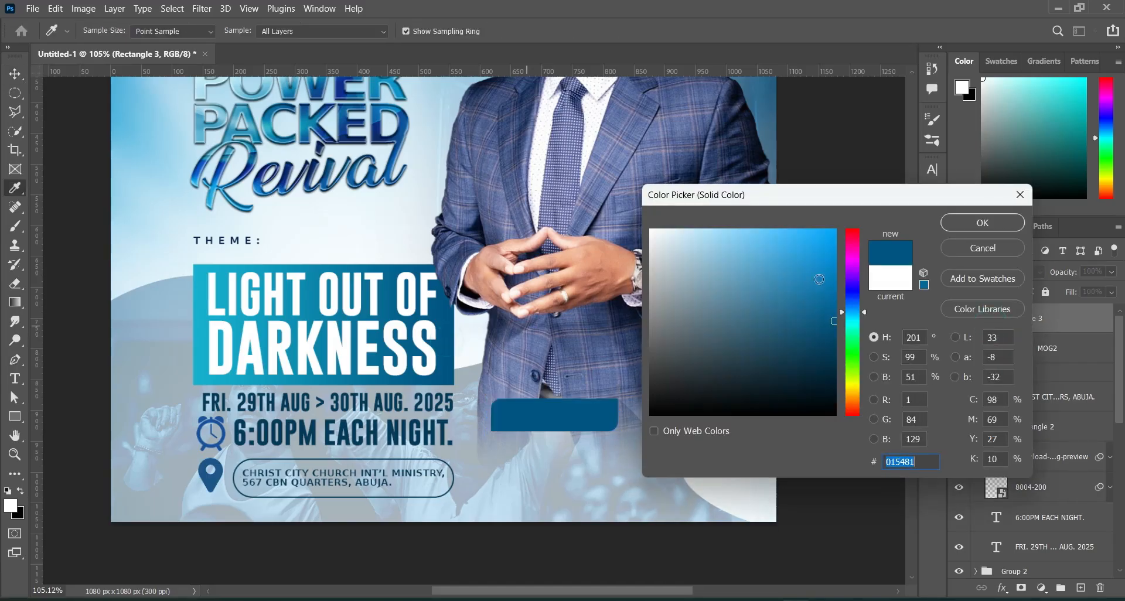
click(988, 222)
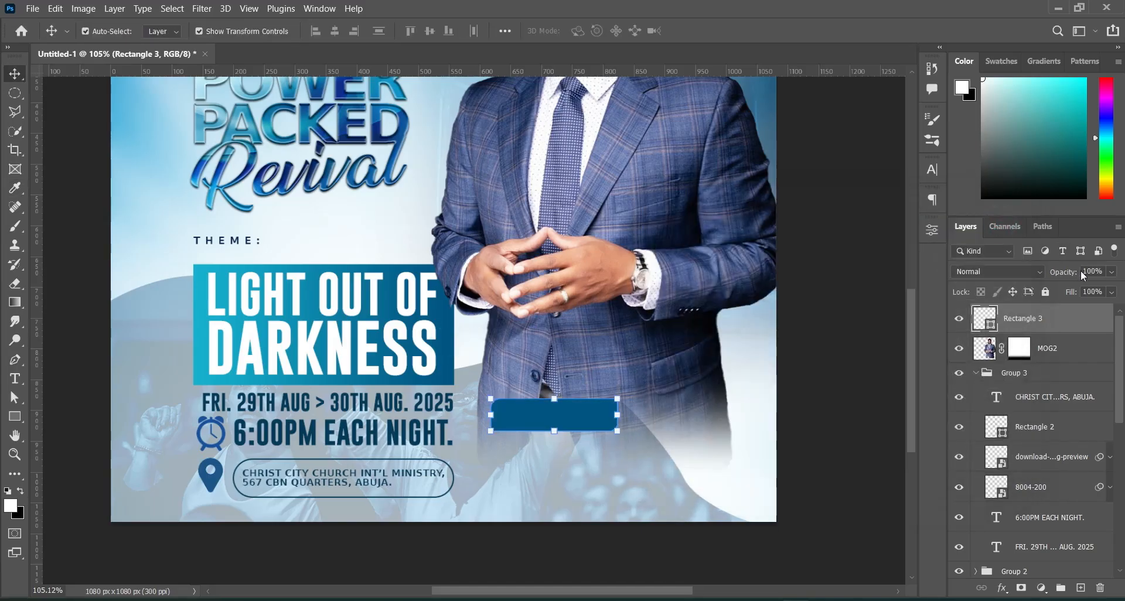
drag(1062, 277, 1038, 275)
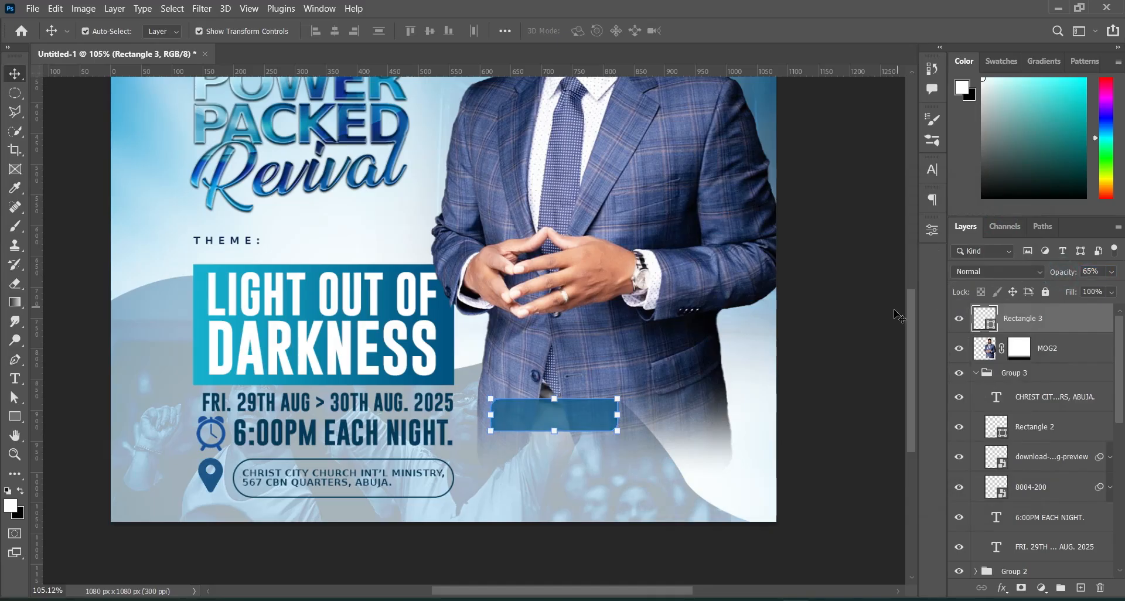
click(837, 327)
Copy PASTOR from NIGHT OF GLORY.txt in Notepad and add it as a new text layer over the blue box
key(alt+Tab)
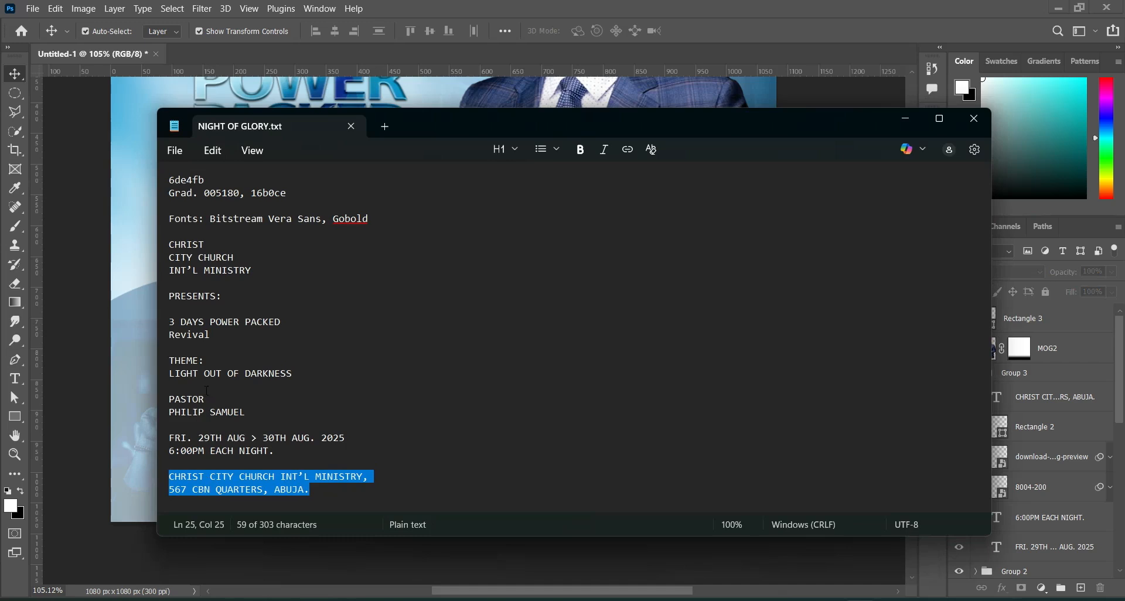
double_click(205, 398)
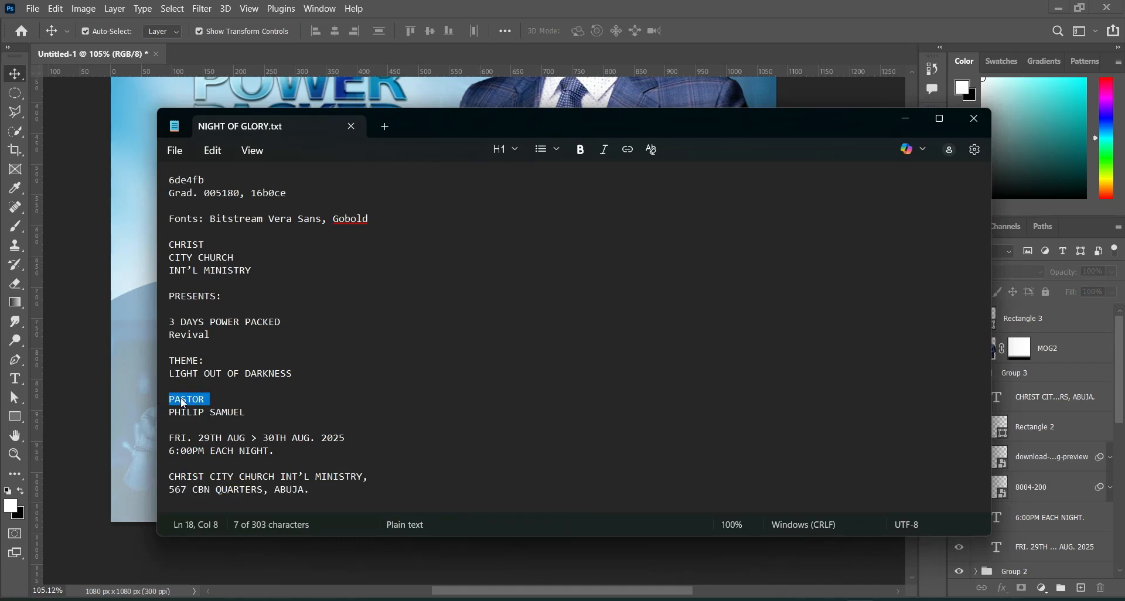
click(905, 119)
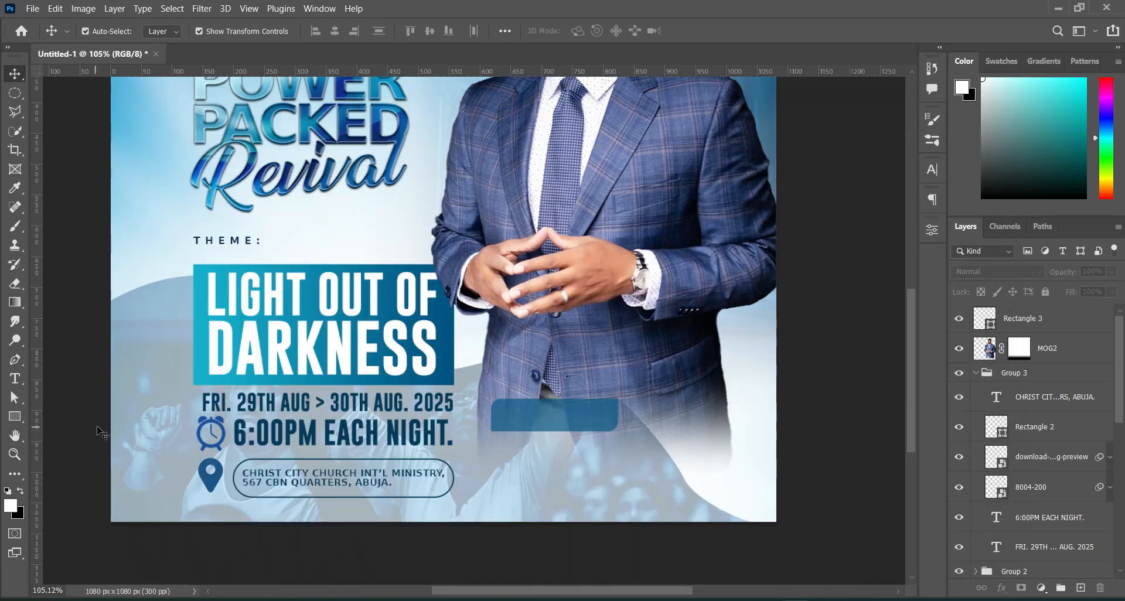
click(16, 380)
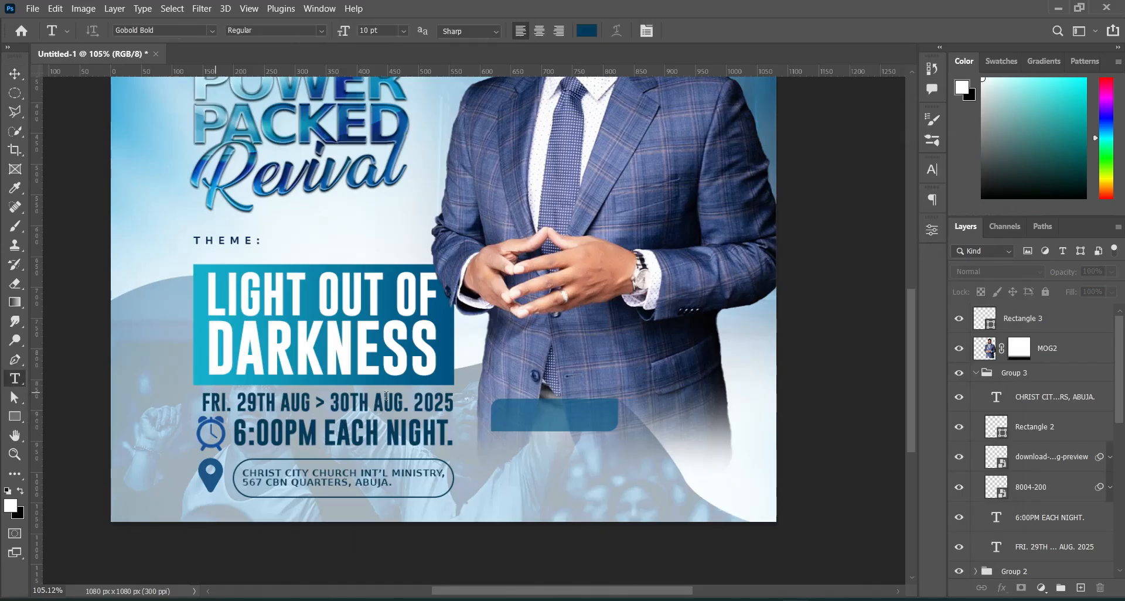
click(504, 418)
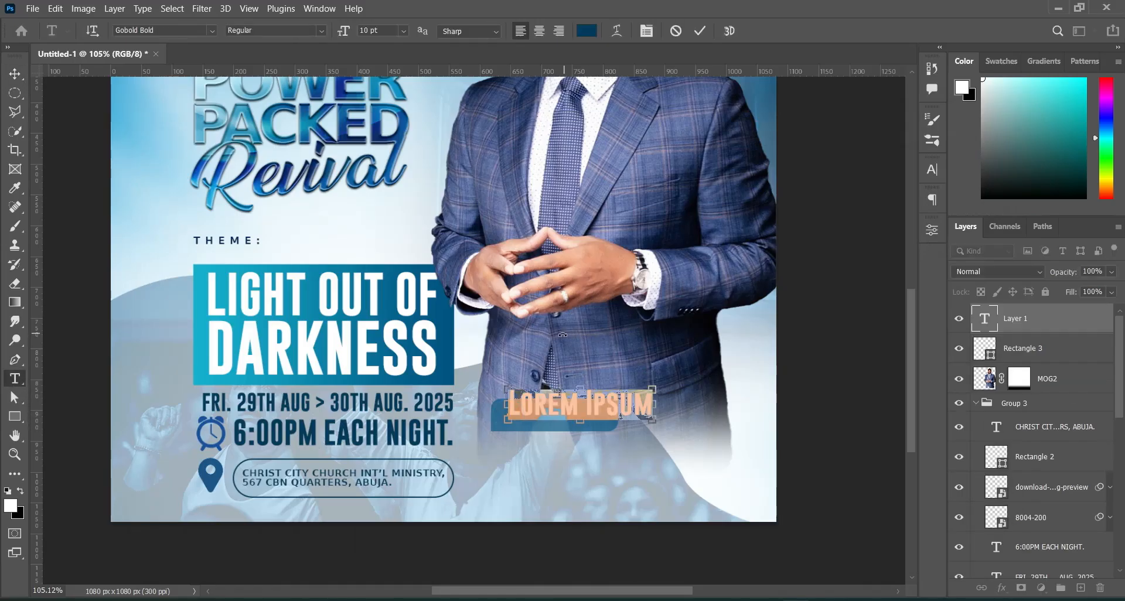
text(PASTOR)
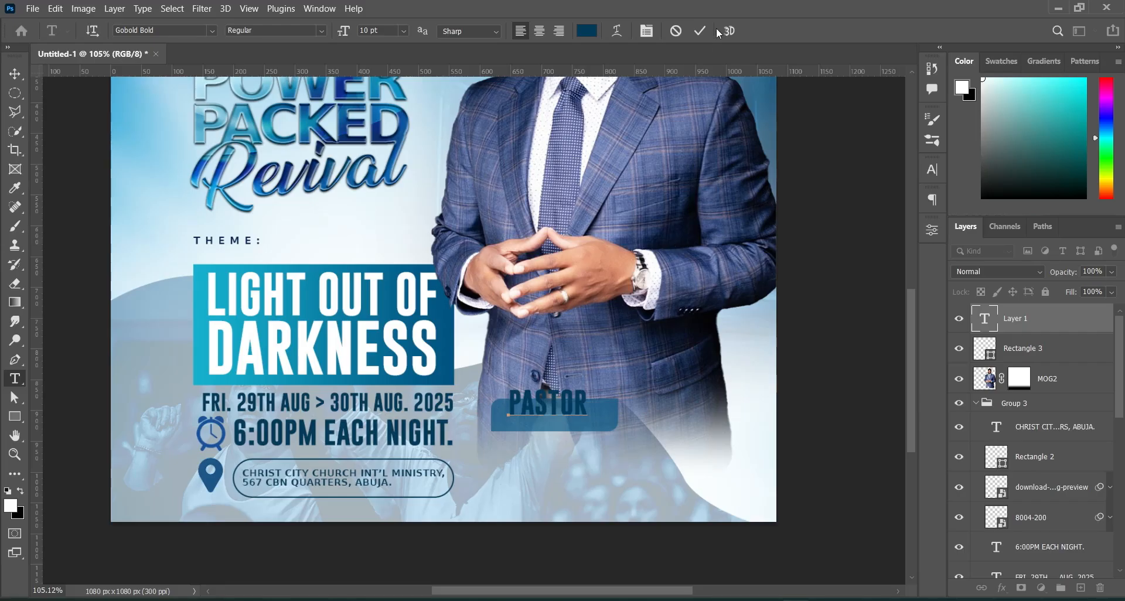
click(700, 30)
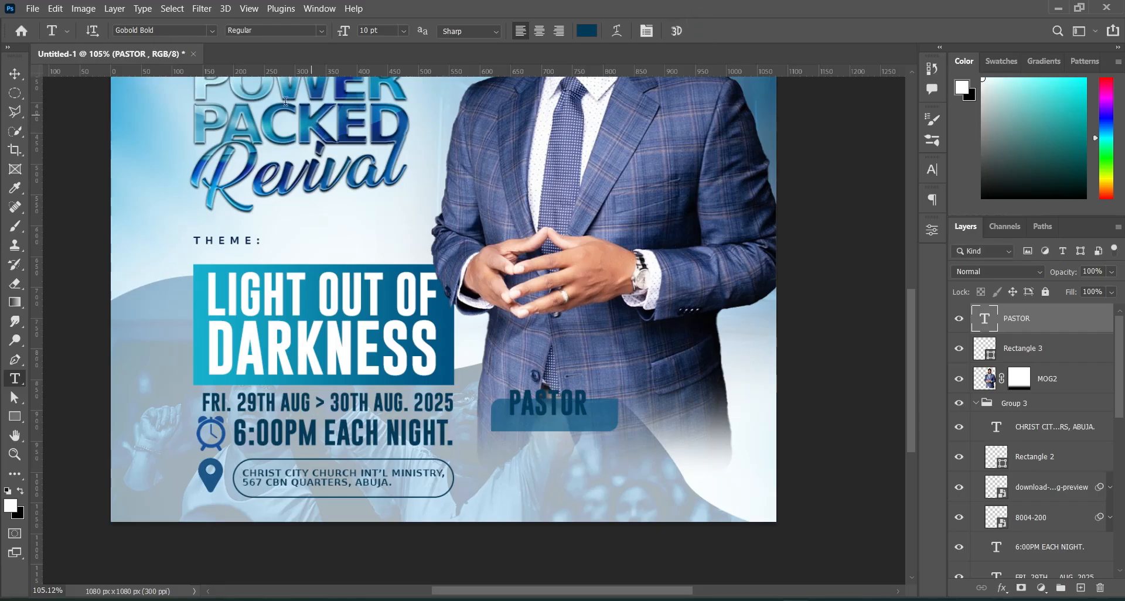
Set the PASTOR text in Bitstream Vera Sans Bold and colour it white (ffffff)
click(212, 30)
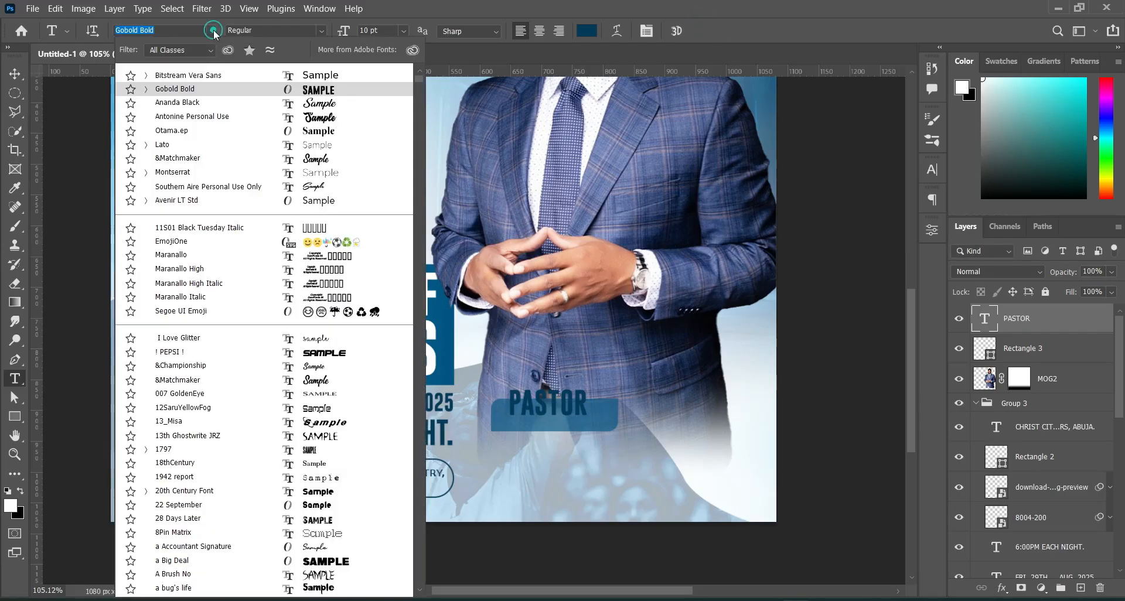
click(183, 76)
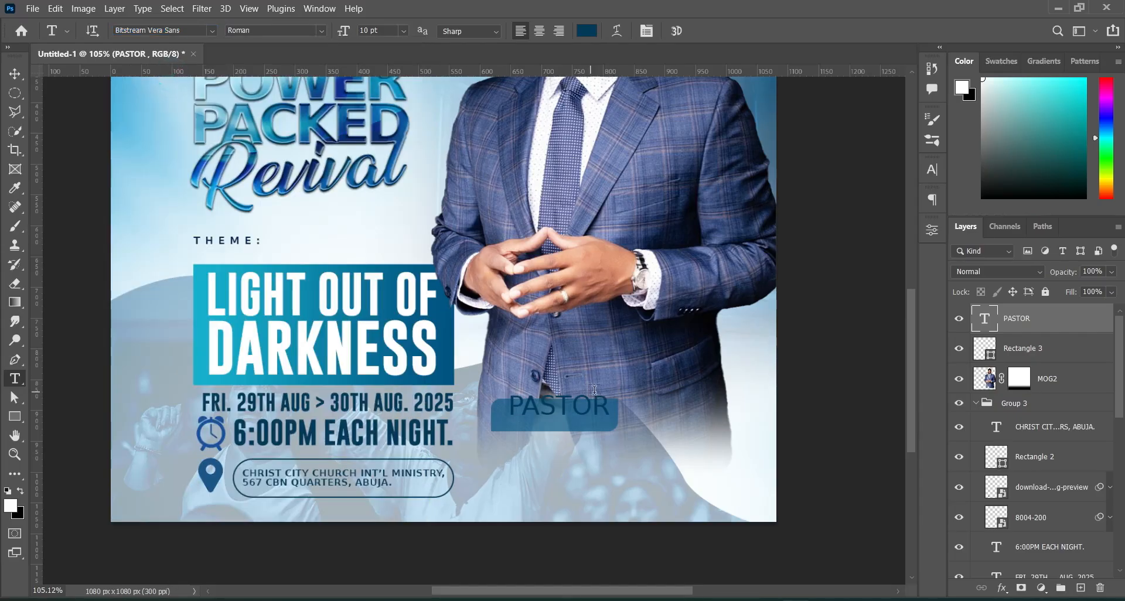
click(322, 31)
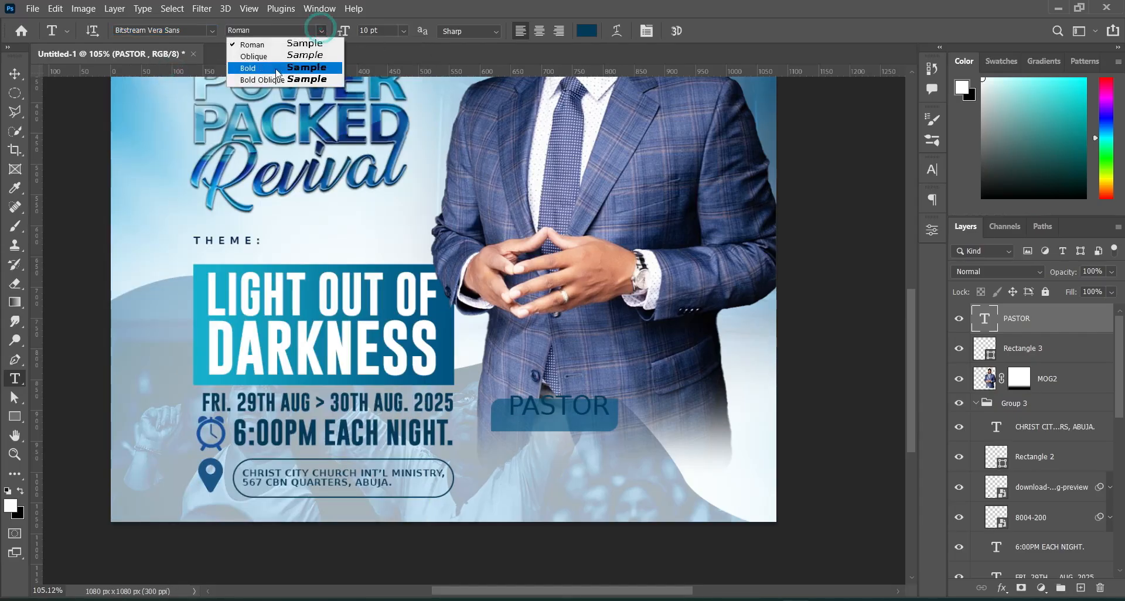
click(276, 67)
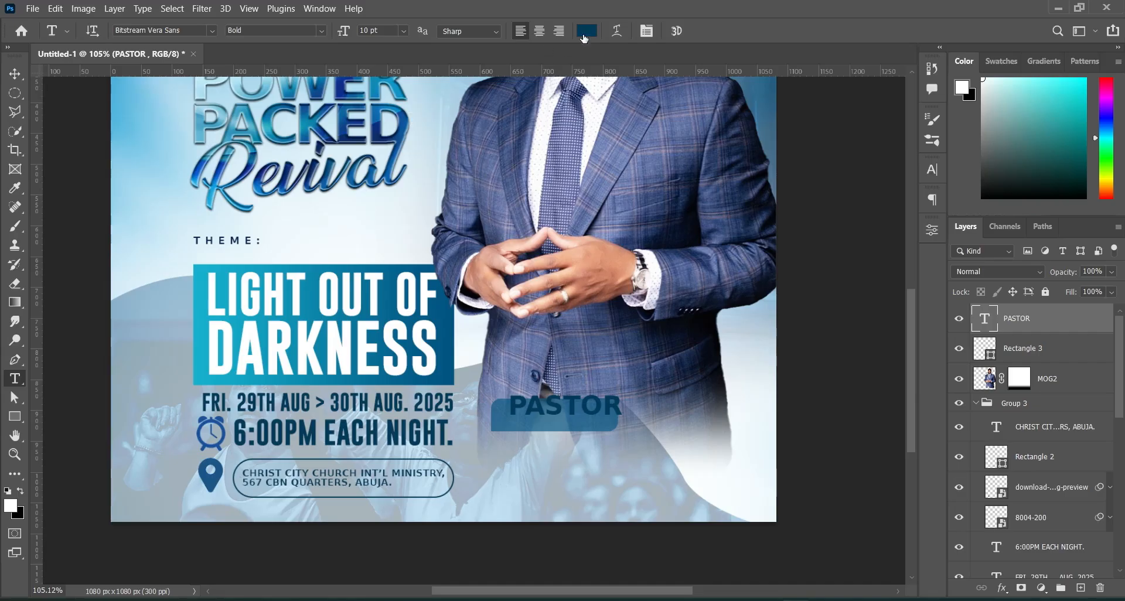
click(586, 31)
drag(687, 256, 650, 230)
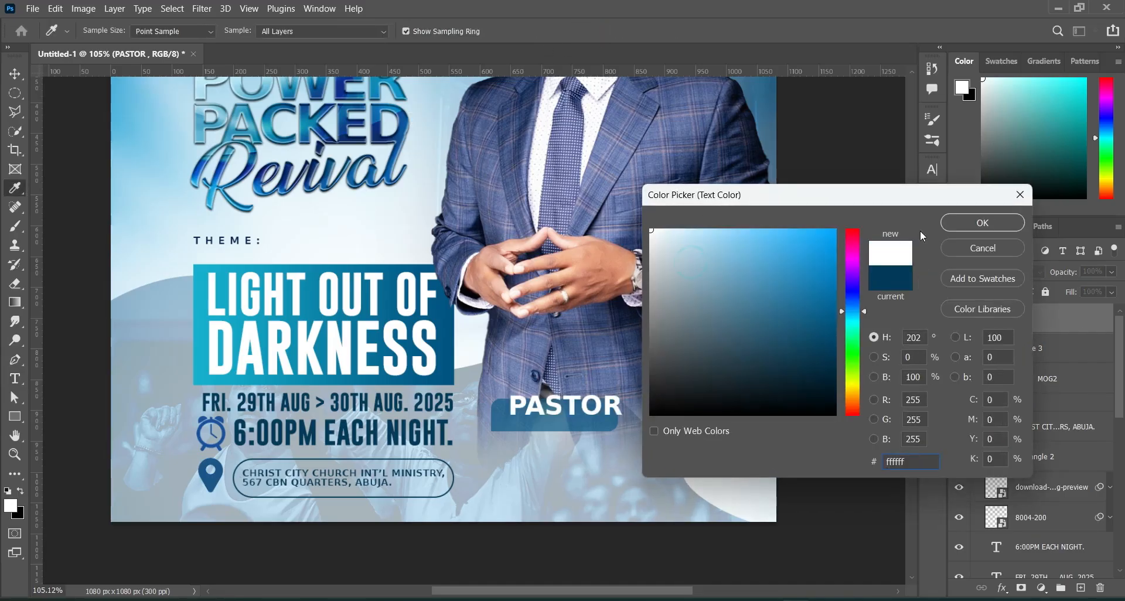
key(Return)
Scale the PASTOR text down to about 4.56 pt inside the blue box and duplicate it directly below
click(15, 73)
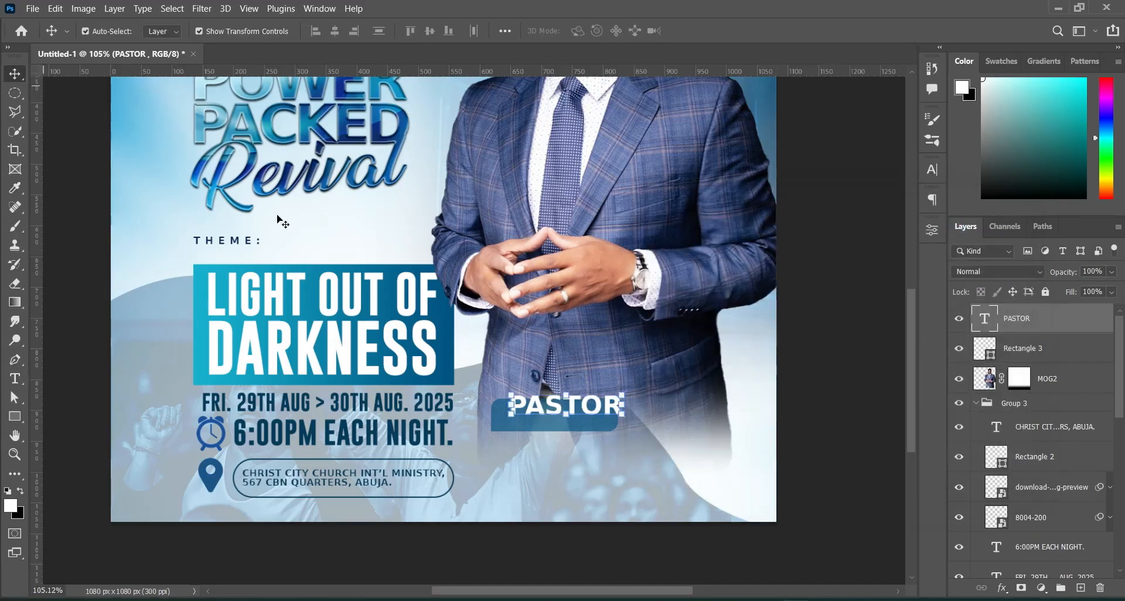
drag(625, 405, 553, 413)
click(726, 31)
scroll(569, 425, up, 2)
drag(548, 412, 549, 423)
Replace the duplicated PASTOR line with the pastor's name copied from NIGHT OF GLORY.txt in Notepad
key(alt+Tab)
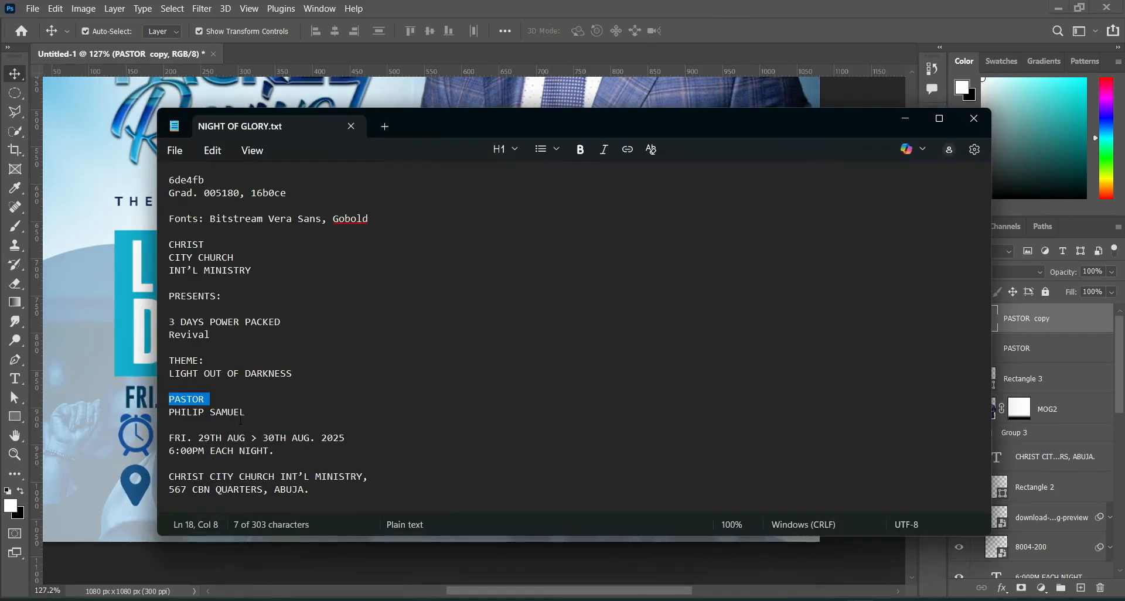
drag(169, 413, 245, 412)
key(ctrl+c)
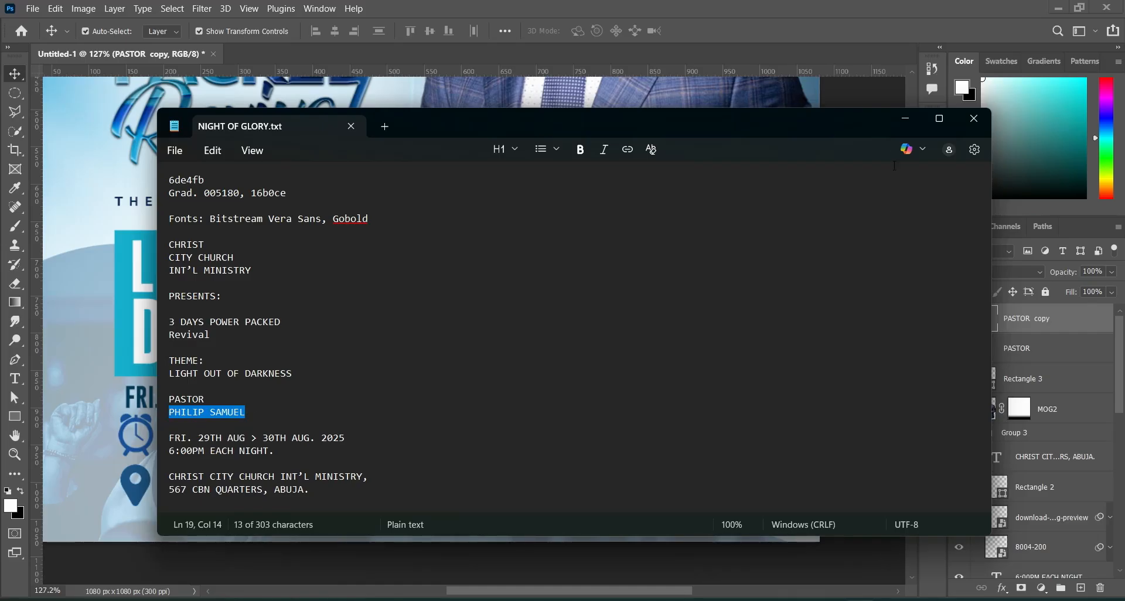
click(901, 121)
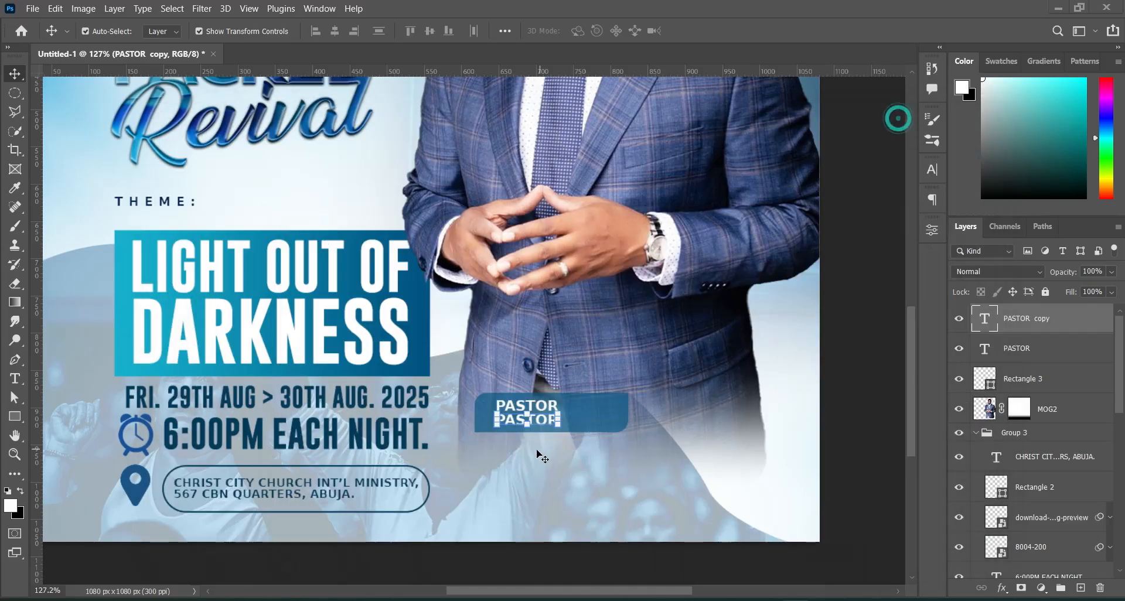
double_click(541, 417)
key(ctrl+v)
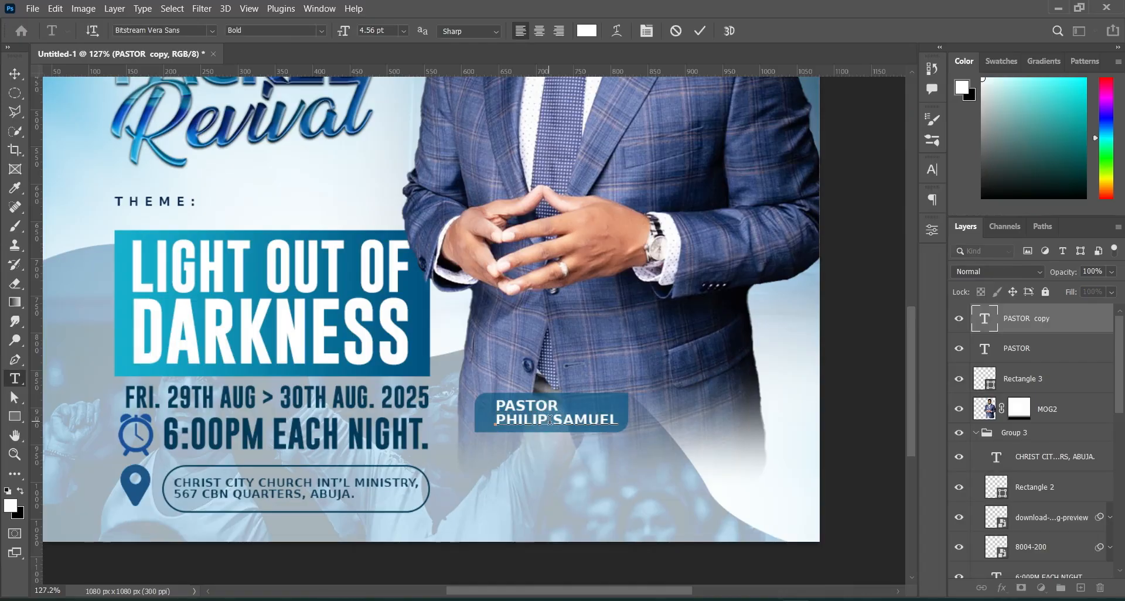
click(699, 30)
key(v)
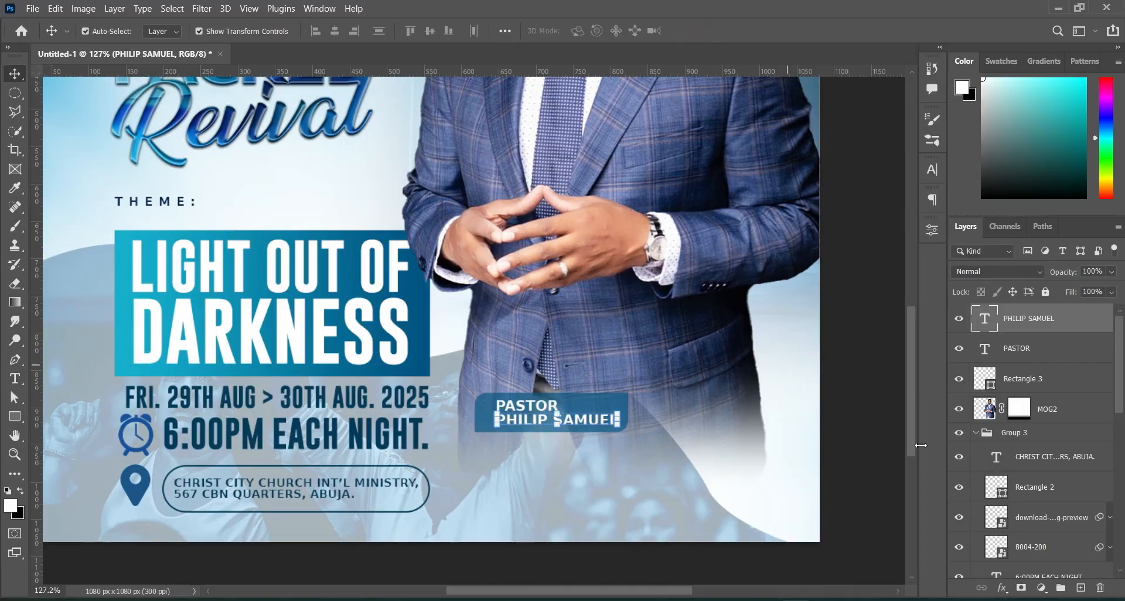
Select the PASTOR and name text layers together and shift them slightly left and down to sit centred in the blue box
key(ctrl)
ctrl+click(1027, 350)
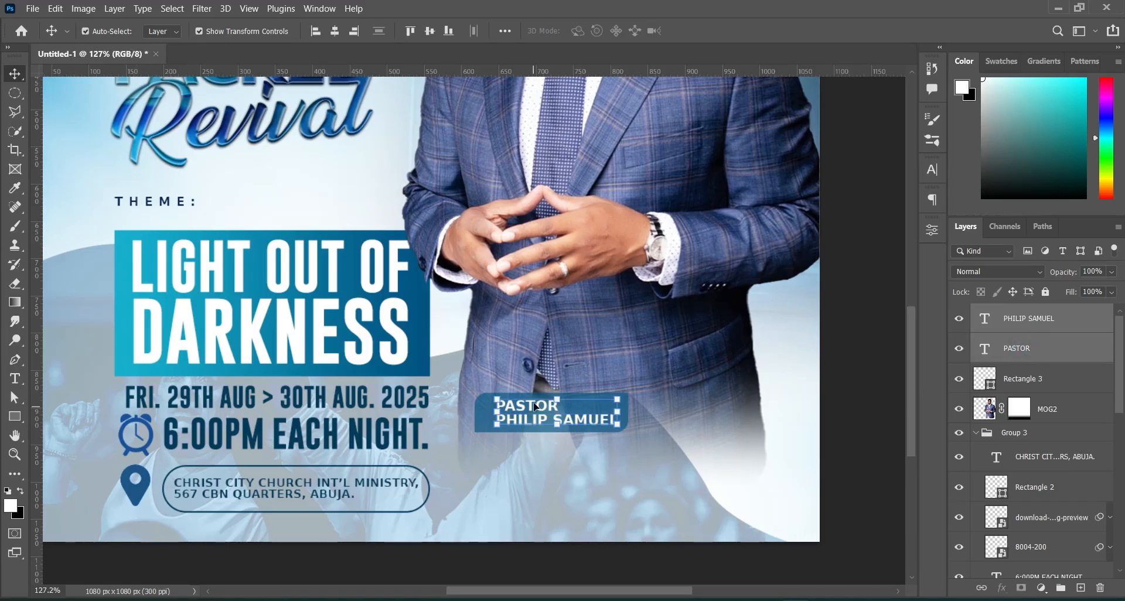
drag(557, 399, 539, 406)
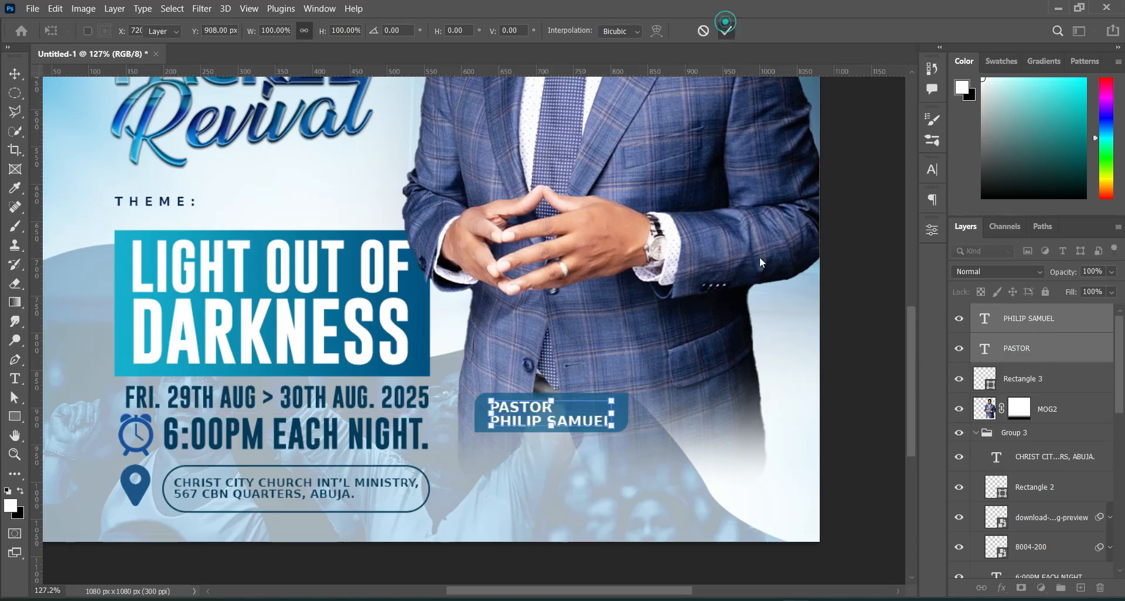
click(726, 30)
click(859, 415)
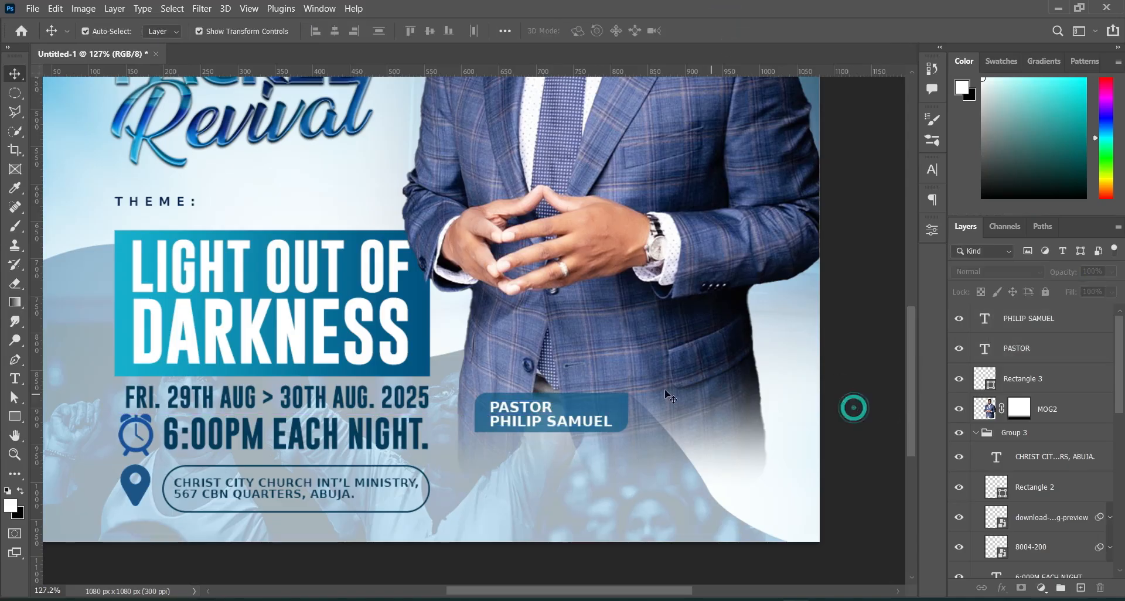
click(542, 426)
click(774, 400)
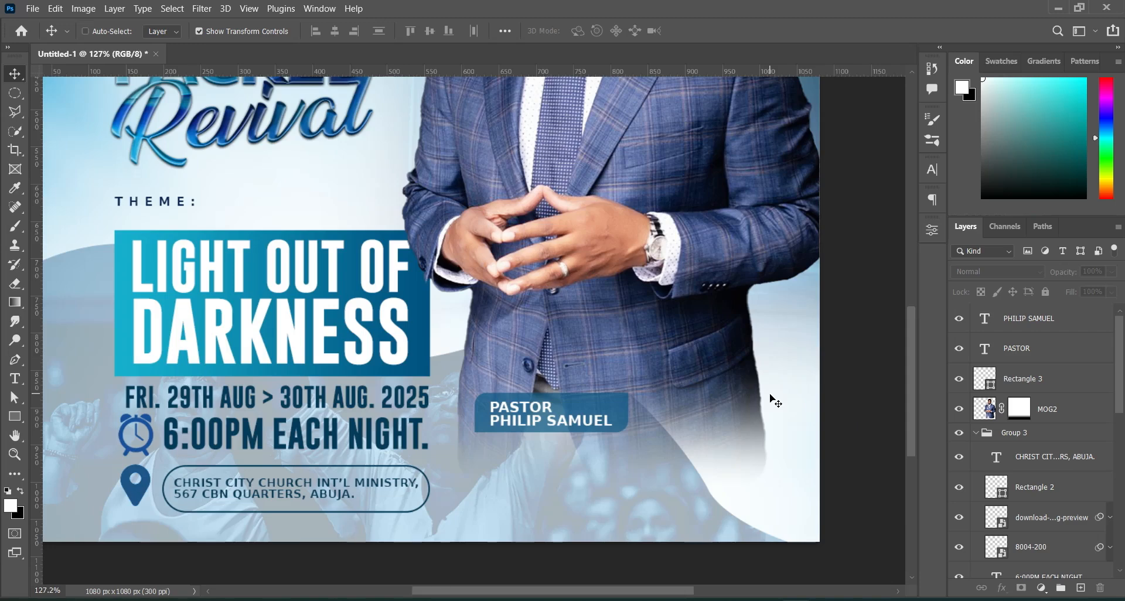
Select the blue name box with both of its text layers and scale them down slightly together towards the box's upper-left corner
key(ctrl+0)
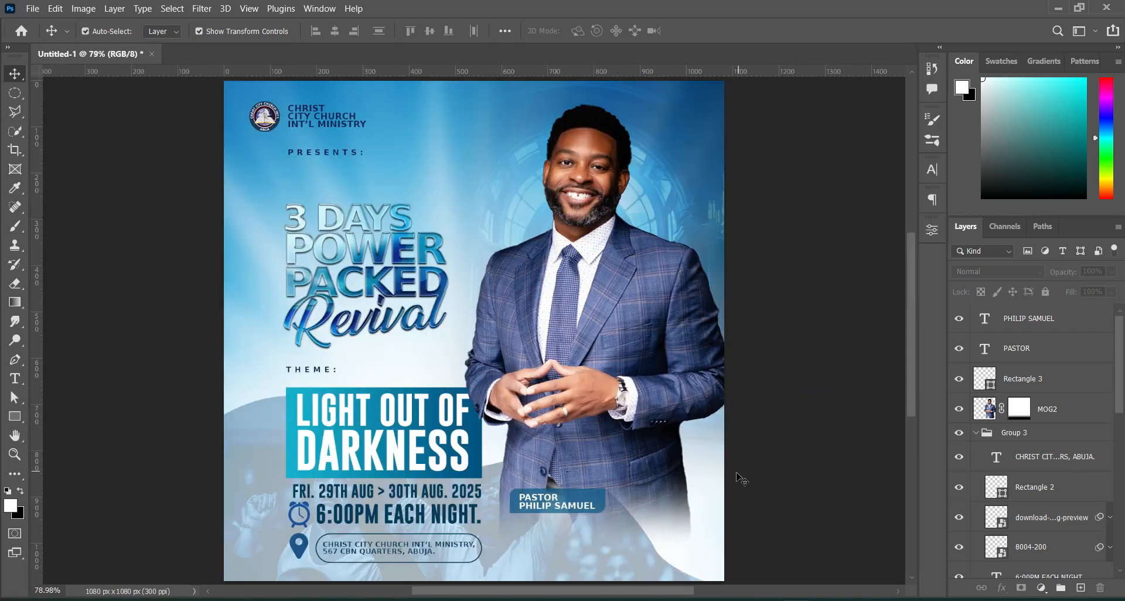
click(1046, 380)
shift+click(1041, 318)
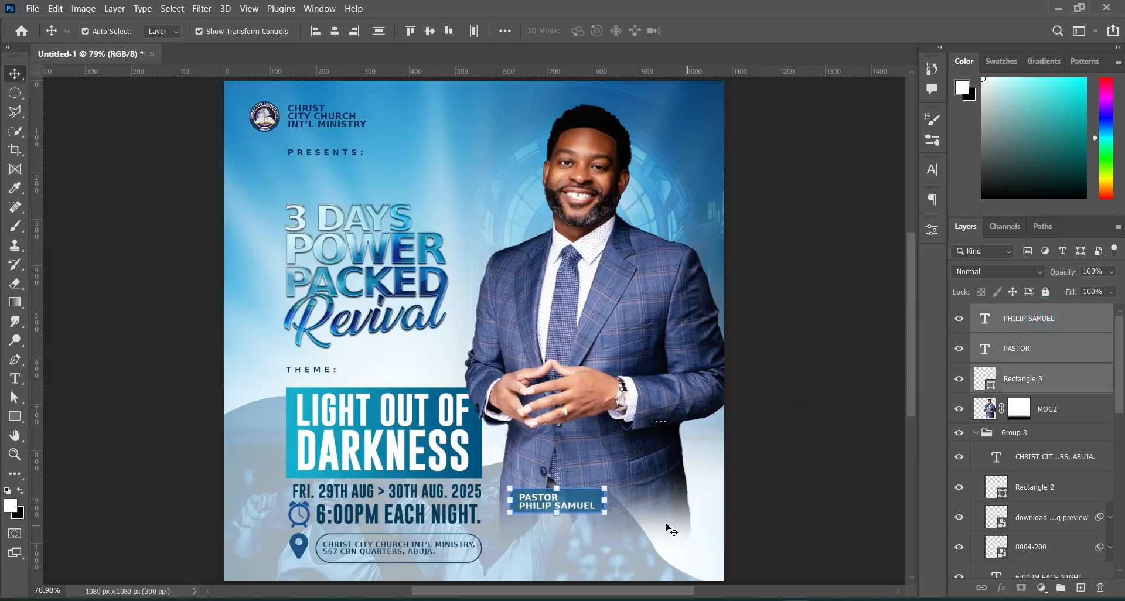
drag(605, 512, 601, 513)
click(725, 31)
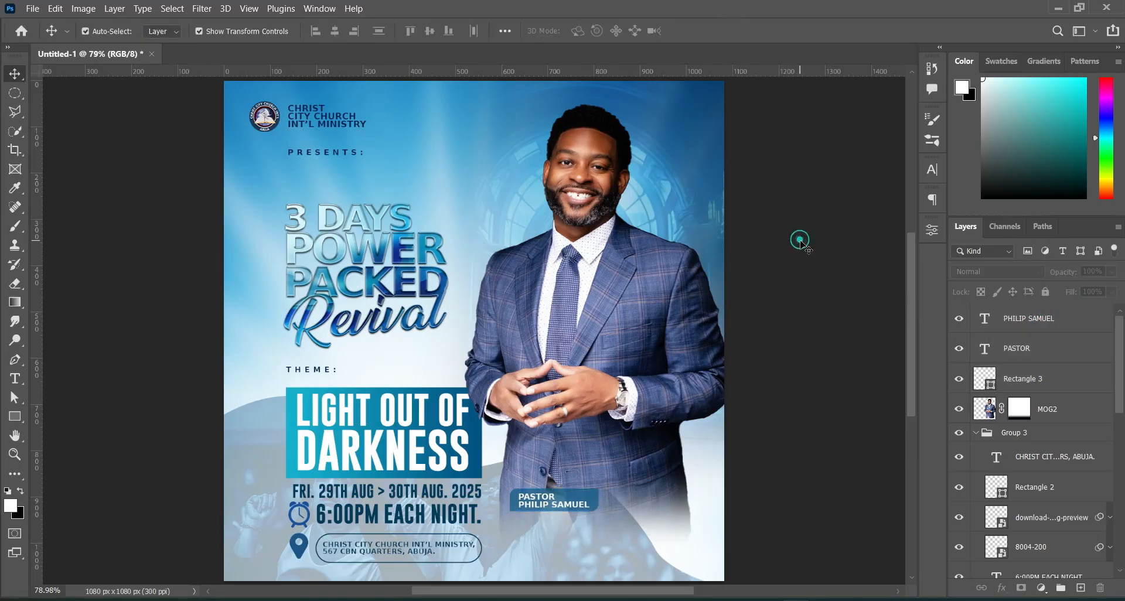
Reposition the crowd photo across the flyer's lower part, centred at about X 549 px and Y 976 px, at 8.84% scale
scroll(783, 274, down, 1)
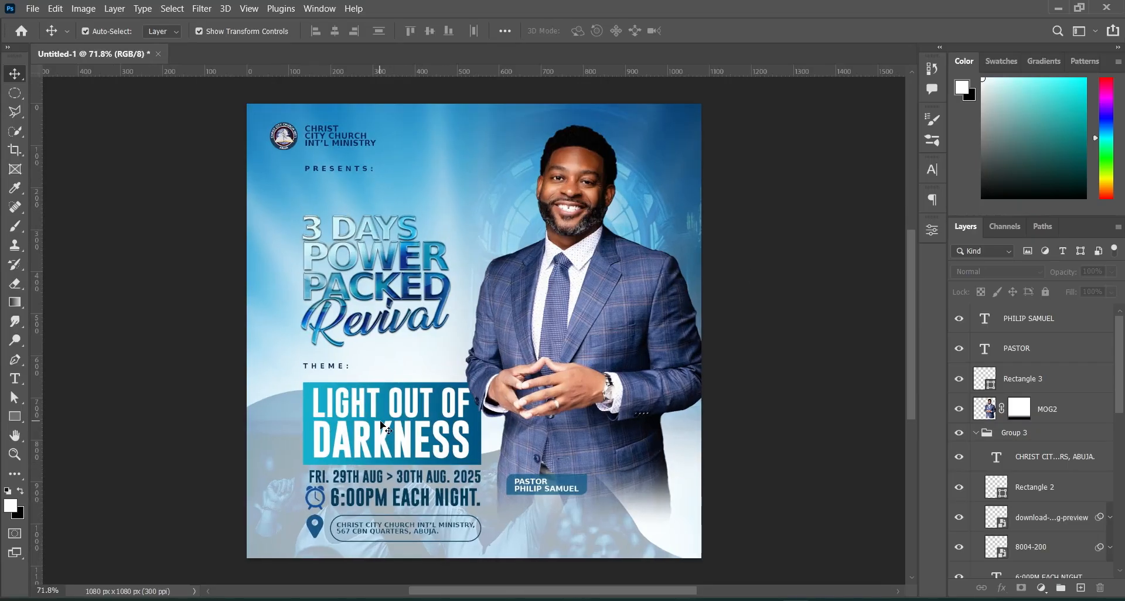
drag(537, 543, 492, 554)
key(ctrl+t)
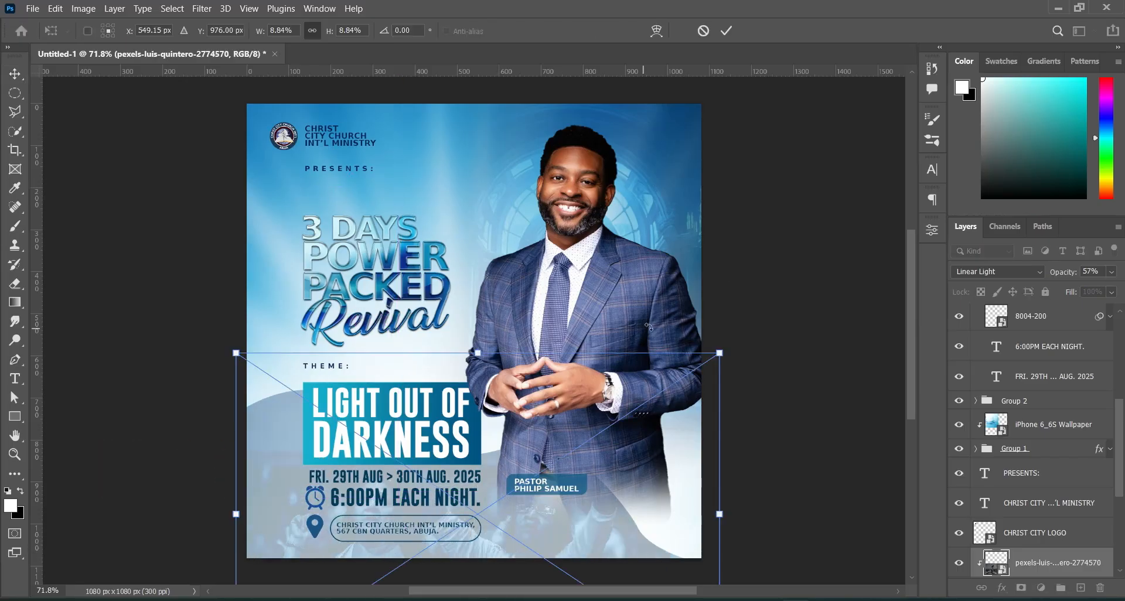
click(726, 33)
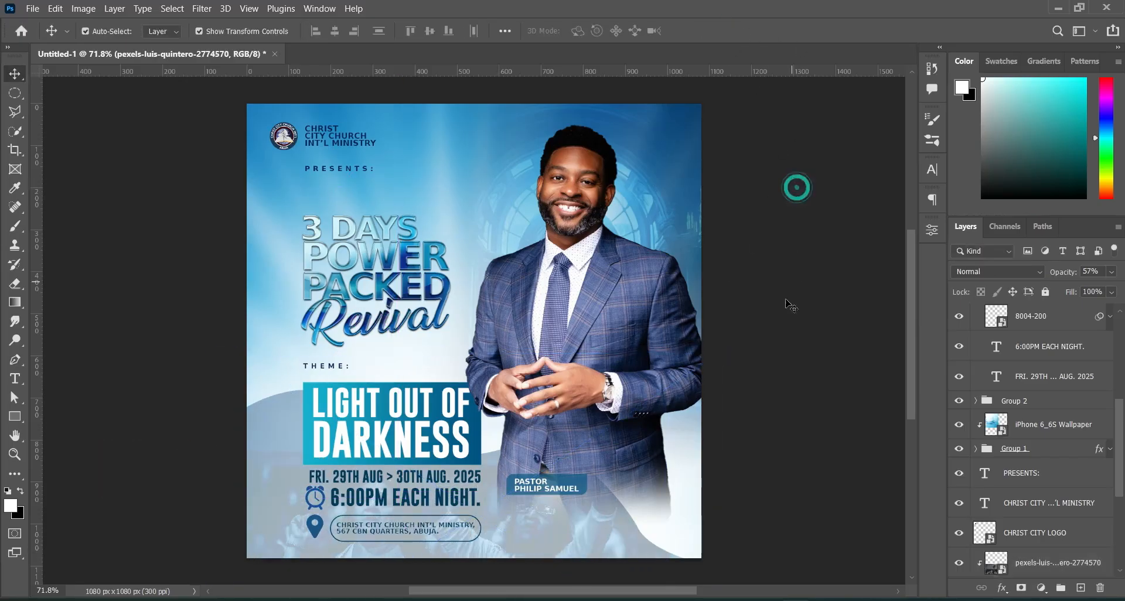